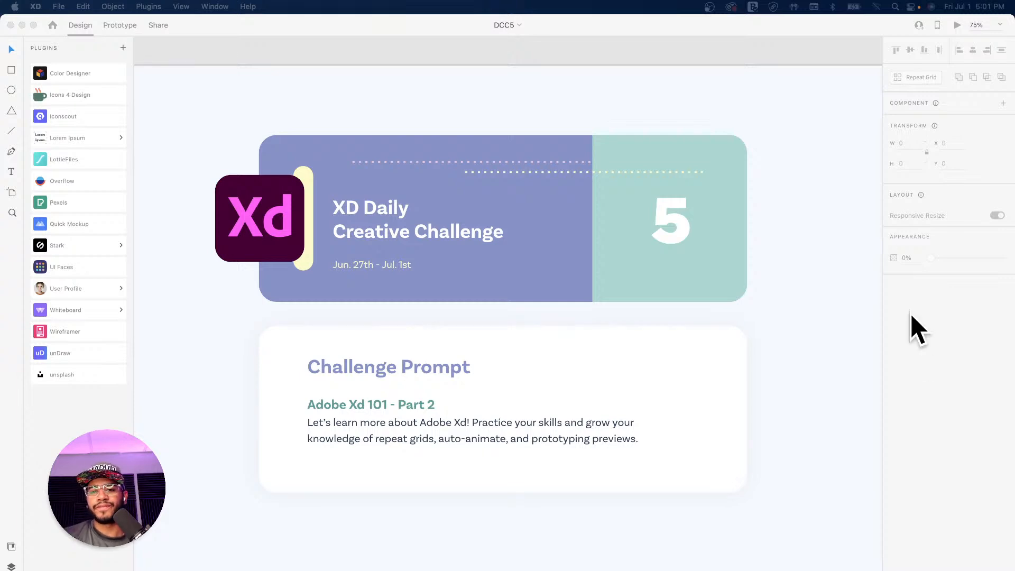
Step: Examine the challenge prompt and the card and music player designs on the Adobe Xd 101 Part 2 - Assets artboard
left_click(814, 236)
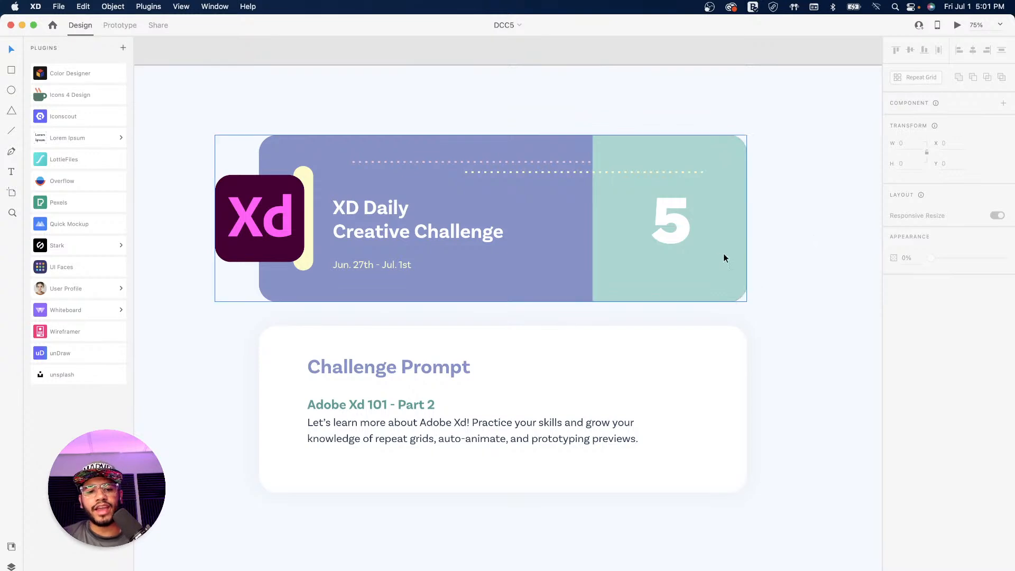
scroll(814, 239, "right", 10)
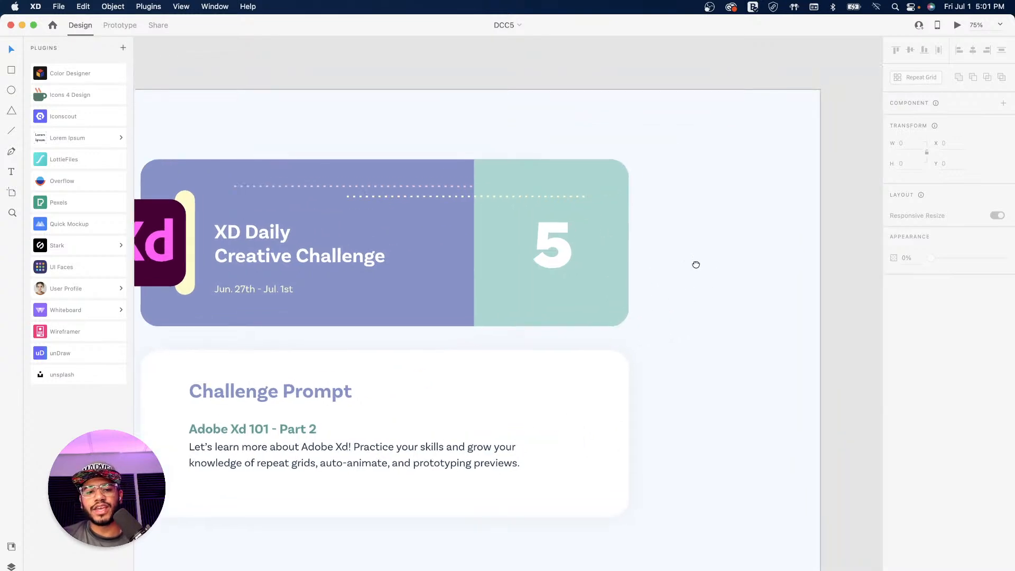
scroll(517, 267, "right", 6)
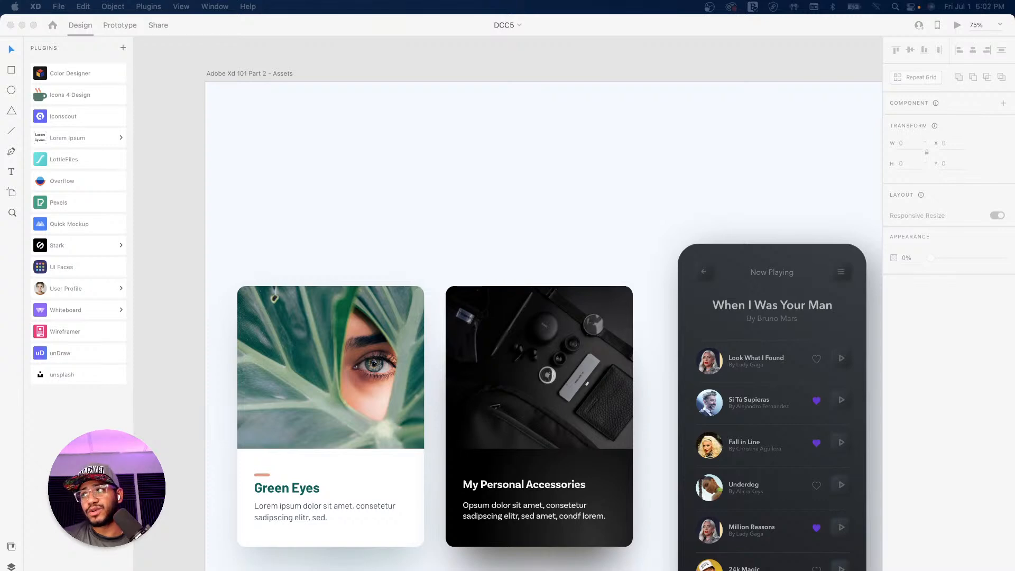
left_click(496, 122)
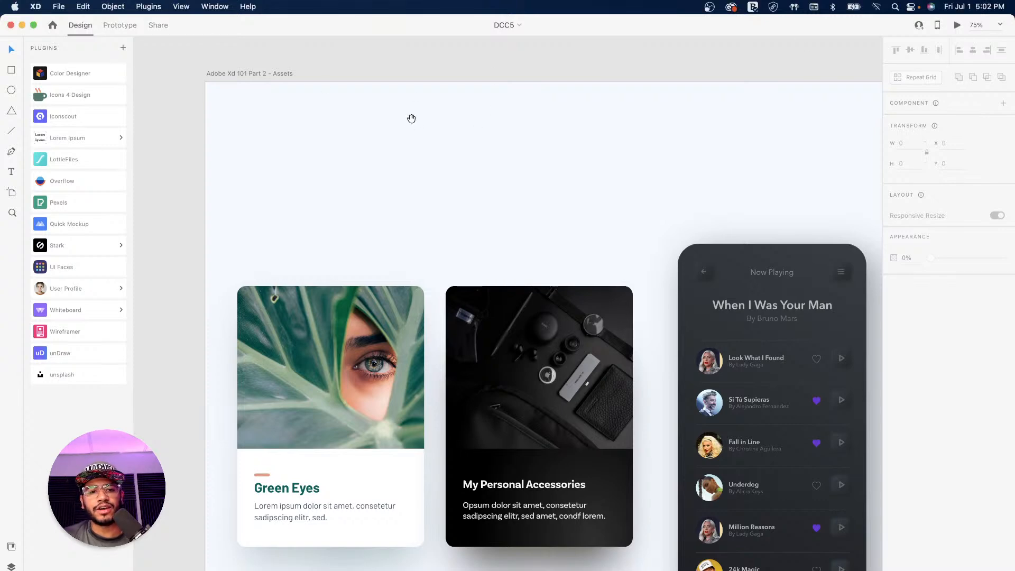
scroll(438, 104, "right", 10)
scroll(437, 104, "down", 3)
scroll(407, 131, "left", 8)
scroll(407, 131, "up", 1)
scroll(473, 141, "left", 4)
scroll(659, 122, "right", 10)
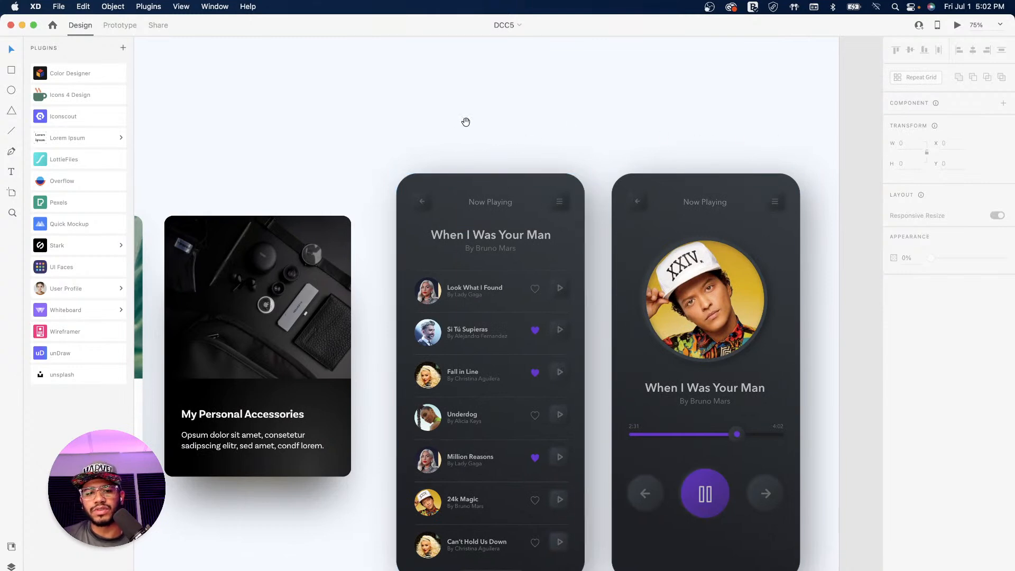
scroll(469, 122, "left", 10)
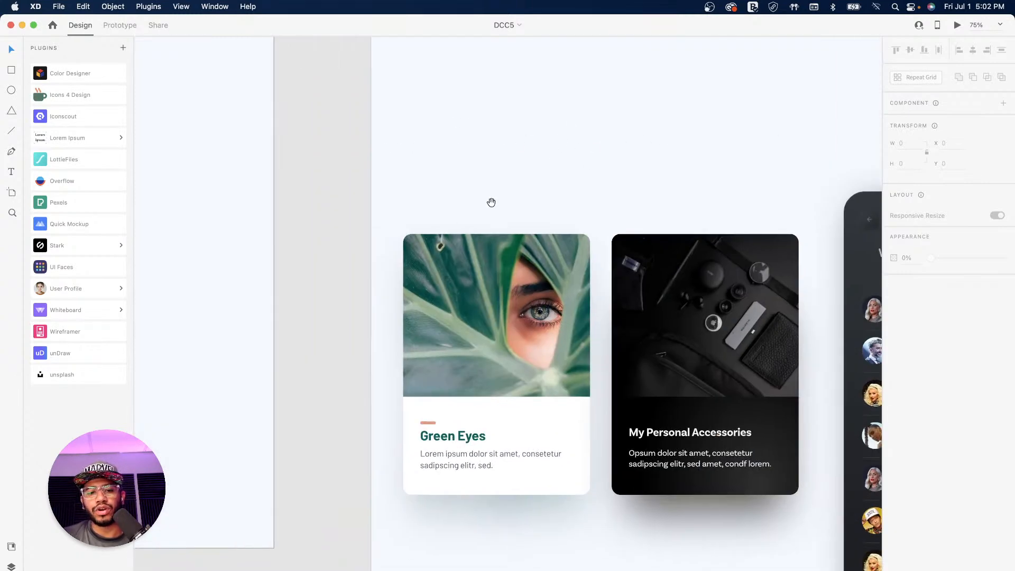
left_click_drag(402, 186, 527, 186)
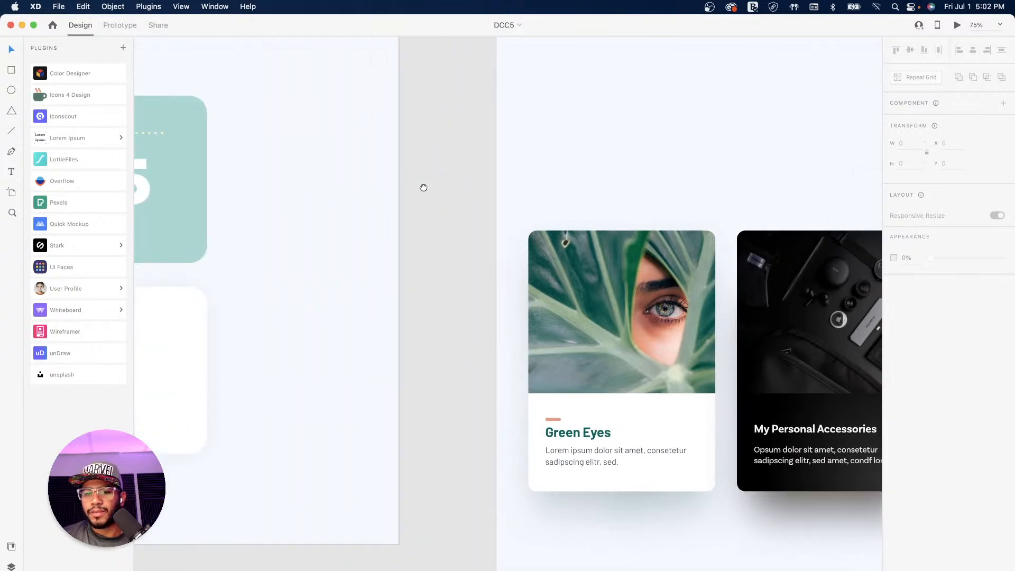
left_click_drag(424, 188, 611, 189)
left_click_drag(430, 190, 487, 206)
left_click_drag(664, 204, 442, 201)
left_click_drag(635, 191, 407, 181)
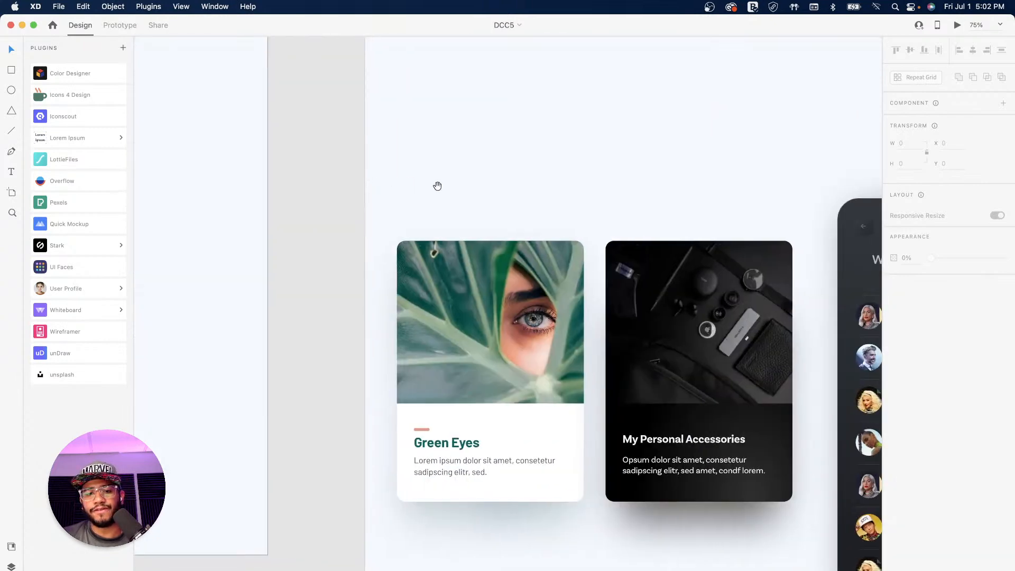
left_click_drag(687, 195, 483, 190)
Step: Draw a custom artboard about 3801 × 1722 in the empty canvas area beside the Adobe Xd 101 Part 2 - Assets artboard
key("super+minus")
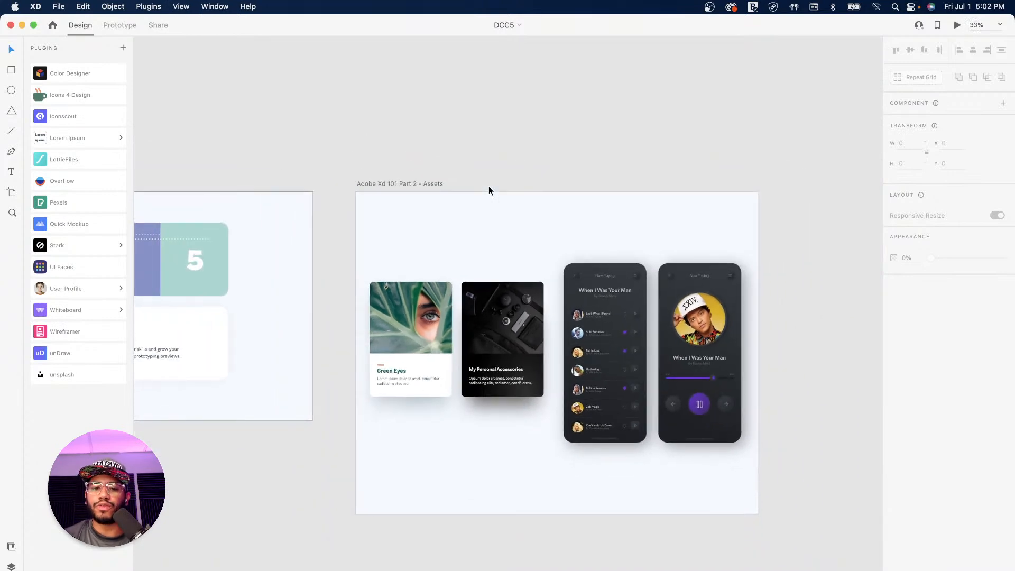
key("super+minus")
scroll(624, 208, "right", 2)
scroll(621, 200, "right", 5)
scroll(559, 208, "left", 3)
scroll(680, 215, "right", 3)
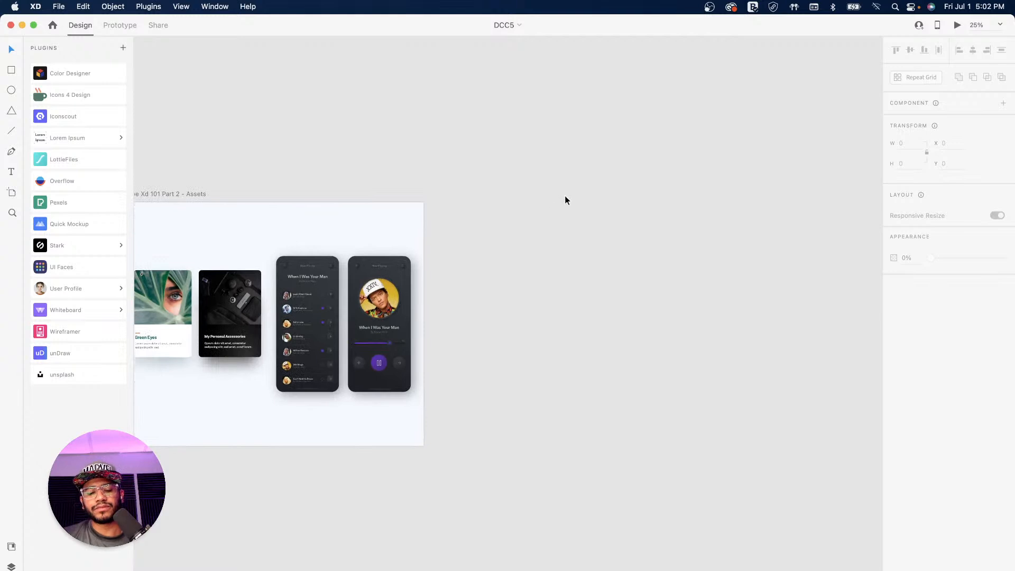
key("a")
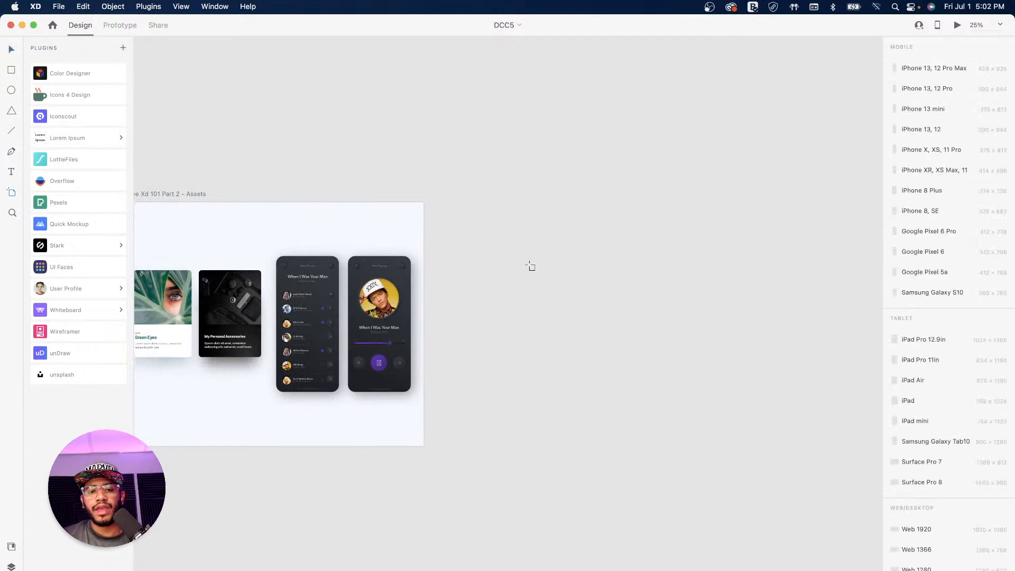
left_click_drag(592, 261, 410, 247)
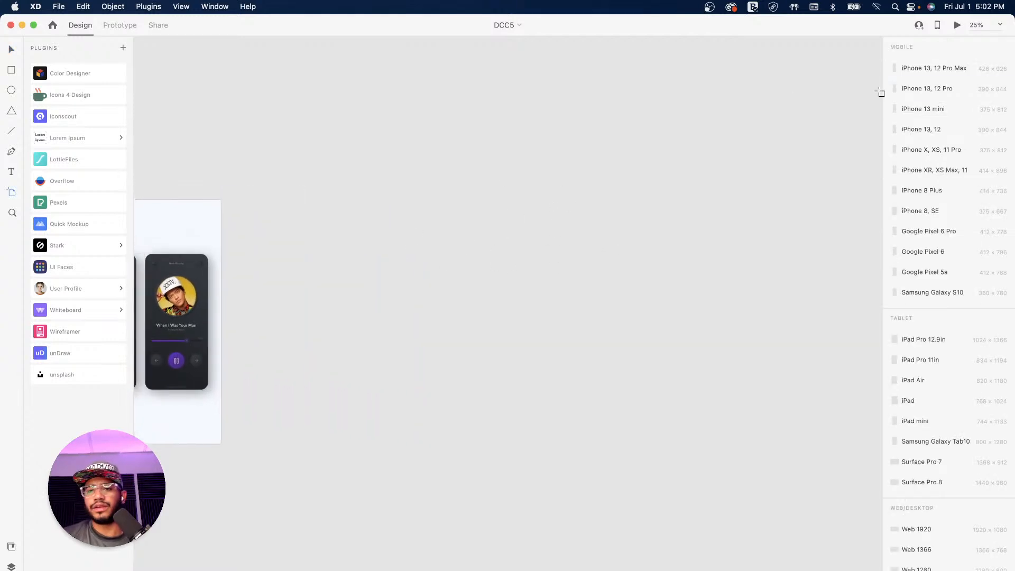
scroll(970, 191, "down", 5)
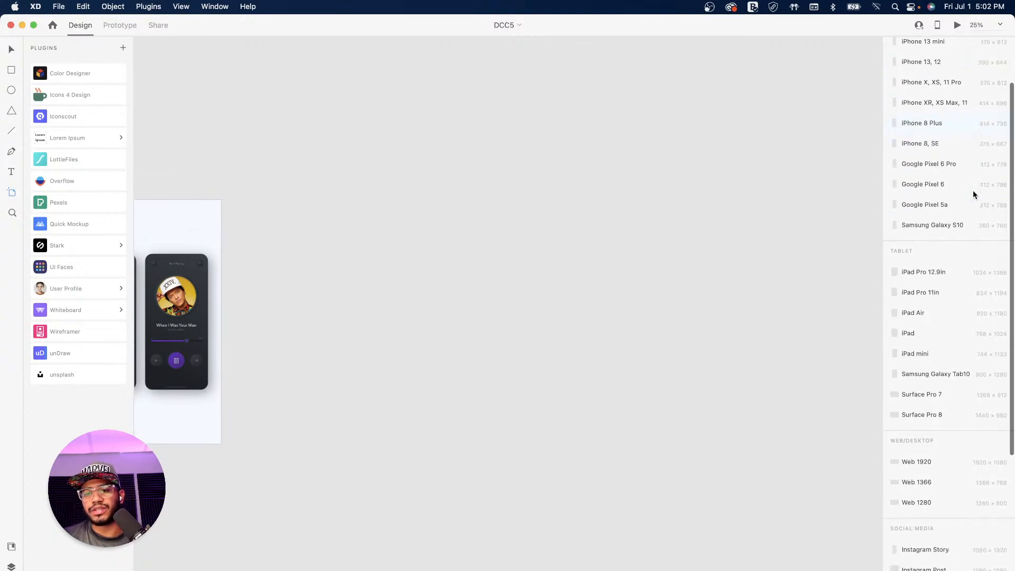
scroll(966, 186, "down", 3)
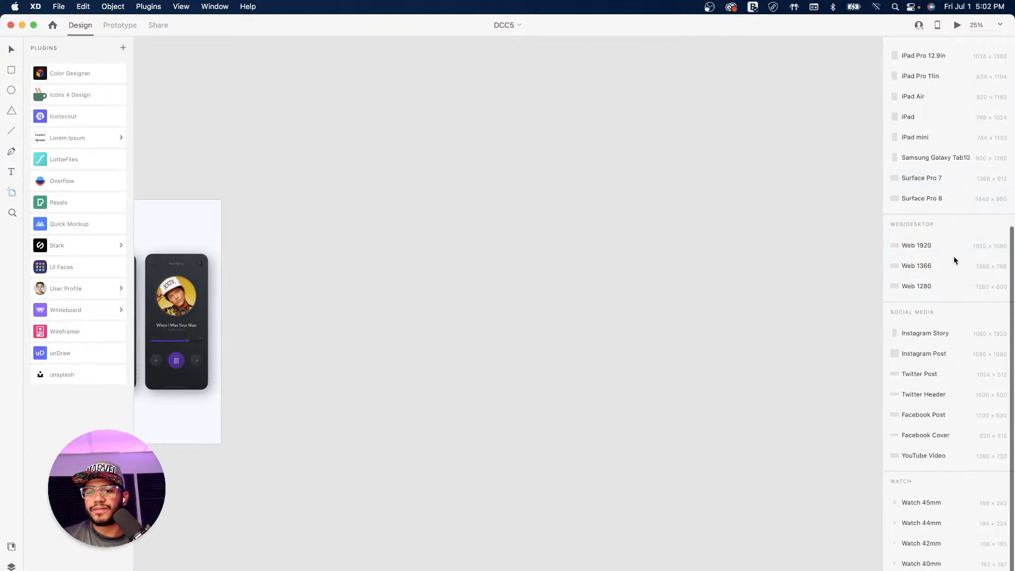
scroll(951, 270, "up", 6)
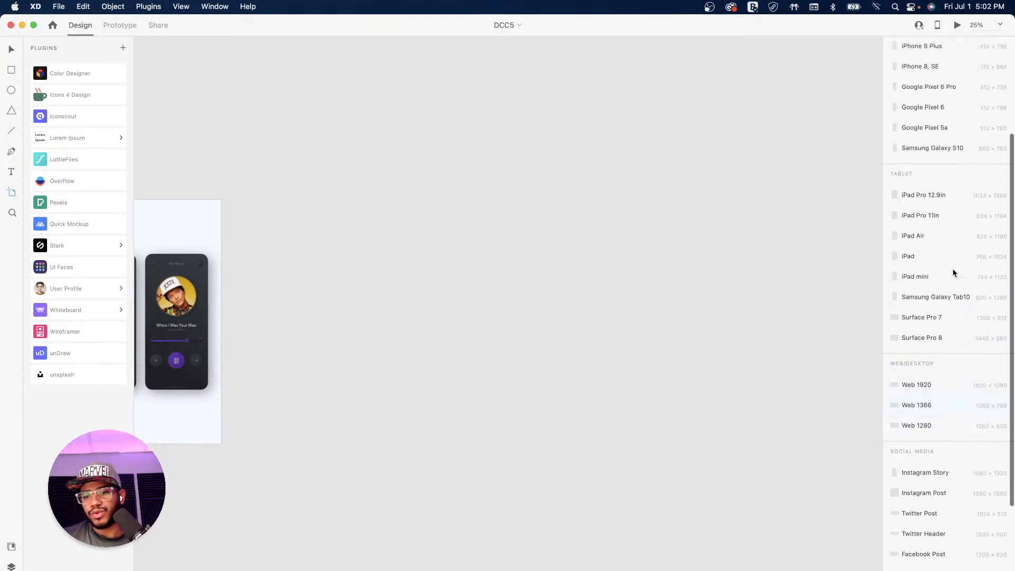
scroll(955, 224, "down", 5)
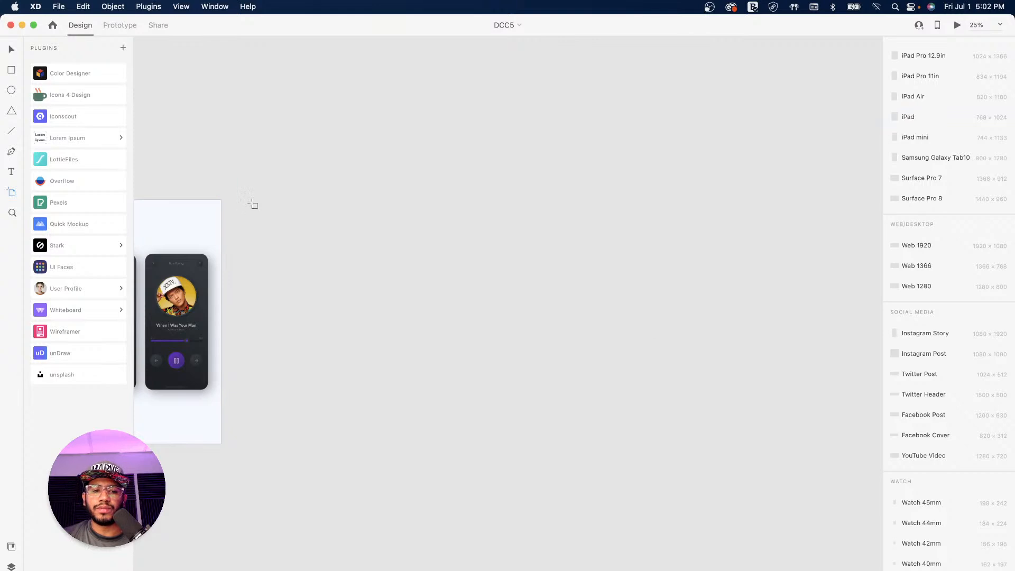
mouse_move(248, 200)
left_mouse_down()
mouse_move(272, 239)
mouse_move(503, 473)
mouse_move(788, 448)
left_mouse_up()
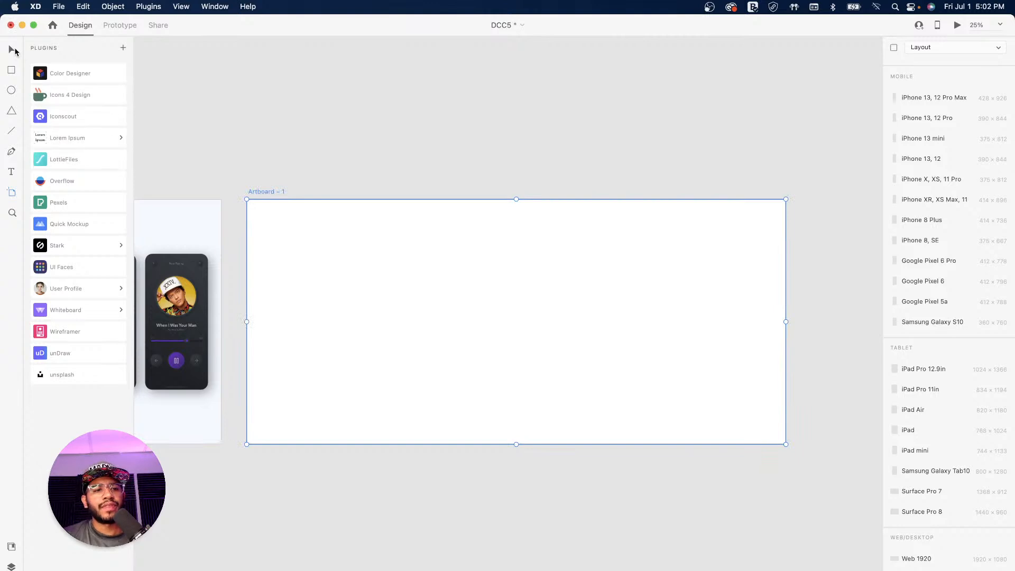
left_click(12, 50)
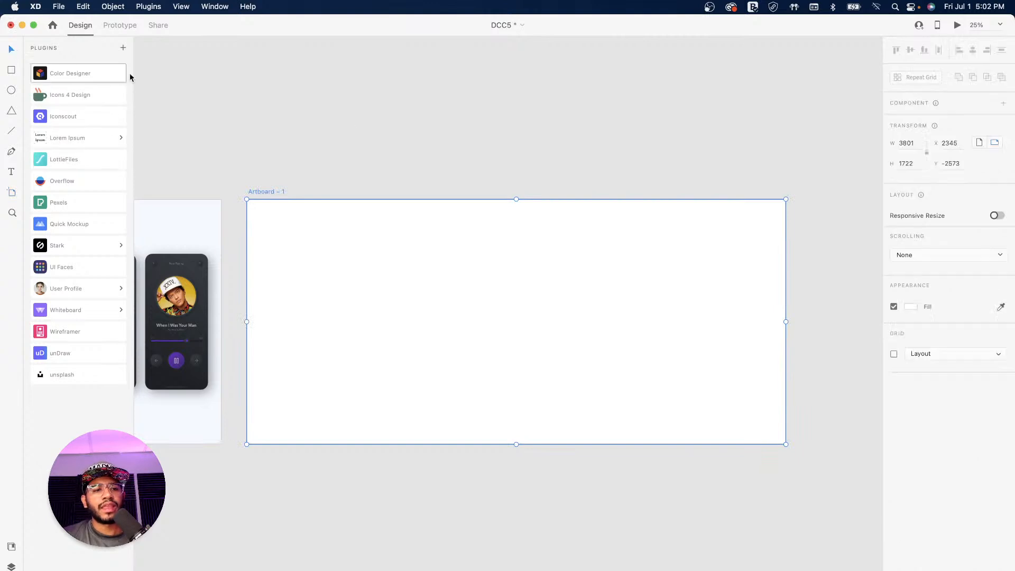
Step: Rename the new artboard as Repeat Grid
double_click(265, 191)
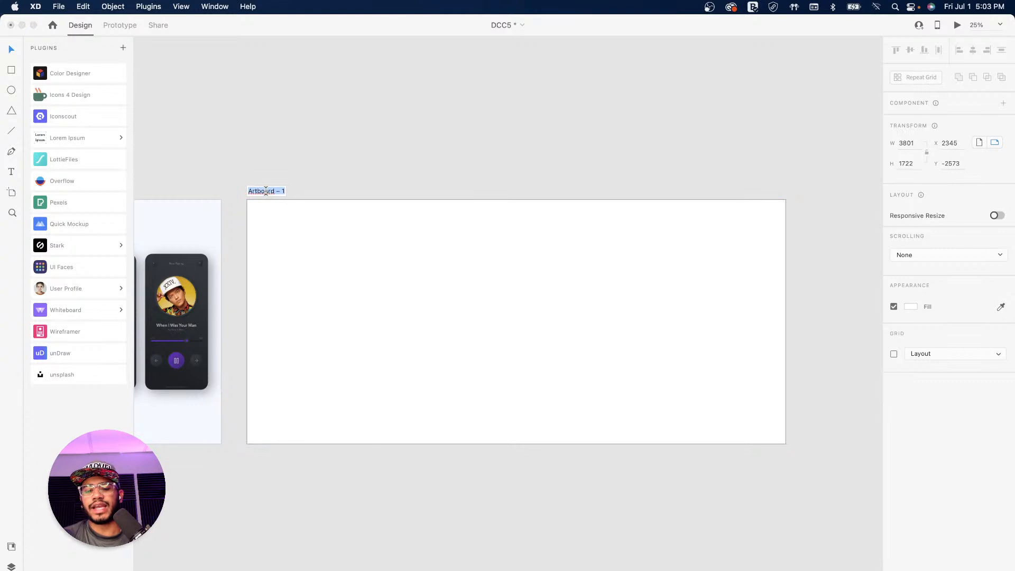
type("Repeat Grid")
key("Return")
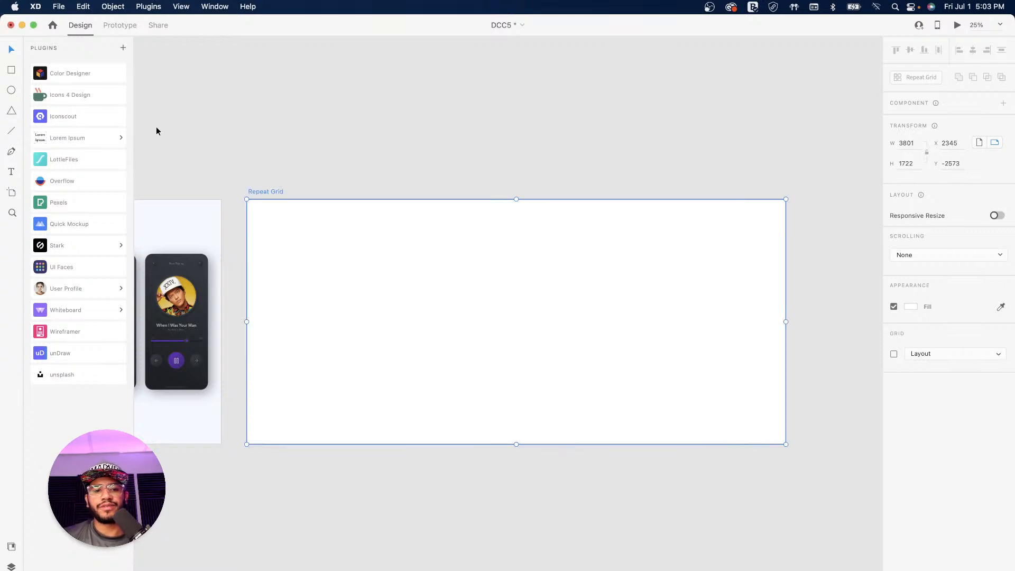
left_click(318, 151)
Step: Copy the Green Eyes card from the assets artboard onto the Repeat Grid artboard, at about X 382, Y 481
left_click_drag(220, 144, 482, 163)
mouse_move(341, 164)
left_mouse_down()
mouse_move(420, 142)
mouse_move(376, 131)
left_mouse_up()
left_click(267, 288)
left_click_drag(267, 288, 636, 285)
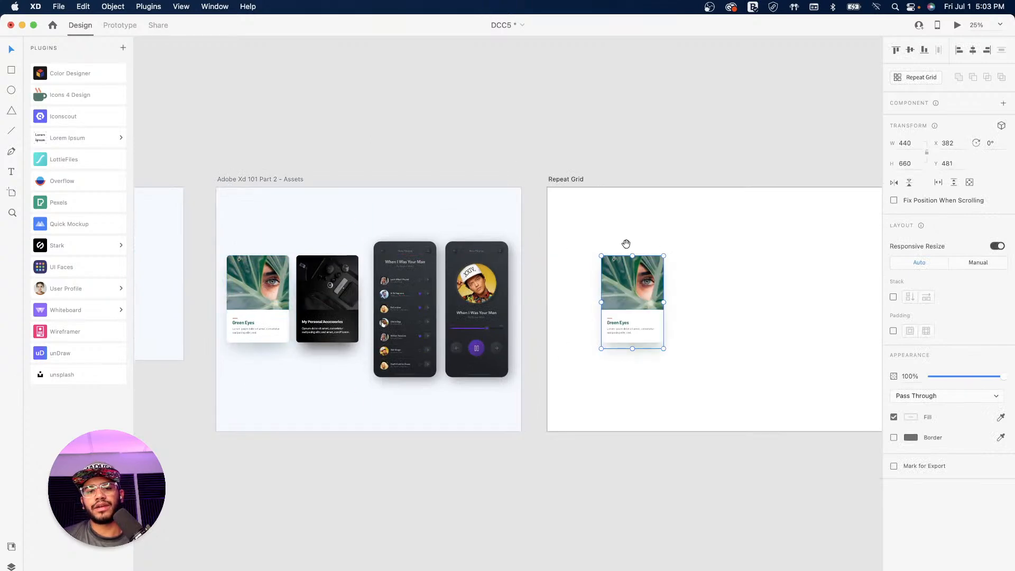
scroll(585, 235, "right", 5)
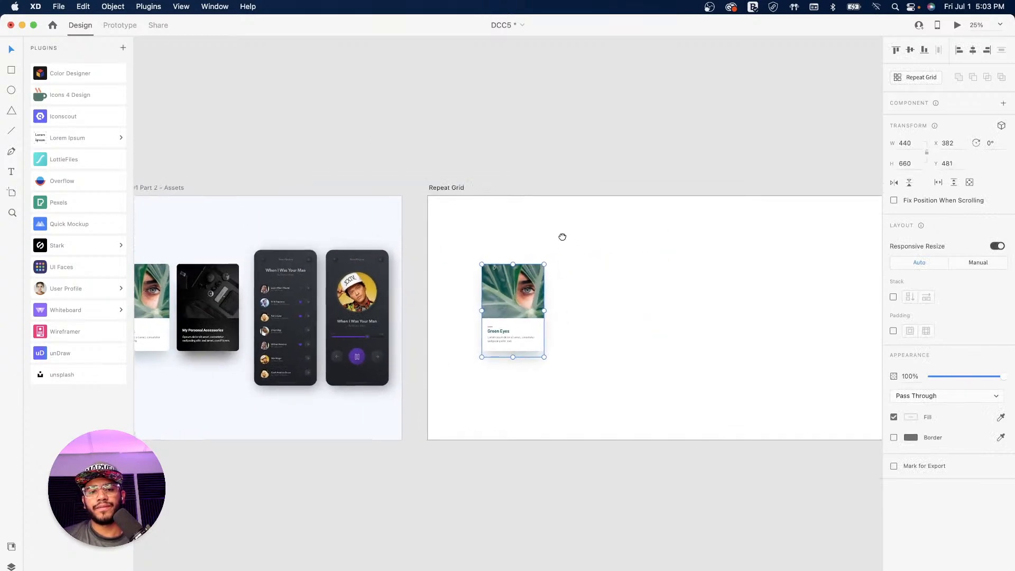
Step: Show the document's layers and inspect the copied Green Eyes card's layer on the Repeat Grid artboard
left_click(11, 566)
left_click(567, 153)
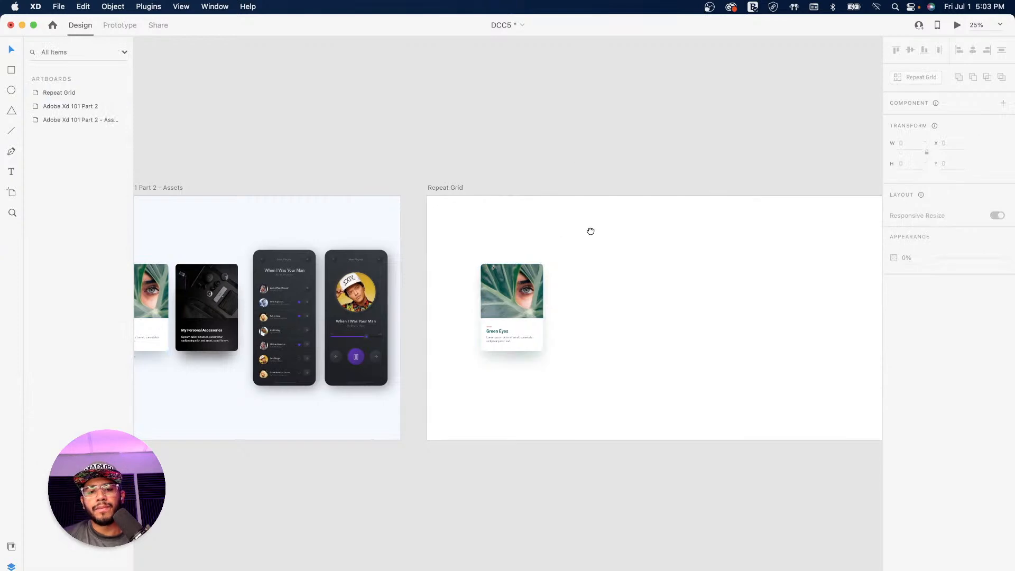
left_click_drag(591, 229, 443, 226)
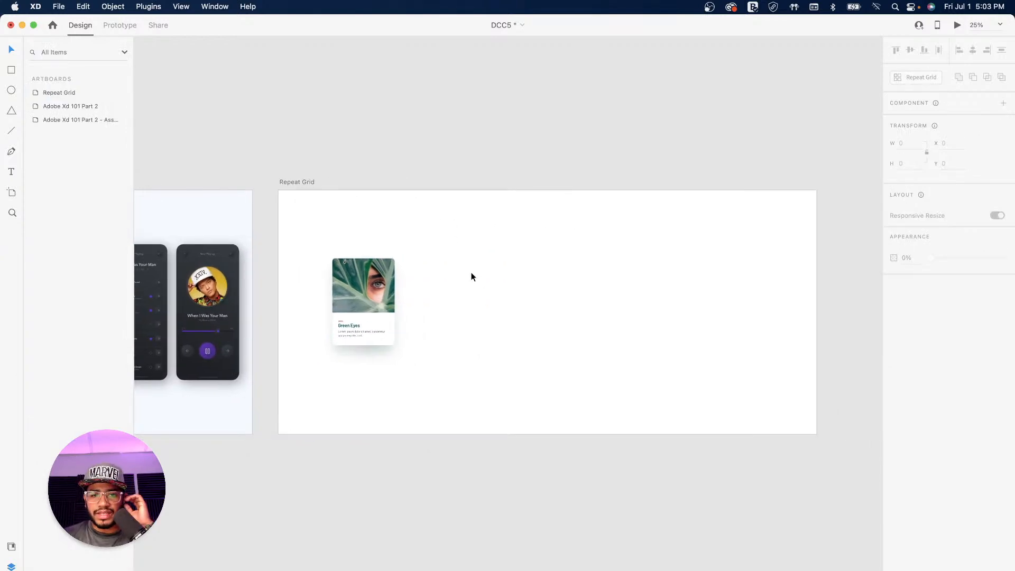
left_click(392, 269)
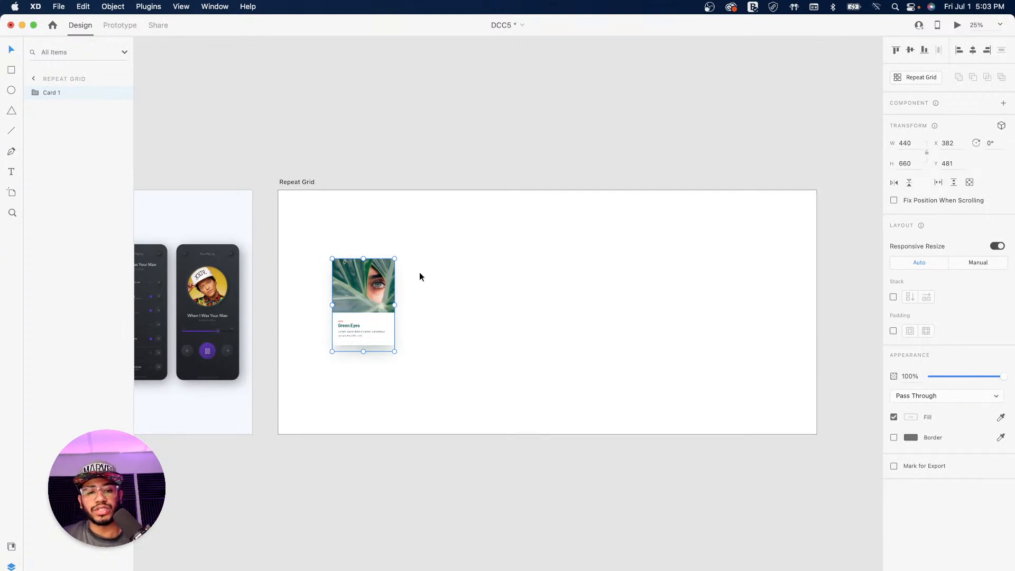
left_click(454, 277)
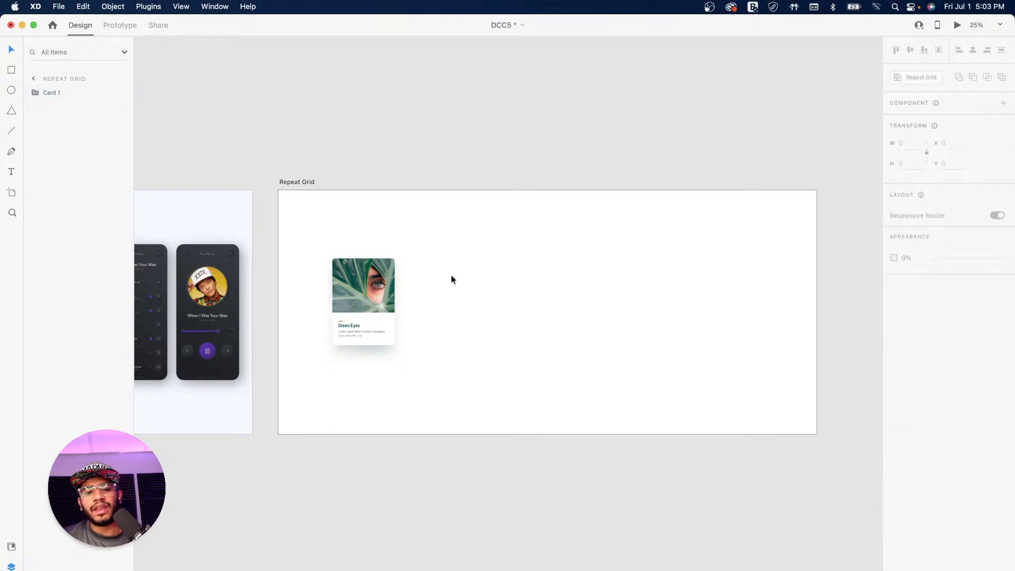
Step: Duplicate the Green Eyes card three times in an evenly spaced row on the Repeat Grid artboard
scroll(514, 273, "right", 1)
left_click_drag(514, 273, 487, 297)
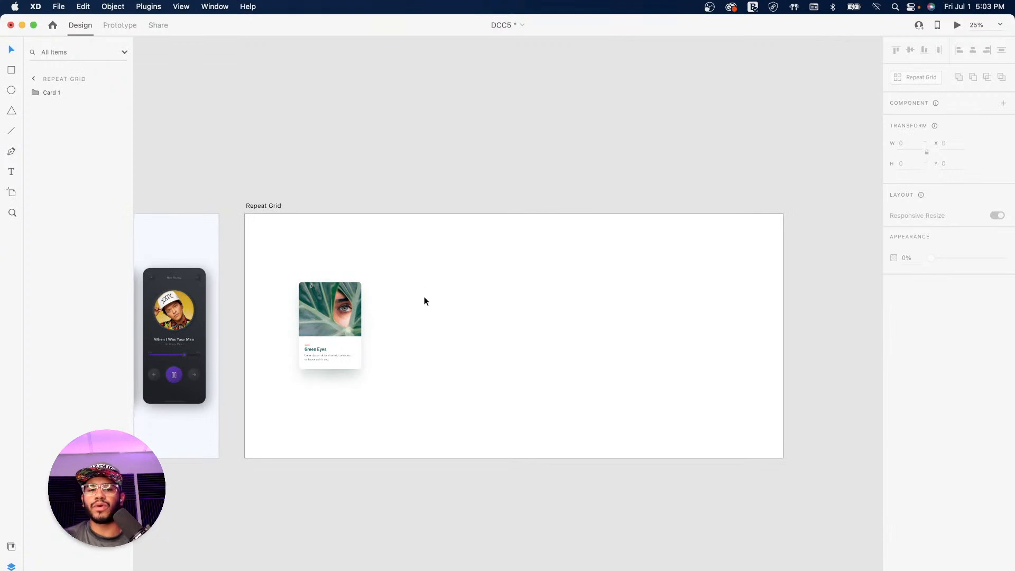
left_click(347, 292)
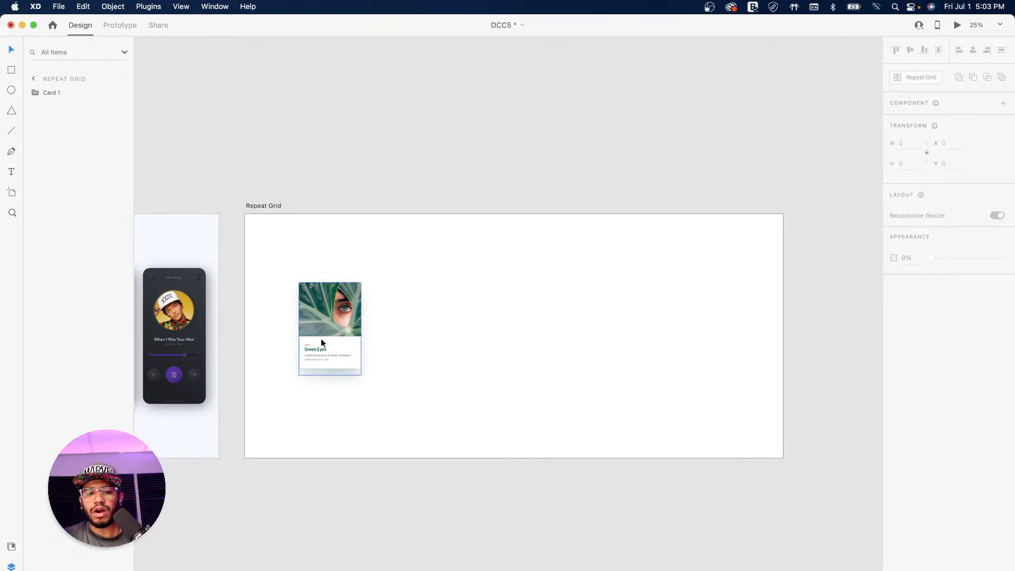
left_click_drag(340, 321, 539, 317)
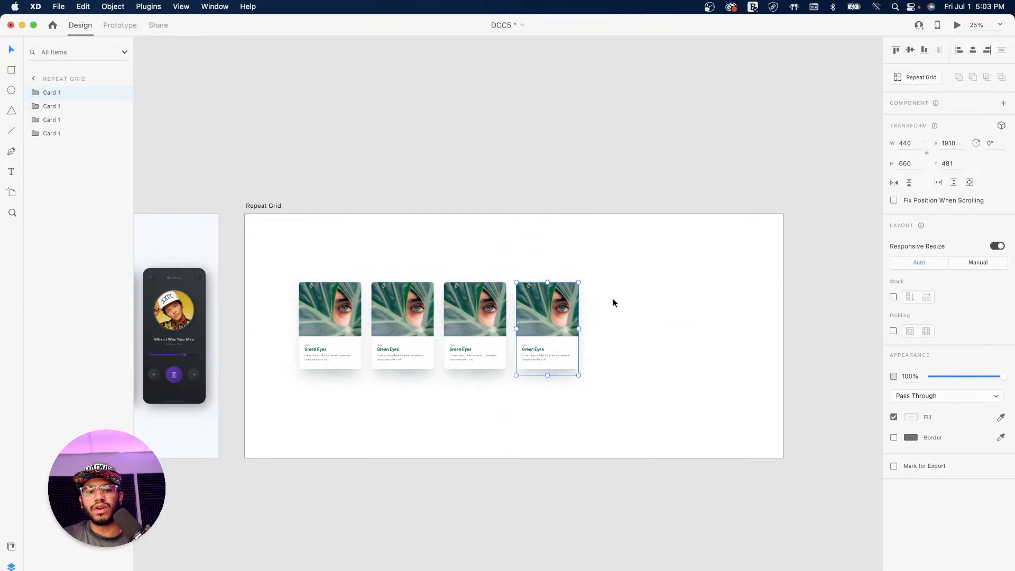
Step: Delete the three duplicated Green Eyes cards, keeping only the first card
left_click(613, 303)
left_click_drag(618, 256, 400, 400)
key("Delete")
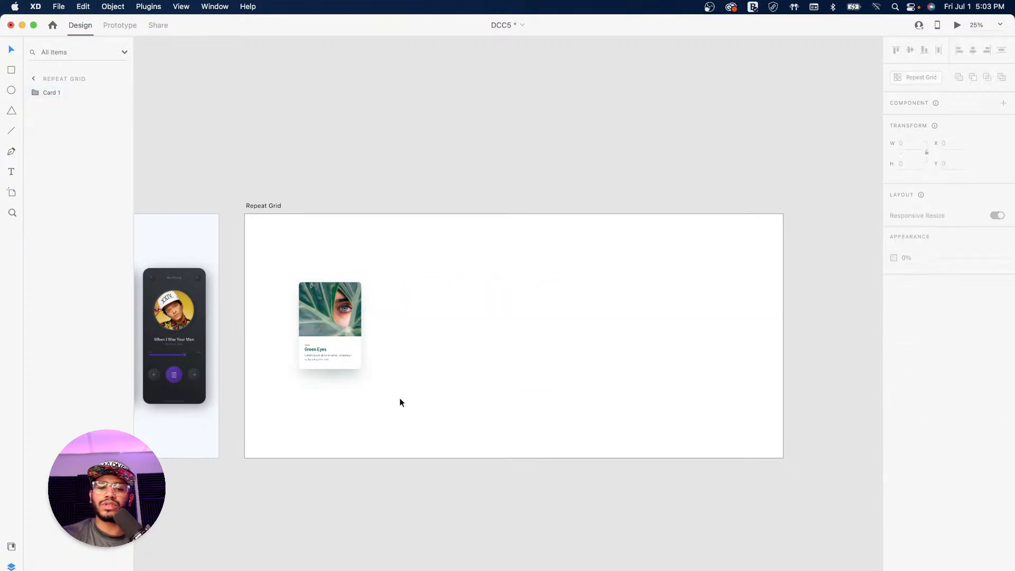
Step: Turn the Green Eyes card into a repeat grid and extend it horizontally to five cards, about 3322 wide
left_click(332, 306)
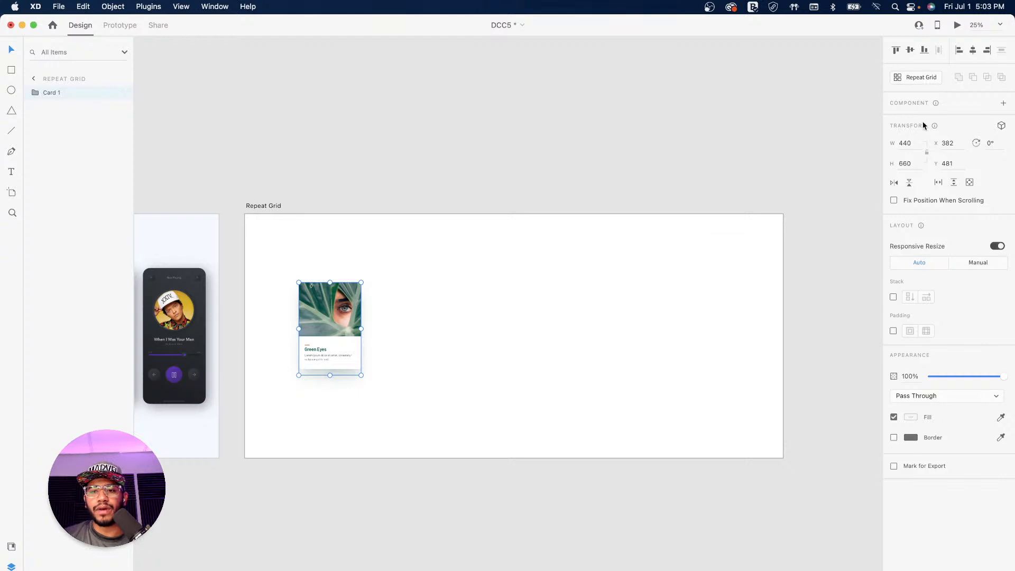
left_click(910, 78)
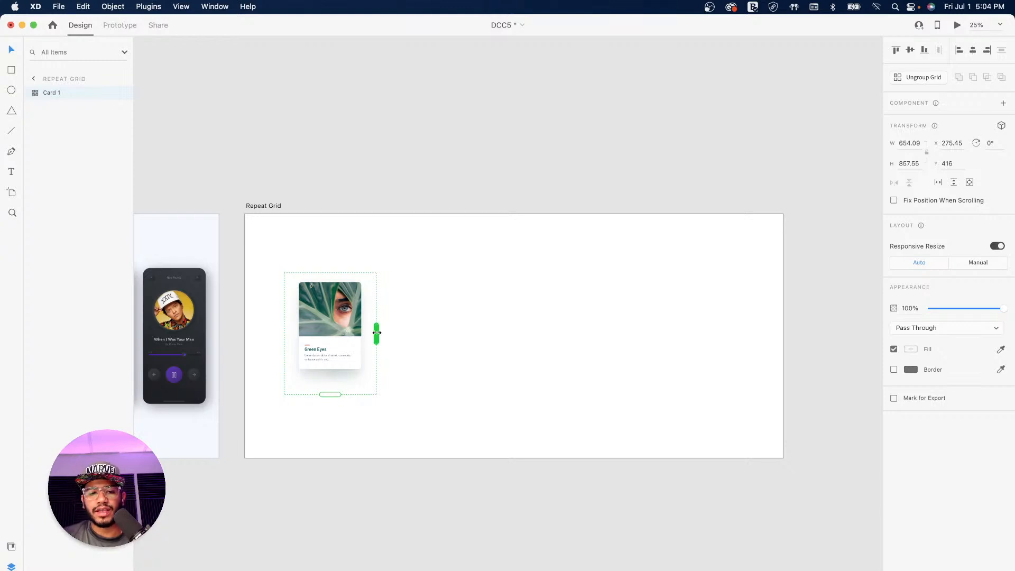
left_click_drag(376, 332, 754, 340)
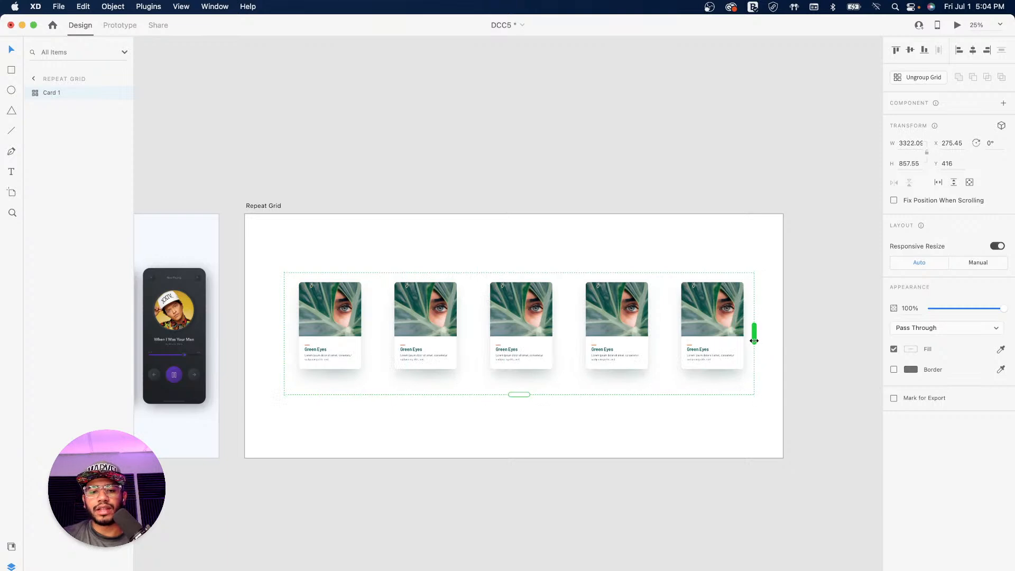
Step: Move the repeat grid up to Y 92 and extend it downward to a second row of cards, 1630 high
left_click_drag(506, 316, 506, 270)
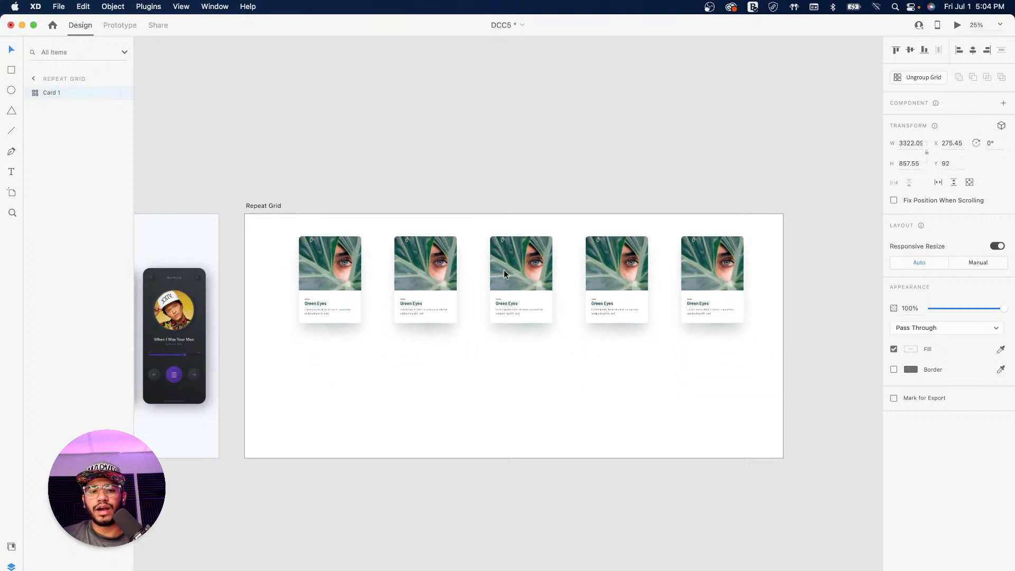
left_click_drag(518, 350, 518, 458)
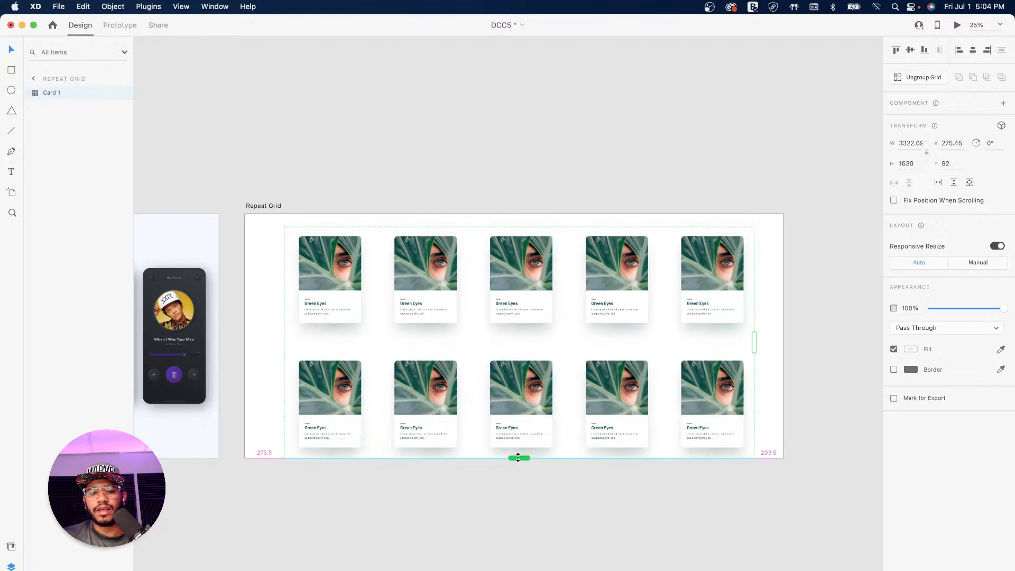
Step: Extend the Repeat Grid artboard's height to 2097 and enlarge the card grid's bounds to about 3384 by 1723
left_click(273, 204)
left_click_drag(513, 458, 513, 511)
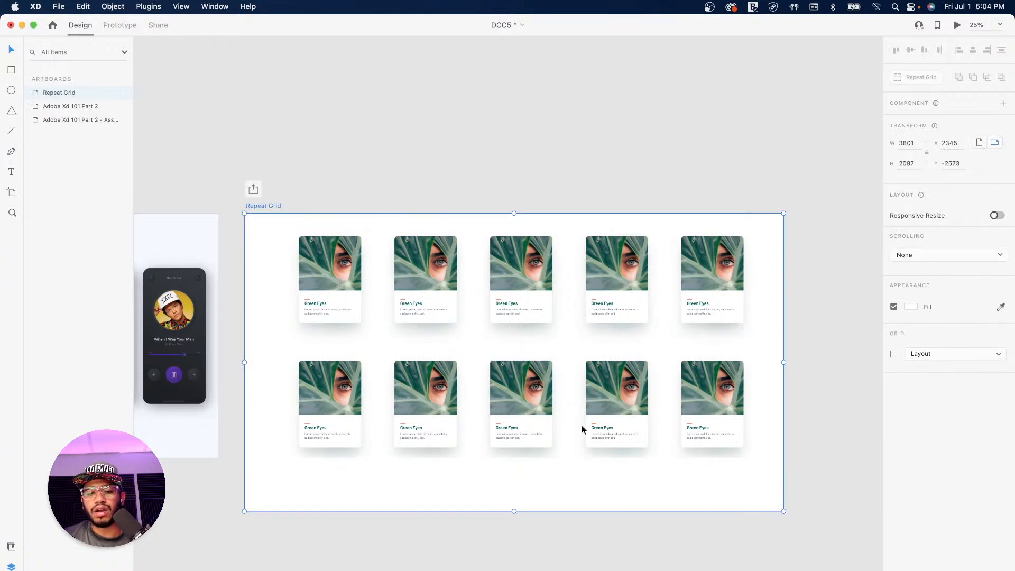
left_click(528, 309)
mouse_move(520, 458)
left_mouse_down()
mouse_move(518, 480)
mouse_move(523, 471)
left_mouse_up()
mouse_move(752, 351)
left_mouse_down()
mouse_move(779, 349)
mouse_move(763, 350)
left_mouse_up()
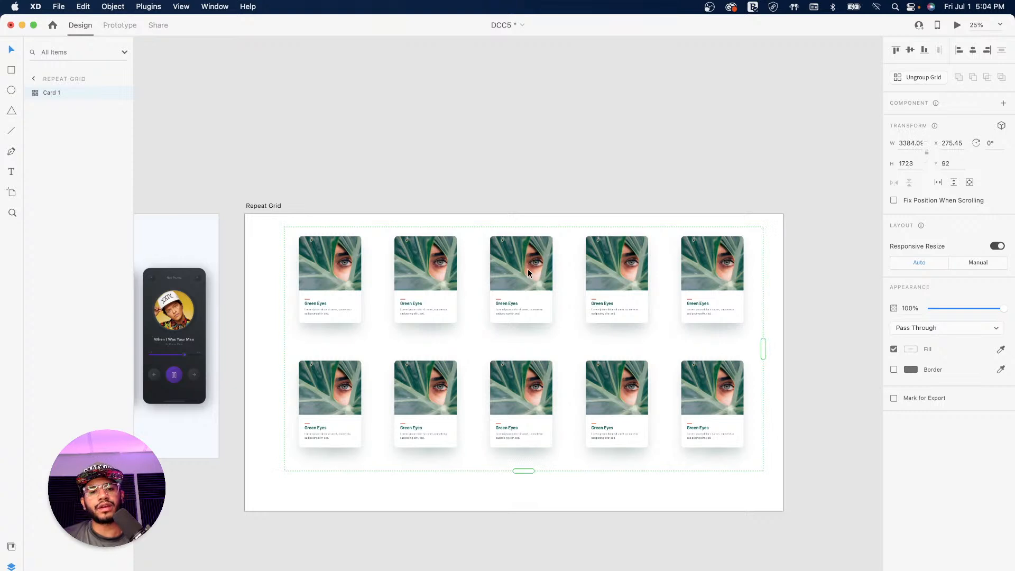
Step: Tighten the grid's column and row gaps until it measures about 2834 by 1571, and move it to X 483.45, Y 282
left_click(497, 276)
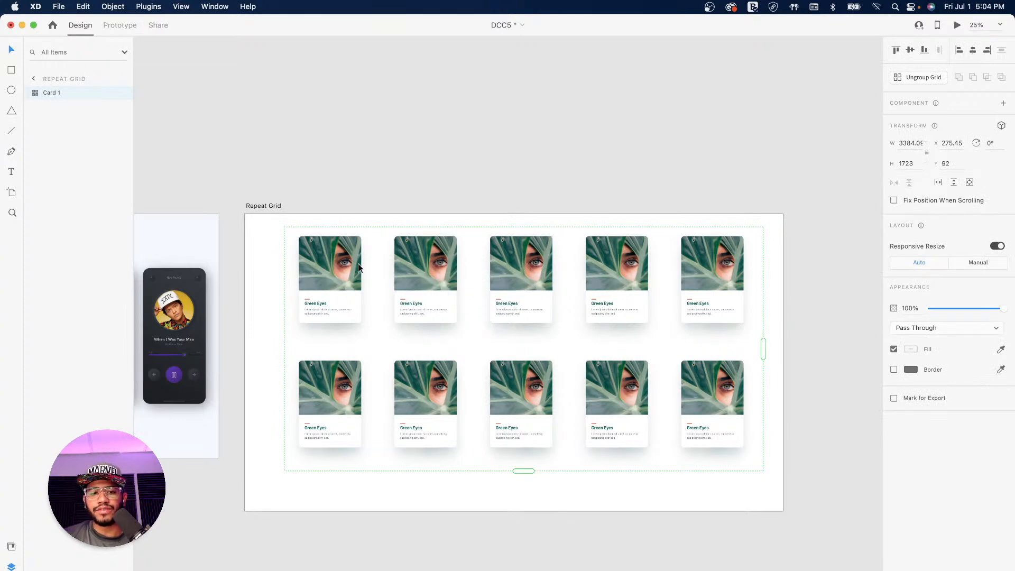
mouse_move(473, 274)
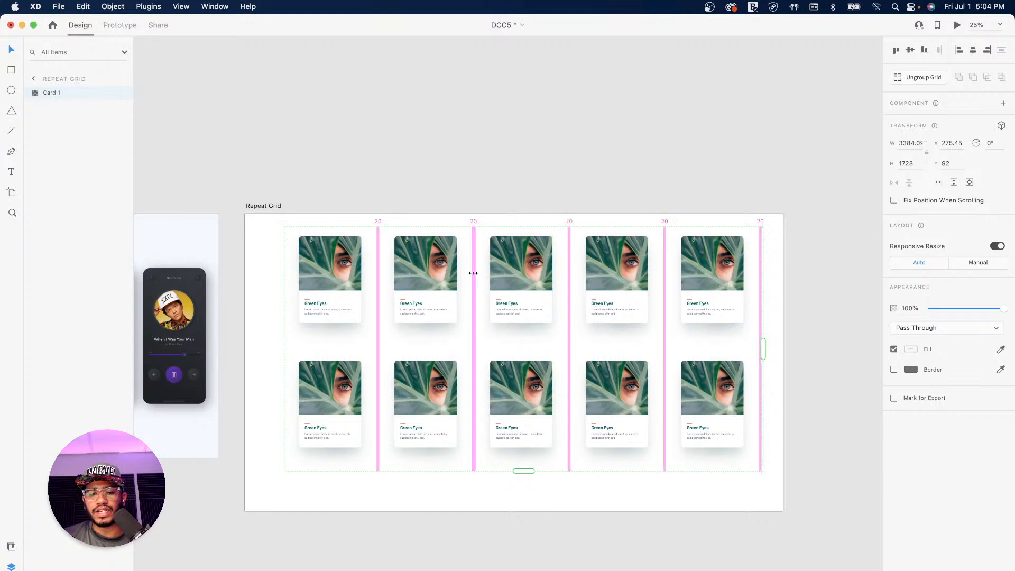
left_click_drag(473, 273, 441, 274)
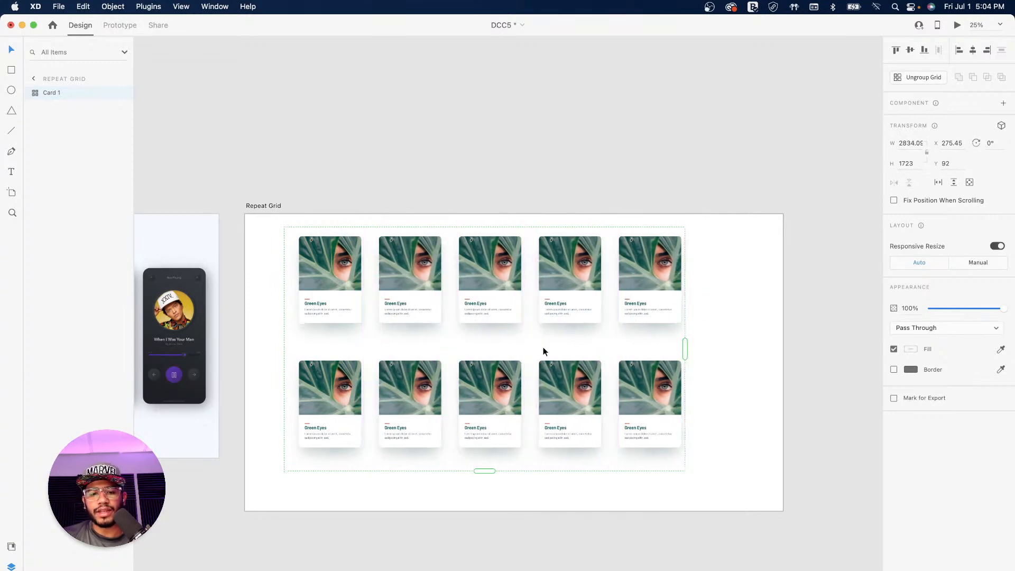
left_click_drag(542, 348, 544, 329)
left_click(743, 329)
mouse_move(542, 280)
left_mouse_down()
mouse_move(527, 300)
mouse_move(544, 295)
mouse_move(519, 300)
mouse_move(546, 298)
left_mouse_up()
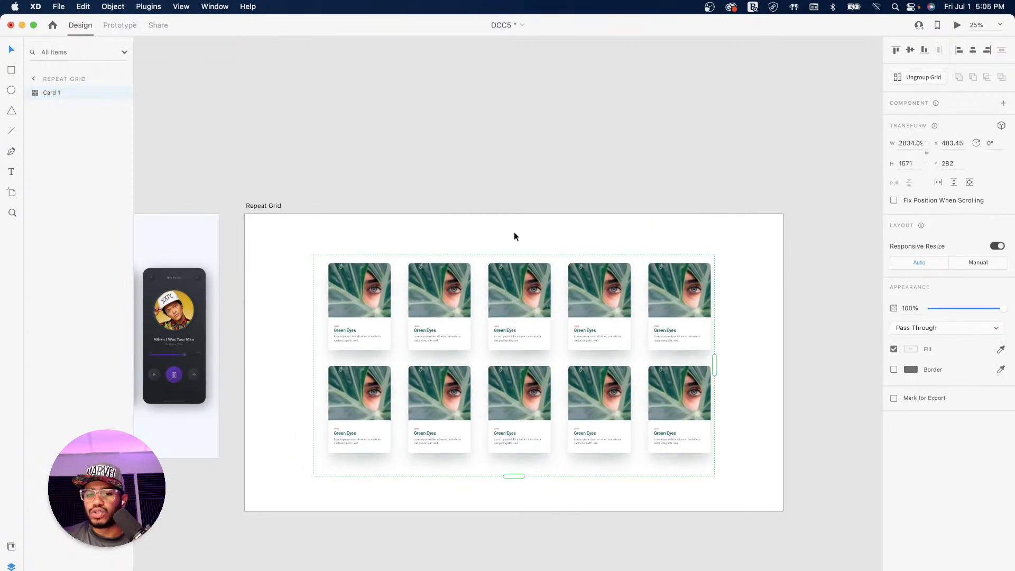
left_click(471, 228)
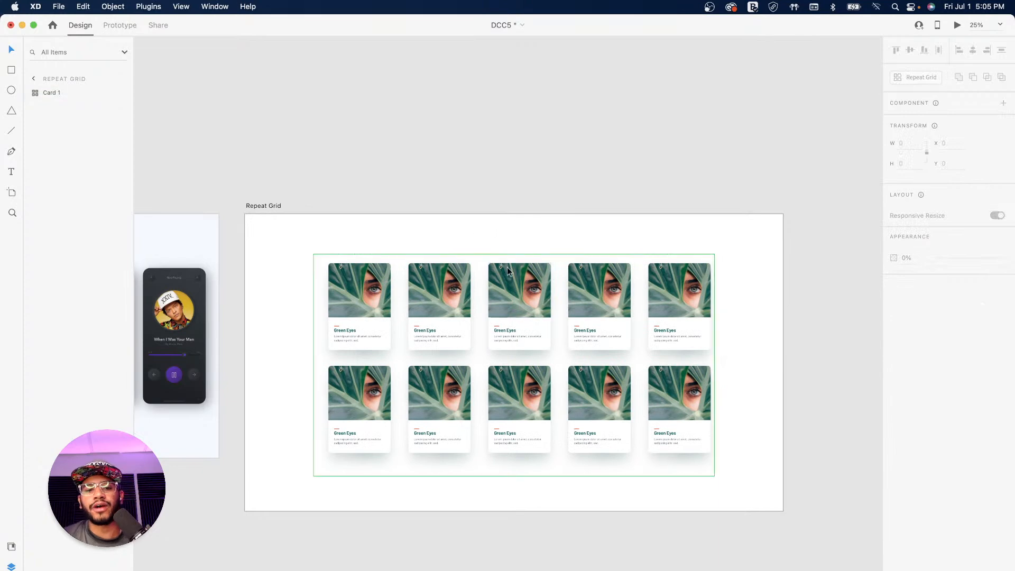
Step: Shorten the Green Eyes repeat grid to a single row of five cards, about 842.5 high
scroll(550, 303, "left", 10)
scroll(551, 303, "up", 2)
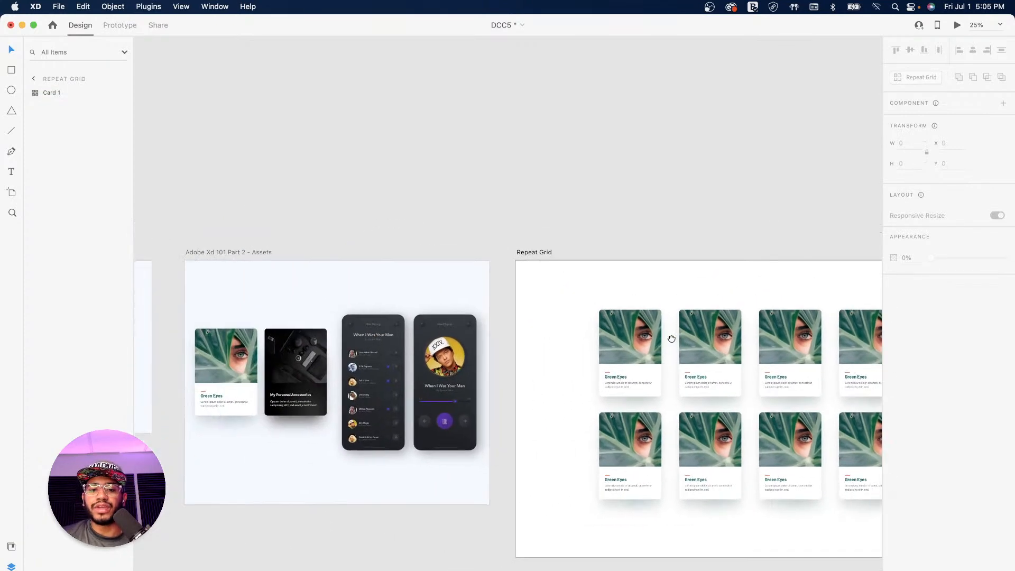
scroll(691, 349, "right", 5)
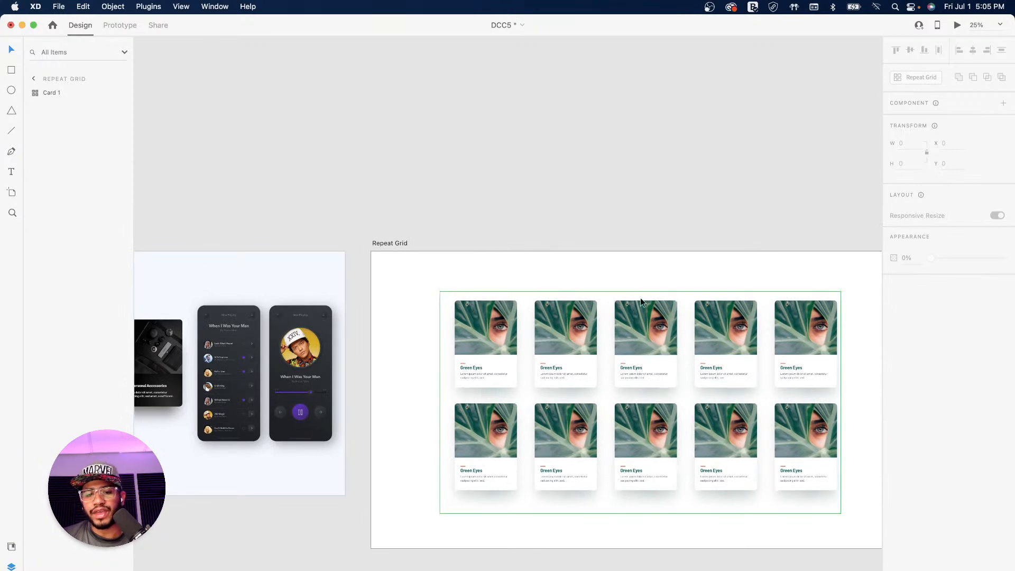
scroll(595, 326, "right", 4)
scroll(595, 326, "down", 1)
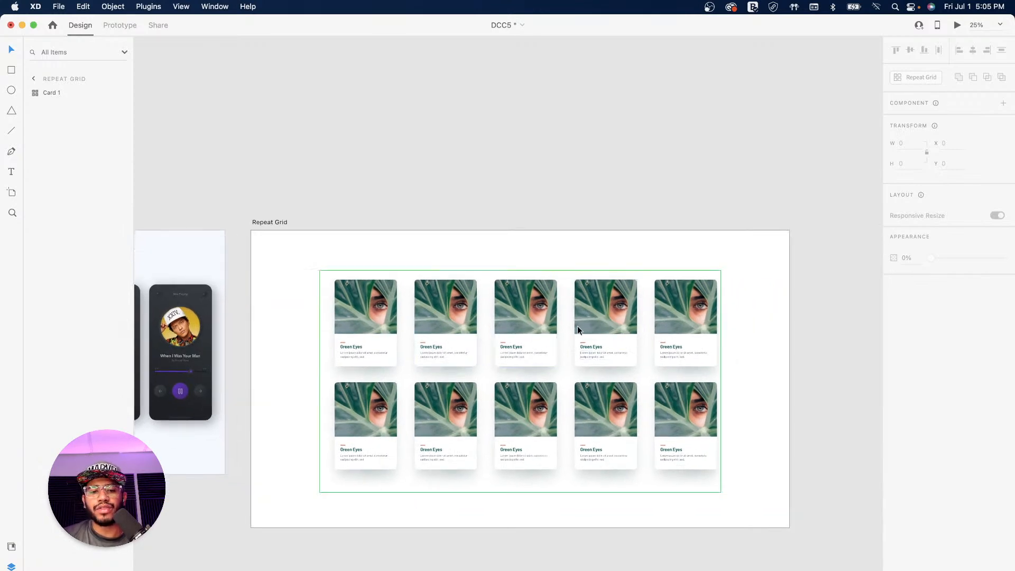
left_click(569, 351)
mouse_move(538, 440)
left_mouse_down()
mouse_move(550, 373)
mouse_move(520, 378)
mouse_move(520, 436)
left_mouse_up()
left_click_drag(530, 373, 534, 396)
left_click_drag(514, 459, 521, 390)
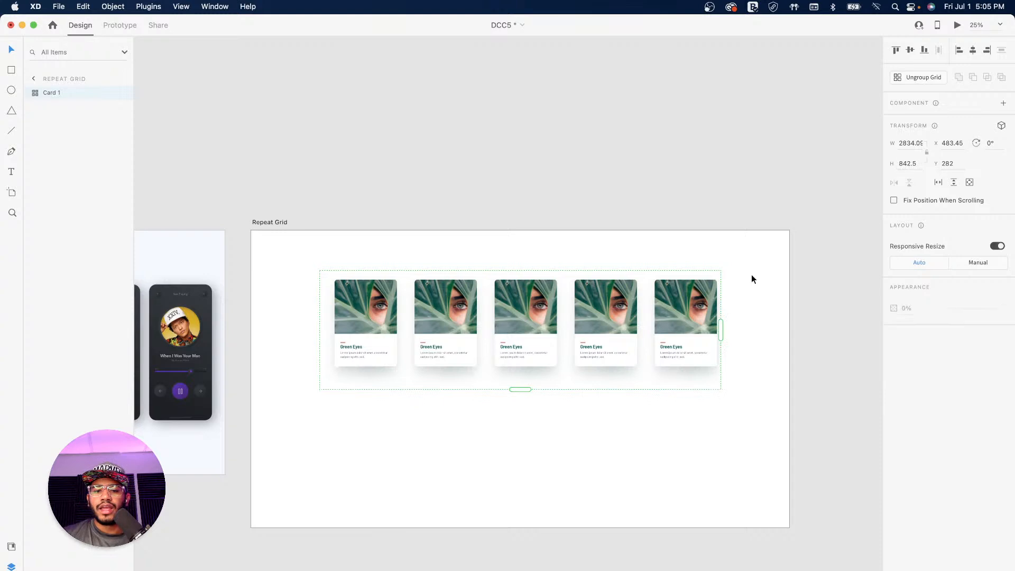
Step: Place a copy of the Screen 1 playlist from the Assets artboard beside the last Green Eyes card on the Repeat Grid artboard
scroll(493, 284, "left", 7)
scroll(492, 284, "up", 2)
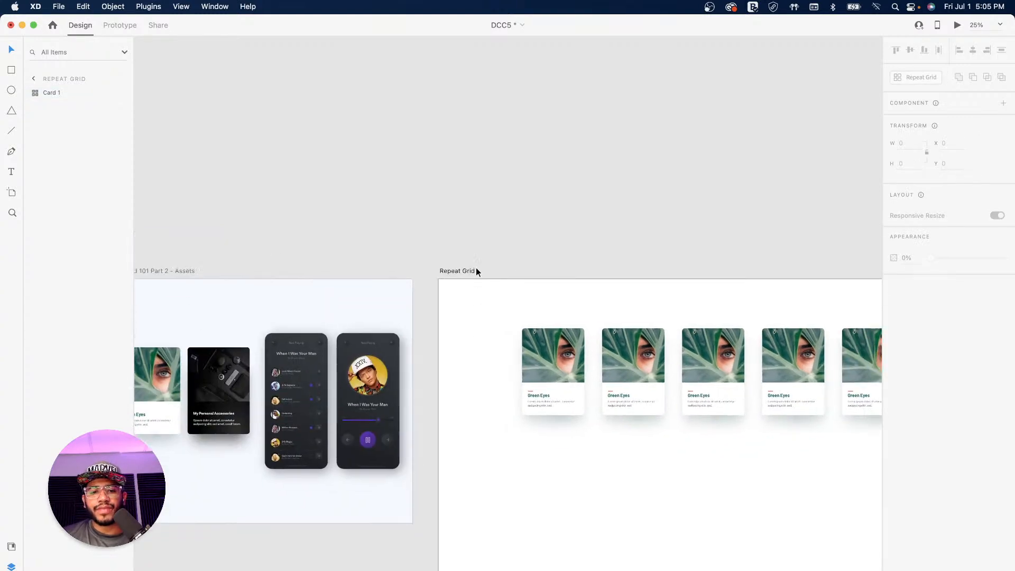
left_click(301, 341)
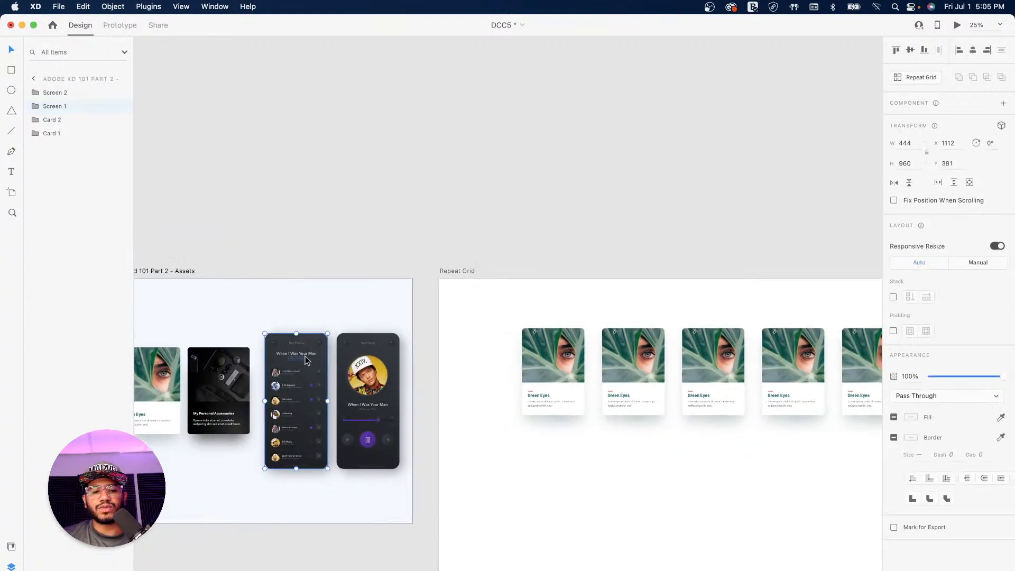
left_click_drag(306, 359, 488, 408)
scroll(275, 446, "right", 7)
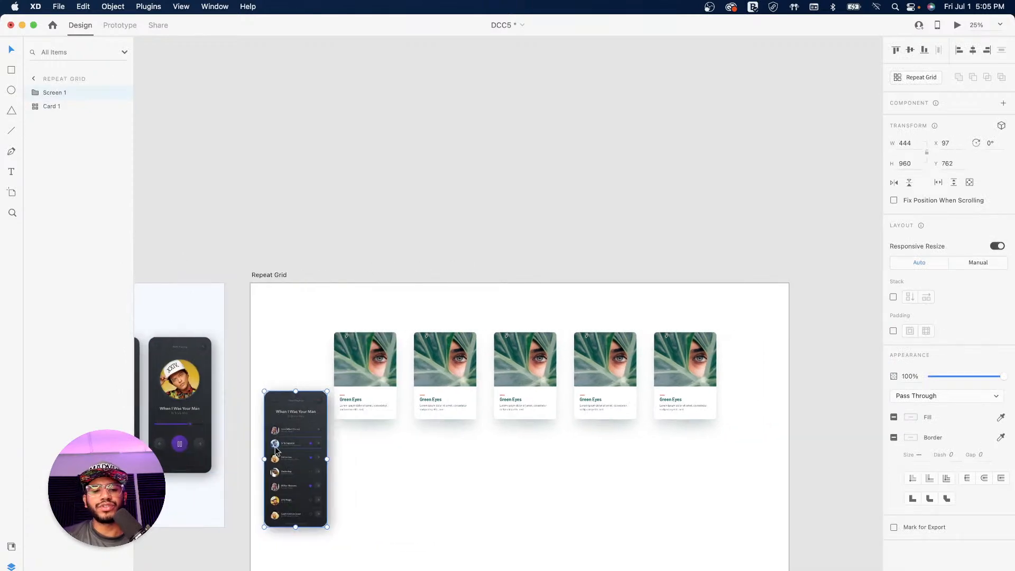
left_click_drag(294, 443, 800, 347)
scroll(740, 367, "right", 10)
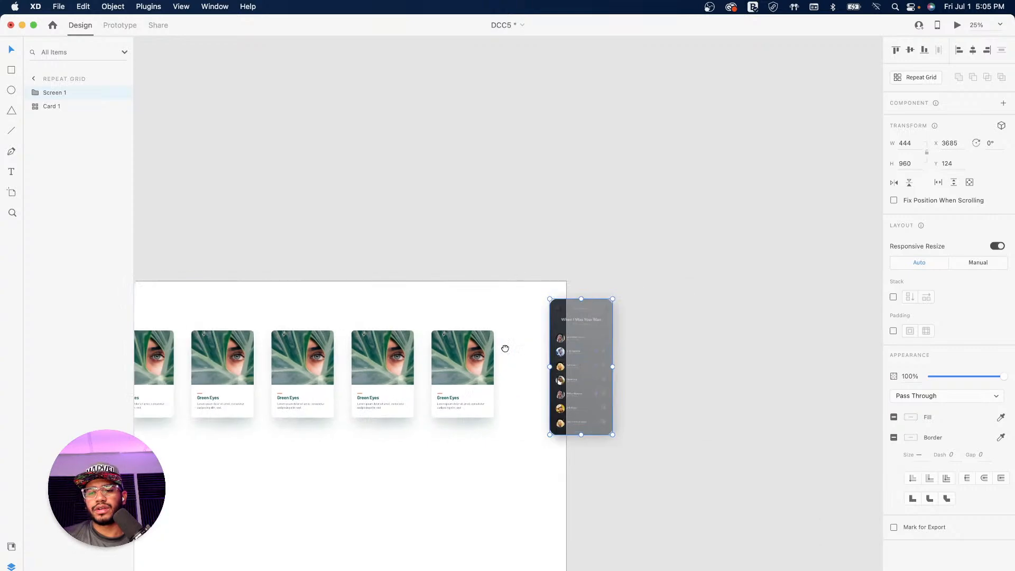
left_click_drag(519, 331, 465, 358)
Step: Draw a new 1099 by 2097 artboard beside Repeat Grid and move the Screen 1 playlist onto it at X 328, Y 496
key("a")
left_click_drag(551, 282, 707, 570)
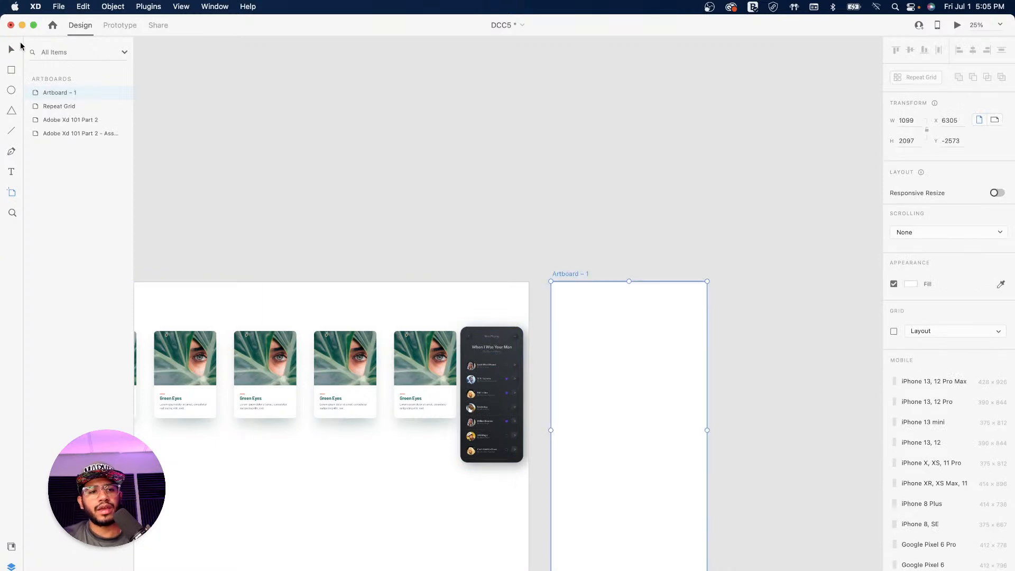
left_click_drag(492, 377, 637, 397)
left_click_drag(678, 386, 617, 348)
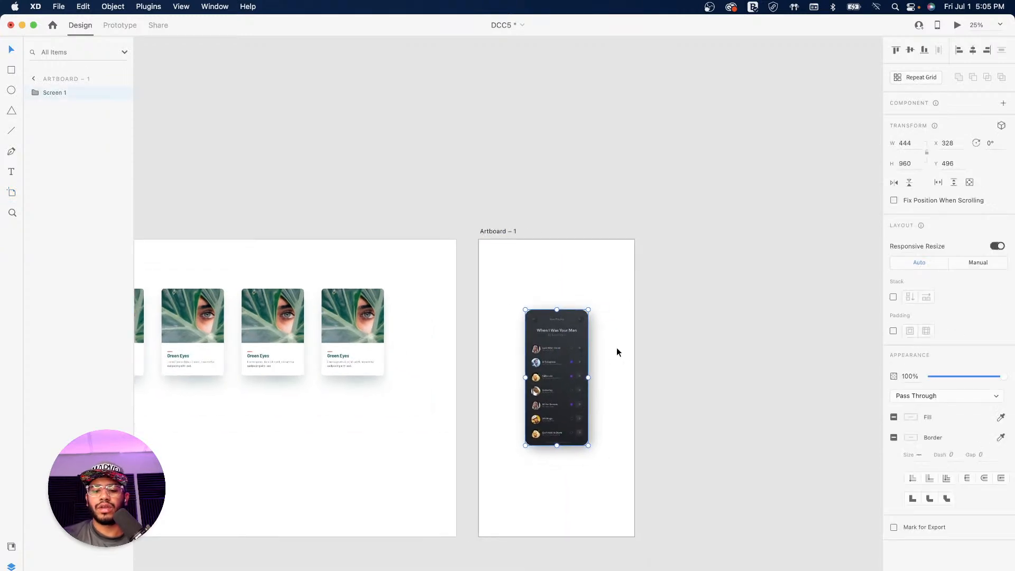
Step: Delete the six music list items from Si Tú Supieras to Can't Hold Us Down, keeping only Look What I Found
key("super+1")
scroll(582, 351, "down", 8)
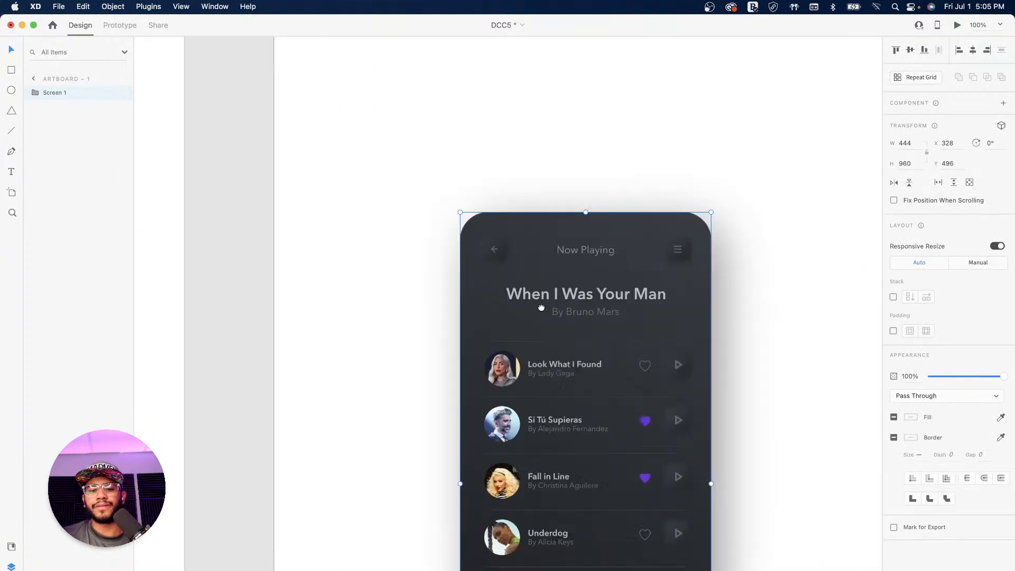
left_click_drag(444, 297, 473, 267)
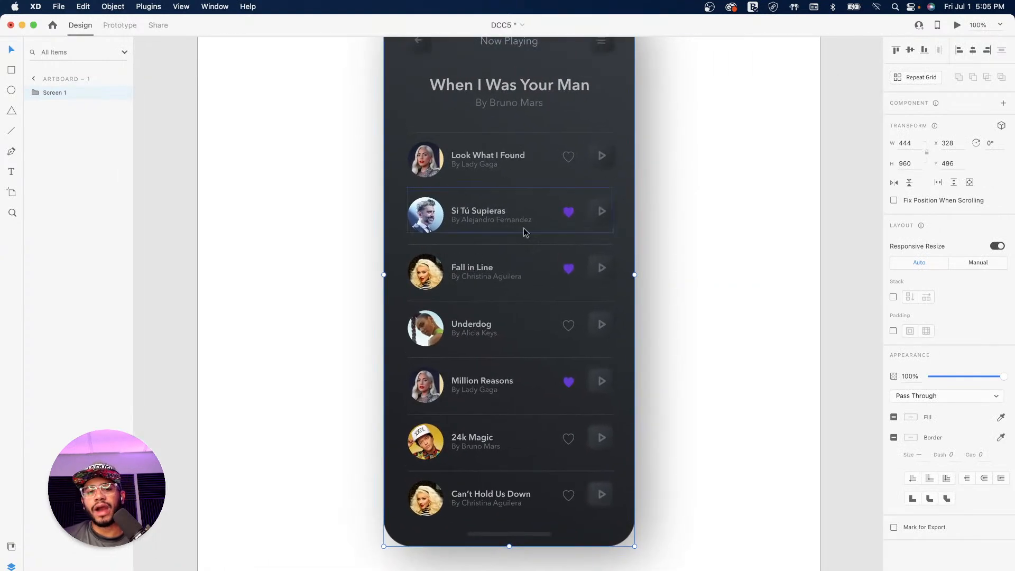
double_click(491, 212)
left_click(486, 169)
left_click(496, 232)
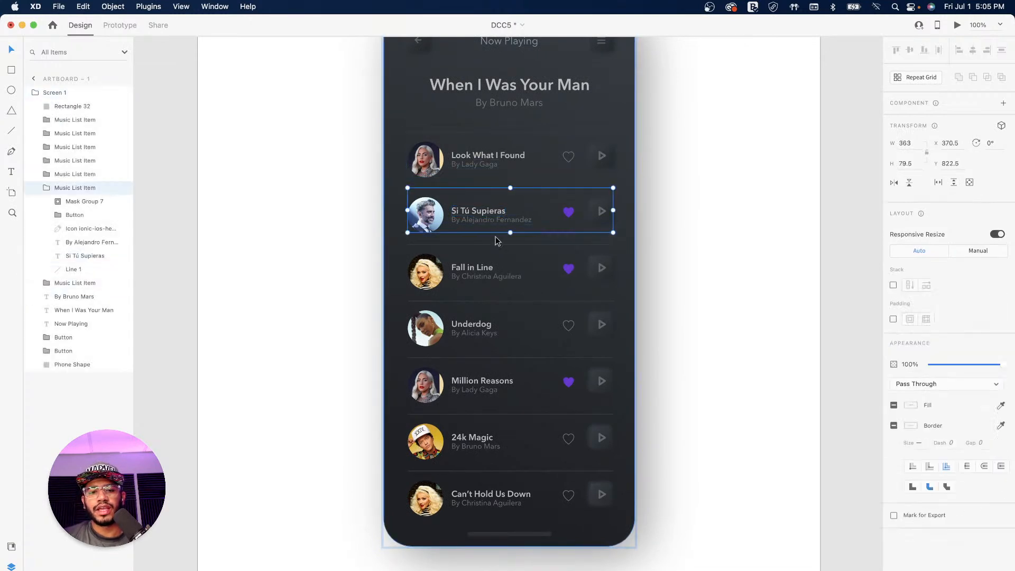
left_click(484, 274, "shift")
left_click(484, 330, "shift")
left_click(484, 389, "shift")
left_click(481, 444, "shift")
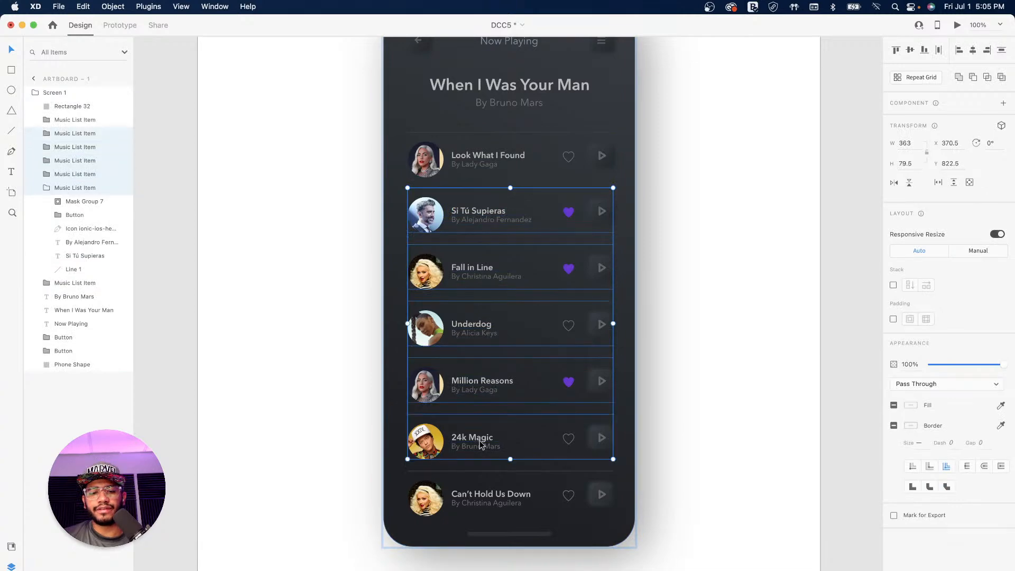
left_click(481, 495, "shift")
key("Delete")
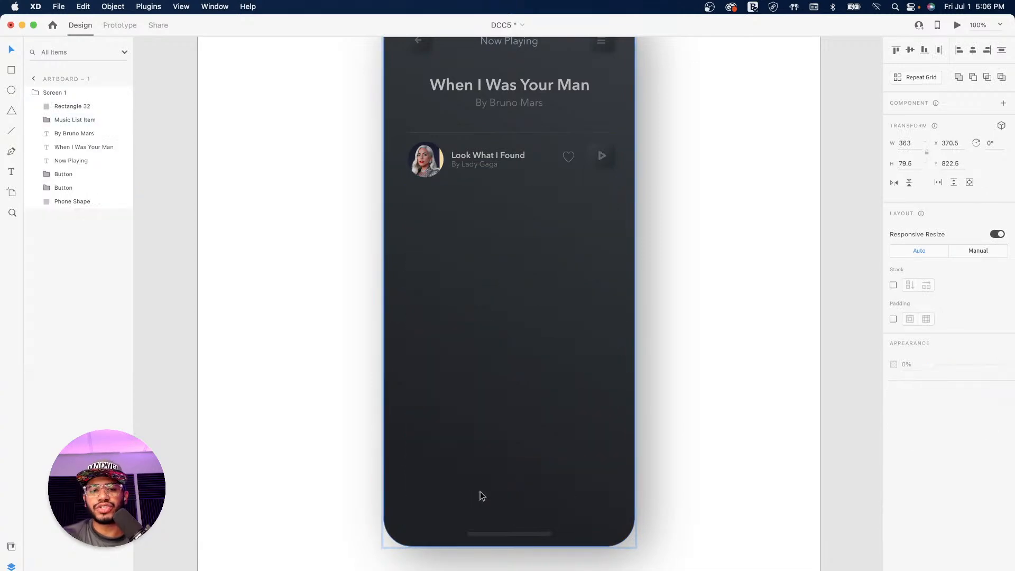
Step: Ungroup the avatar's mask in the remaining music list item and delete its photo, keeping only the white circle
double_click(434, 154)
left_click(59, 135)
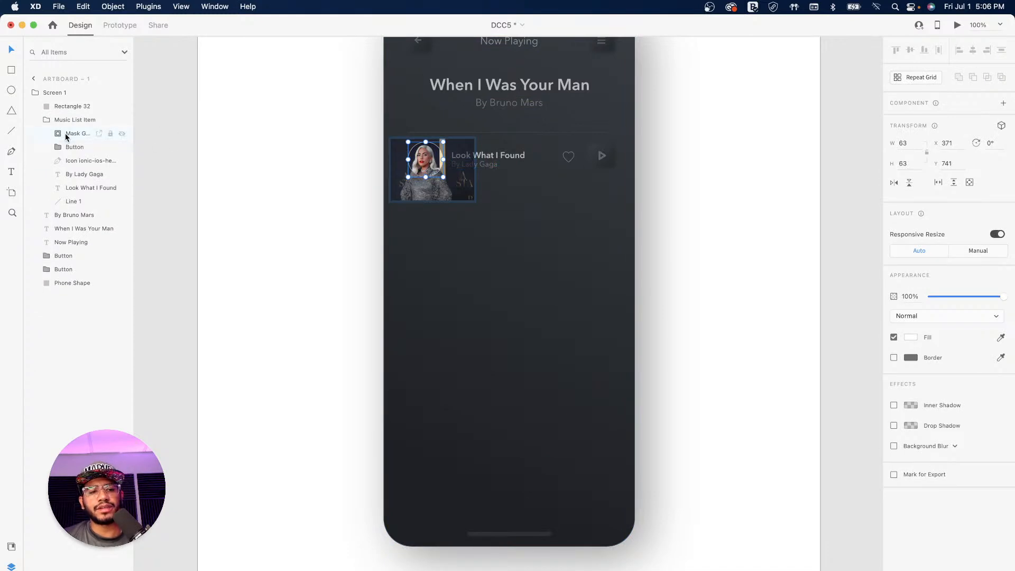
left_click(74, 135)
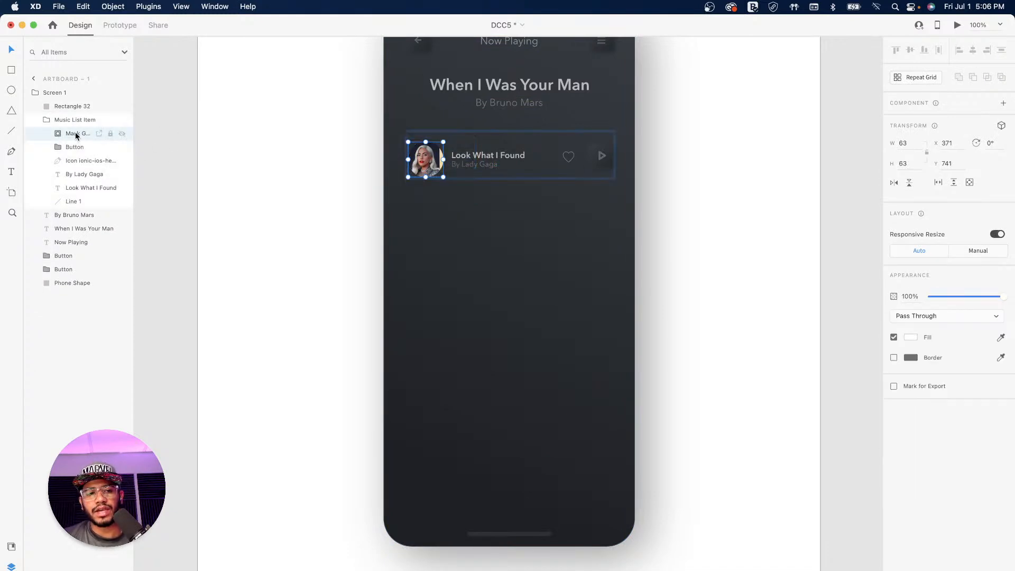
right_click(75, 135)
left_click(114, 281)
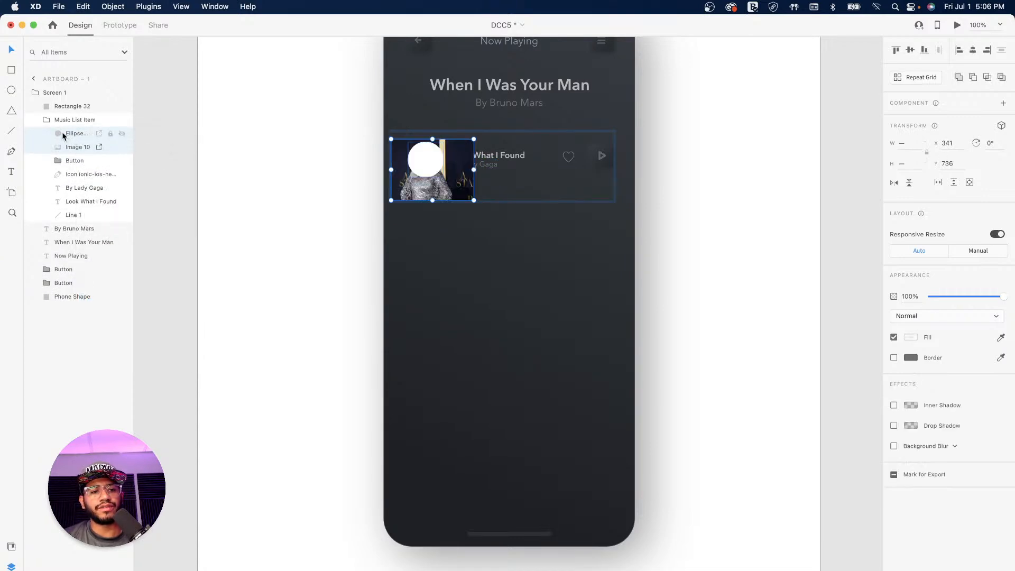
left_click(68, 148)
key("Delete")
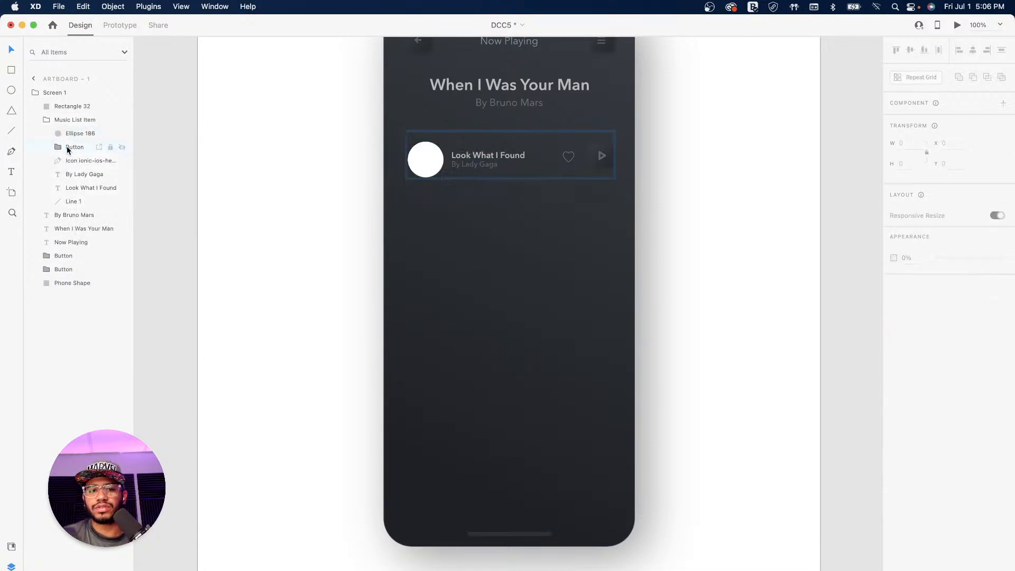
left_click(430, 154)
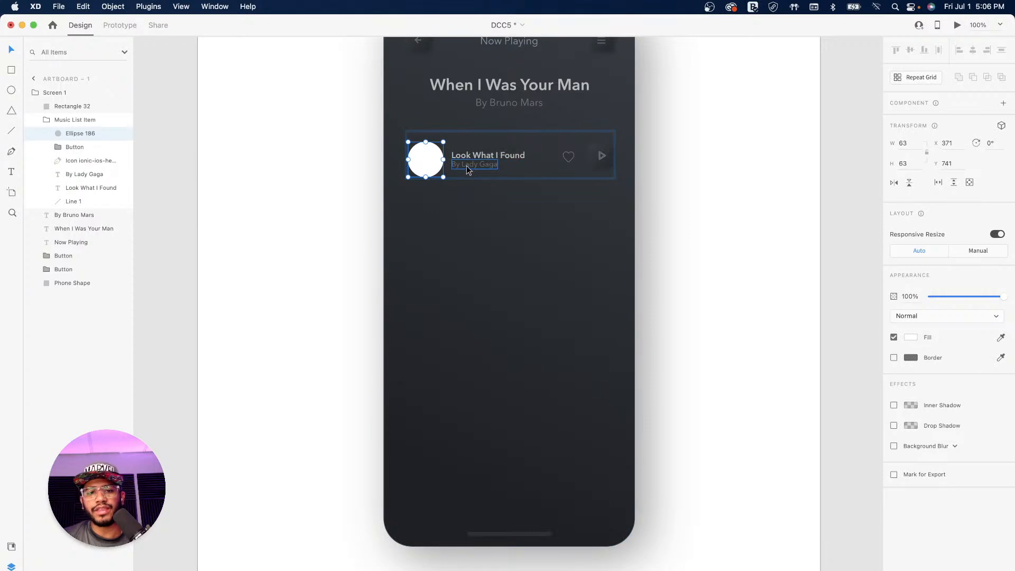
left_click(678, 154)
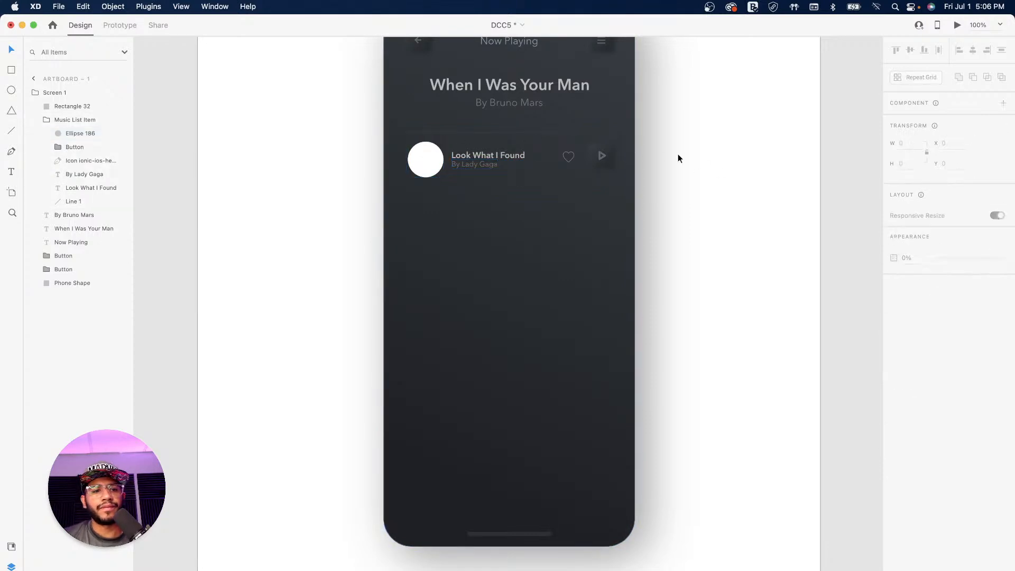
Step: Turn the Music List Item group into a repeat grid and extend it downward to seven rows, 693 high
left_click(500, 156)
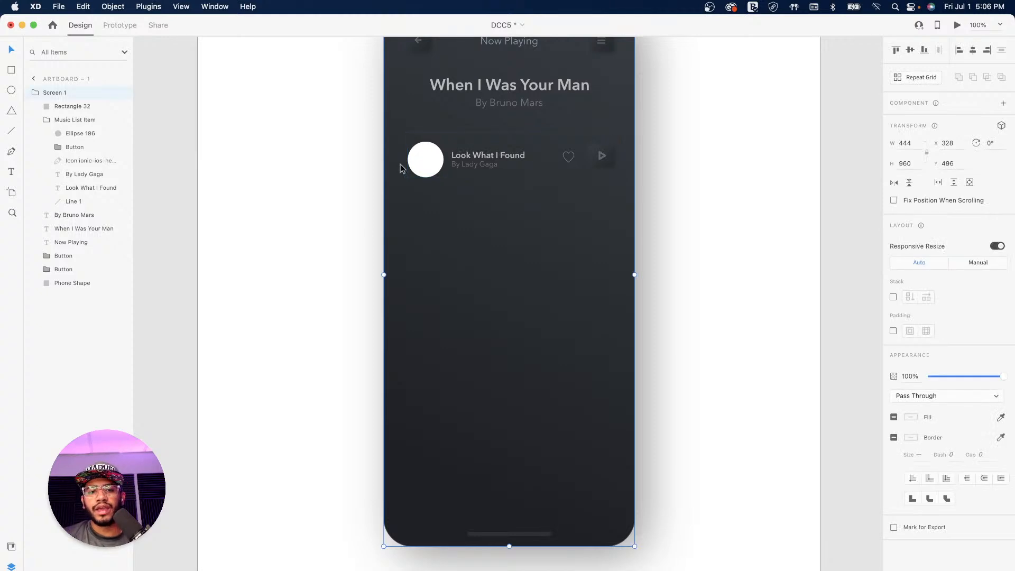
double_click(492, 156)
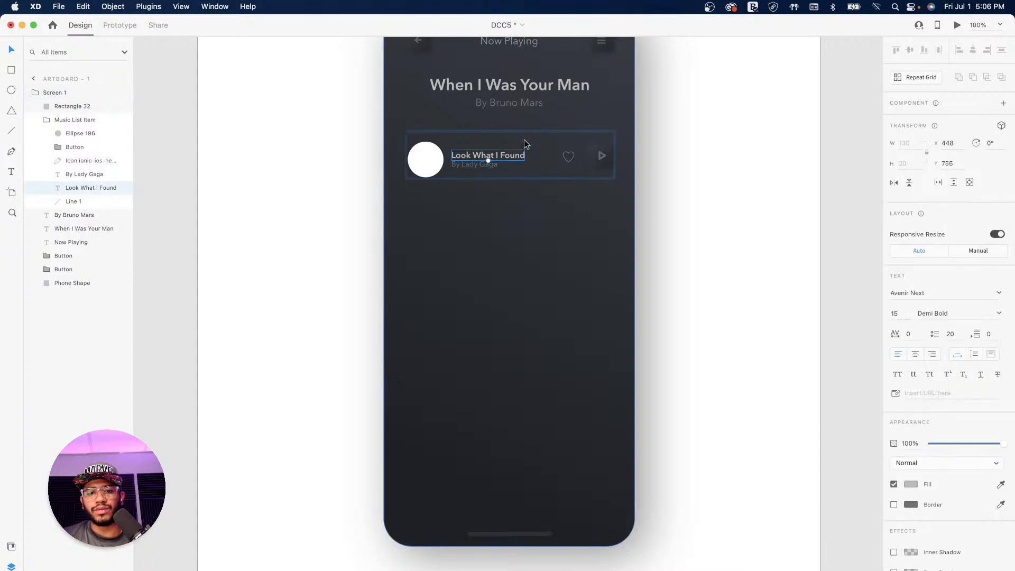
left_click(45, 122)
left_click(63, 119)
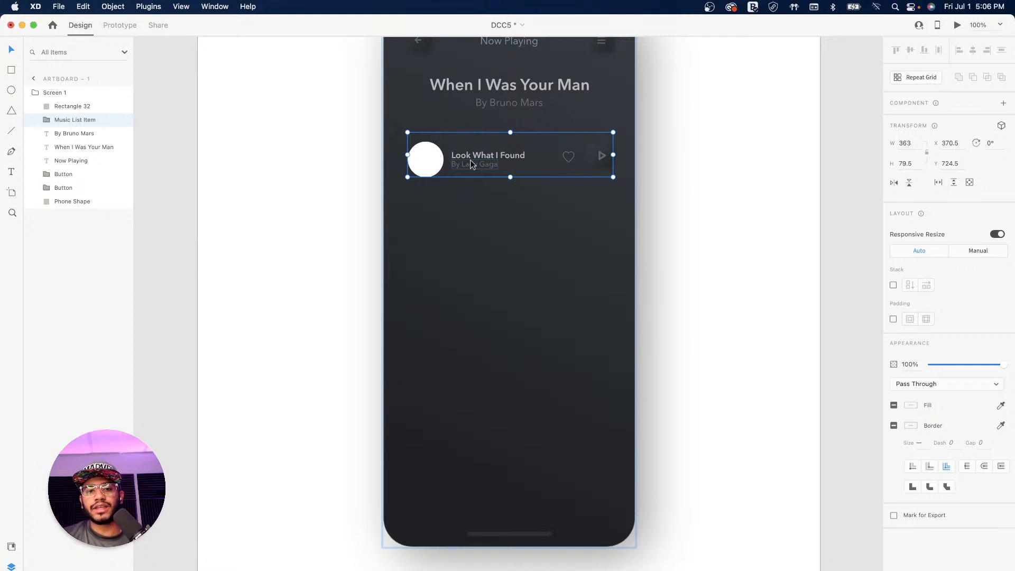
left_click(915, 77)
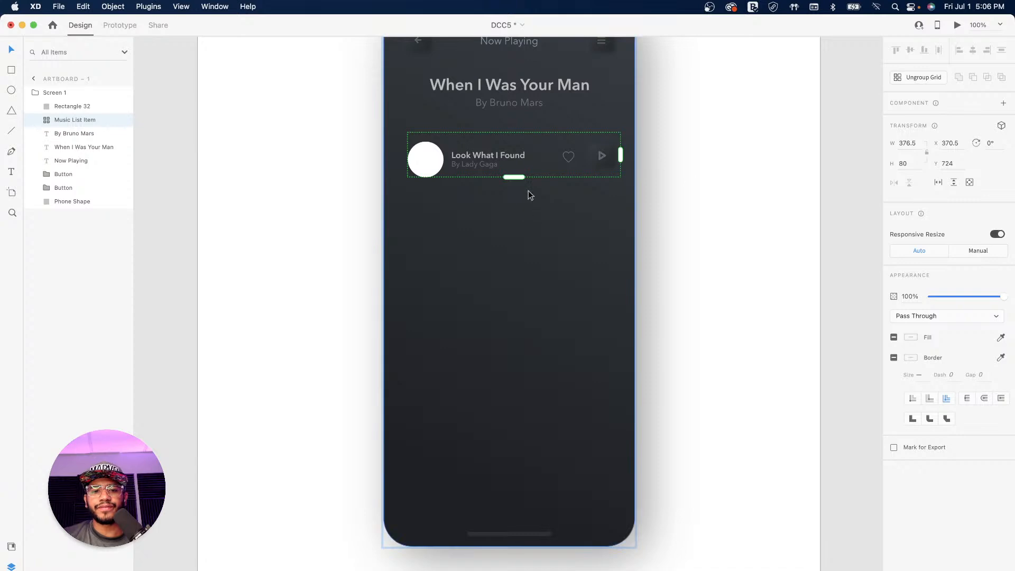
left_click_drag(514, 177, 511, 524)
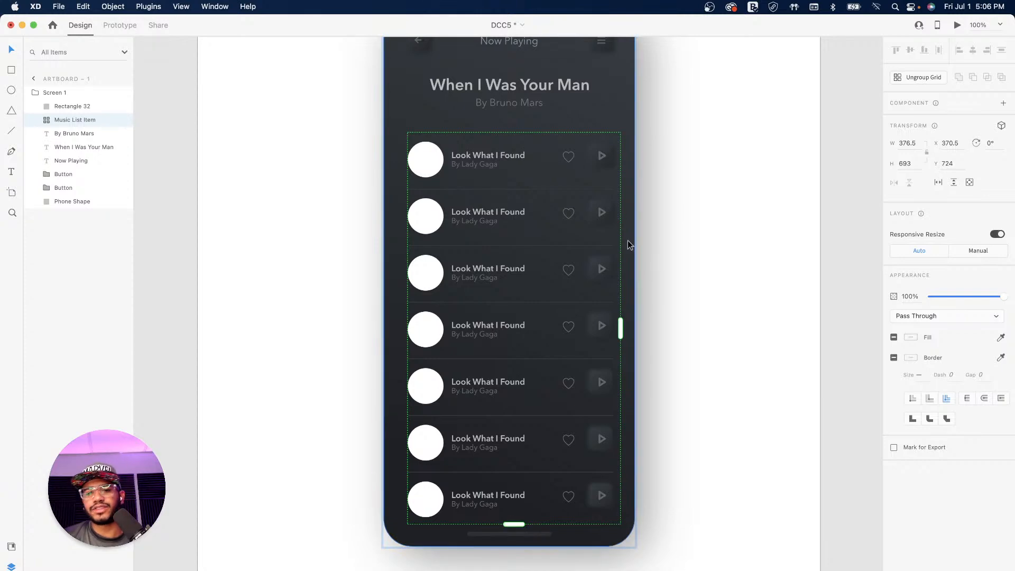
Step: Tighten the spacing between the music list rows until the repeat grid is 675 high
left_click_drag(506, 184, 505, 183)
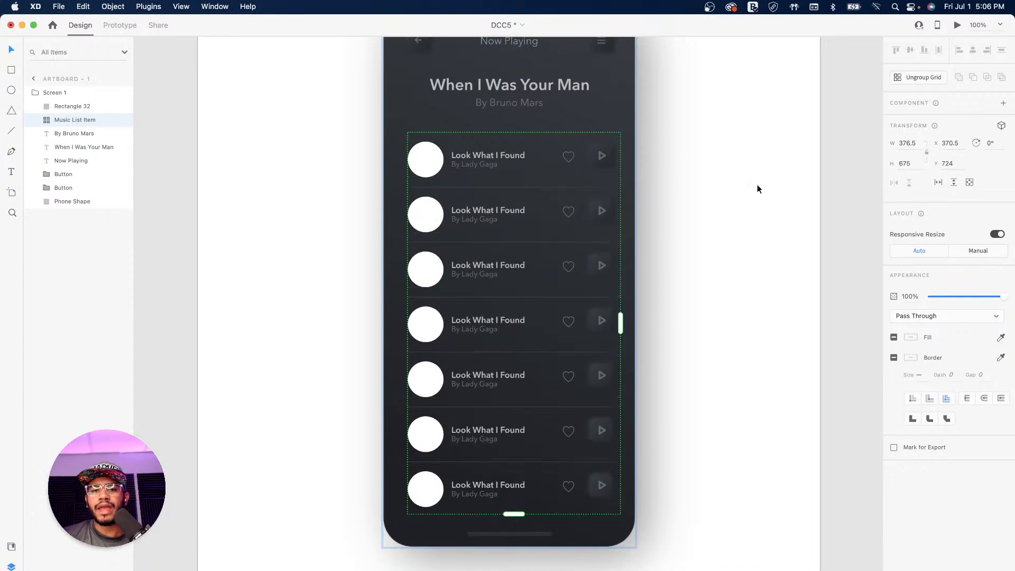
left_click(702, 192)
scroll(611, 182, "left", 5)
scroll(611, 182, "up", 2)
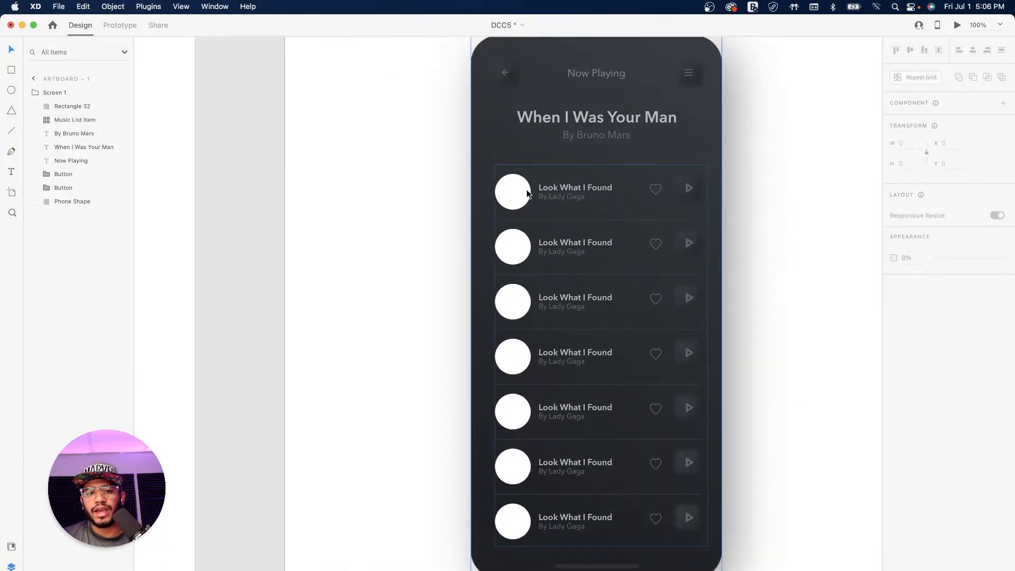
Step: Ungroup the Music List Item repeat grid into seven separate list items and collapse the expanded item in the layer list
scroll(617, 206, "right", 4)
scroll(617, 206, "down", 1)
left_click(504, 179)
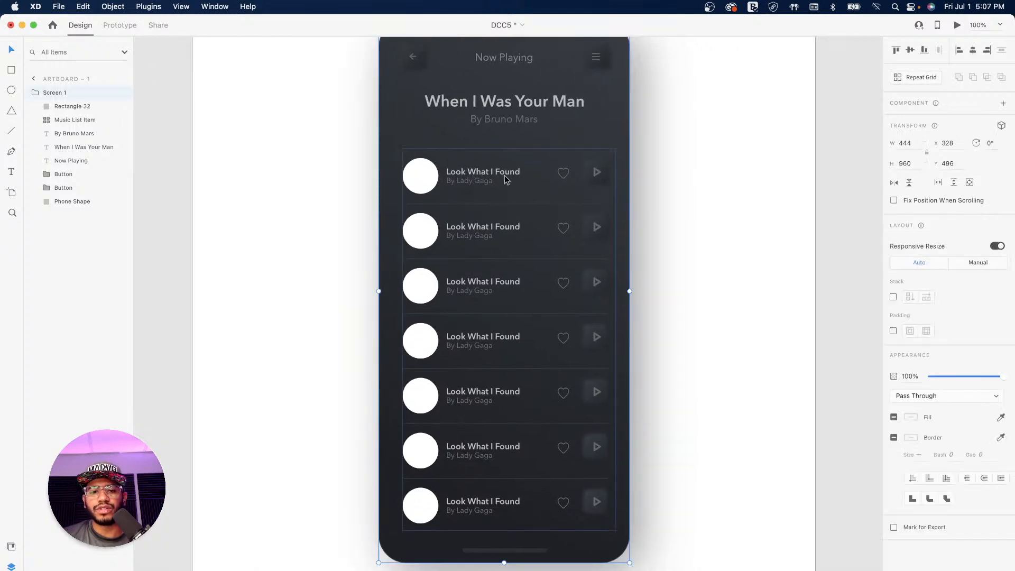
double_click(494, 170)
left_click(527, 251)
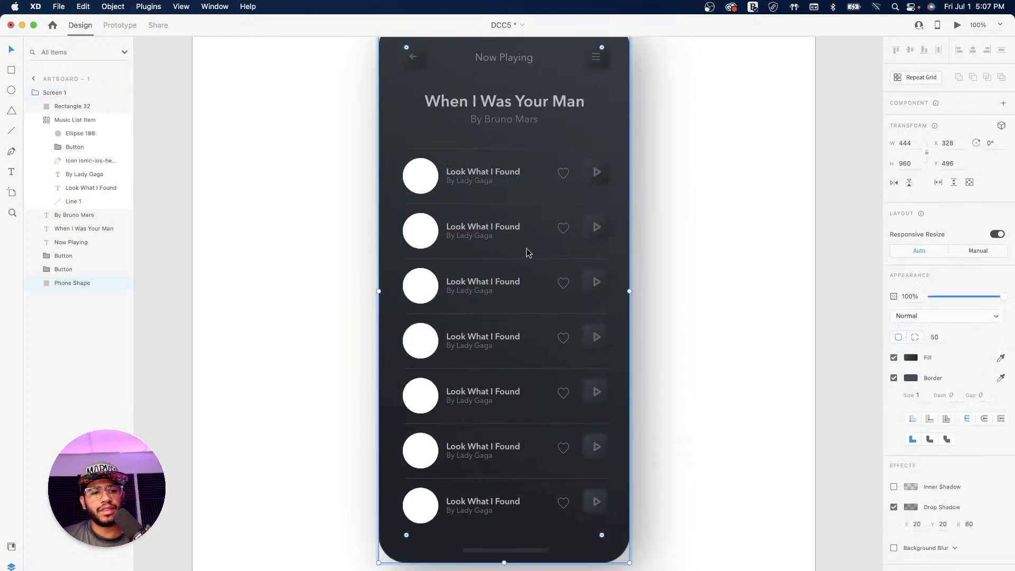
left_click(75, 120)
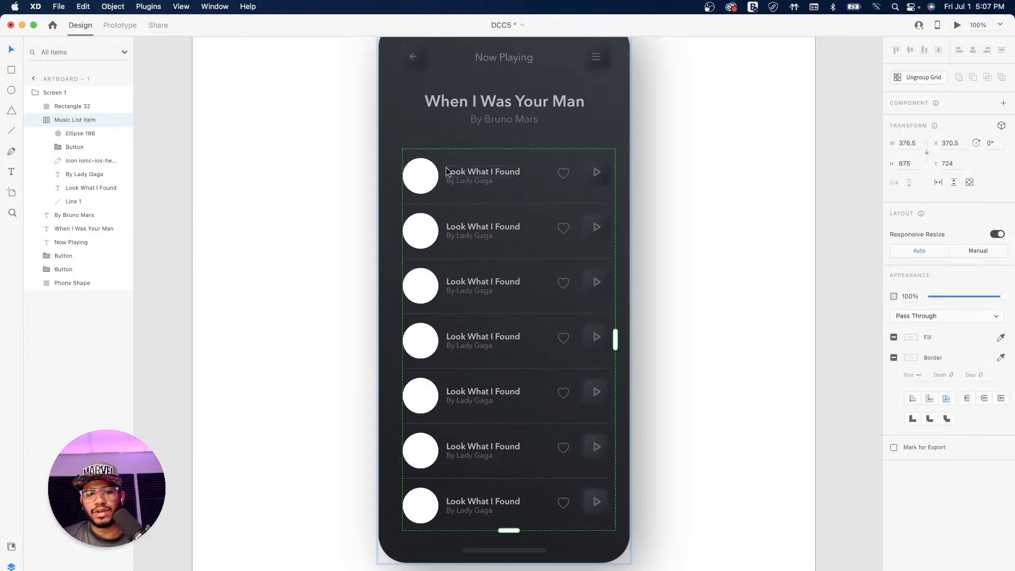
right_click(462, 175)
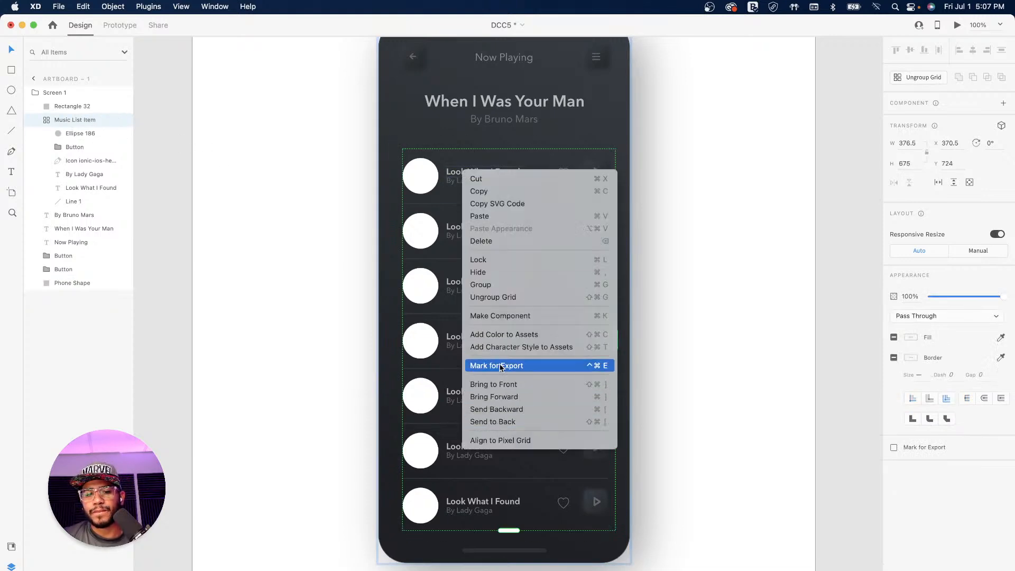
left_click(495, 297)
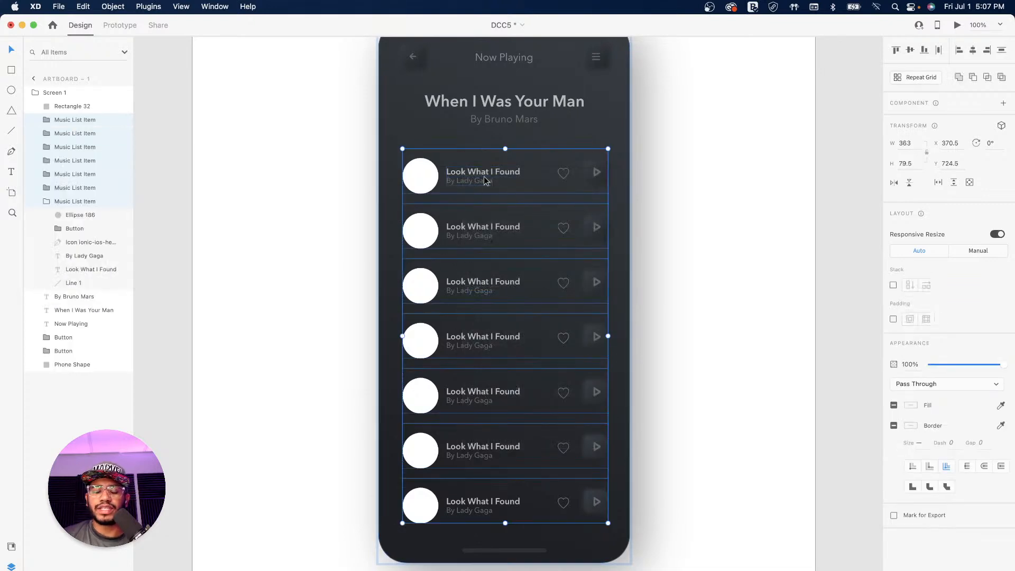
left_click(47, 202)
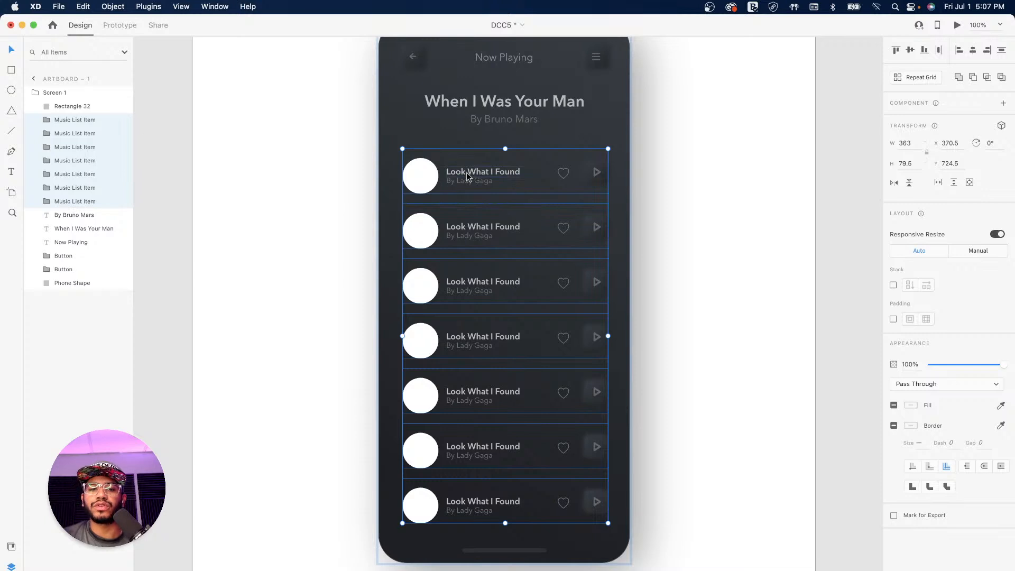
left_click(673, 174)
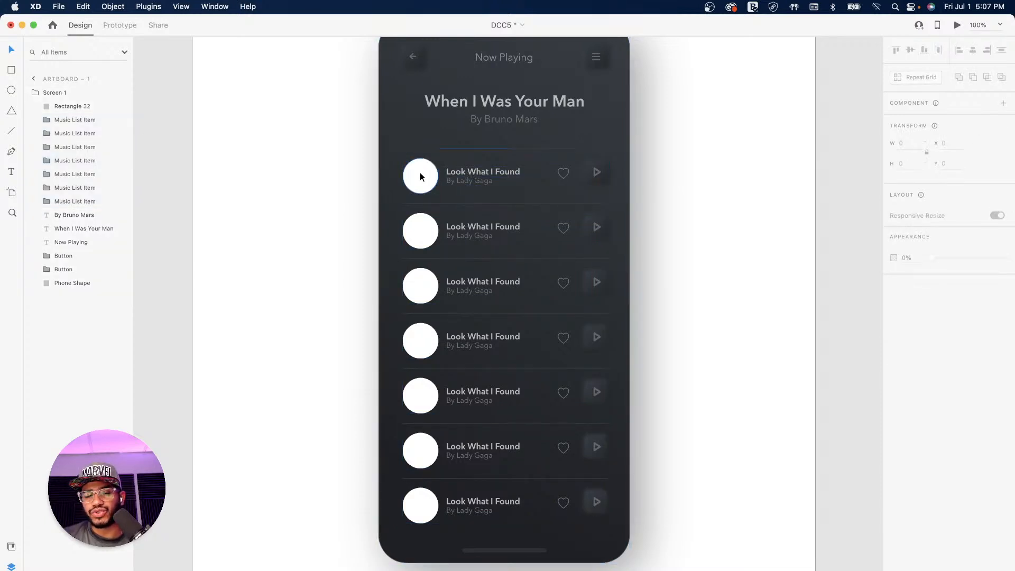
Step: Select the white avatar circles of all seven music list items together
double_click(423, 175)
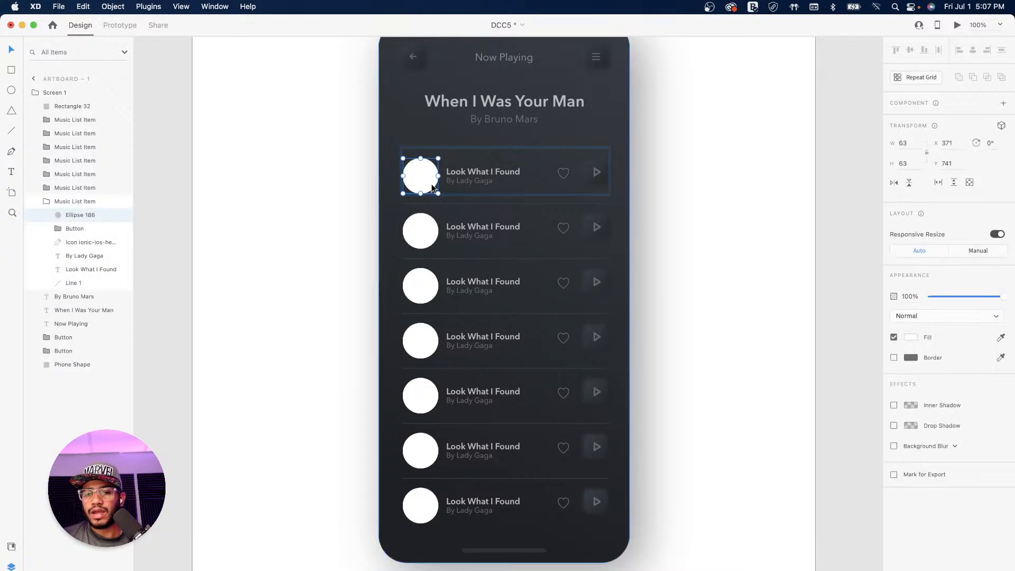
left_click(428, 232, "shift")
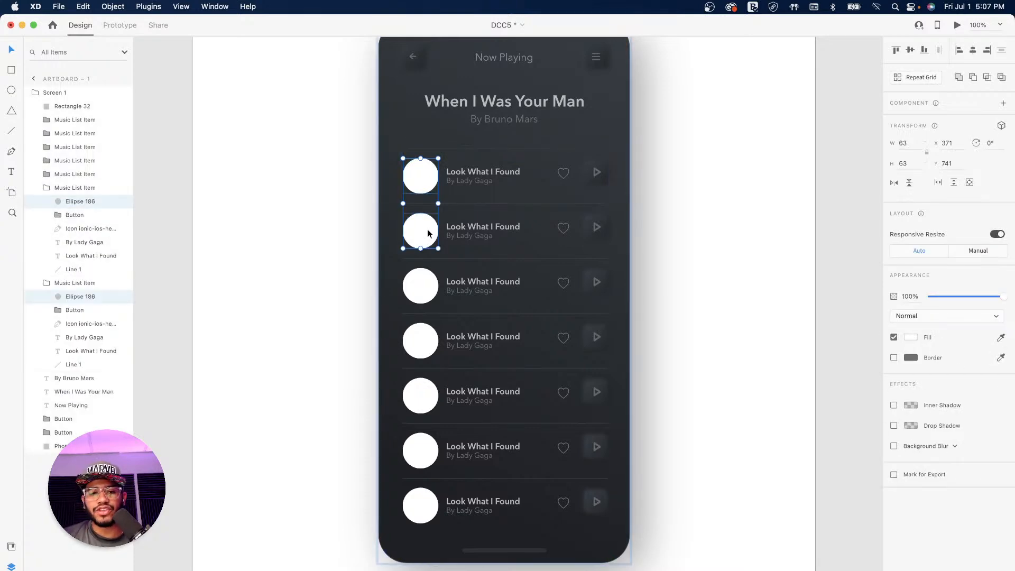
left_click(426, 286, "shift")
left_click(432, 355, "shift")
left_click(435, 397, "shift")
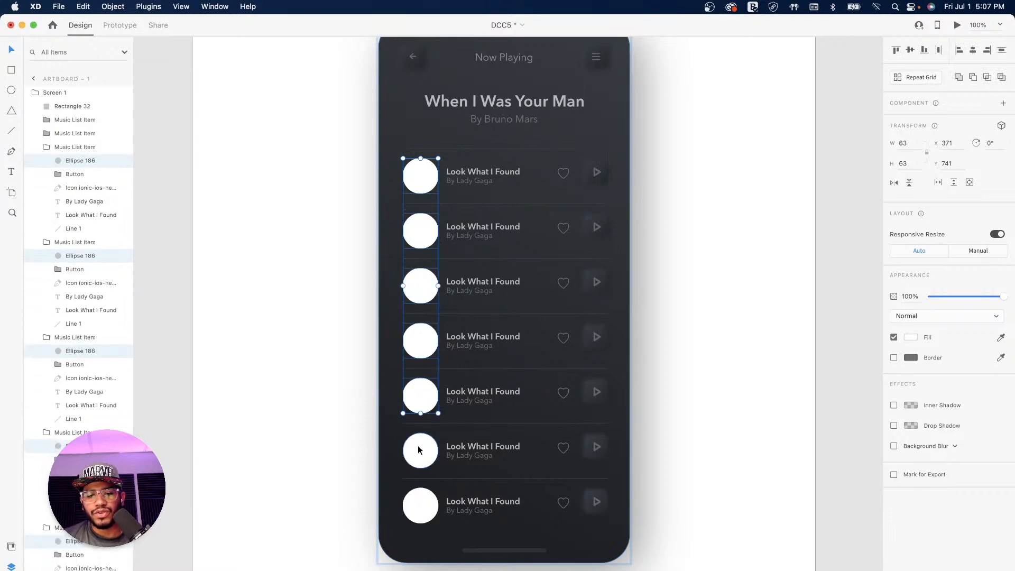
left_click(423, 454, "shift")
left_click(421, 504, "shift")
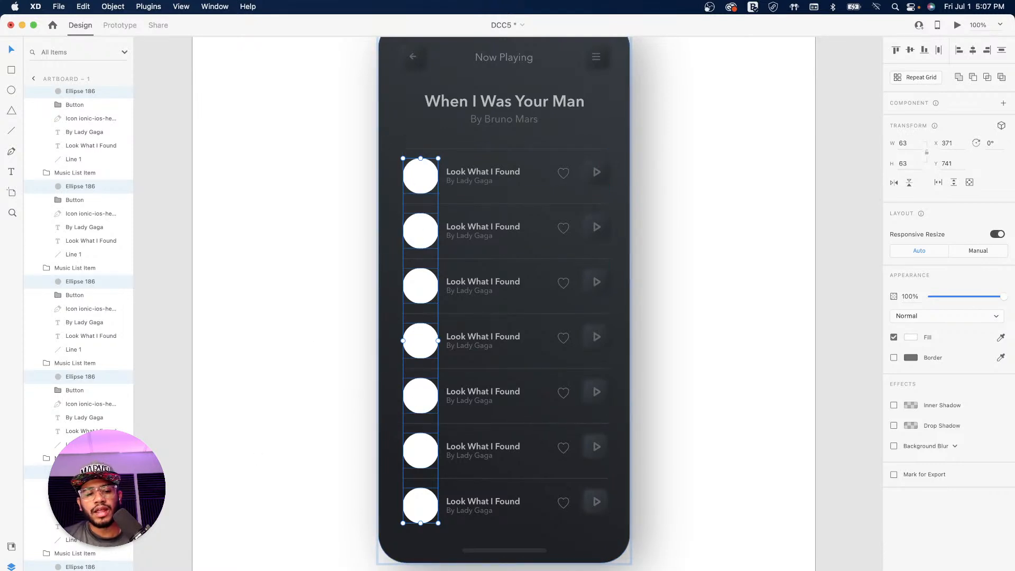
Step: Open the UI Faces plugin's photo selection for the selected avatar circles, using Unsplash.com as the source
key("alt+shift+p")
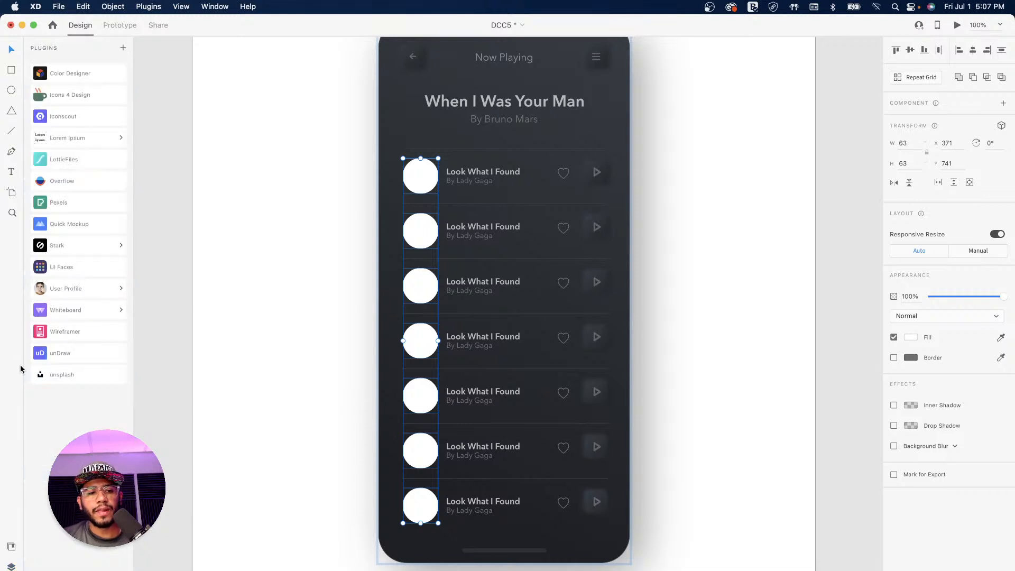
left_click(70, 268)
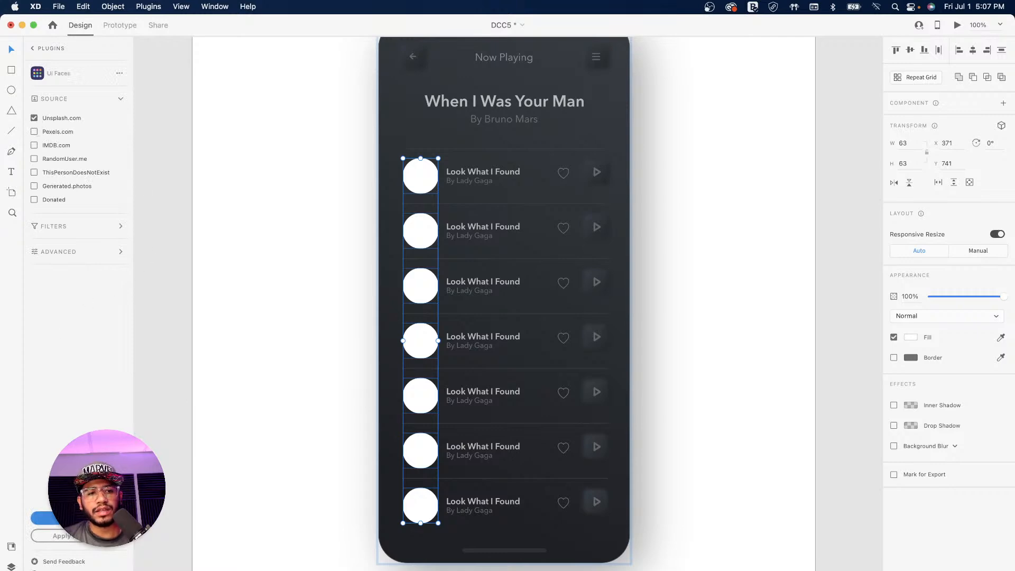
left_click(59, 518)
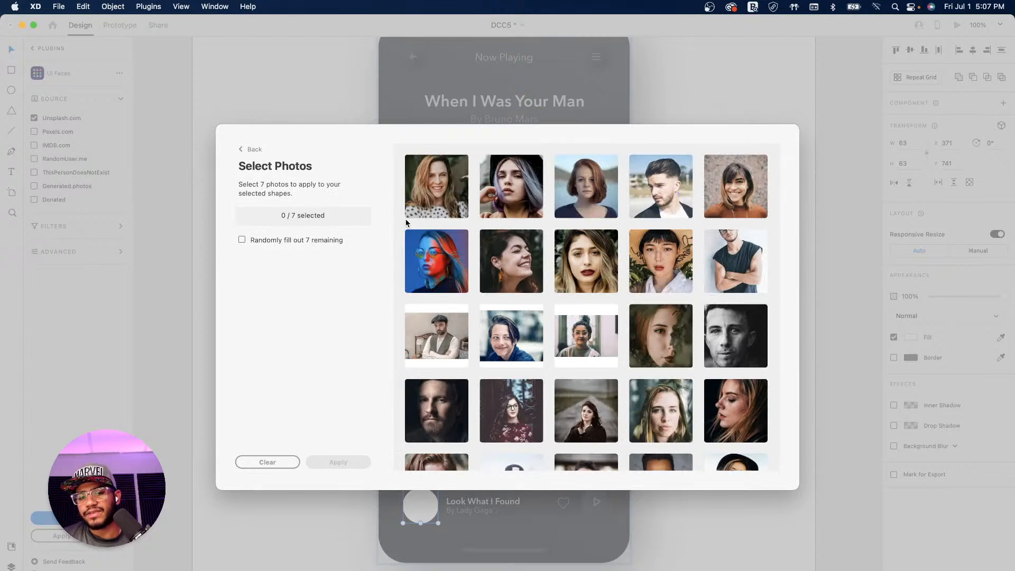
Step: Choose seven different portrait photos and apply them to the avatar circles, then deselect the circles
left_click(533, 266)
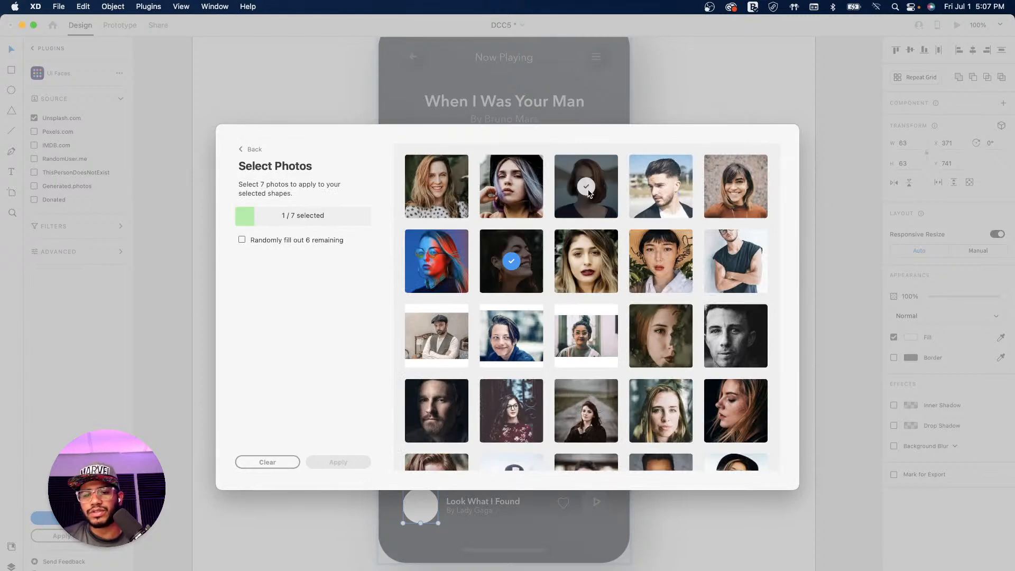
left_click(588, 192)
left_click(734, 412)
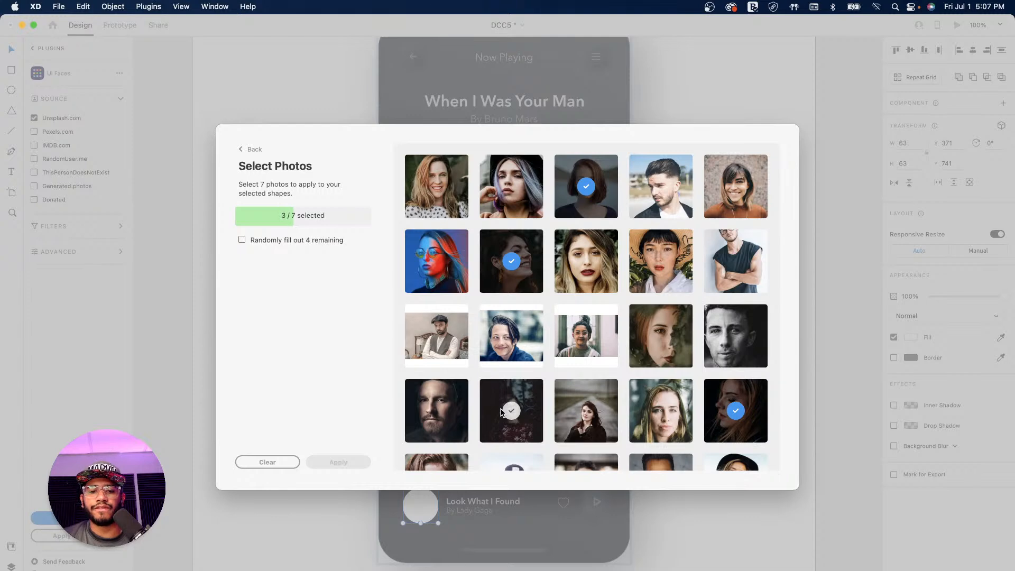
left_click(510, 411)
left_click(436, 411)
left_click(436, 336)
scroll(548, 332, "down", 3)
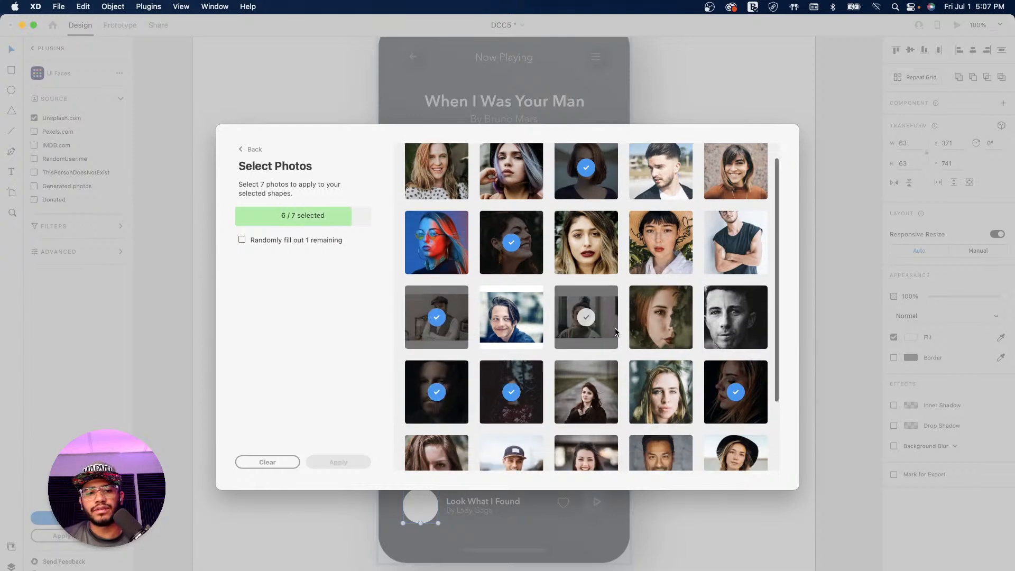
left_click(512, 405)
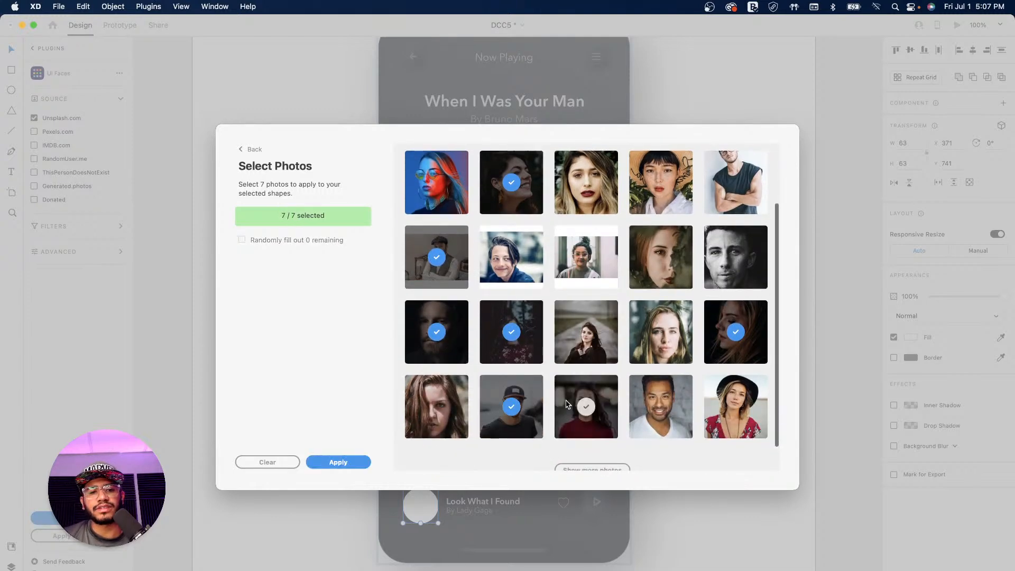
left_click(339, 462)
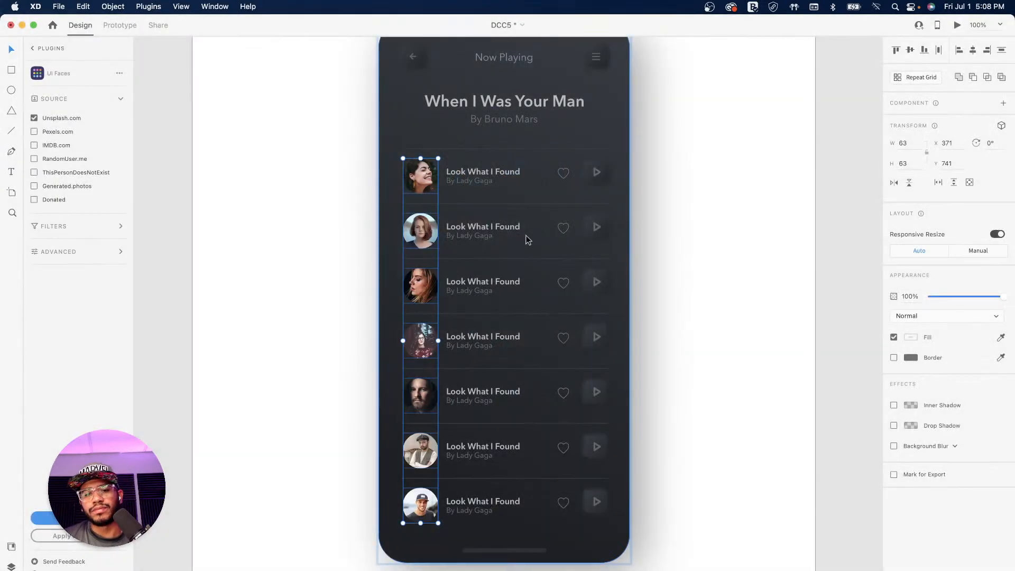
left_click(703, 268)
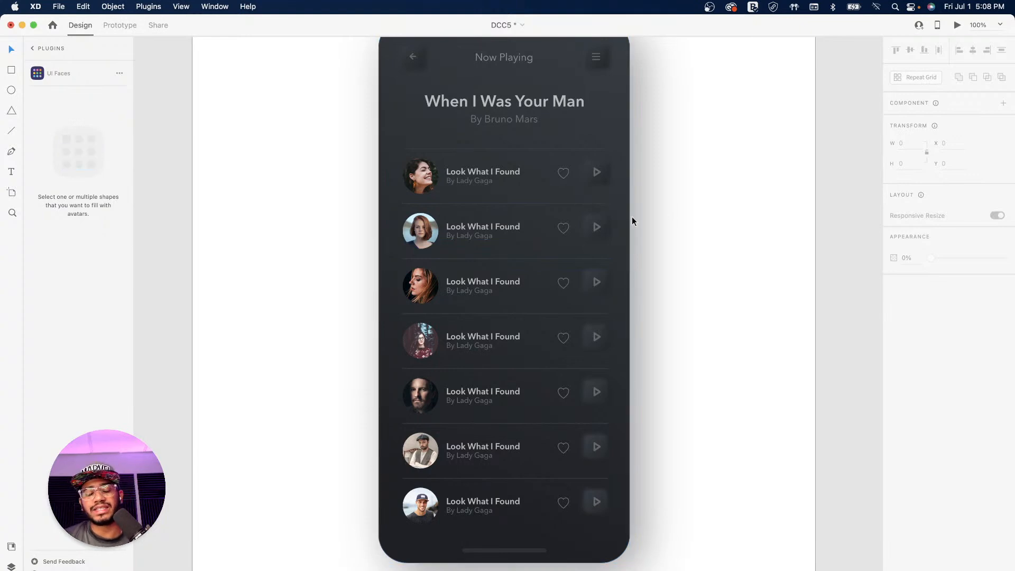
Step: Select Image 35 inside Mask Group 1 of the first Green Eyes card in the repeat grid
scroll(641, 209, "up", 3)
scroll(641, 208, "right", 2)
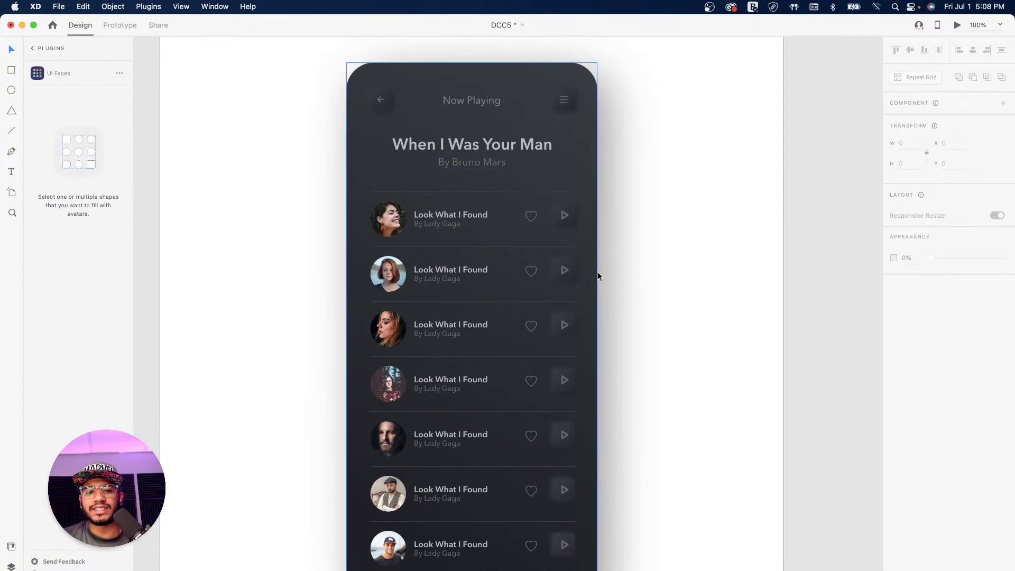
scroll(481, 221, "down", 3)
scroll(483, 270, "left", 10)
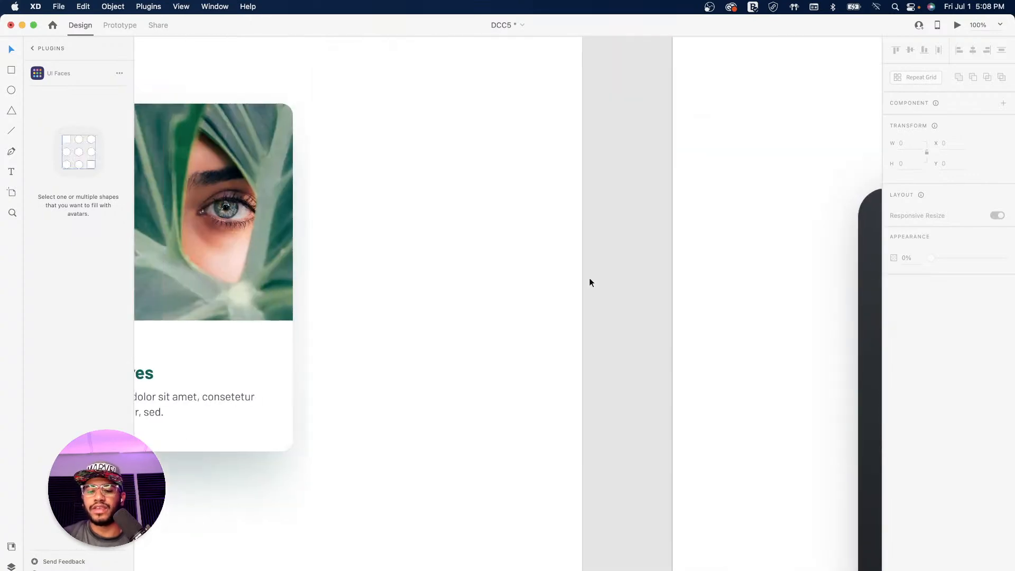
key("super+minus")
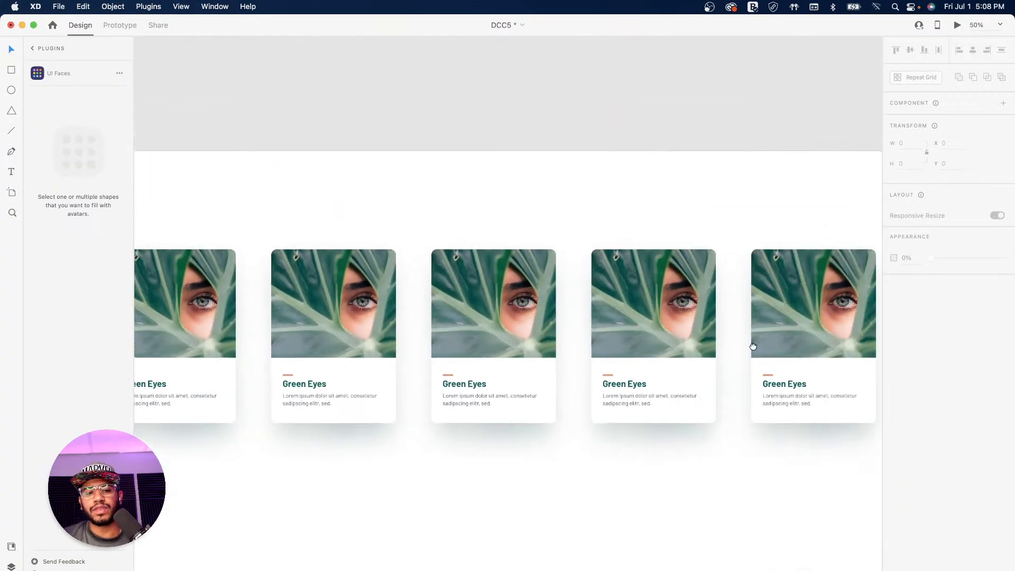
left_click_drag(392, 330, 532, 356)
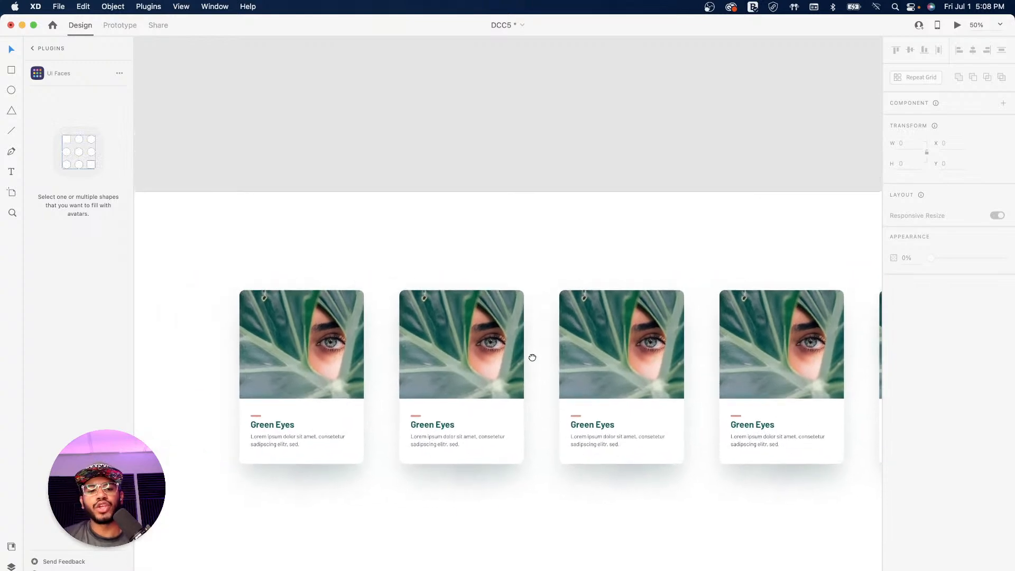
double_click(319, 322)
double_click(318, 322)
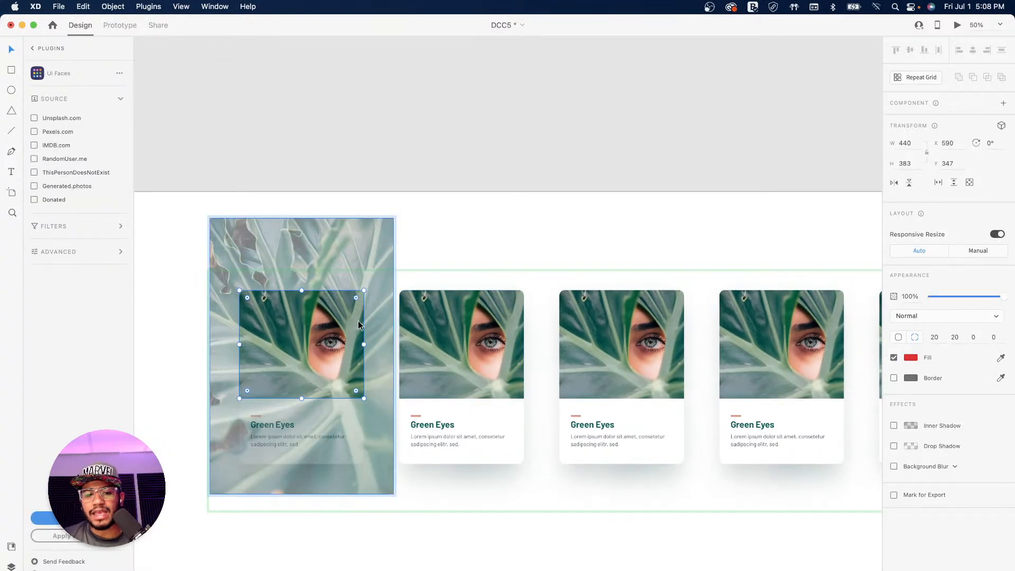
left_click(489, 164)
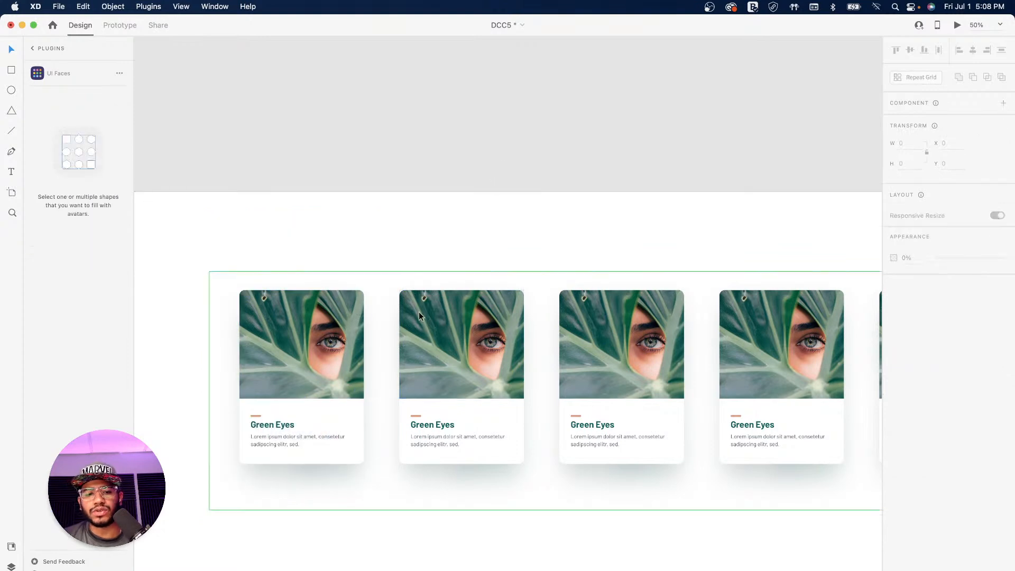
double_click(339, 320)
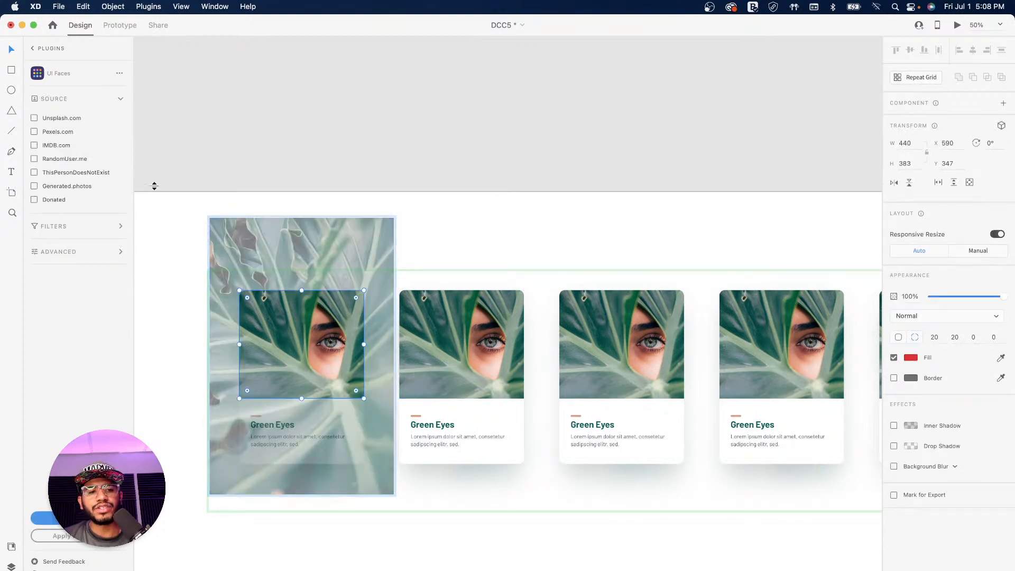
left_click(11, 567)
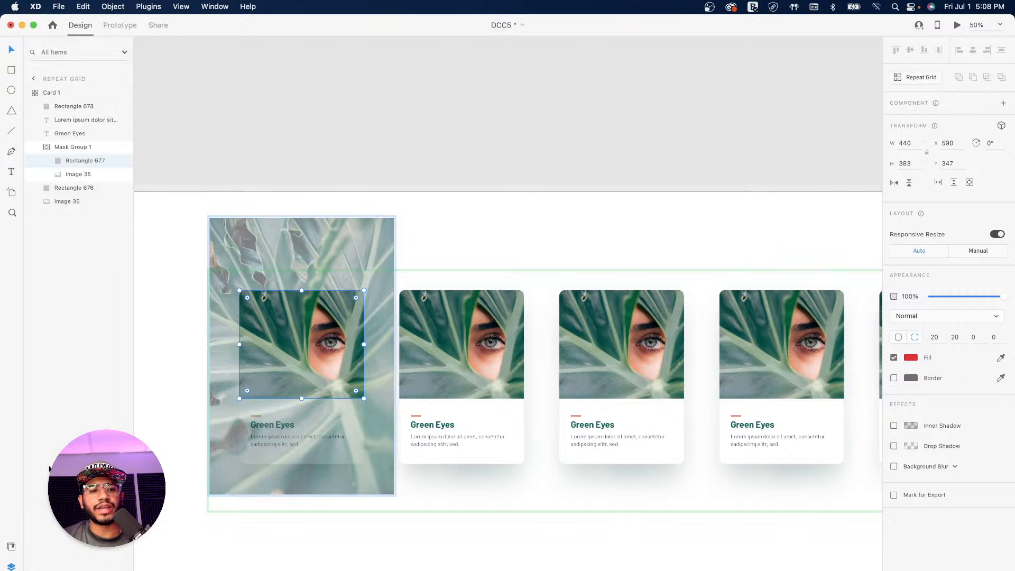
left_click(79, 175)
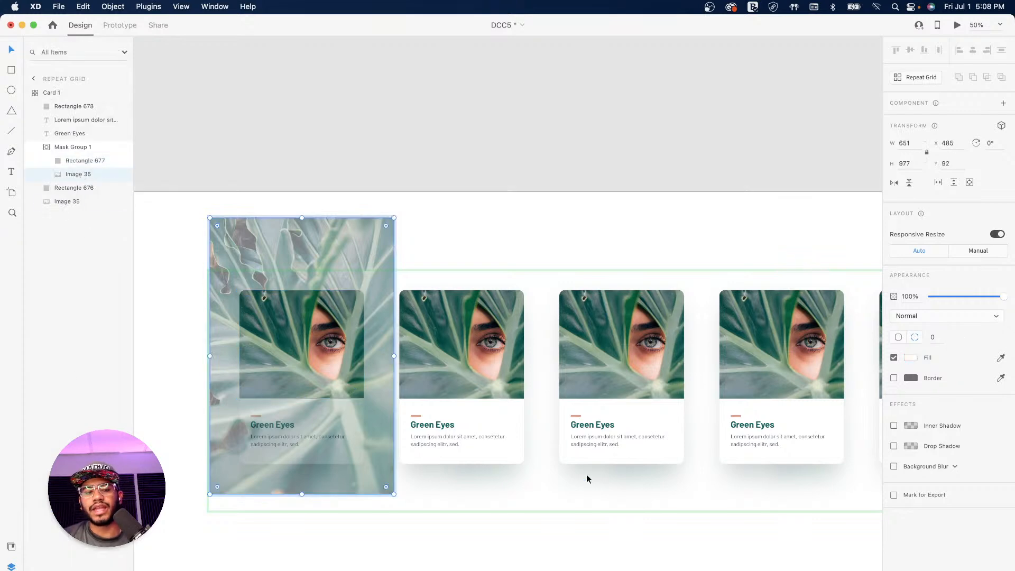
scroll(687, 454, "left", 1)
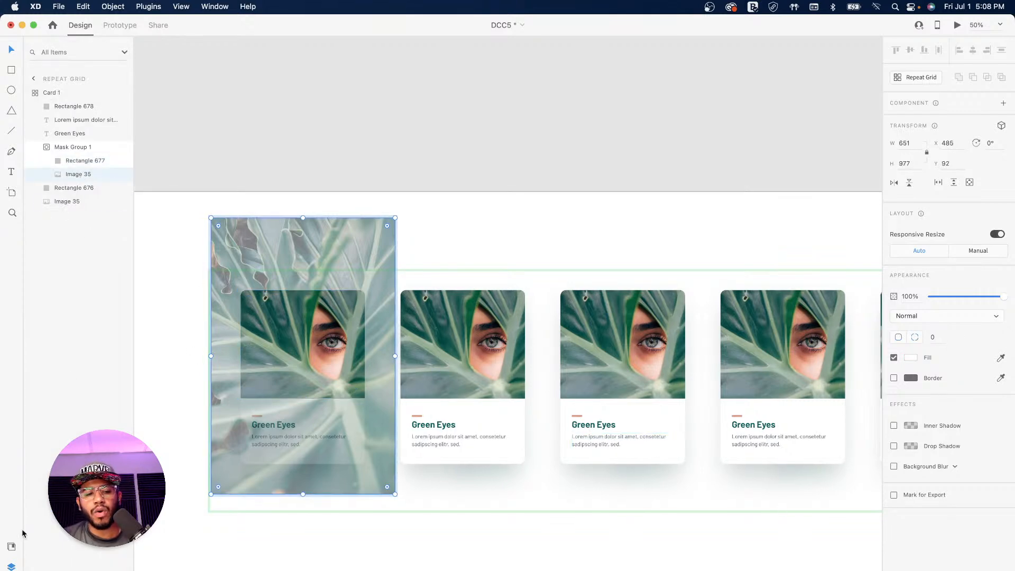
Step: Replace the first Green Eyes card's masked image with the sunset shipwreck photo from the unsplash plugin, and deselect it
key("alt+super+p")
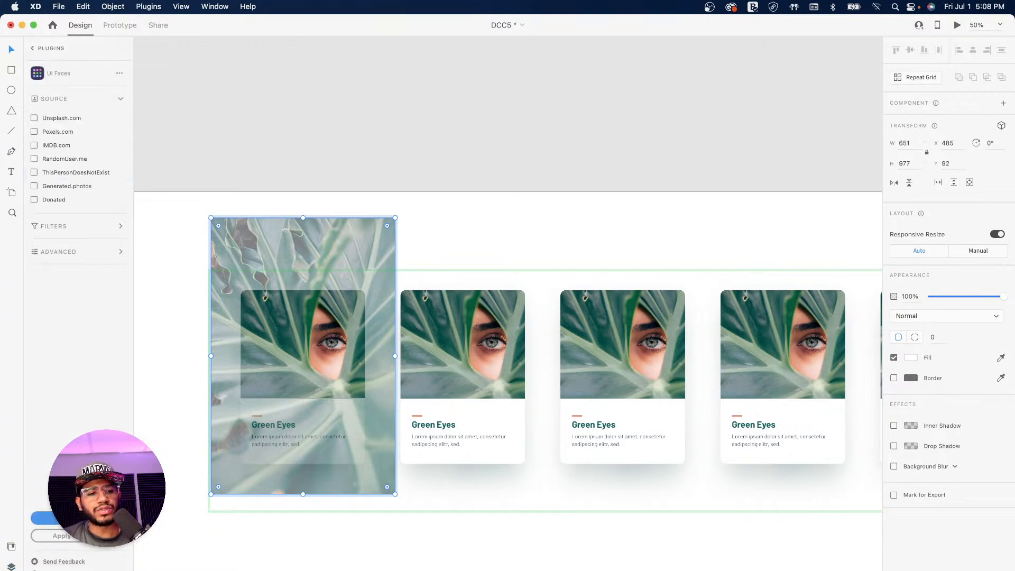
left_click(32, 50)
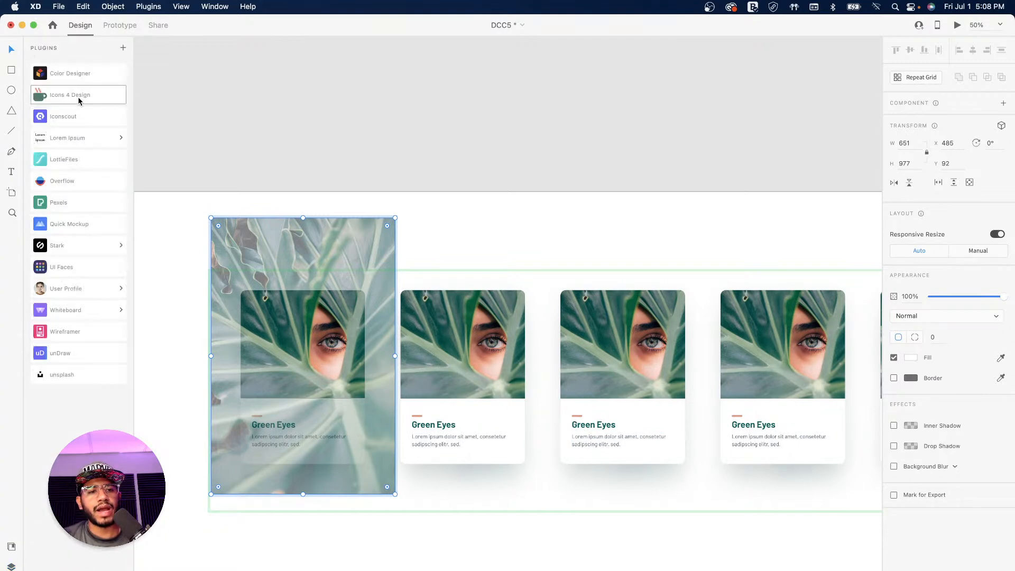
left_click(64, 376)
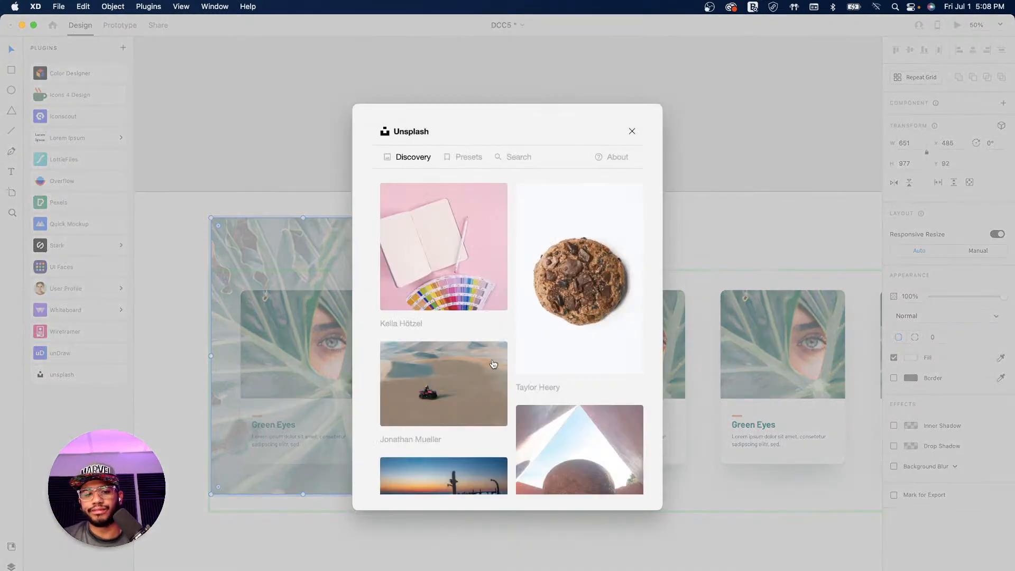
scroll(491, 364, "down", 5)
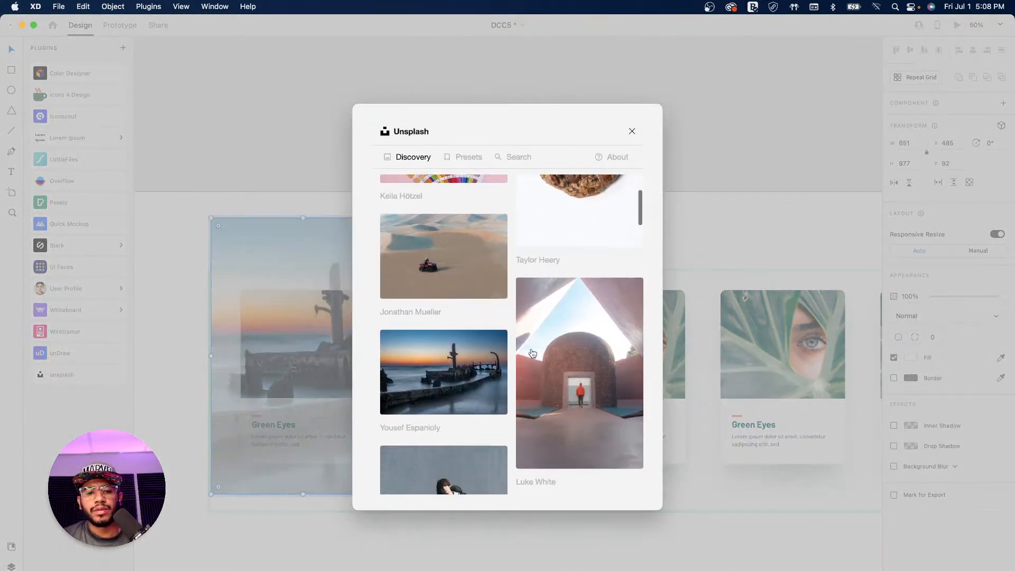
left_click(632, 131)
left_click(576, 199)
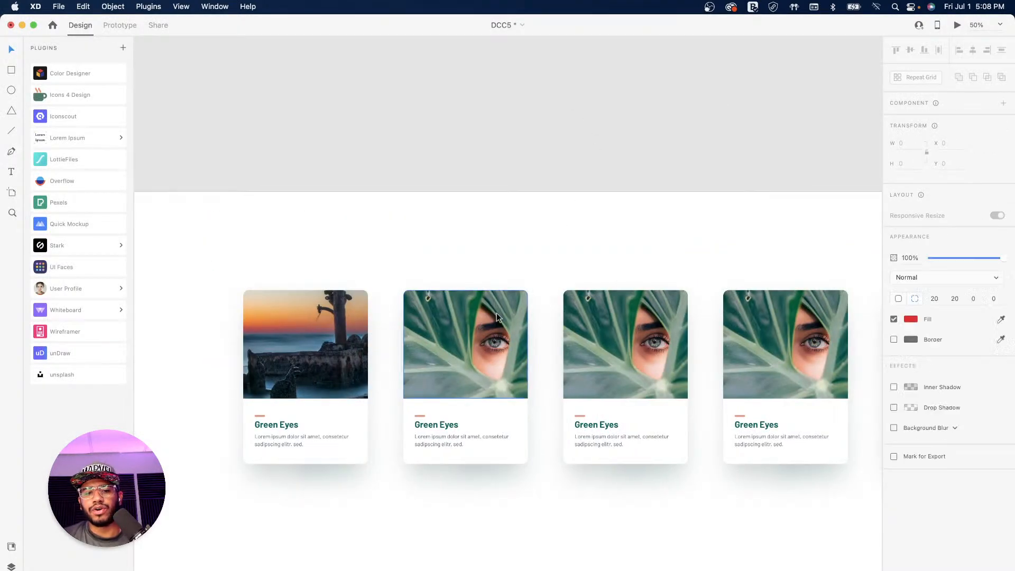
Step: Select Image 35 inside Mask Group 1 of the second Green Eyes card in the repeat grid
double_click(496, 313)
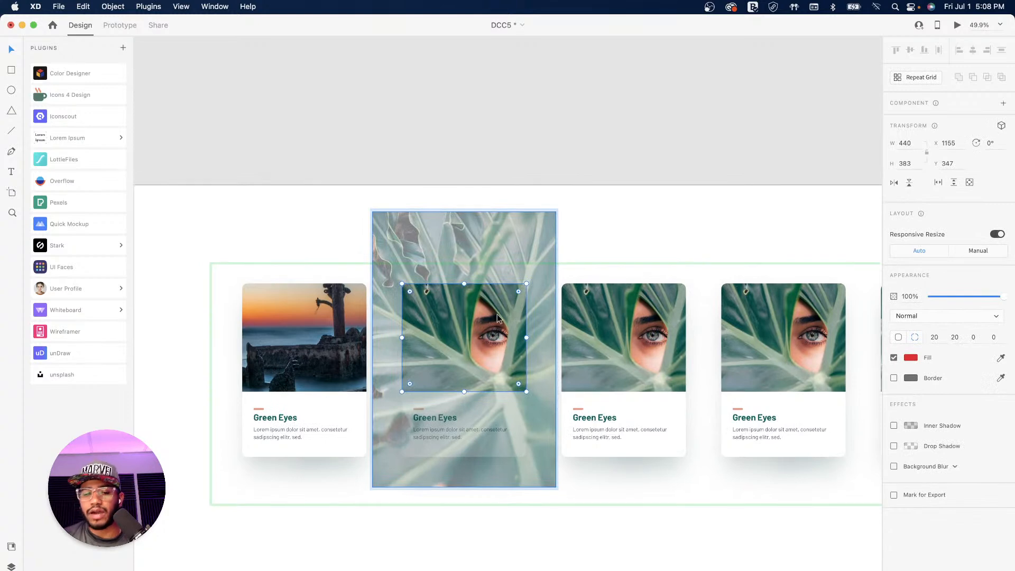
left_click(497, 317)
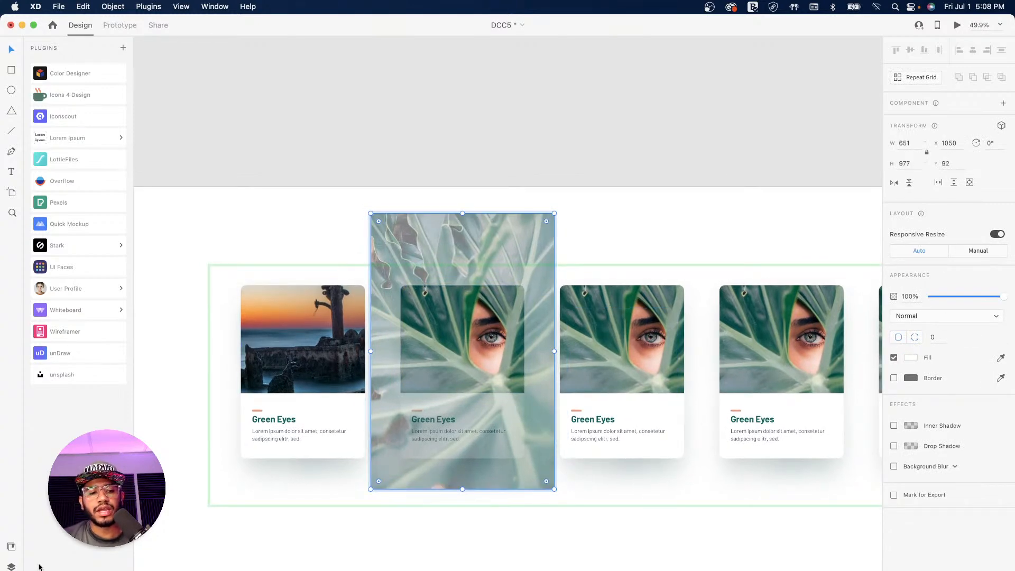
left_click(10, 566)
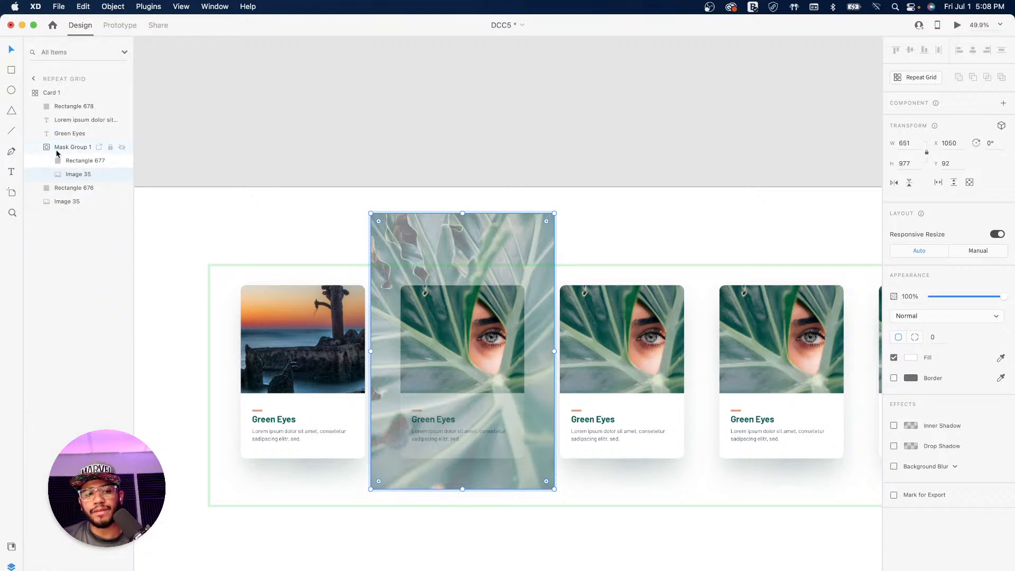
left_click(68, 161)
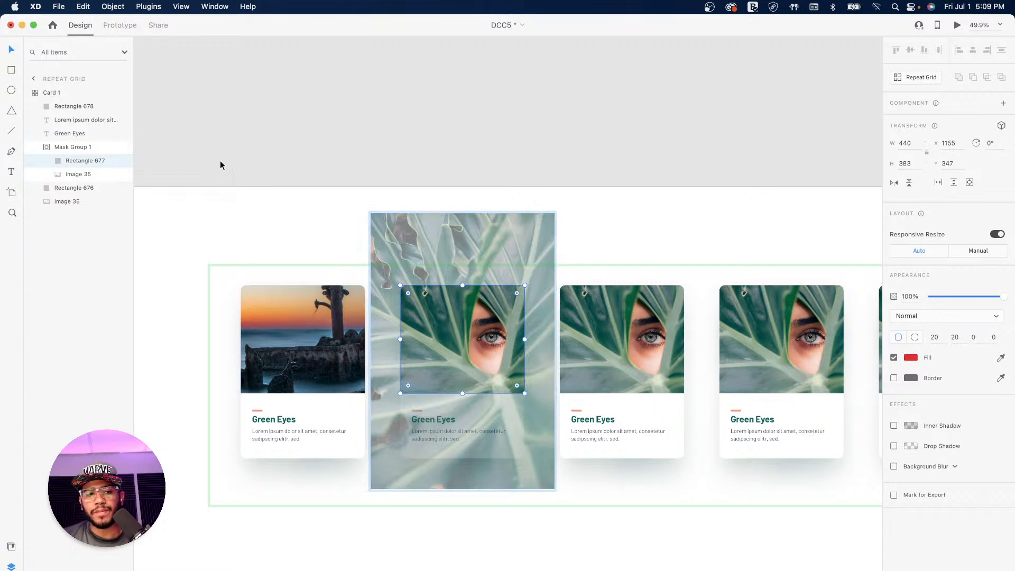
left_click(78, 175)
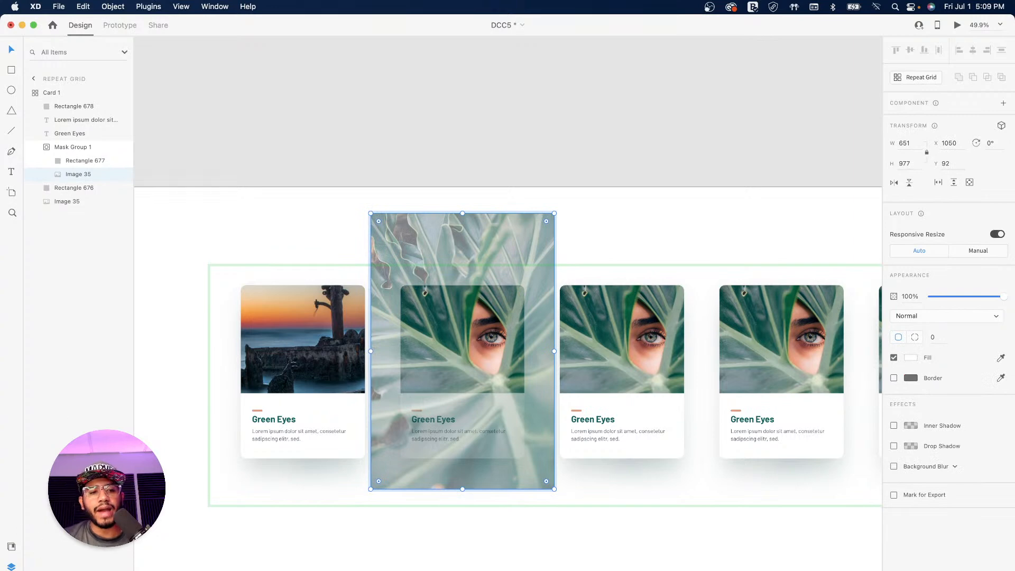
Step: Replace the second card's masked image with the unsplash plugin's photo of a hand sketching at a wooden desk, and deselect it
key("alt+super+p")
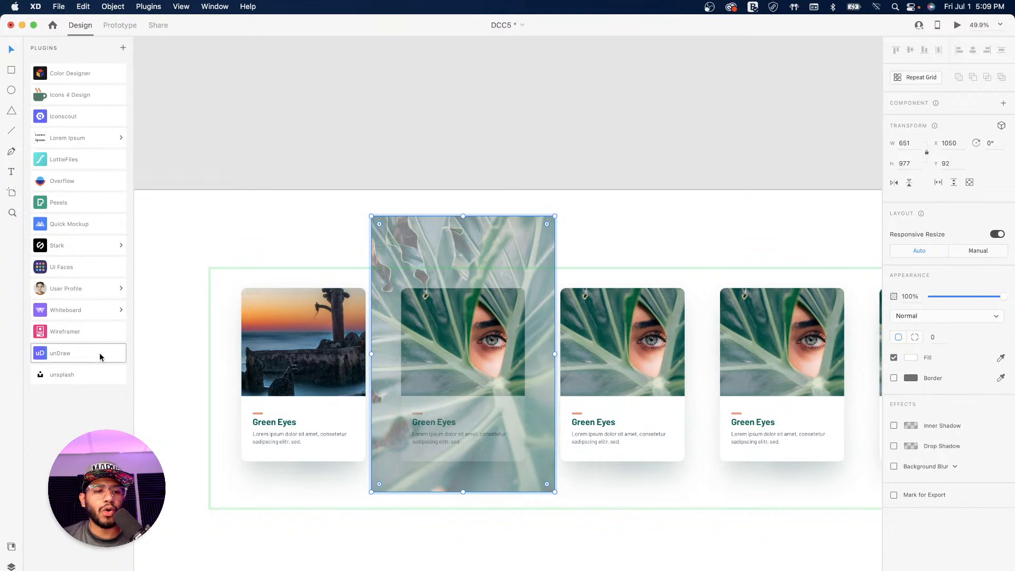
left_click(62, 375)
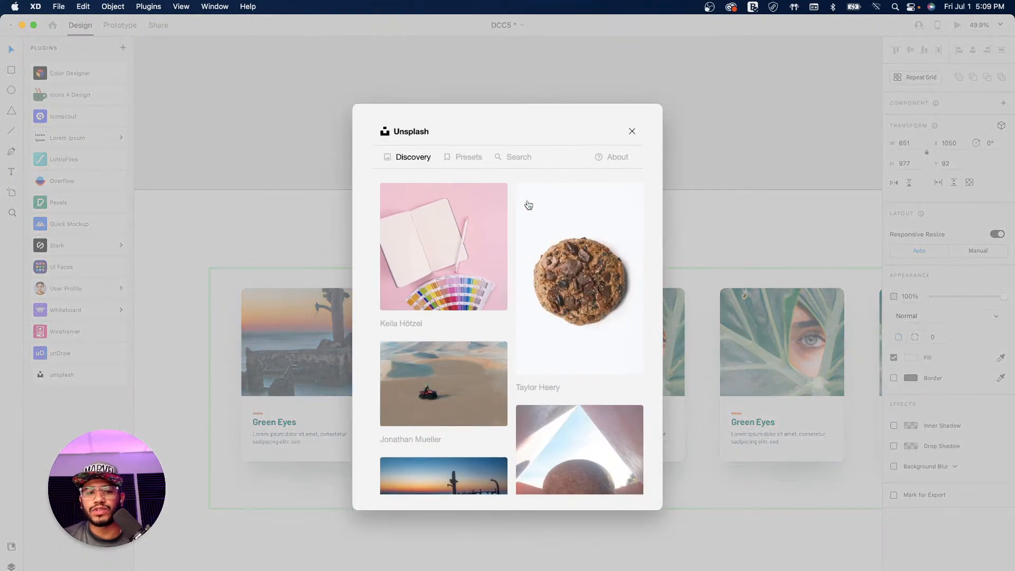
scroll(492, 333, "down", 10)
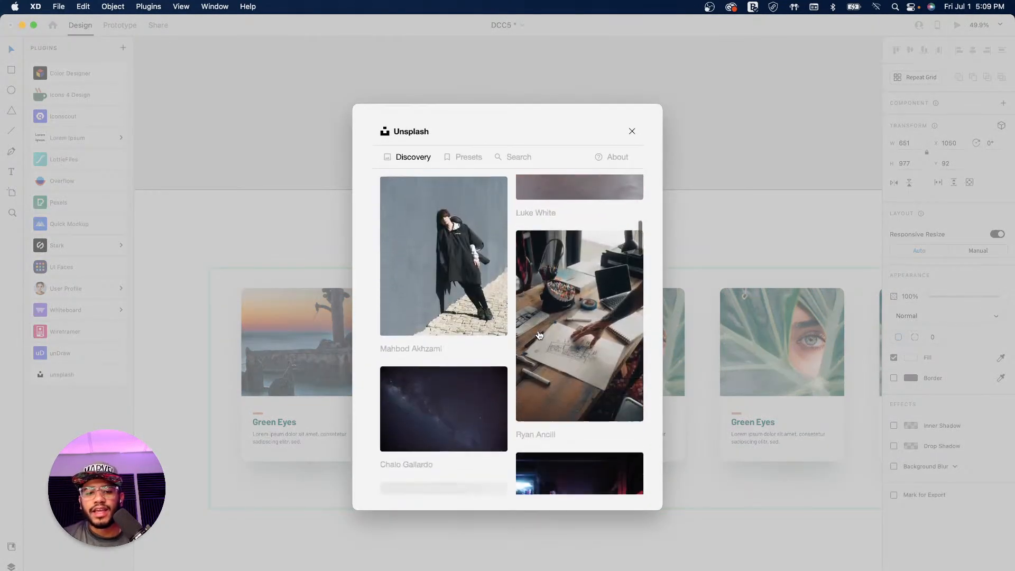
scroll(596, 256, "up", 2)
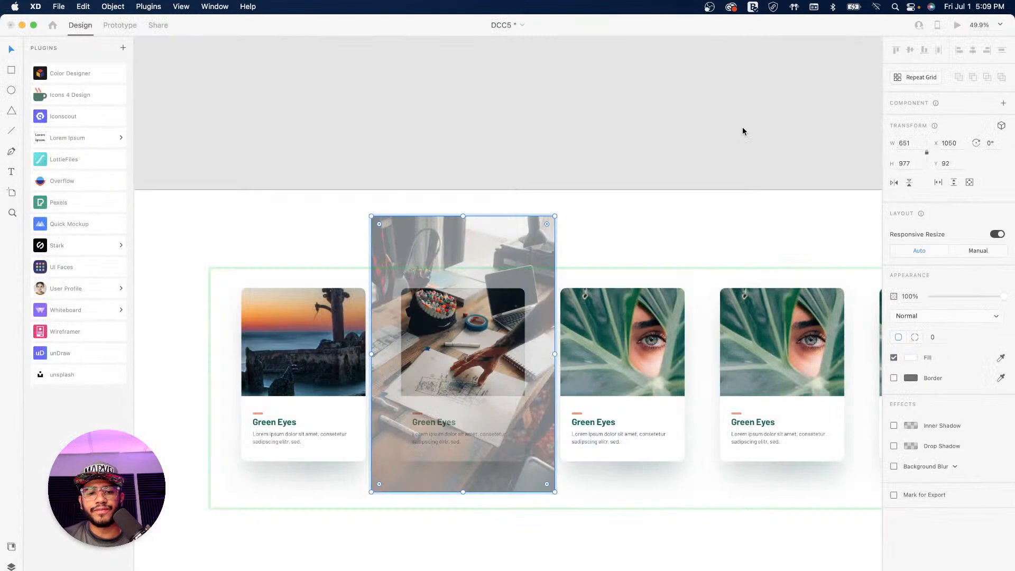
left_click(698, 124)
Step: Select the third Green Eyes card's masked image and search the unsplash plugin for "sea"
scroll(672, 252, "right", 5)
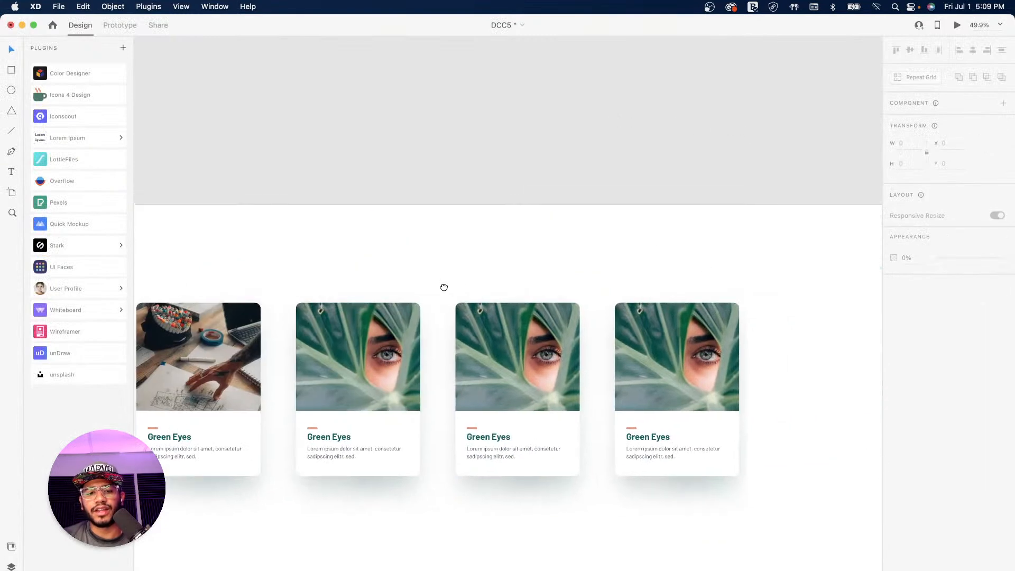
double_click(411, 355)
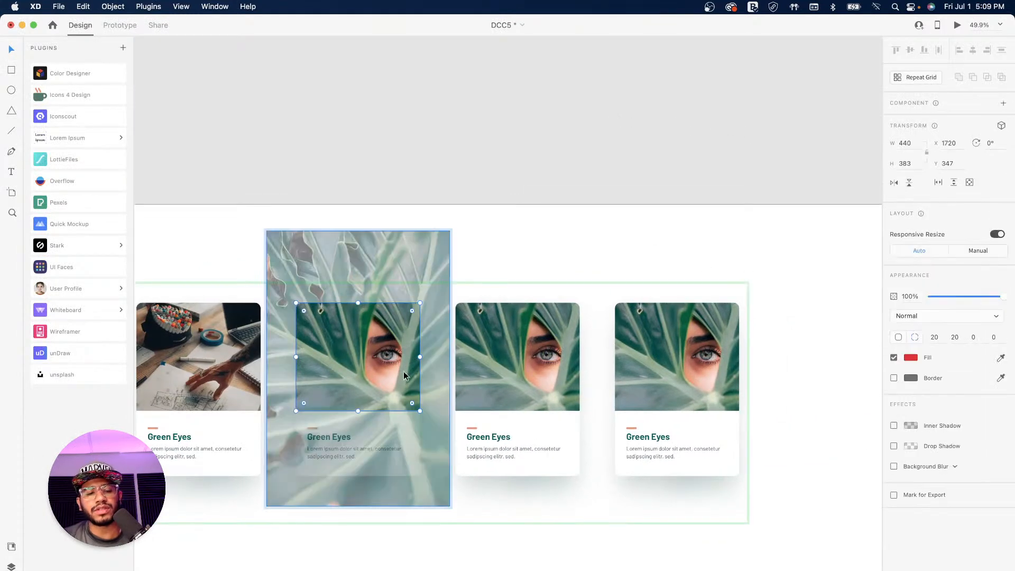
left_click(397, 363)
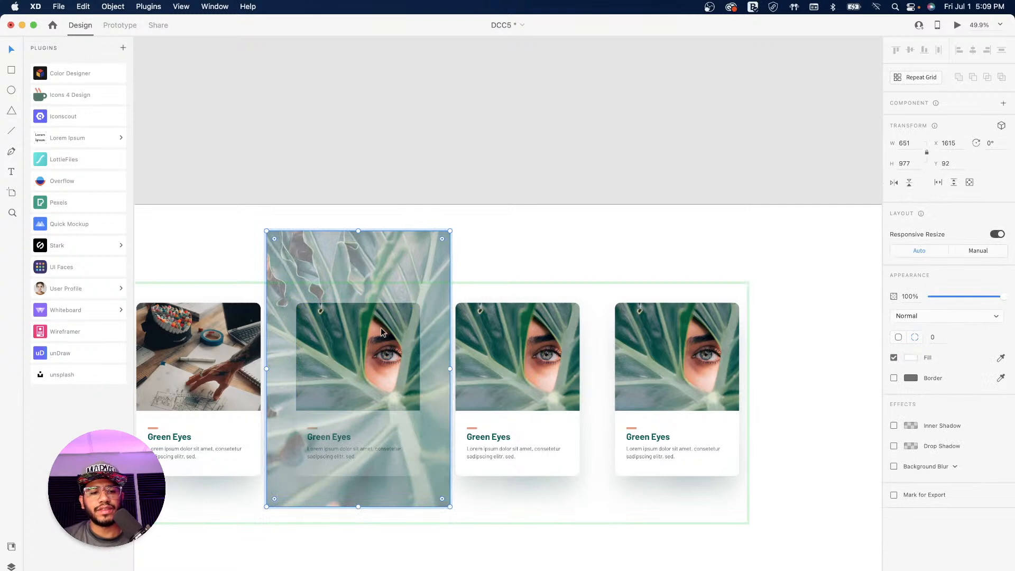
left_click(64, 375)
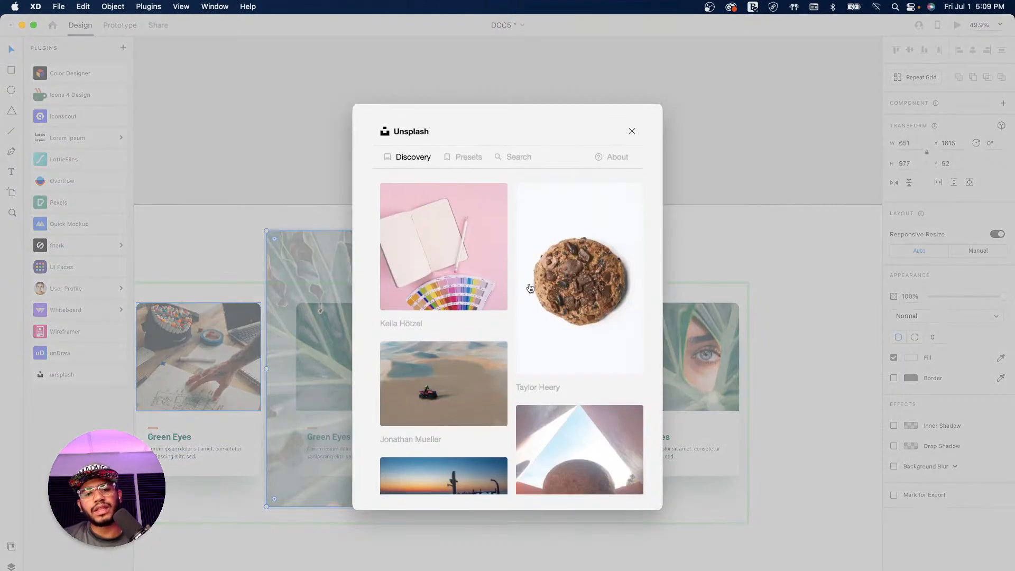
left_click(511, 159)
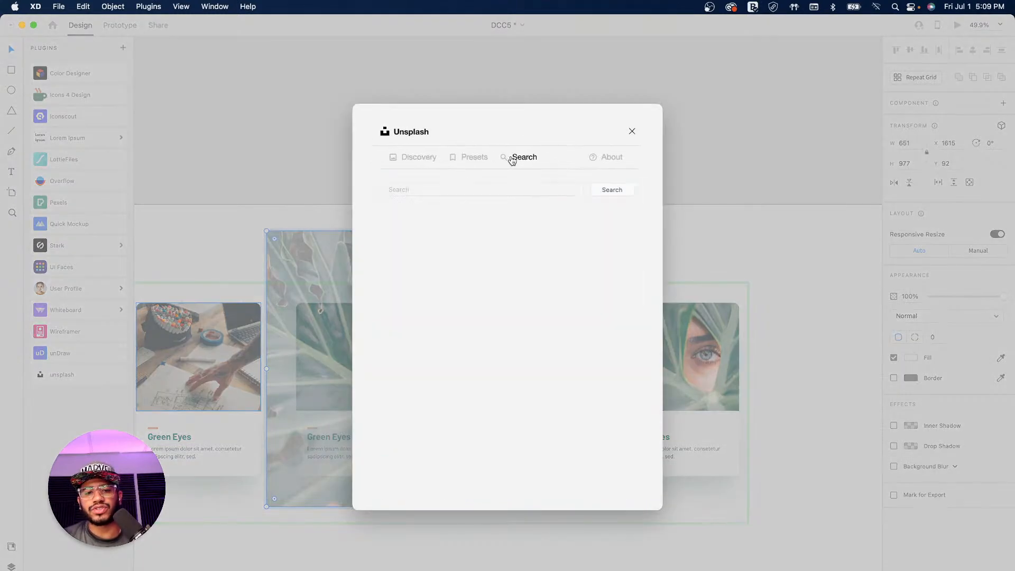
left_click(436, 191)
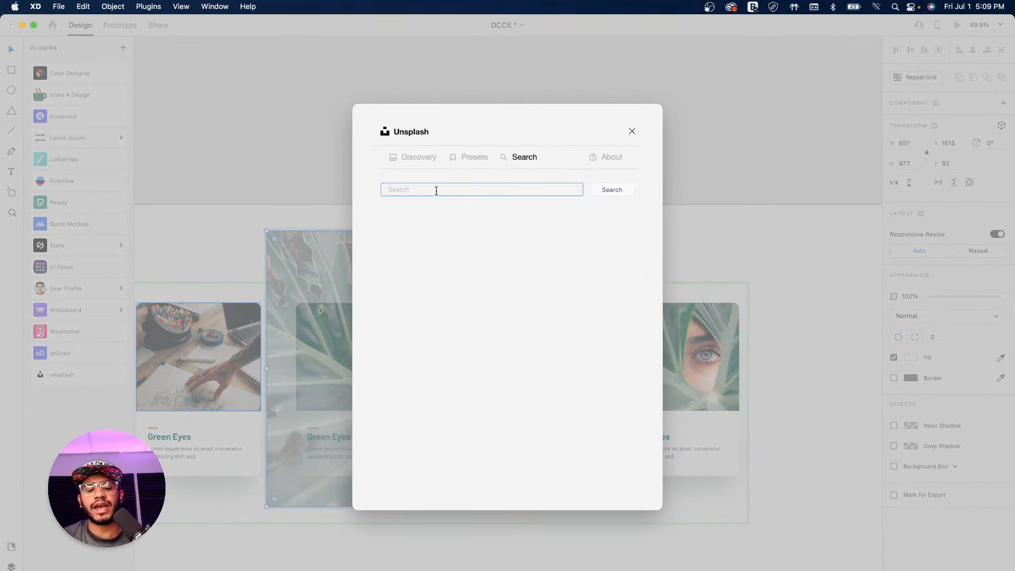
type("sea")
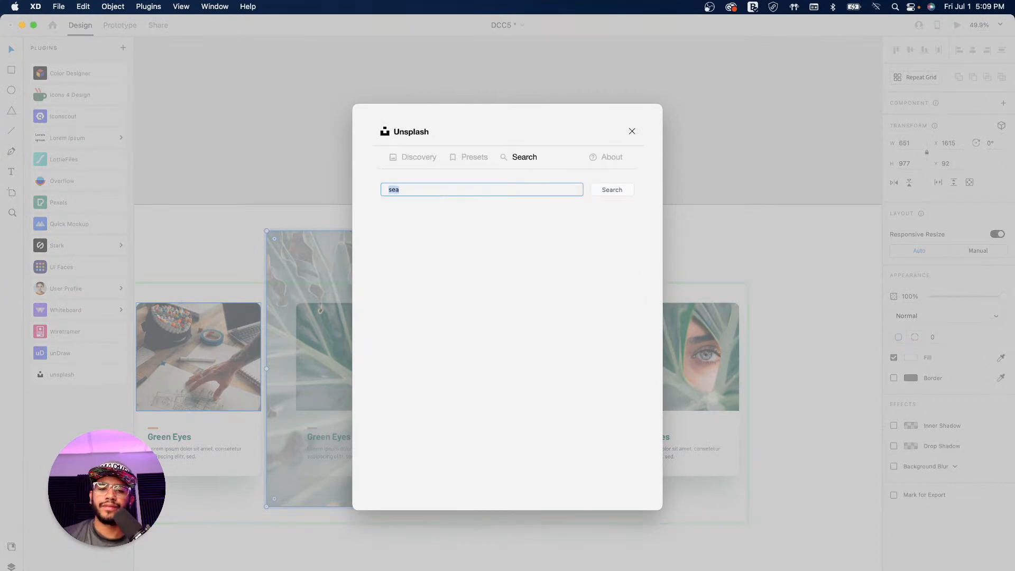
left_click(613, 193)
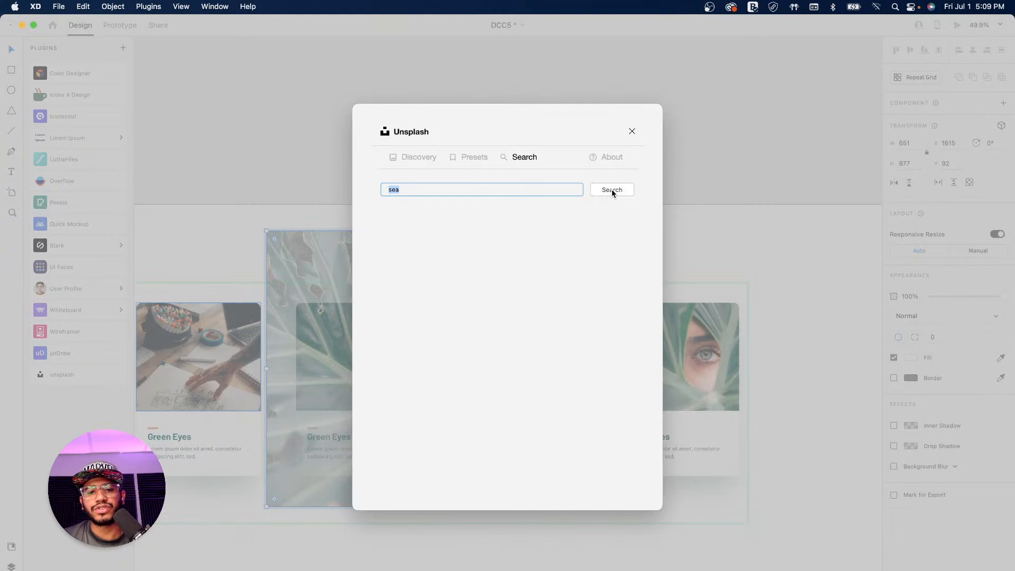
Step: Apply the photo of blue waves along a reddish-brown beach to the third card, close the plugin, and deselect the image
scroll(571, 313, "down", 10)
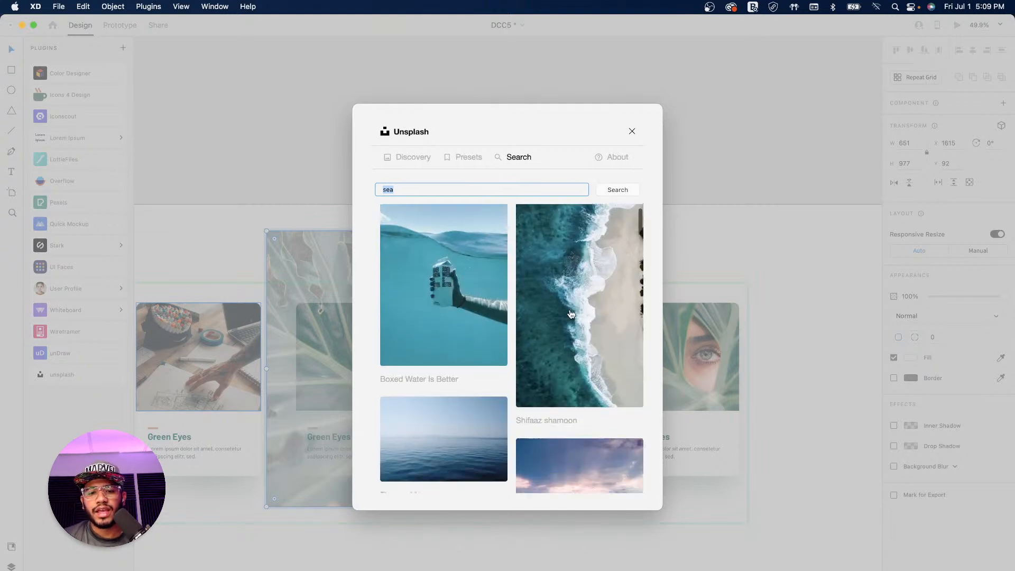
scroll(571, 313, "down", 3)
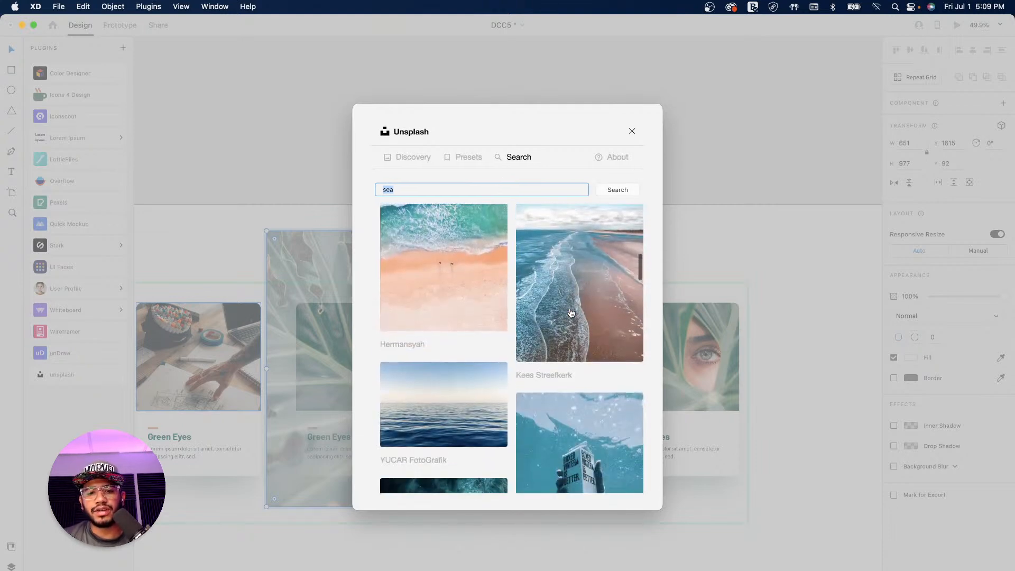
scroll(571, 313, "up", 1)
left_click(576, 306)
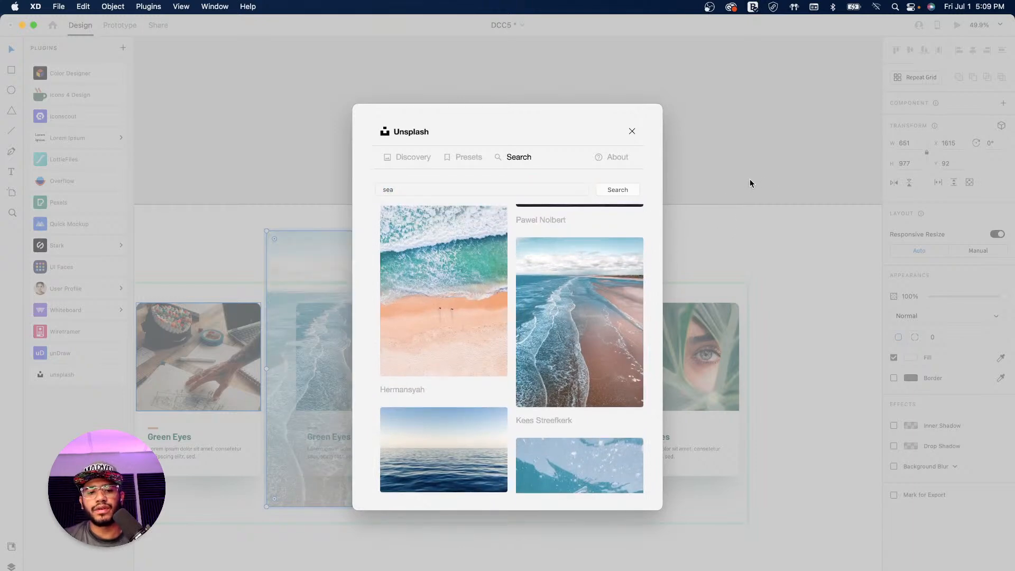
left_click(633, 132)
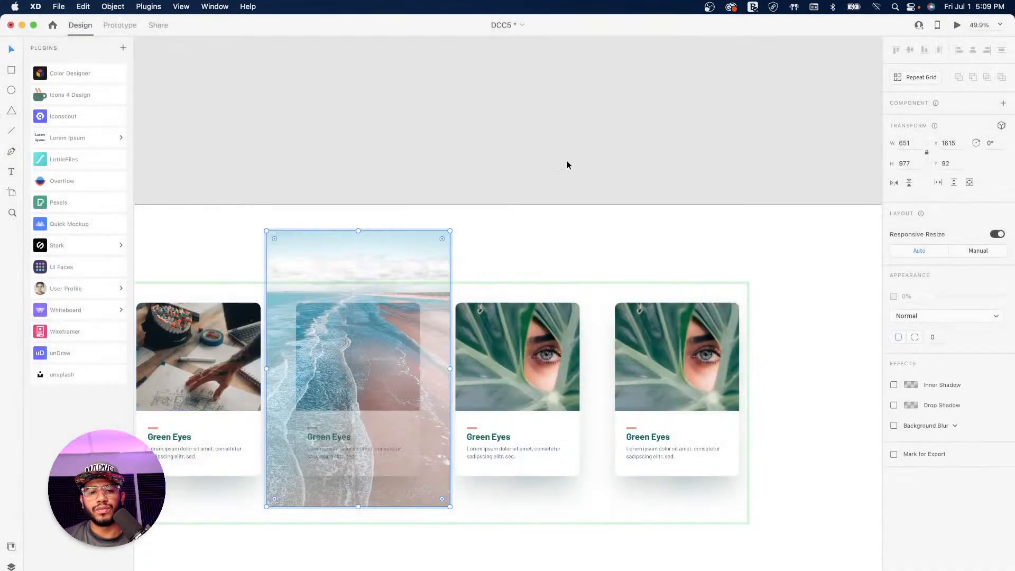
left_click(602, 178)
Step: Select Image 35 inside Mask Group 1 of the fourth Green Eyes card and show it in the layer list
mouse_move(442, 279)
left_mouse_down()
mouse_move(686, 279)
mouse_move(446, 290)
left_mouse_up()
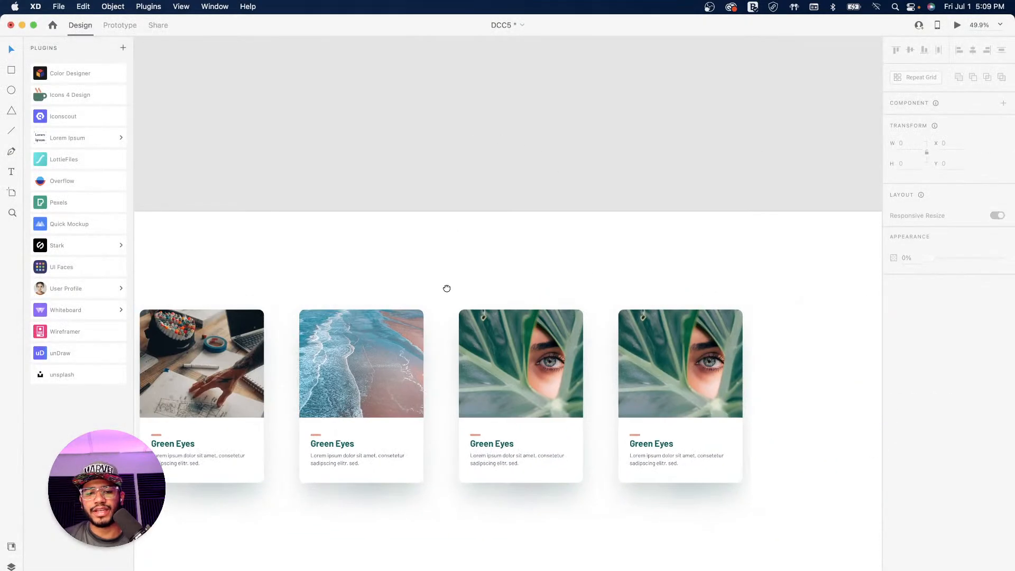
double_click(550, 335)
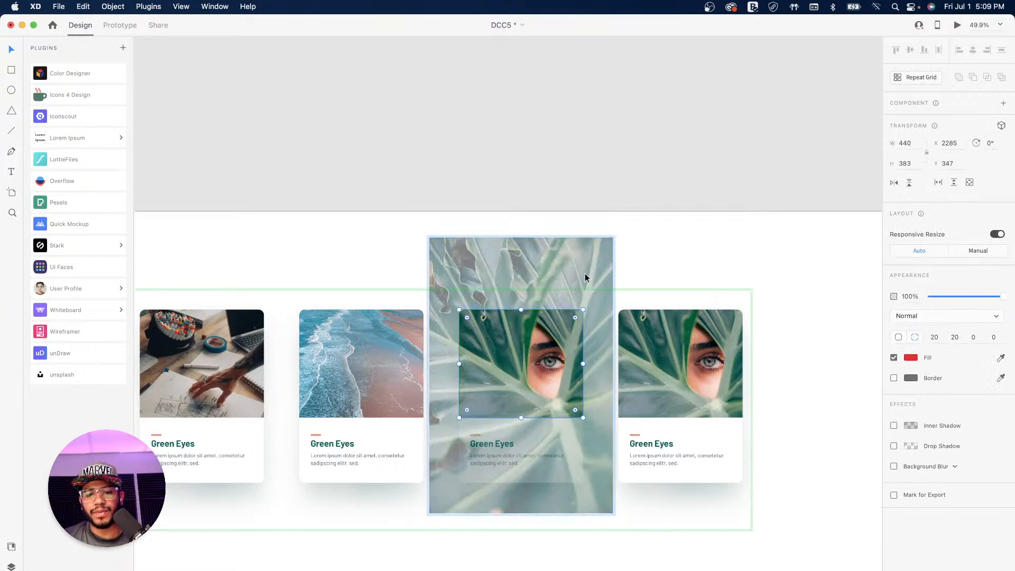
key("Escape")
double_click(548, 330)
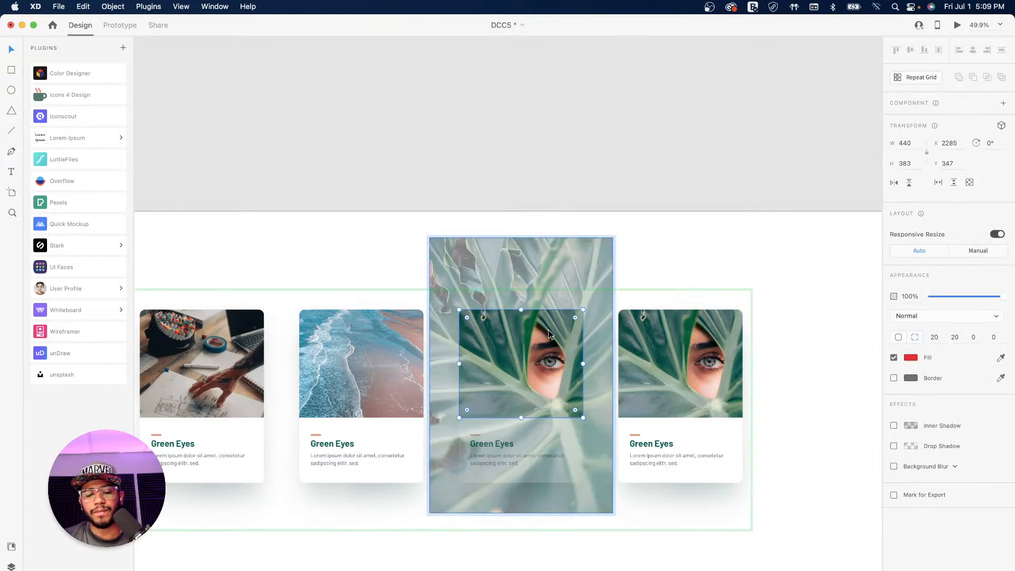
left_click(556, 326)
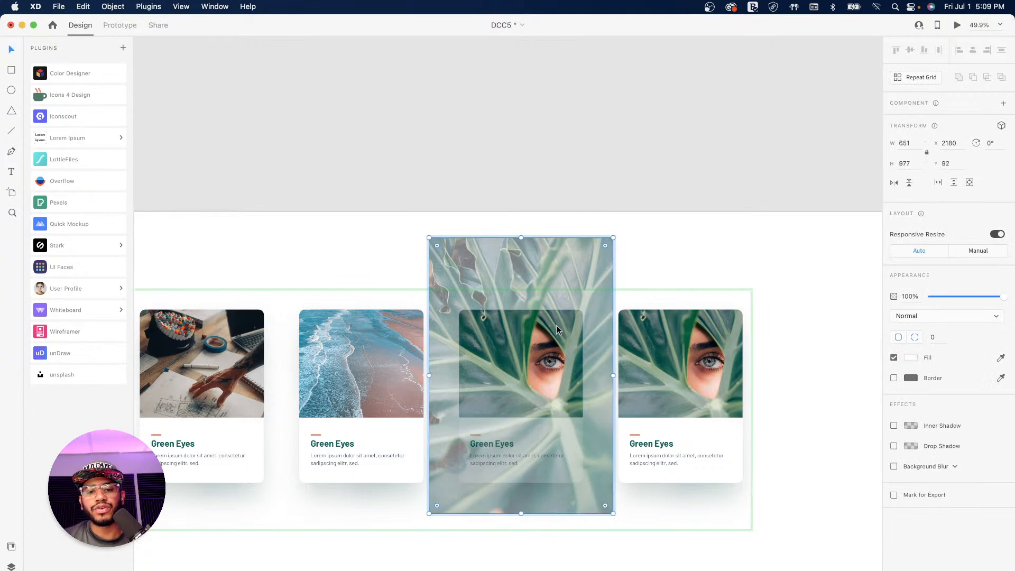
left_click(11, 566)
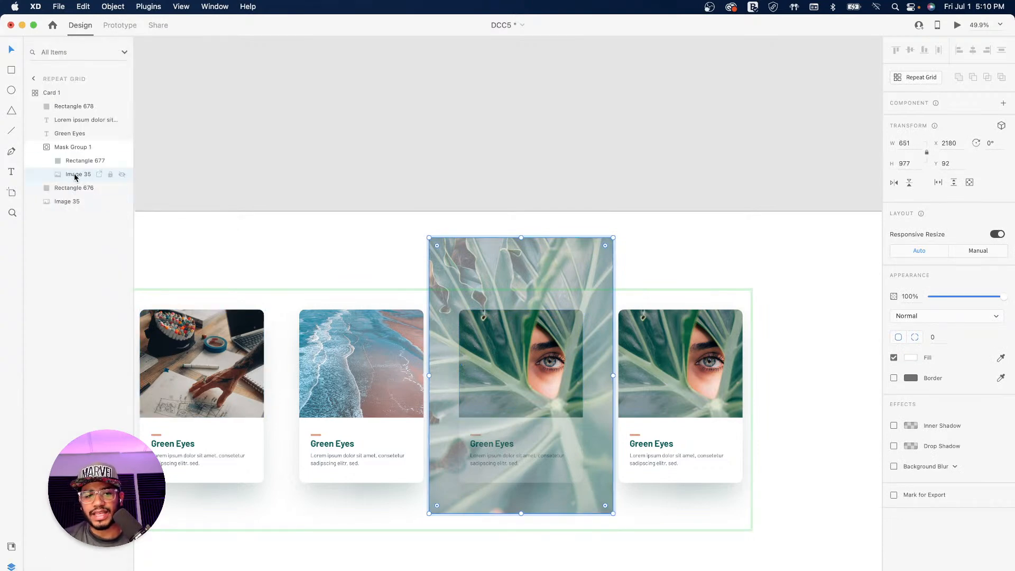
Step: Search the unsplash plugin for "design" photos for the fourth Green Eyes card's masked image
left_click(12, 546)
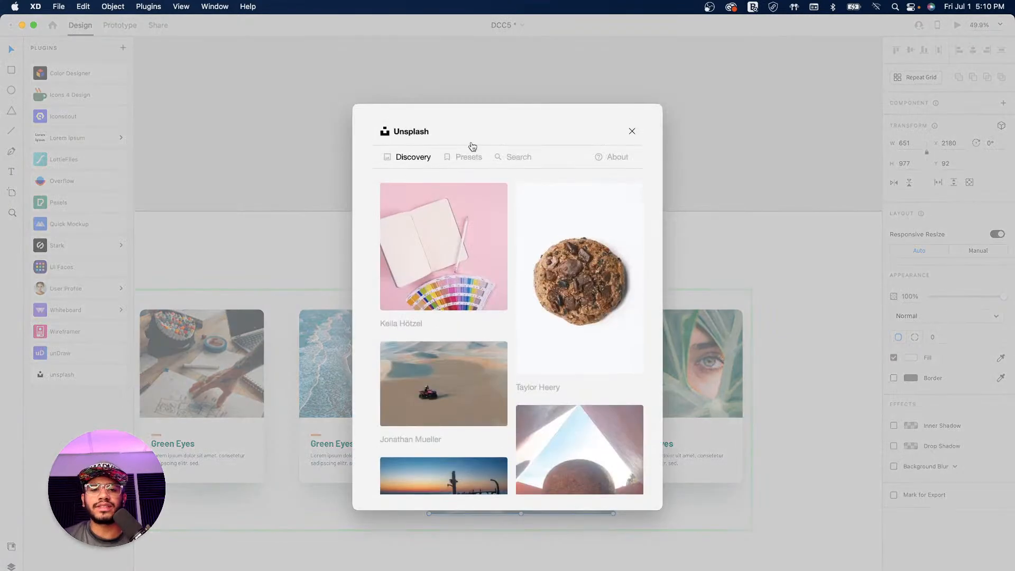
left_click(515, 158)
left_click(436, 193)
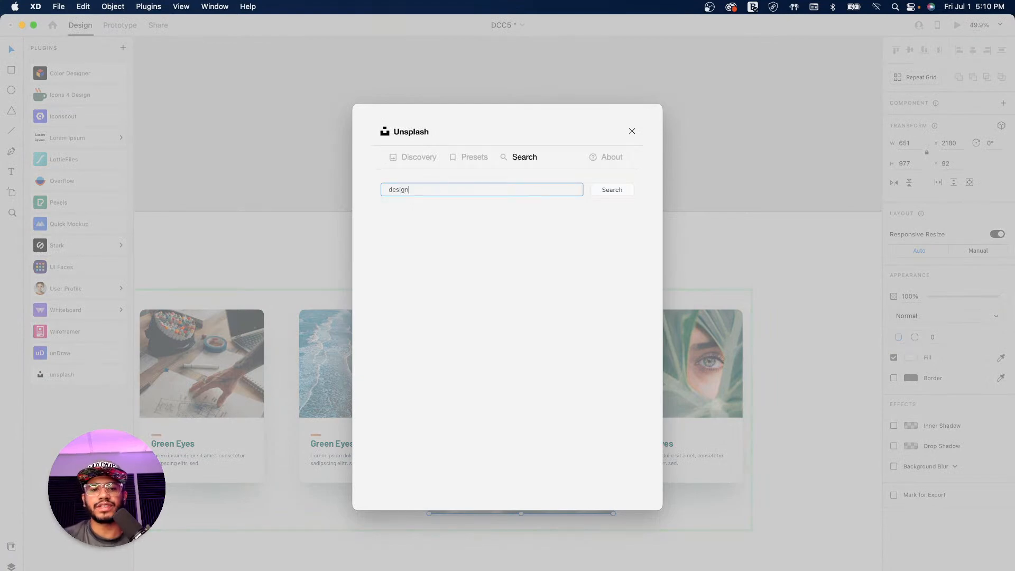
left_click(612, 191)
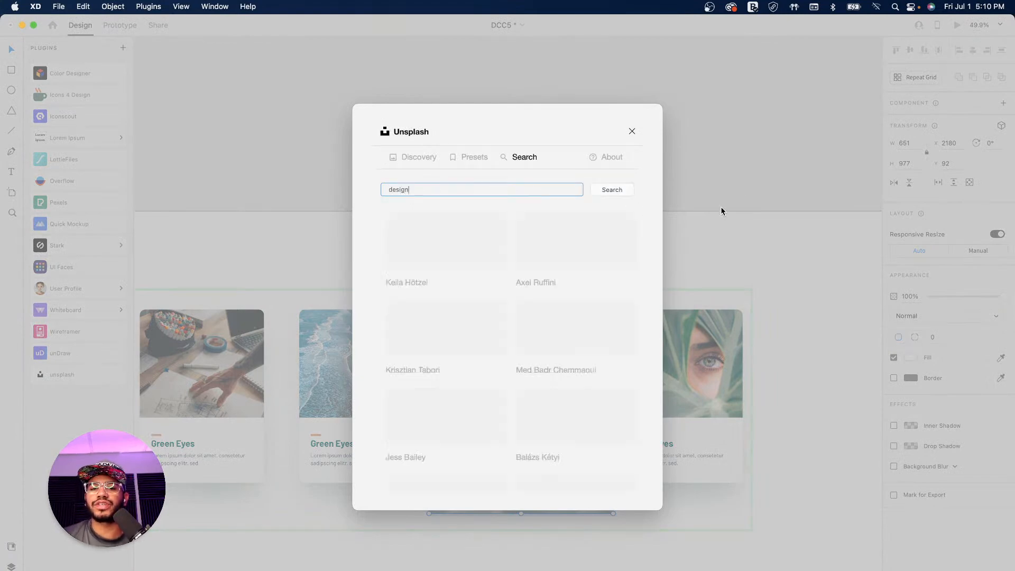
Step: Apply the photo of a tablet with coloured shapes below a colour-palette screen to the fourth card's image and close the plugin
scroll(516, 355, "down", 3)
scroll(515, 353, "down", 10)
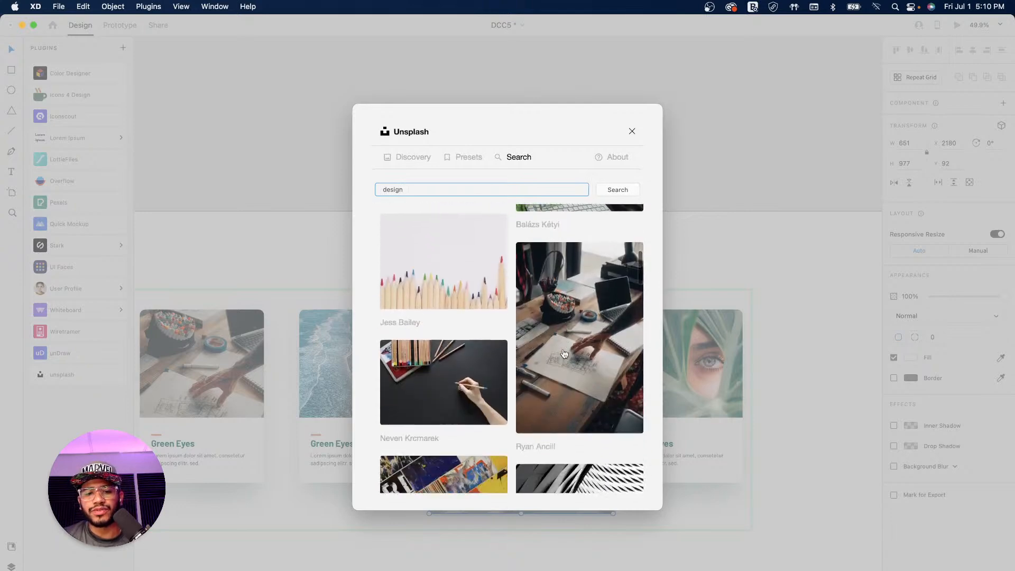
scroll(506, 360, "down", 5)
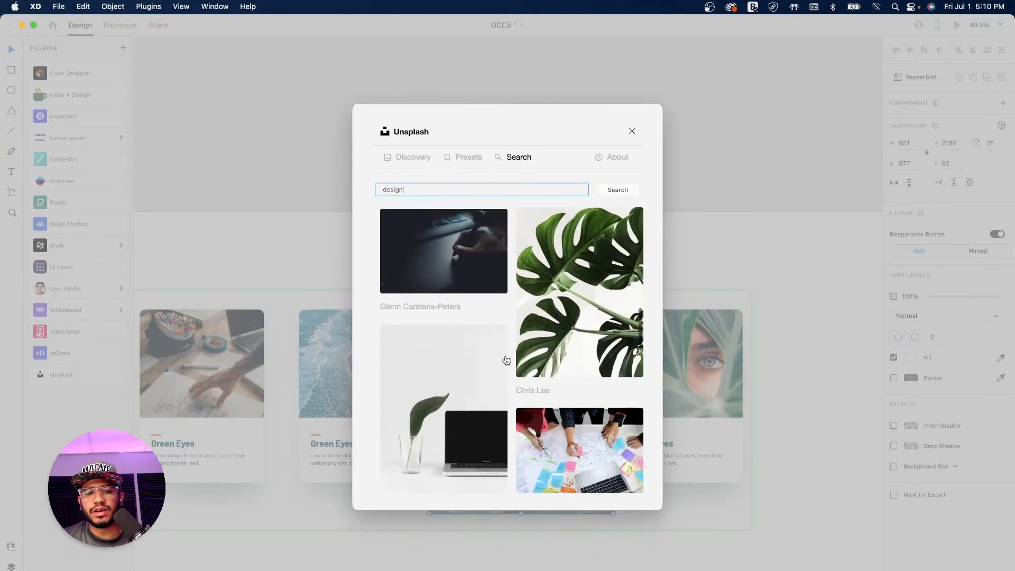
scroll(538, 372, "up", 2)
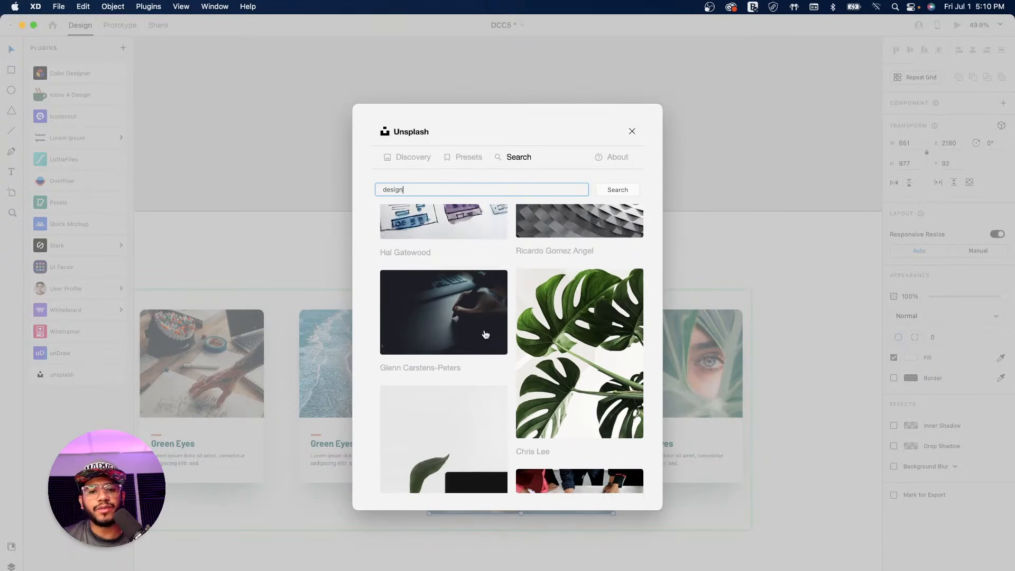
scroll(567, 331, "down", 4)
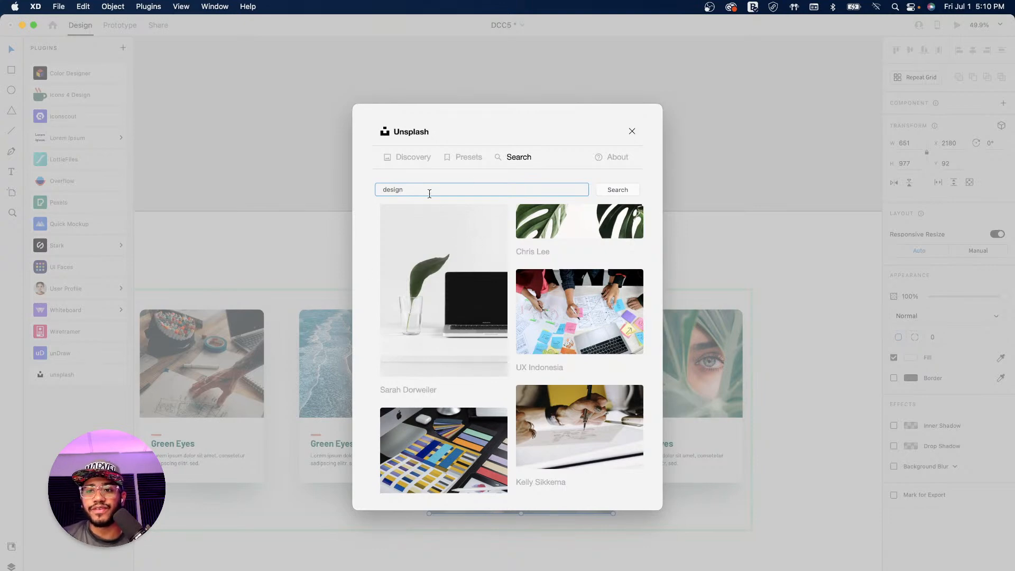
scroll(451, 317, "down", 5)
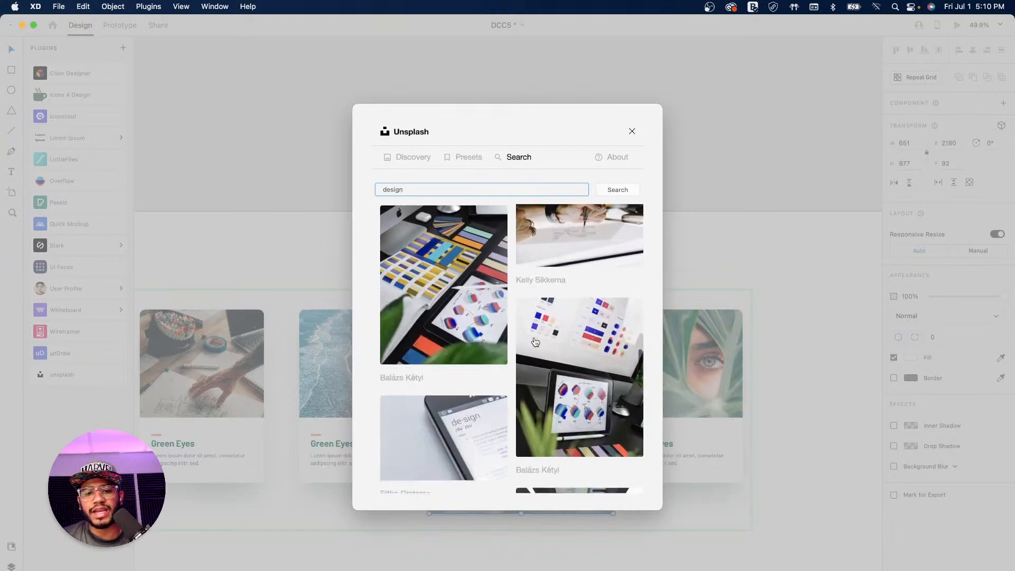
scroll(494, 338, "down", 2)
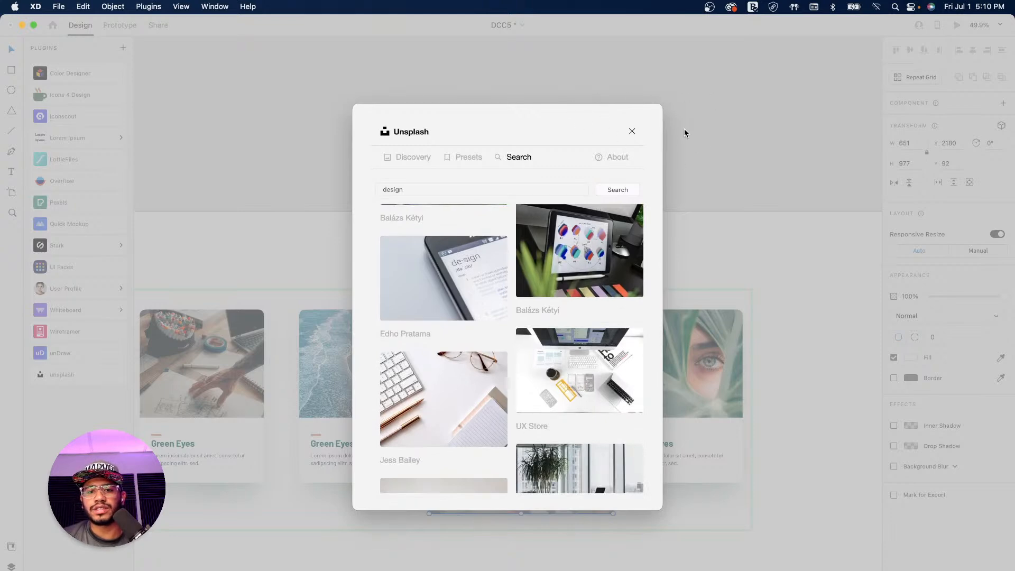
left_click(632, 132)
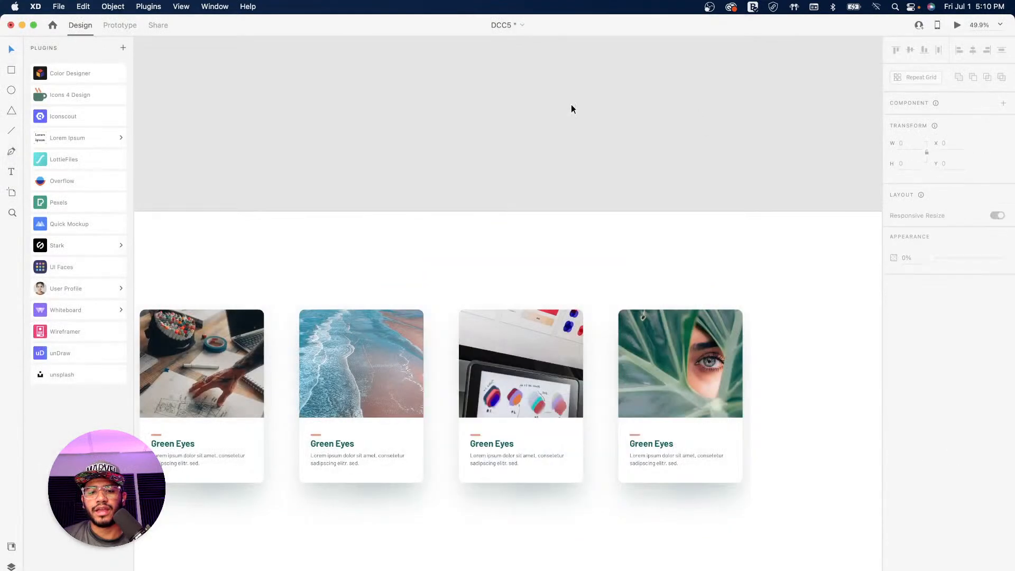
Step: Move the fourth card's masked photo upward so the tablet fills the card's image area, and deselect it
double_click(538, 339)
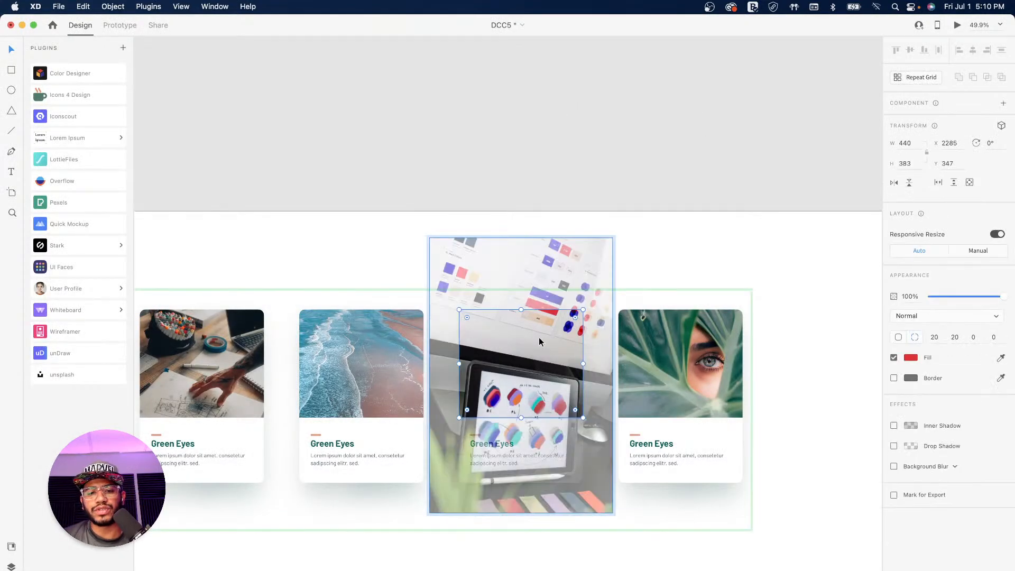
left_click(583, 288)
double_click(539, 353)
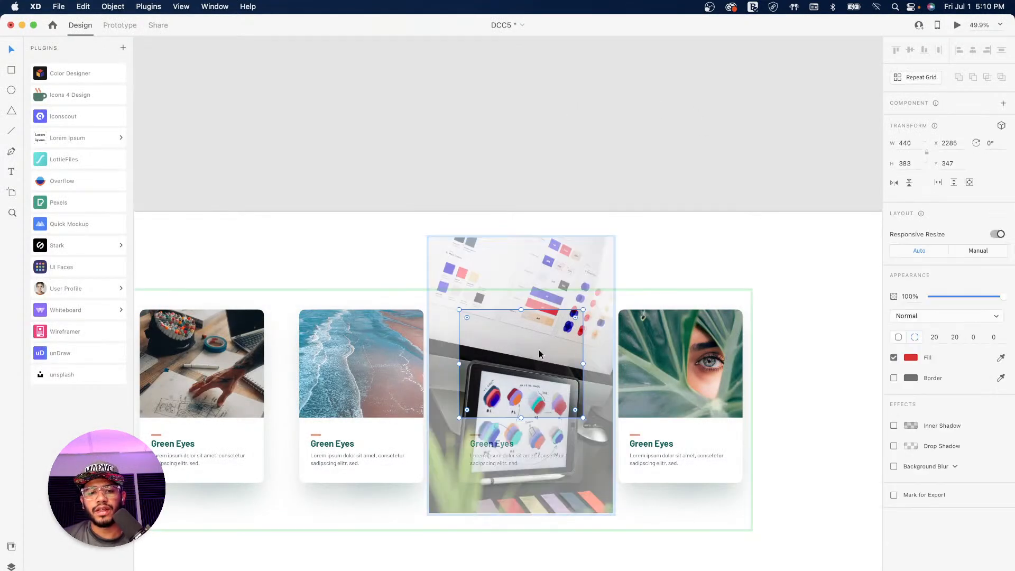
left_click_drag(516, 389, 515, 341)
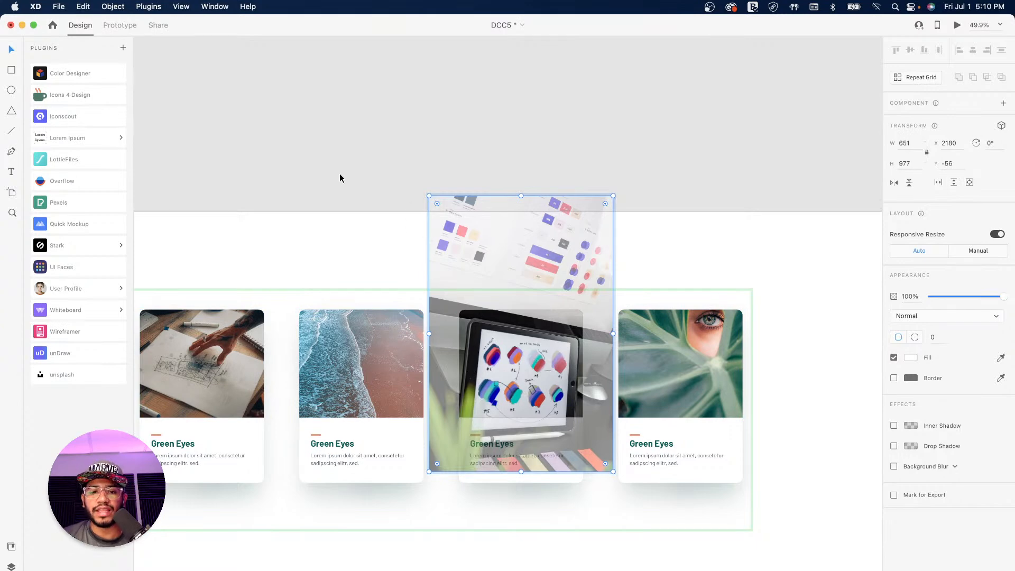
left_click(370, 177)
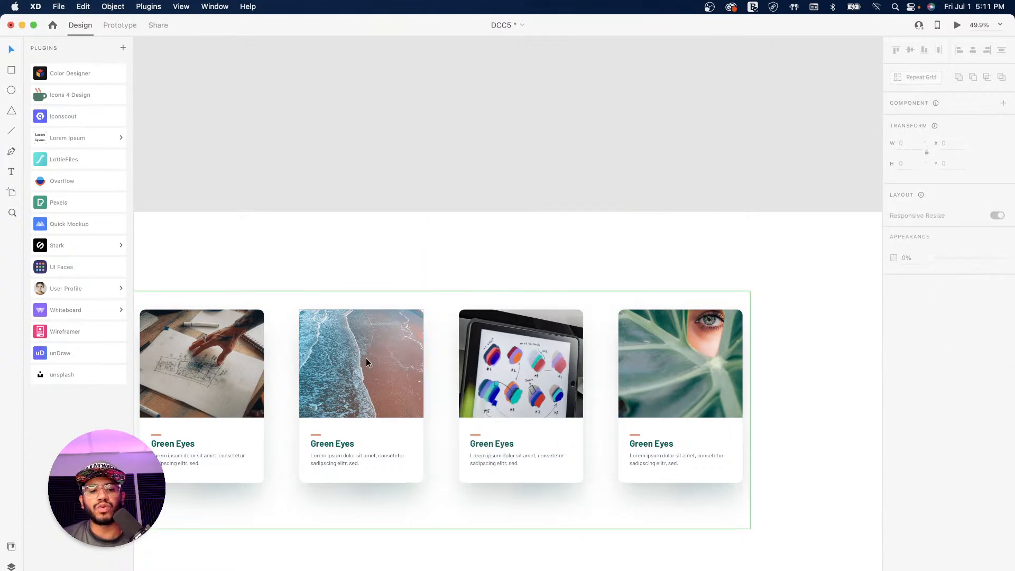
Step: Ungroup the Green Eyes repeat grid into individual cards and deselect them
left_click(442, 316)
right_click(359, 341)
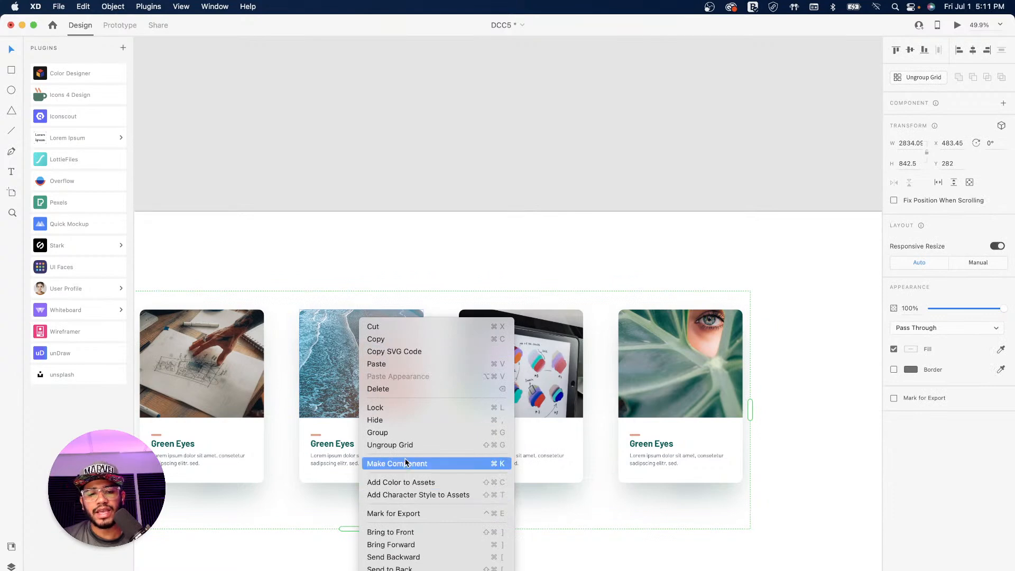
left_click(403, 447)
left_click(680, 295)
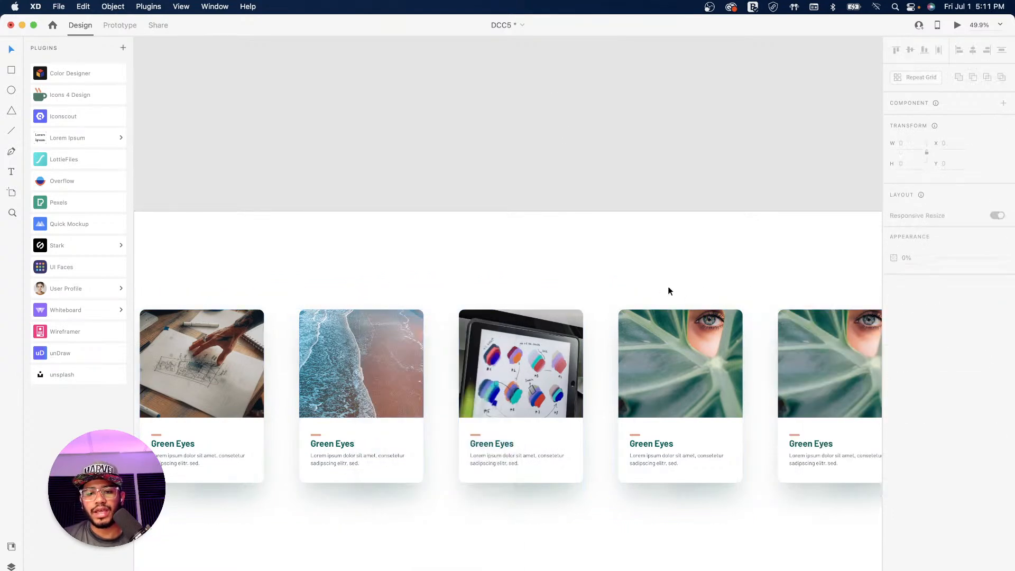
Step: Shift the beach photo downward inside its mask on the third card to reveal more shoreline, and deselect it
double_click(388, 341)
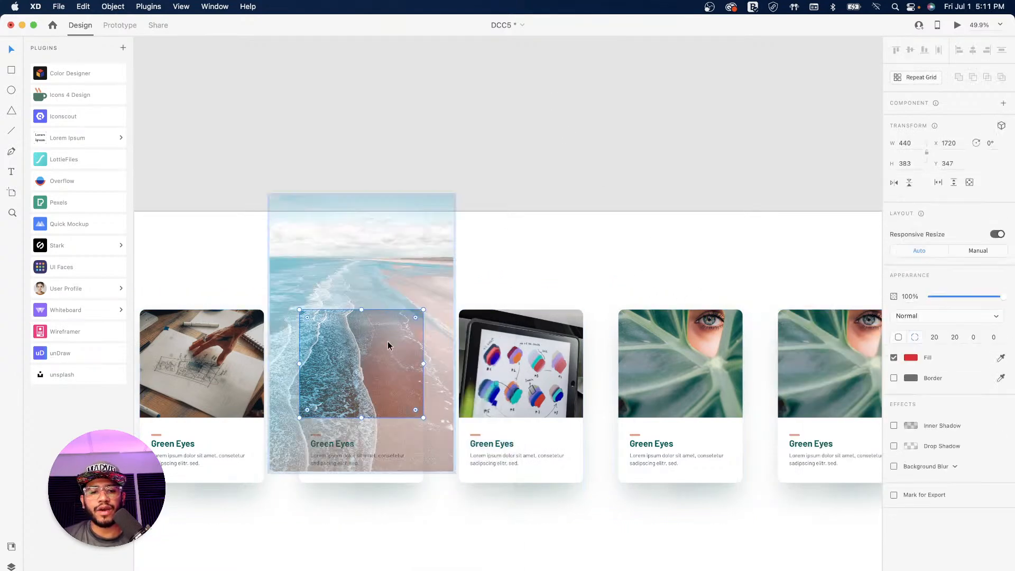
left_click(422, 267)
left_click_drag(402, 274, 412, 306)
left_click_drag(453, 236, 440, 269)
left_click_drag(436, 275, 437, 271)
left_click(604, 246)
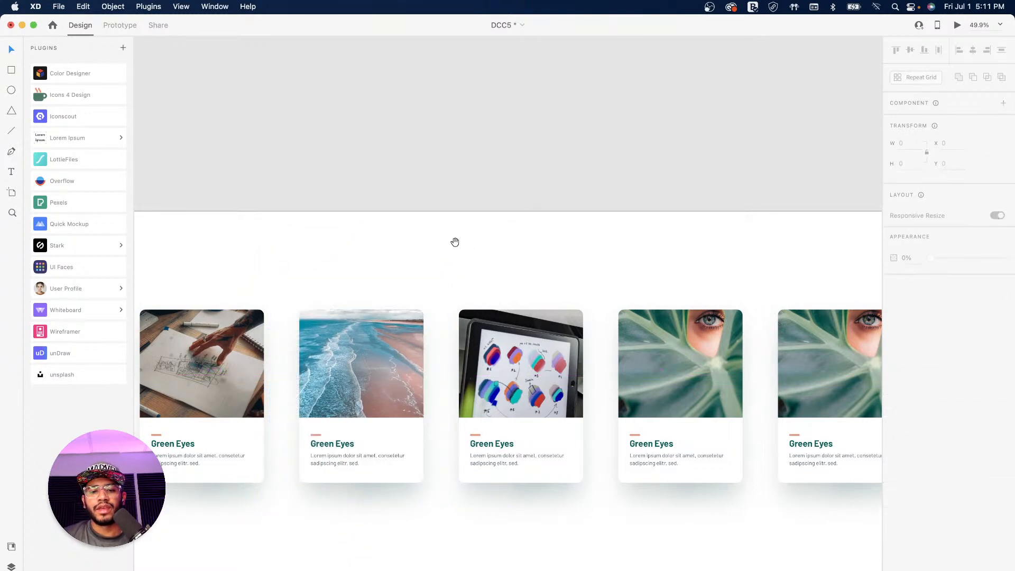
Step: Delete the extra Green Eyes card overhanging the right edge of the Repeat Grid artboard
scroll(471, 249, "left", 5)
scroll(737, 240, "right", 10)
left_click(594, 342)
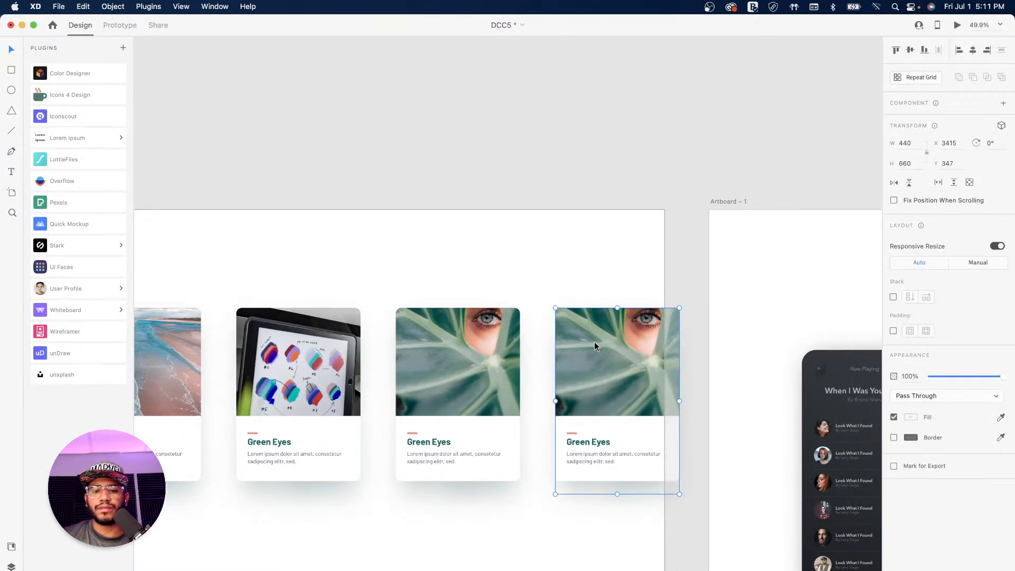
key("Delete")
Step: Examine the row of separate photo cards and the music playlist screen on Artboard – 1
scroll(560, 303, "left", 5)
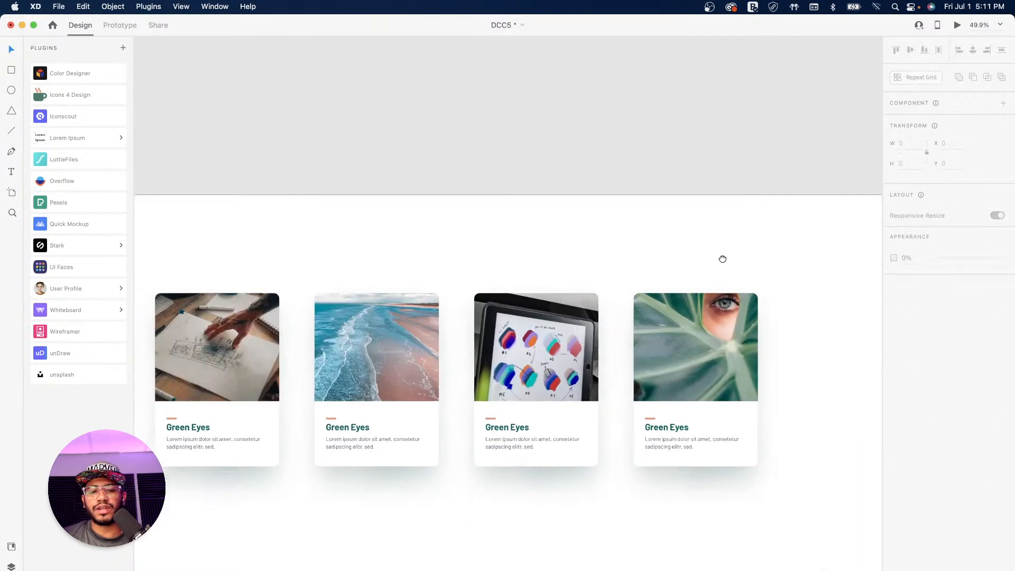
key("super+minus")
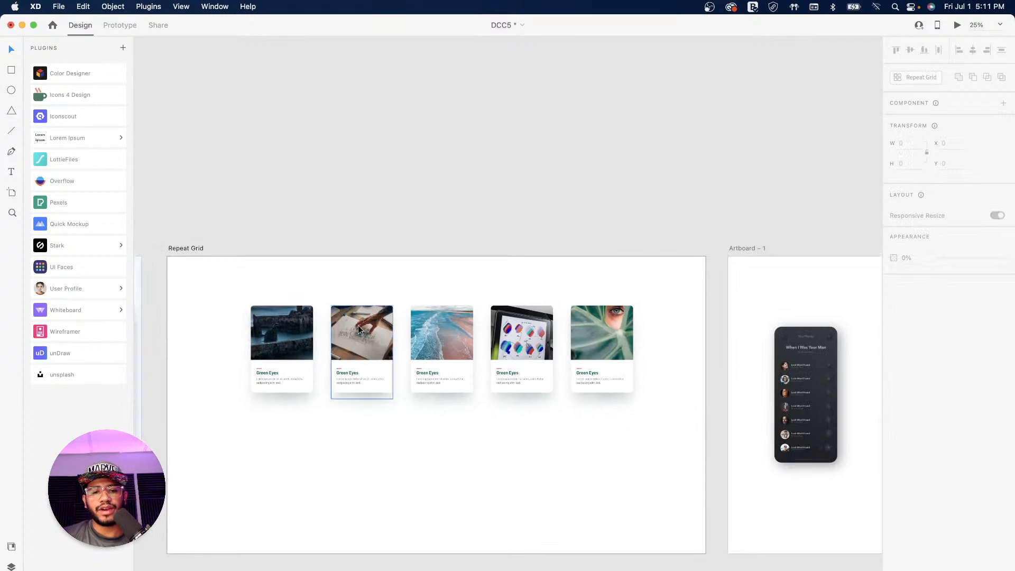
left_click_drag(227, 283, 682, 433)
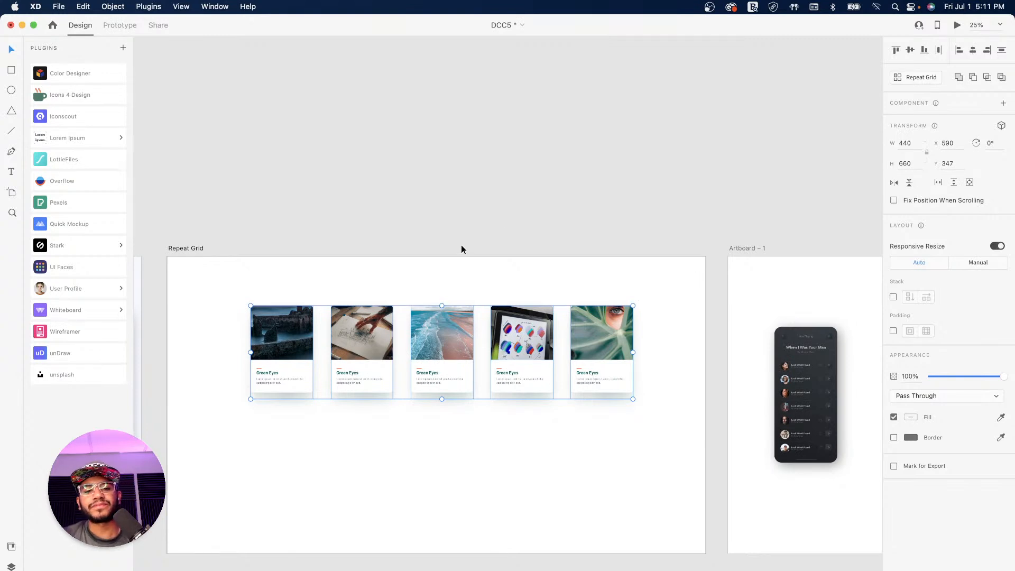
left_click(484, 280)
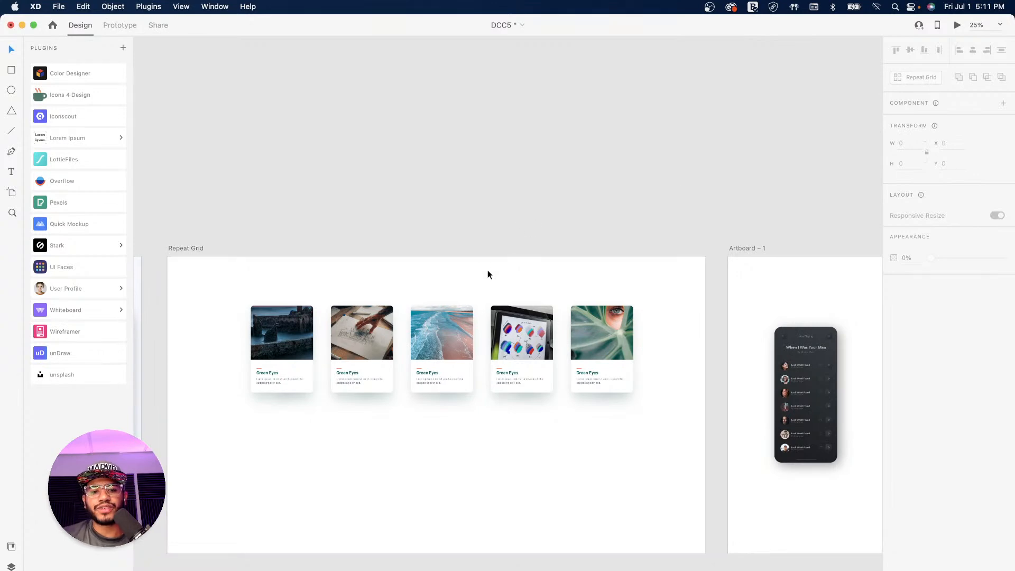
scroll(437, 281, "left", 10)
scroll(596, 343, "right", 15)
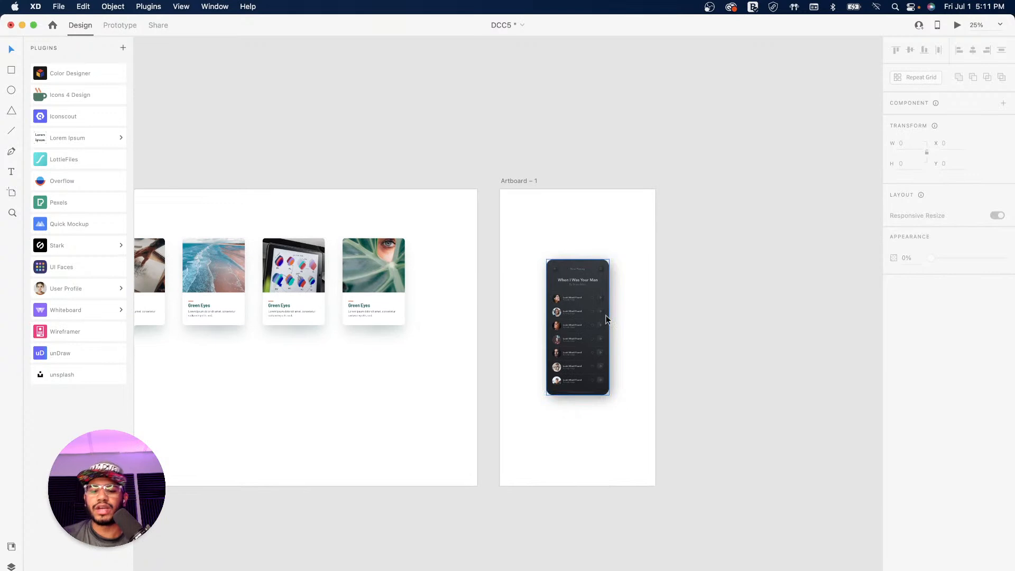
scroll(606, 315, "up", 5)
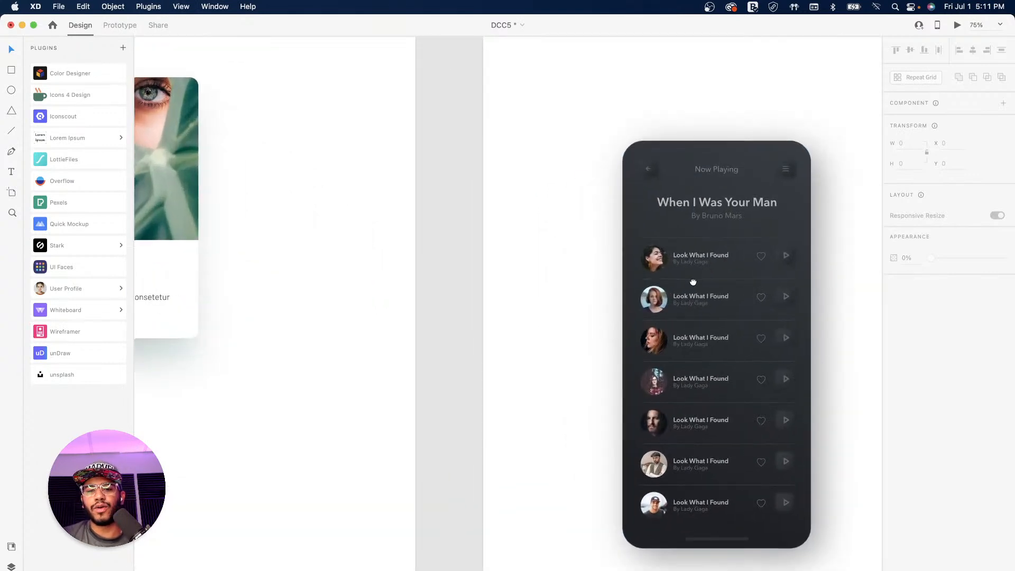
scroll(564, 281, "right", 5)
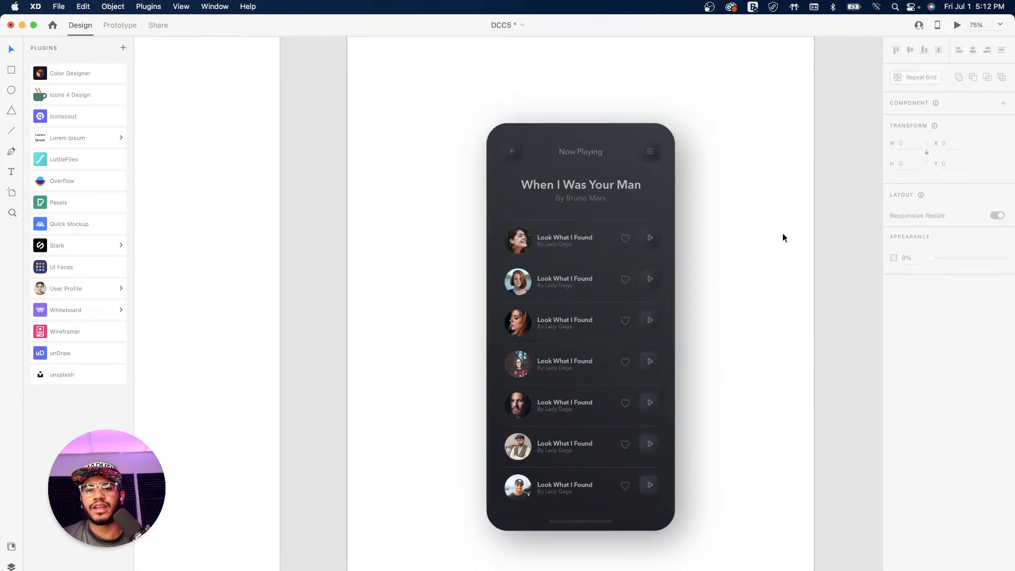
key("super+minus")
key("super+minus")
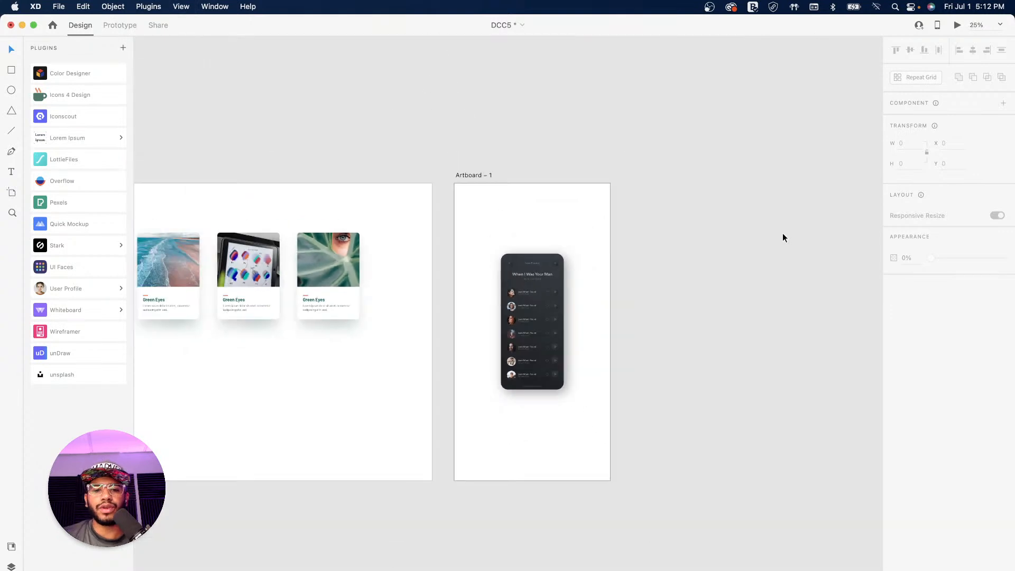
Step: Delete the playlist artboard (Artboard – 1) and the Repeat Grid artboard
left_click_drag(457, 165, 700, 210)
left_click(705, 219)
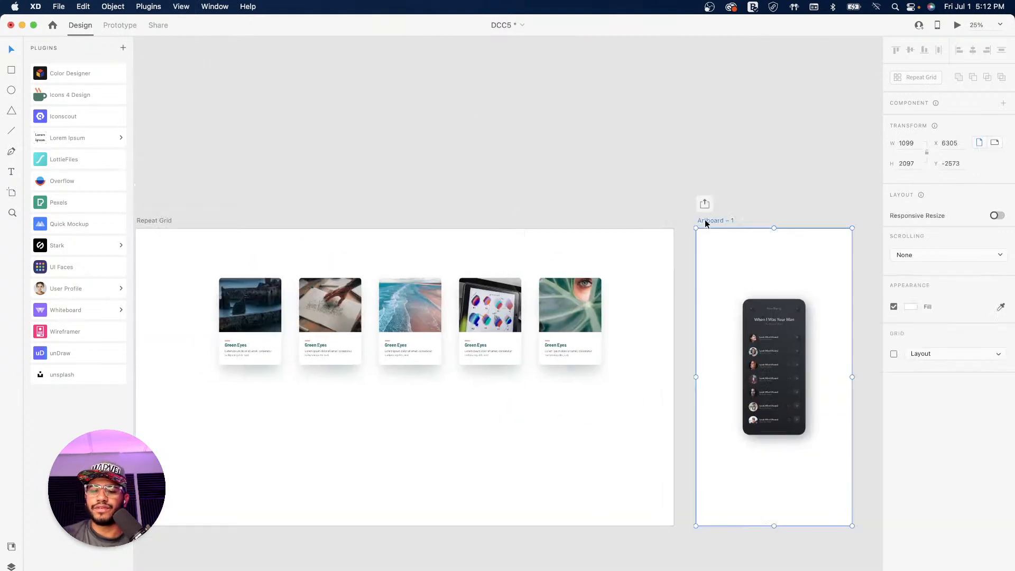
key("Delete")
scroll(719, 205, "left", 5)
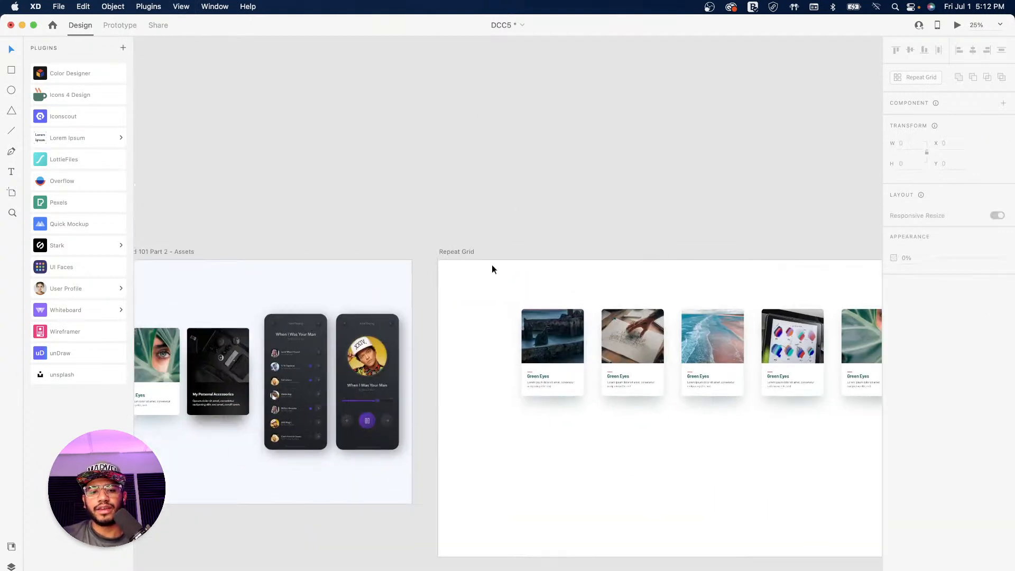
left_click(465, 252)
key("Delete")
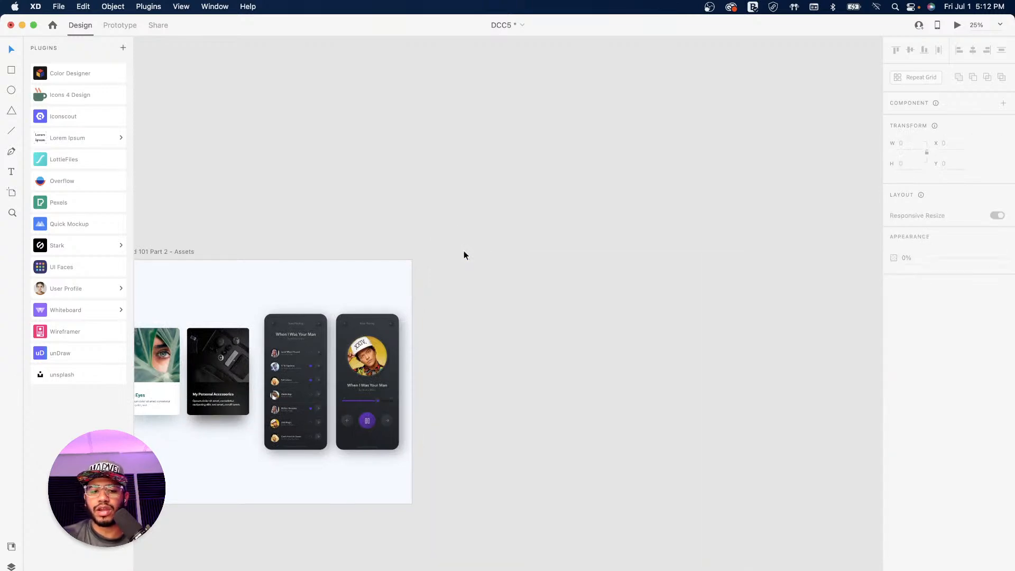
Step: Draw a new artboard about 789 by 1296 to the right of the Adobe Xd 101 Part 2 – Assets artboard, aligned with its top edge
scroll(276, 290, "left", 10)
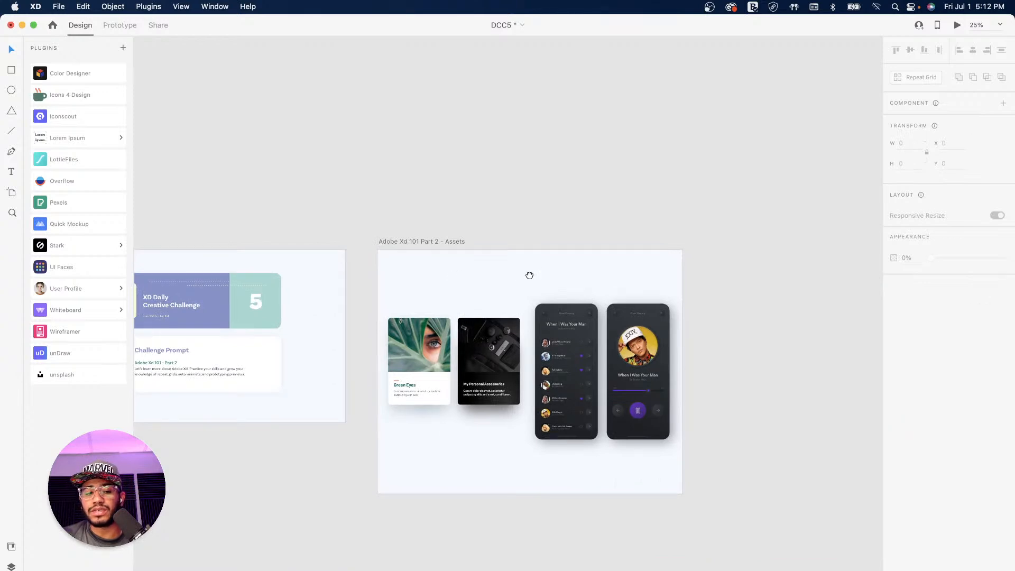
left_click_drag(549, 286, 345, 242)
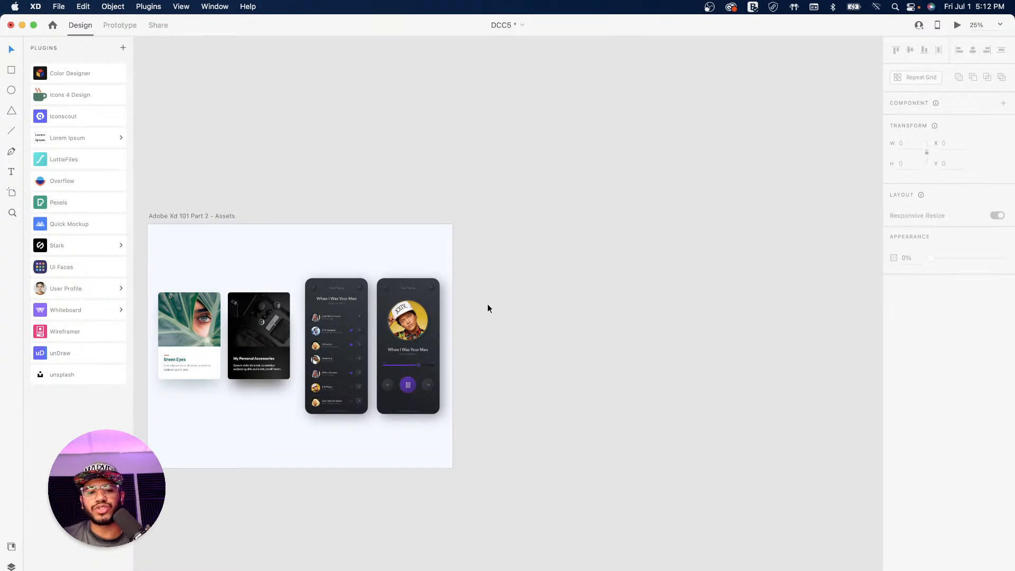
left_click_drag(564, 290, 514, 299)
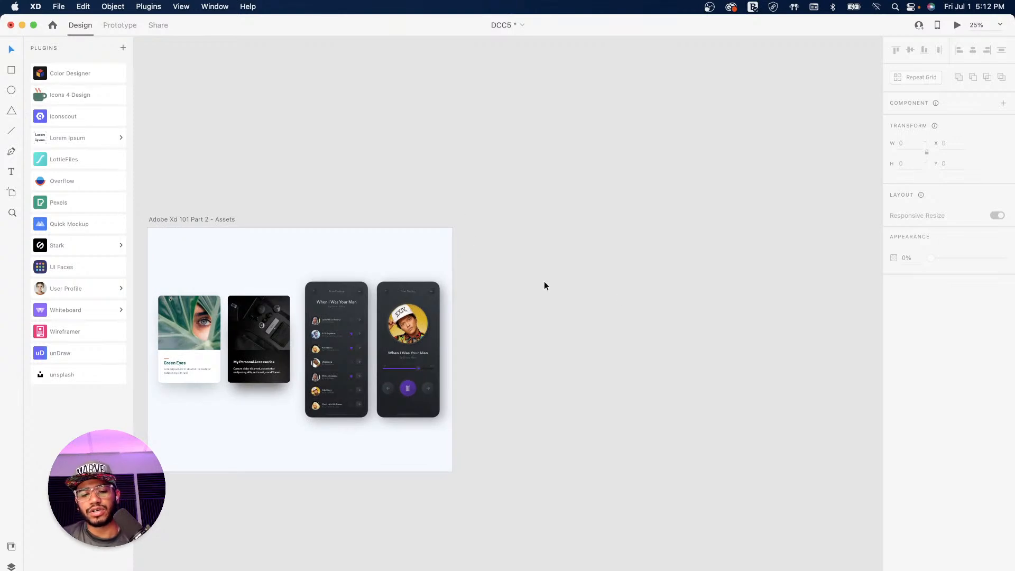
key("a")
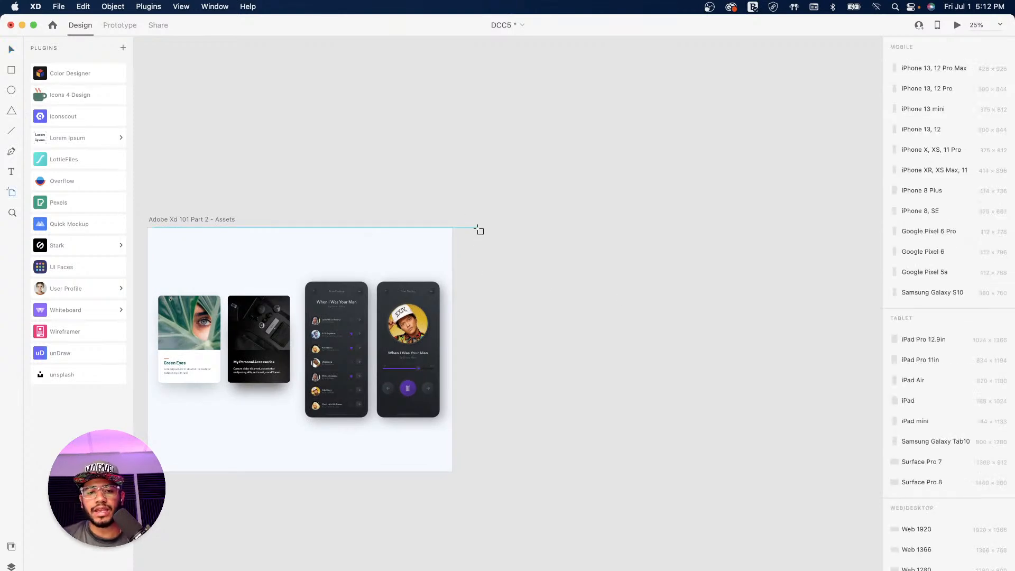
left_click_drag(478, 228, 591, 411)
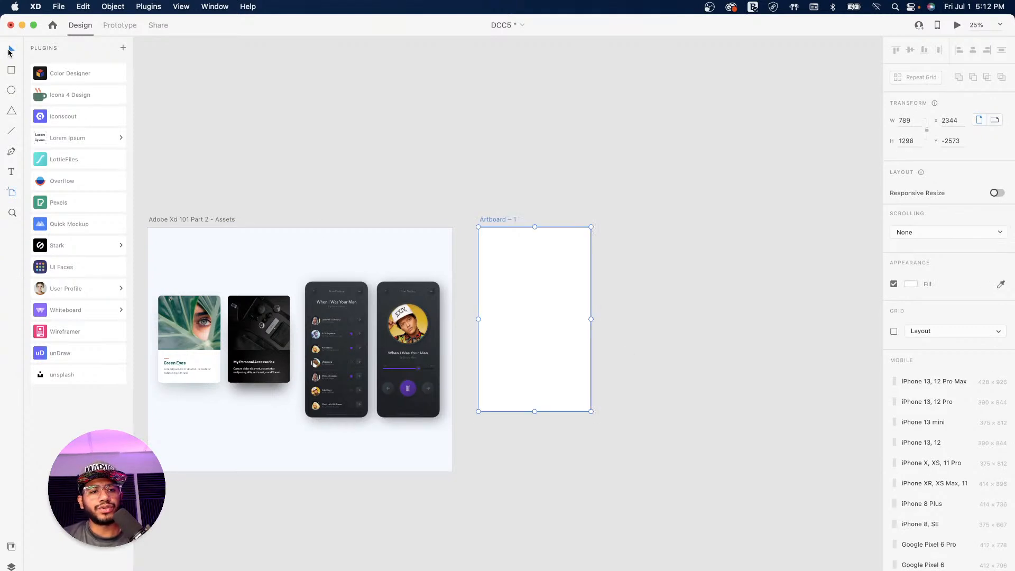
Step: Copy the Green Eyes and My Personal Accessories cards from the Assets artboard onto the new Artboard – 1
left_click(9, 50)
left_click_drag(184, 275, 271, 370)
left_click_drag(191, 335, 528, 329)
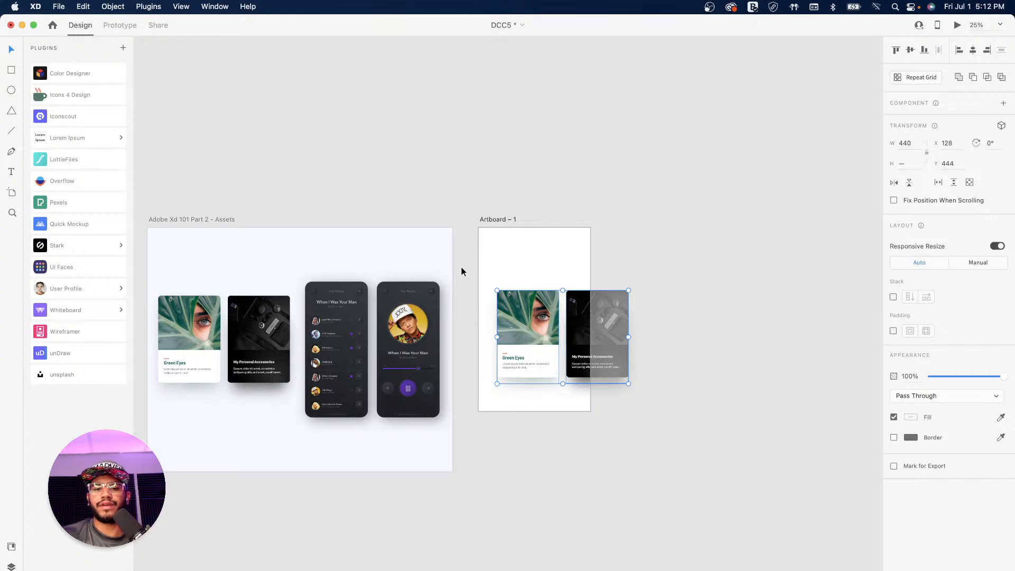
Step: Stack the My Personal Accessories card over the Green Eyes card, shifted down so the top strip of the leaf photo shows
key("super+equal")
key("super+equal")
key("space")
left_click_drag(585, 192, 558, 216)
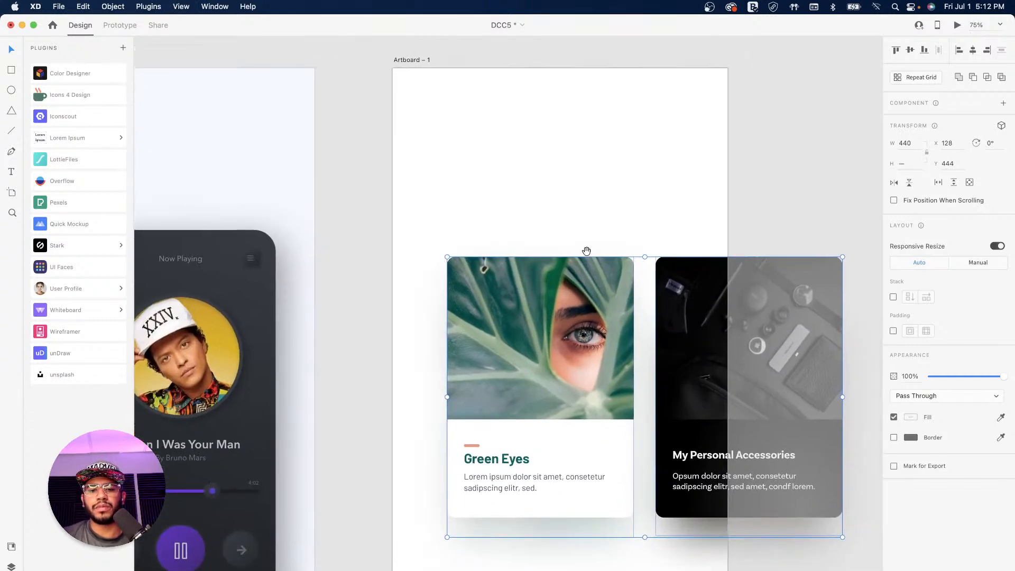
key("Escape")
left_click_drag(694, 313, 480, 353)
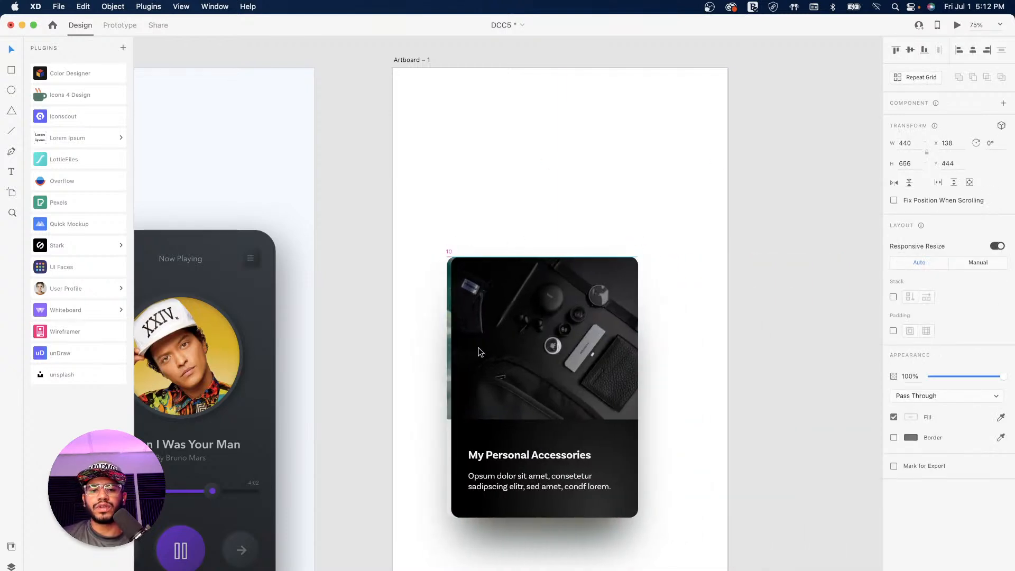
left_click_drag(557, 316, 563, 357)
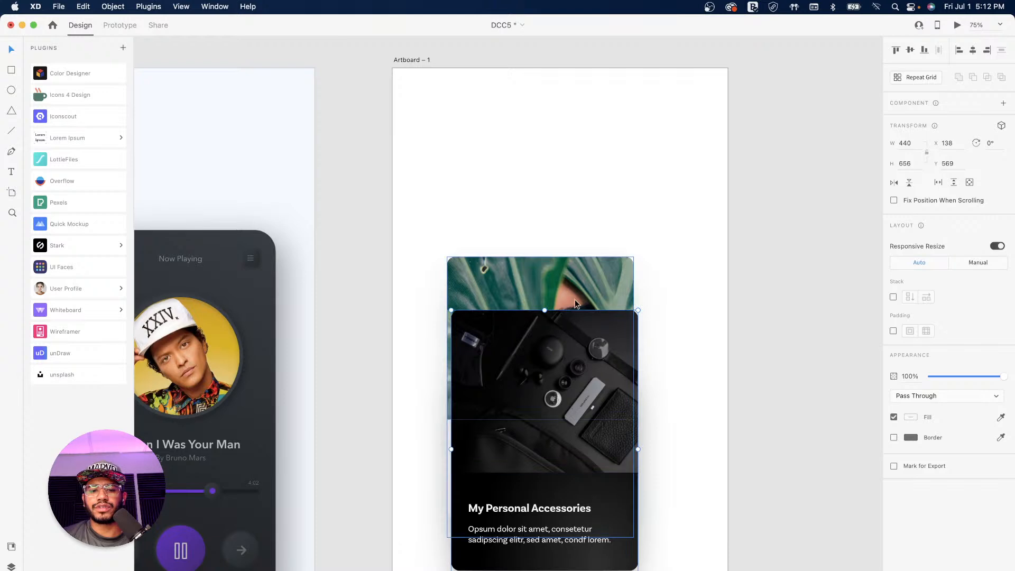
Step: Align the Green Eyes card with the edges of the accessories card and move the pair together to X 175, Y 315
left_click_drag(562, 280, 558, 272)
left_click(585, 415, "shift")
left_click_drag(585, 415, 575, 337)
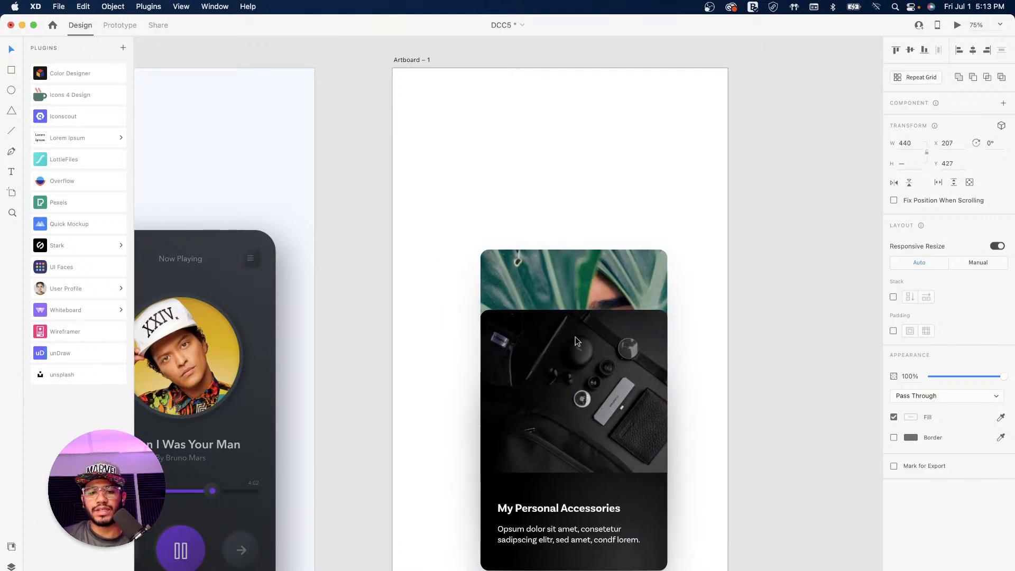
left_click_drag(607, 393, 593, 345)
left_click(691, 239)
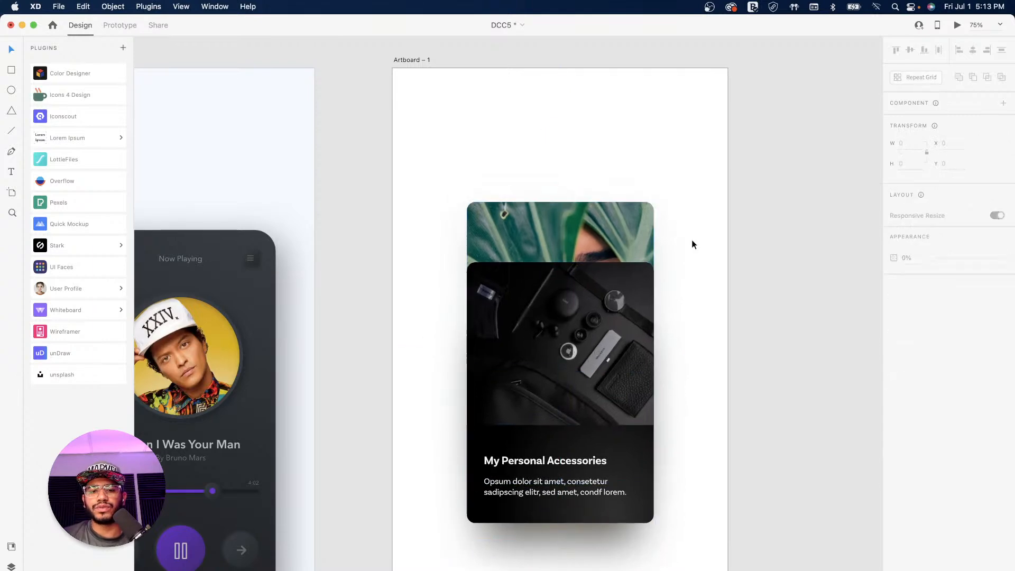
Step: Duplicate the Green Eyes card twice, layering the copies behind the stack at about Y 198 and Y 108
left_click(596, 227)
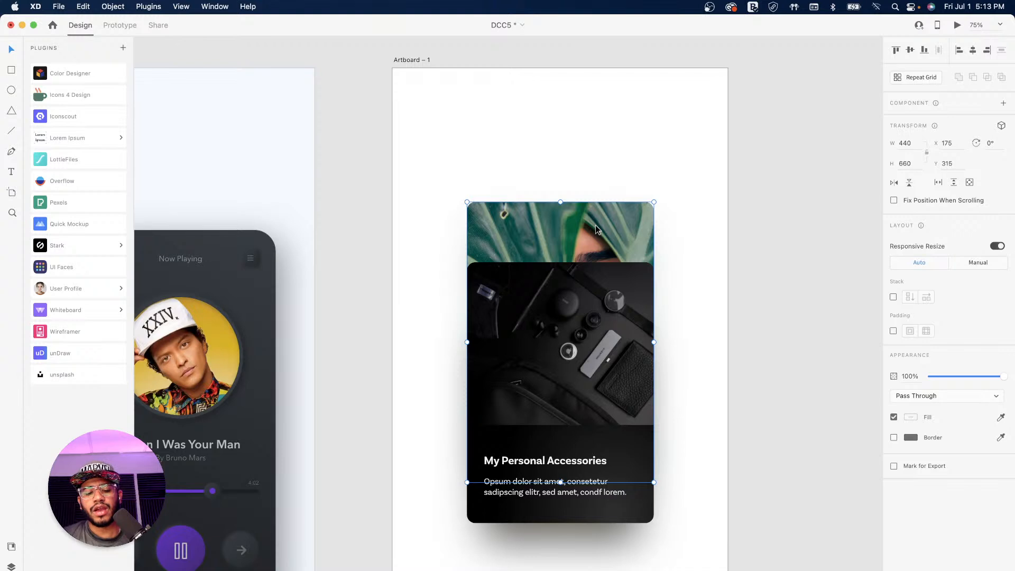
key("super+d")
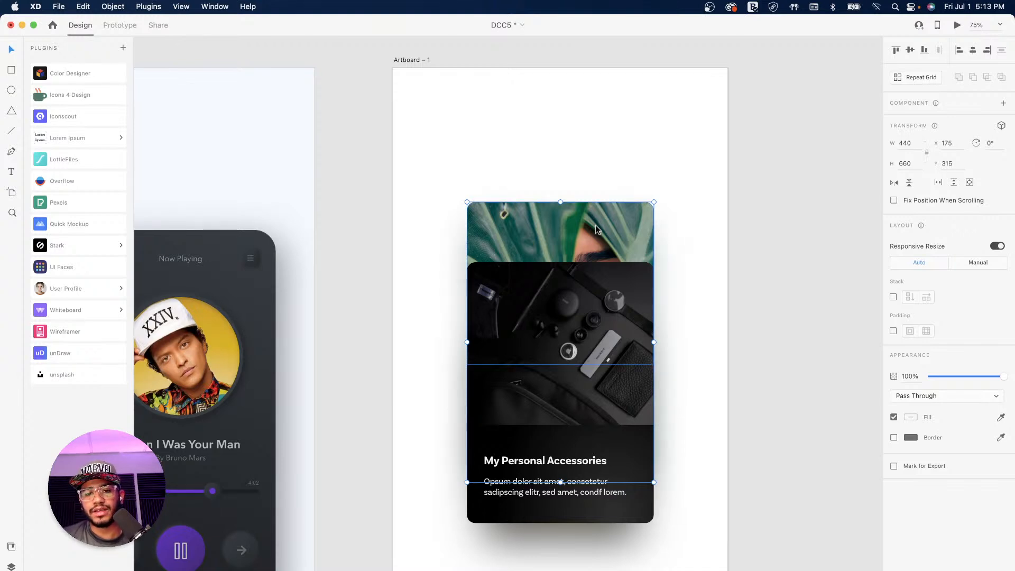
left_click_drag(598, 227, 601, 176)
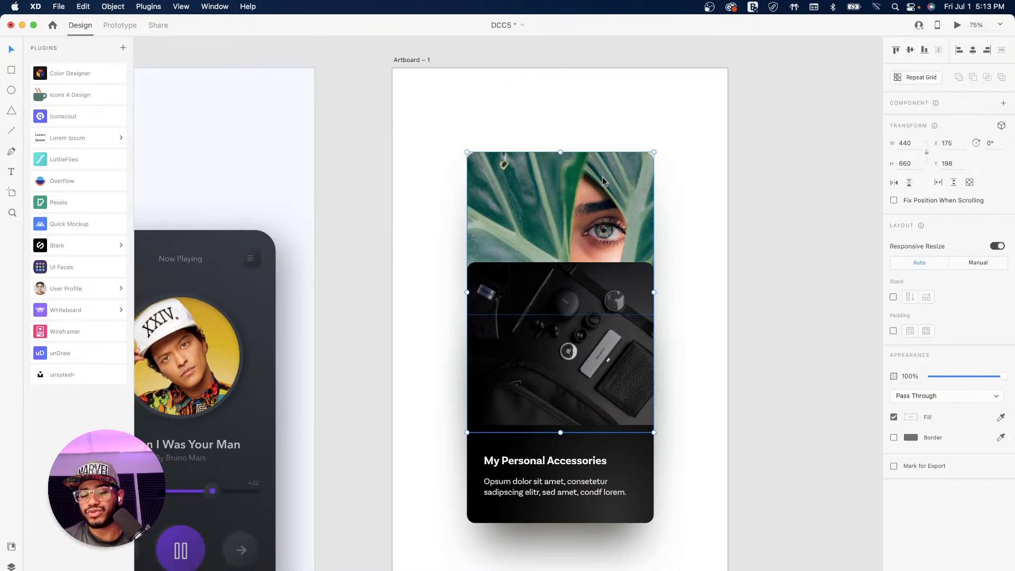
key("super+bracketleft")
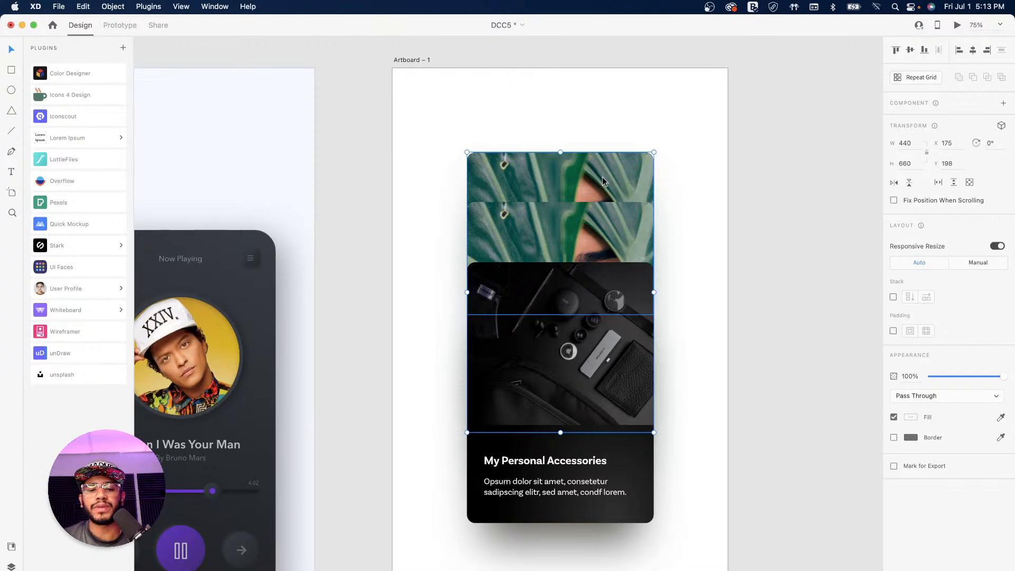
left_click_drag(602, 176, 603, 138)
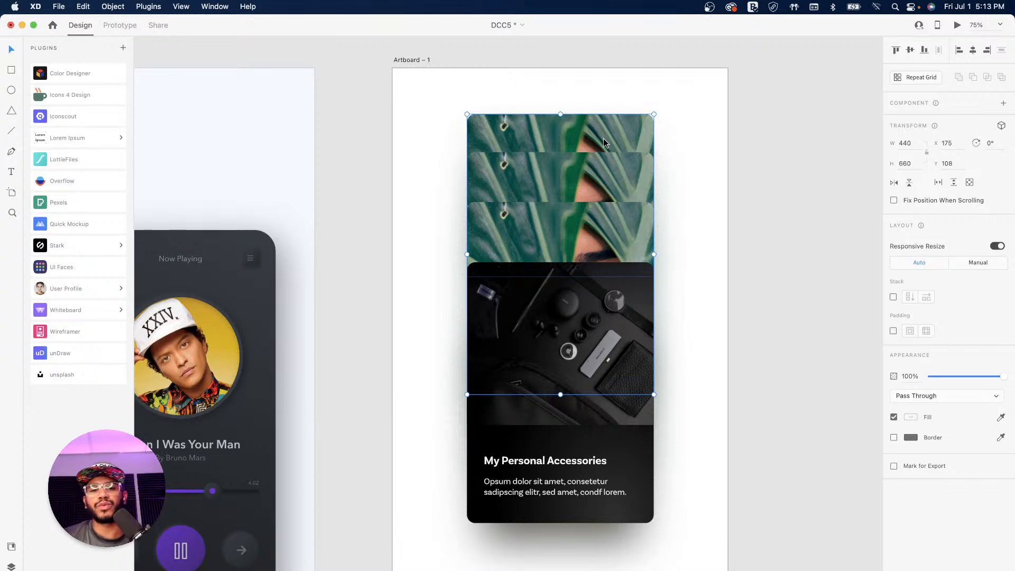
Step: Select the photo inside the middle Green Eyes card and search the Unsplash plugin for "sky"
left_click(697, 263)
left_click(583, 220)
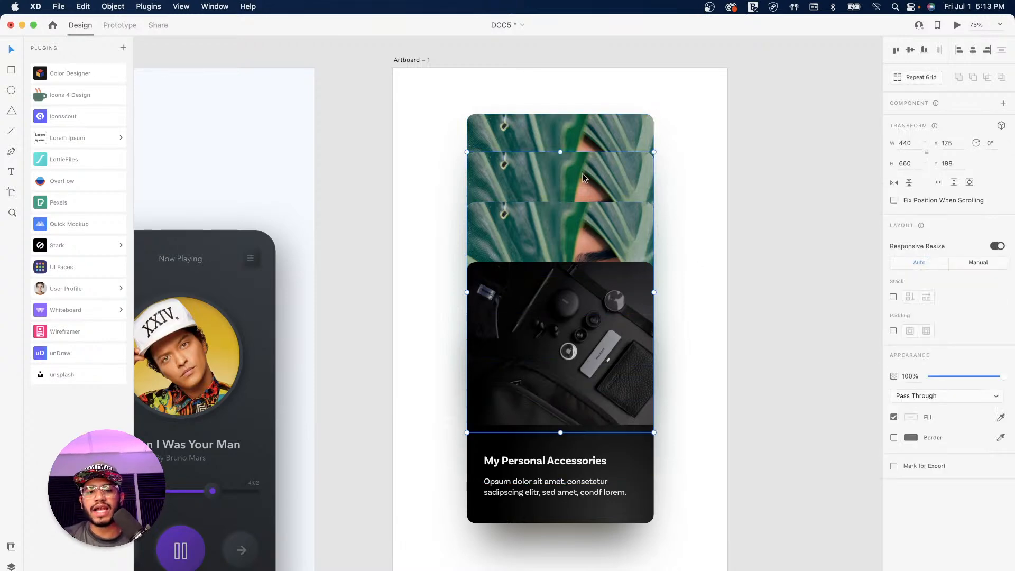
double_click(611, 167)
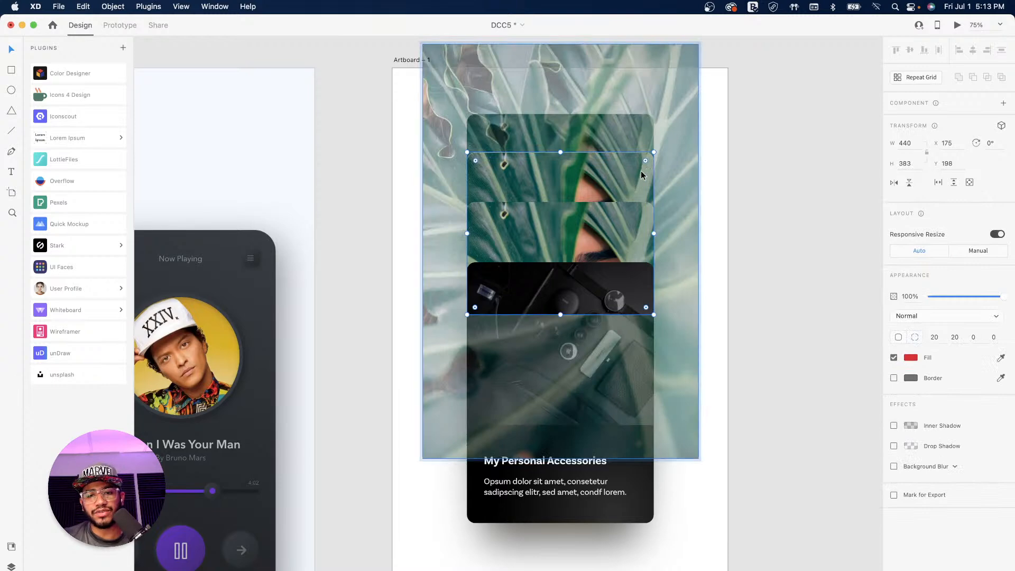
left_click(671, 176)
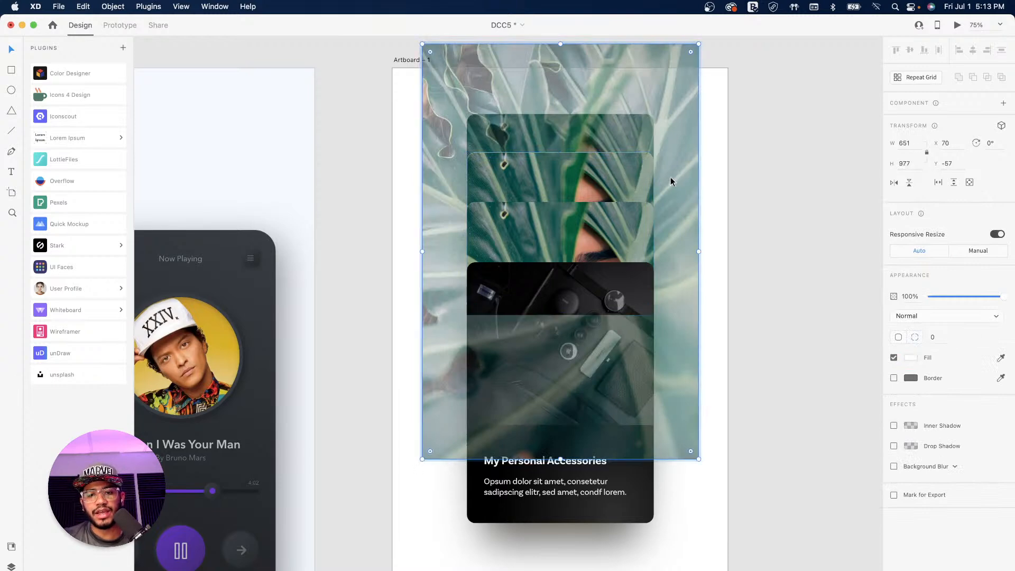
left_click(91, 375)
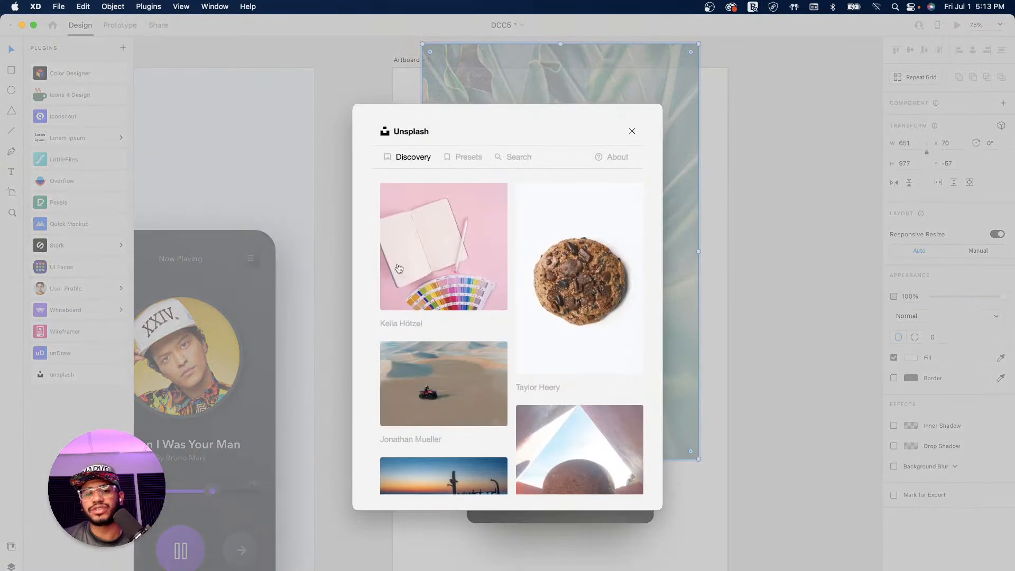
left_click(512, 157)
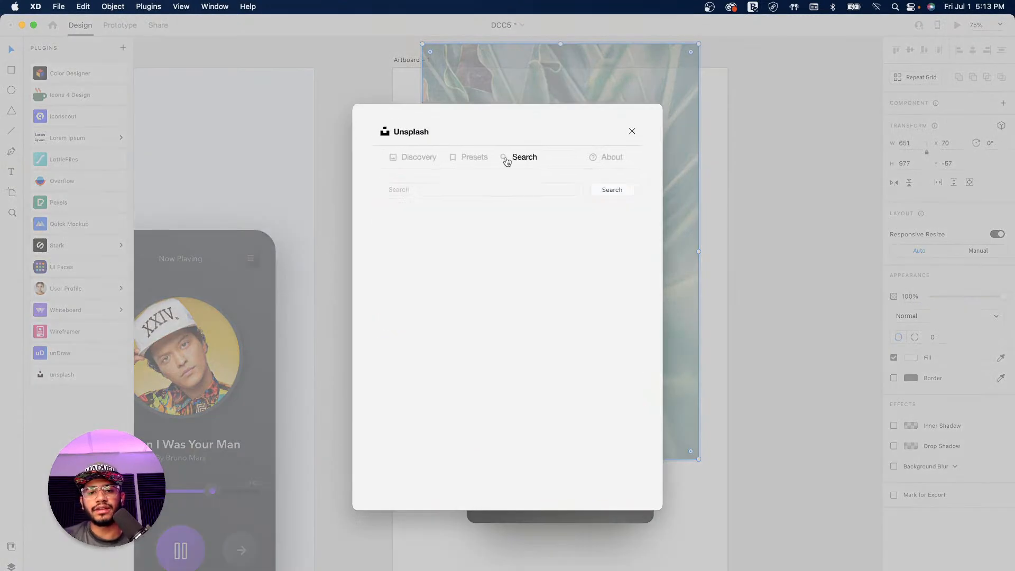
left_click(470, 190)
type("sky")
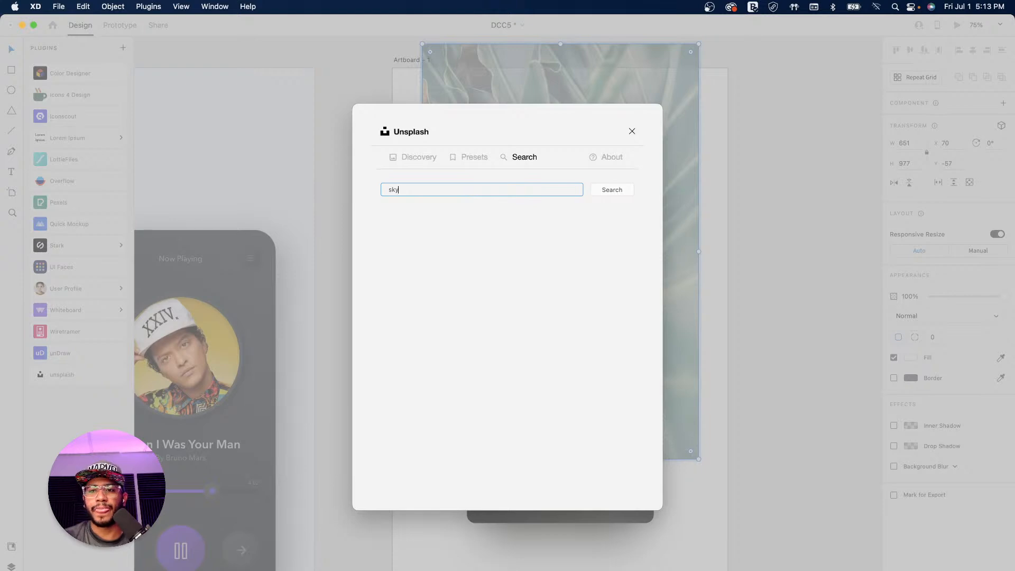
key("super+a")
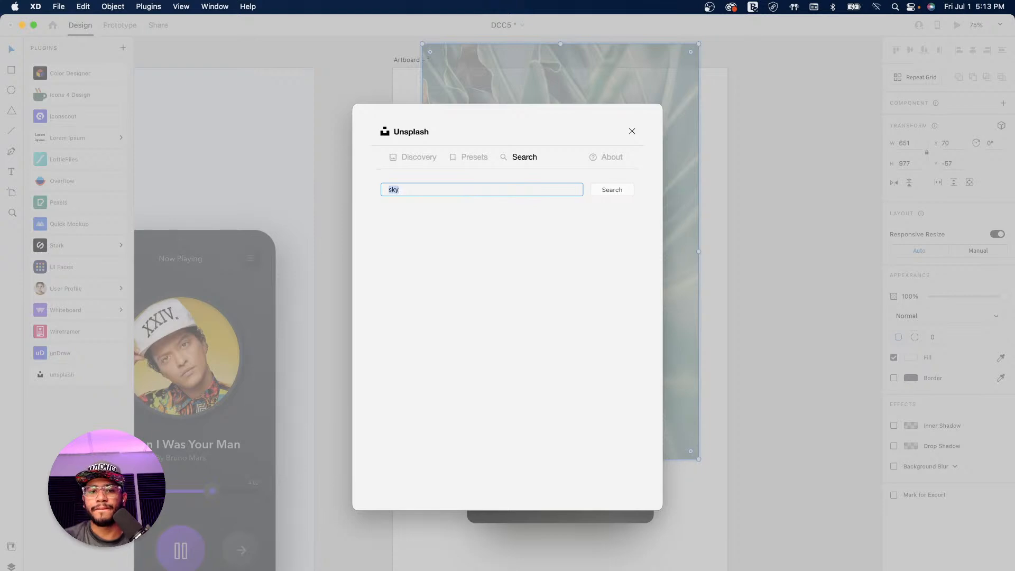
left_click(614, 189)
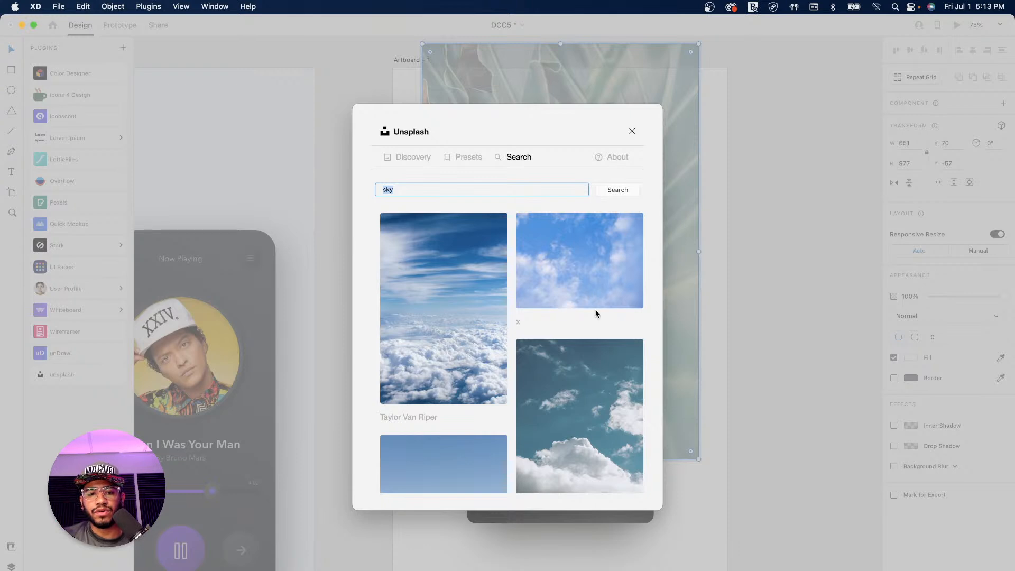
Step: Replace the middle card's photo with the tall blue sky picture above white clouds and close the plugin
scroll(595, 311, "down", 6)
scroll(583, 327, "up", 10)
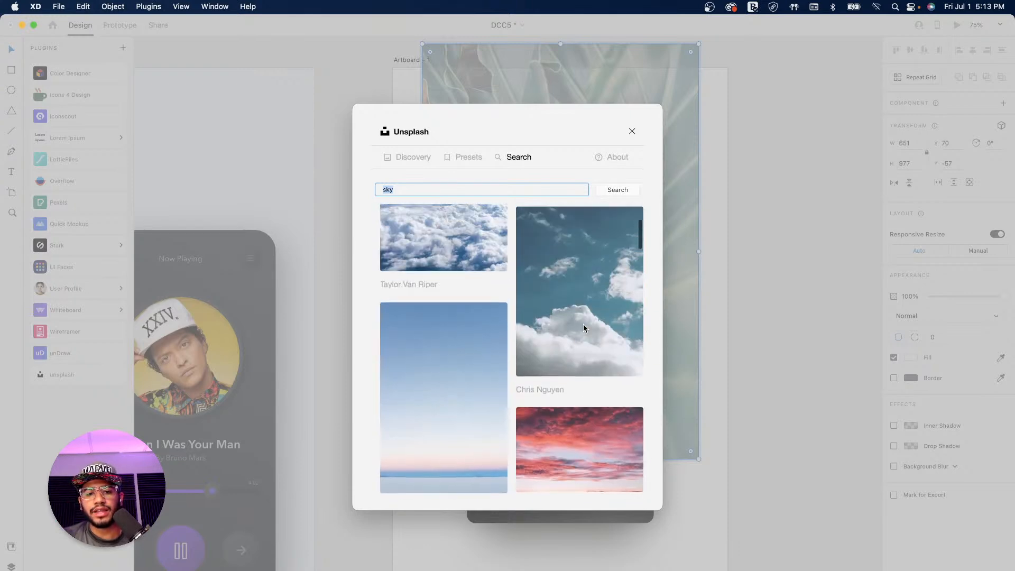
left_click(423, 261)
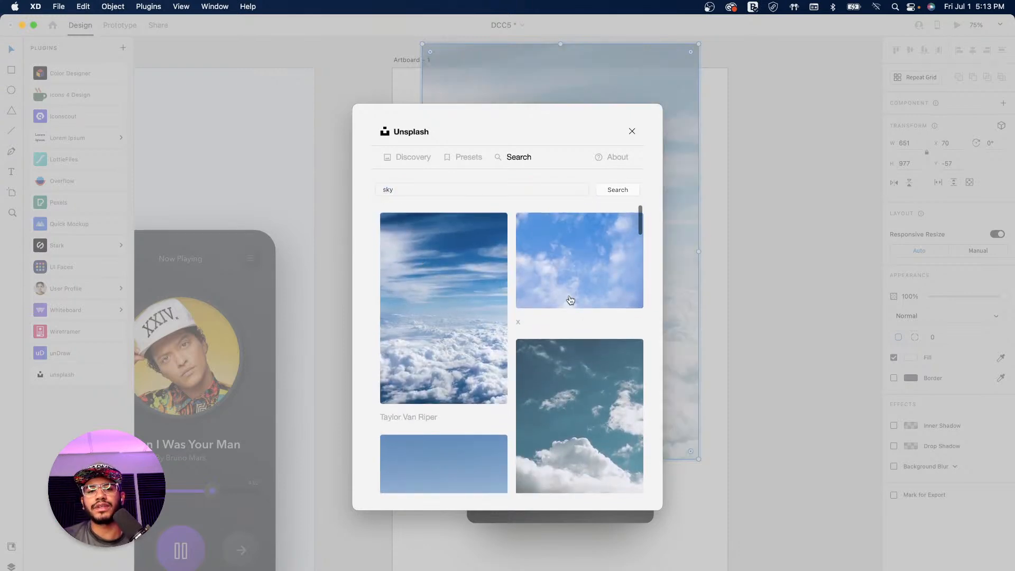
left_click(632, 132)
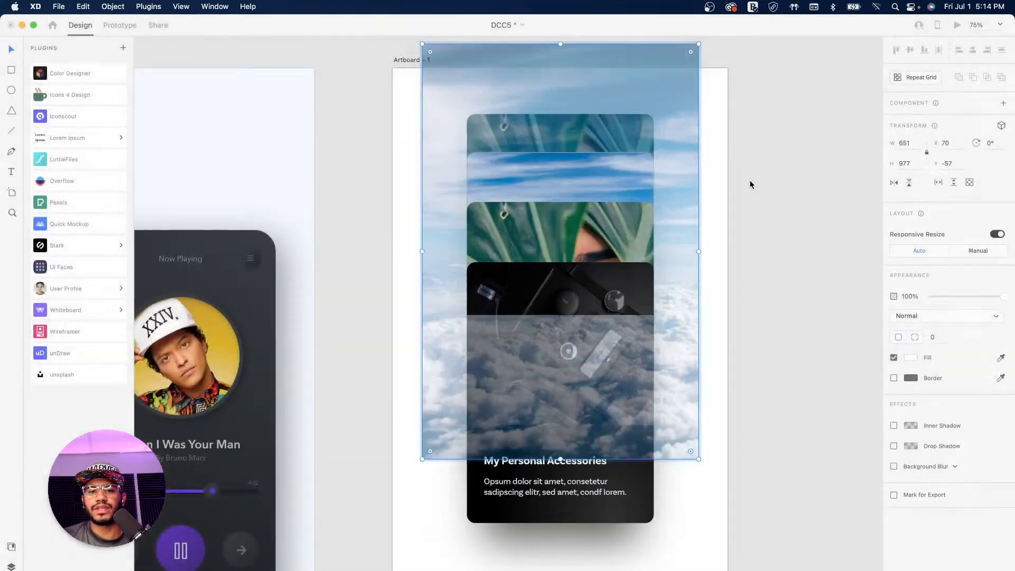
left_click(781, 176)
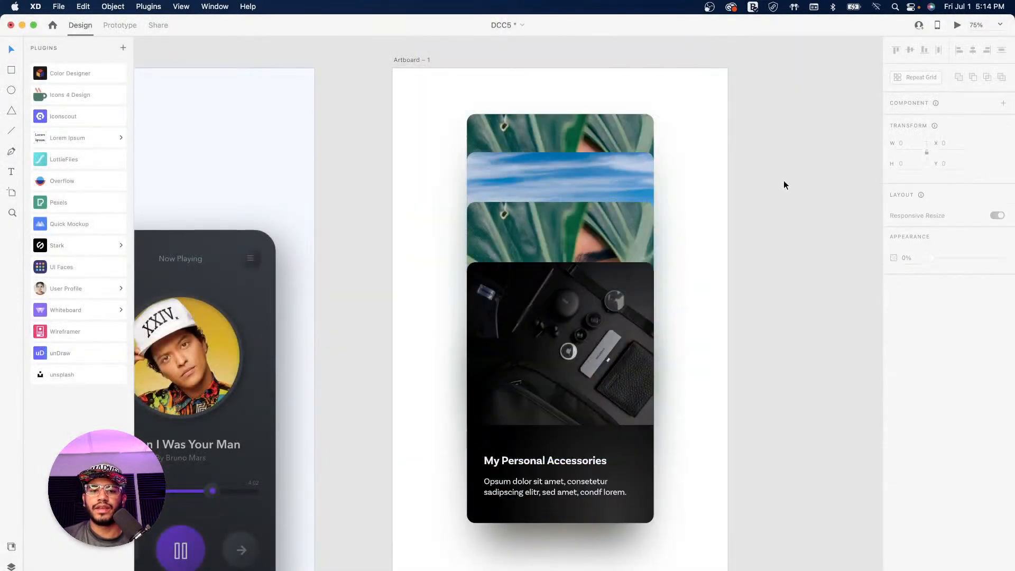
Step: Replace the rearmost card's leaf photo with the pink flowers picture from Unsplash's Discovery images
double_click(612, 131)
left_click(662, 125)
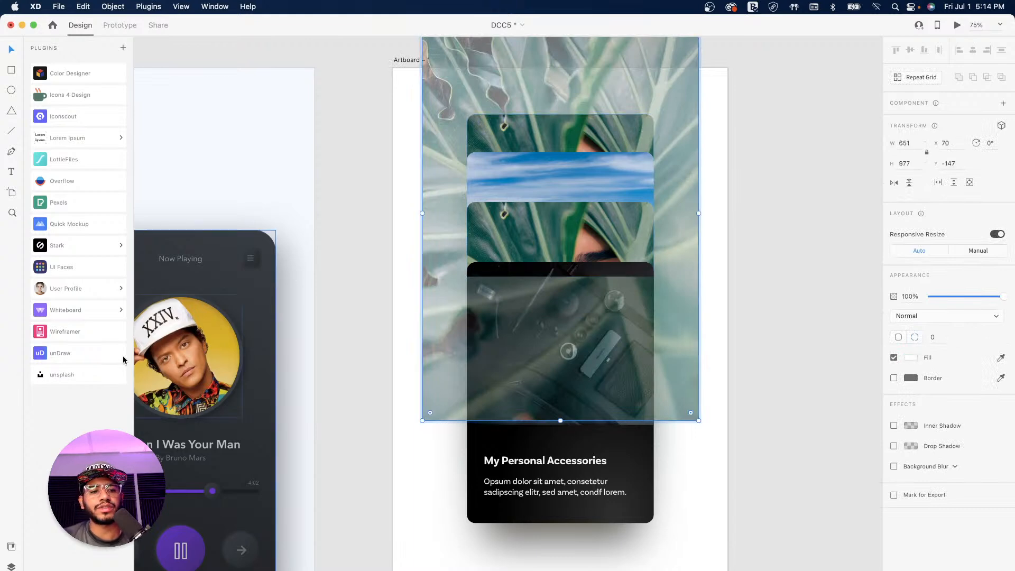
left_click(62, 374)
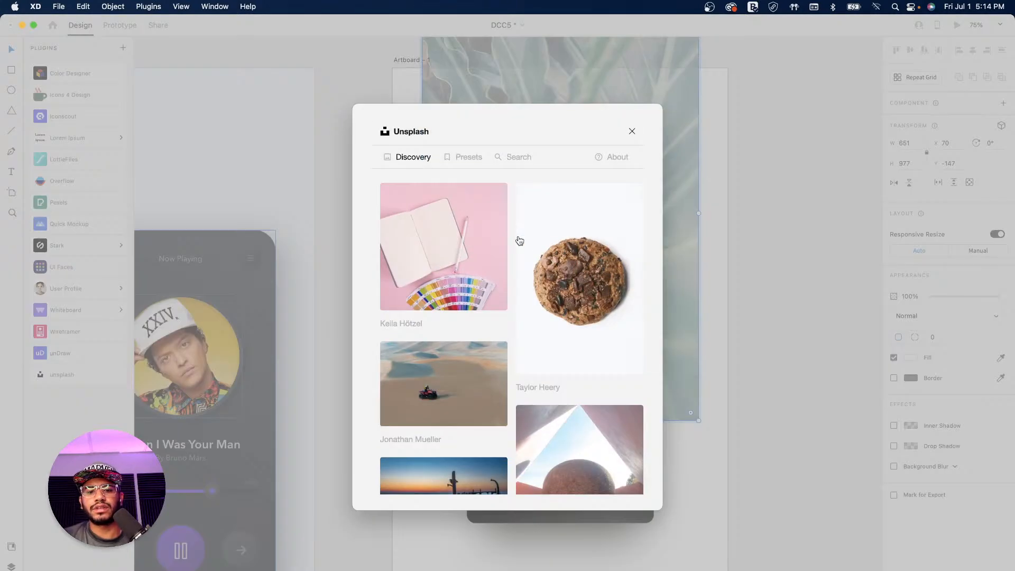
scroll(550, 351, "down", 10)
scroll(558, 344, "down", 10)
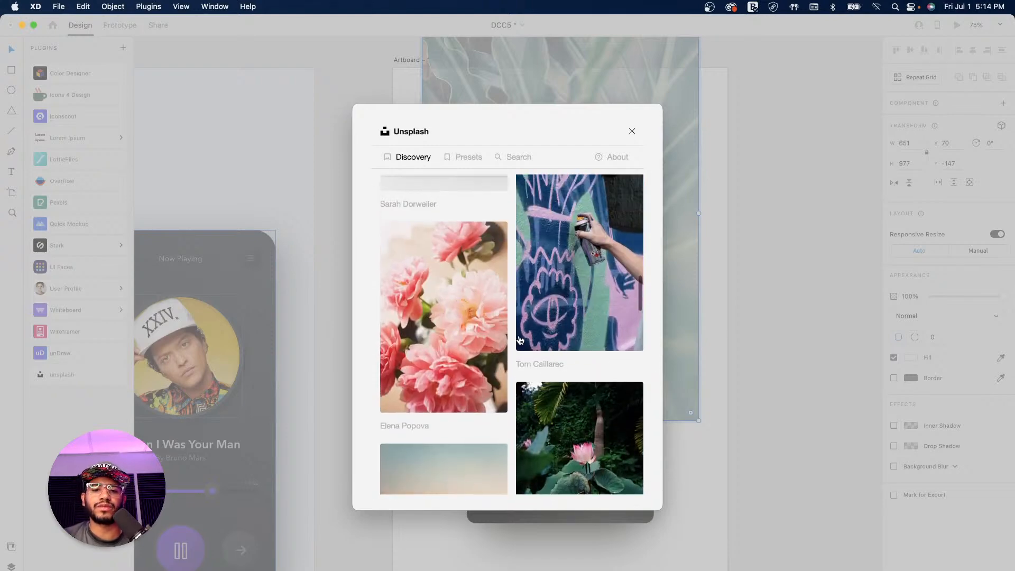
left_click(496, 318)
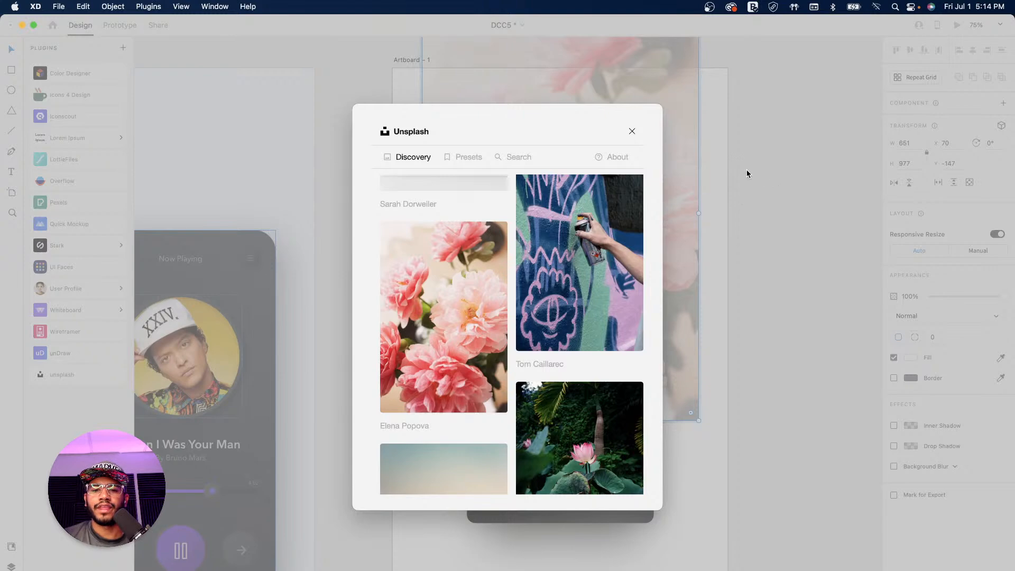
left_click(633, 132)
left_click(788, 174)
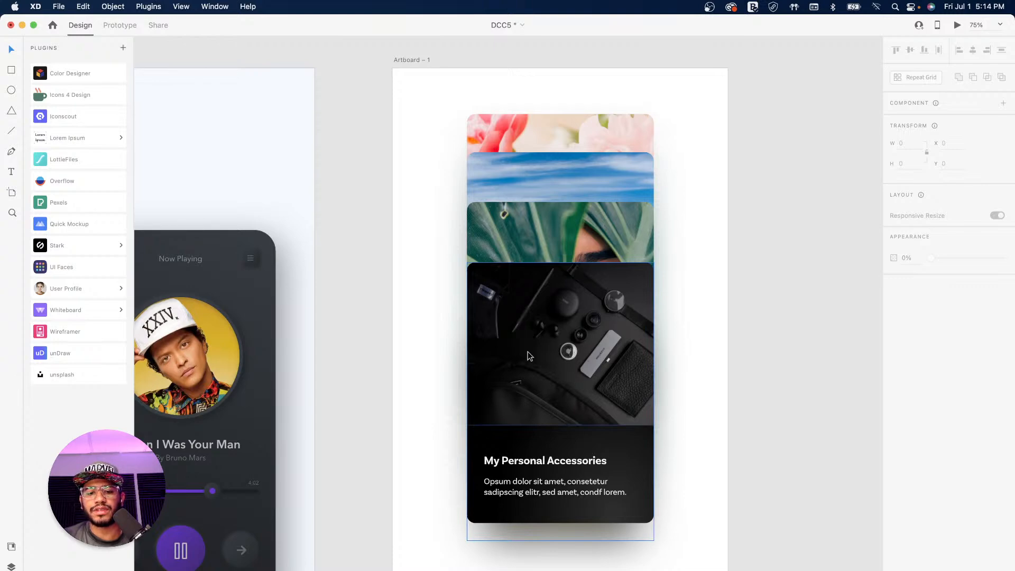
Step: Scale the three rear cards down progressively from their centres: Green Eyes to about 386 by 578, sky smaller, flowers about 288 by 430
left_click(598, 221)
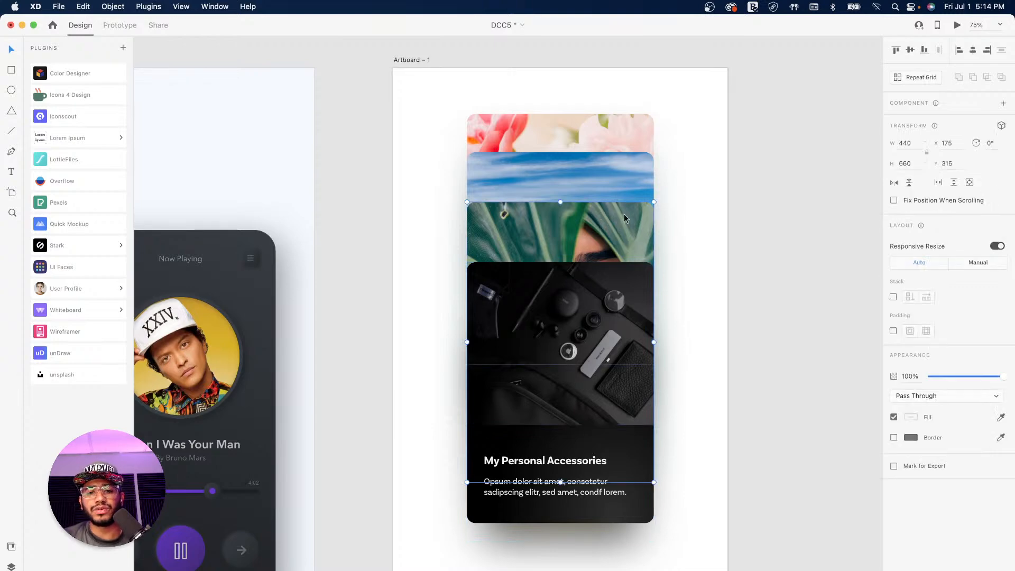
left_click_drag(654, 202, 642, 212)
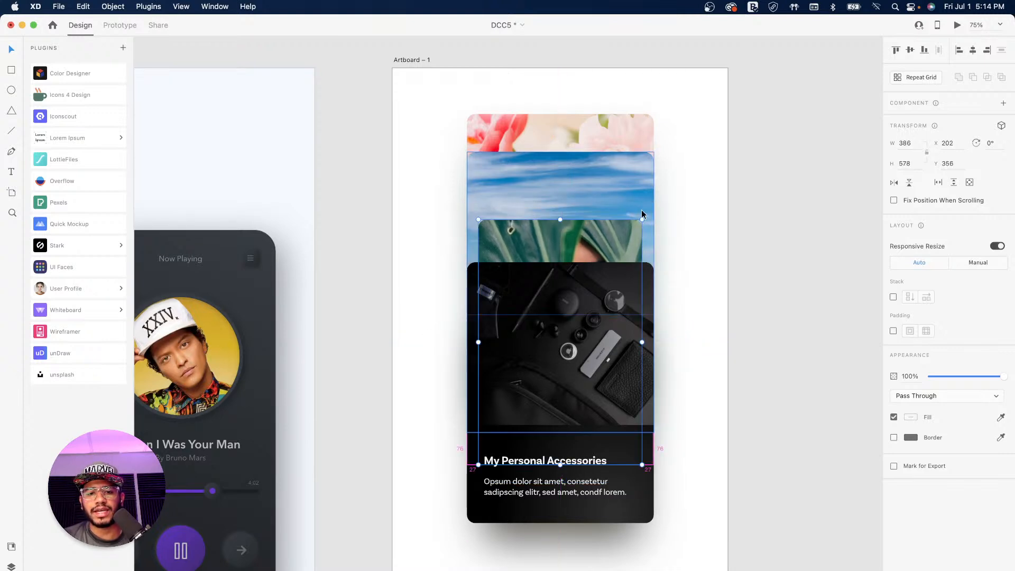
left_click(611, 168)
left_click_drag(654, 152, 631, 170)
left_click(643, 138)
left_click_drag(652, 114, 620, 145)
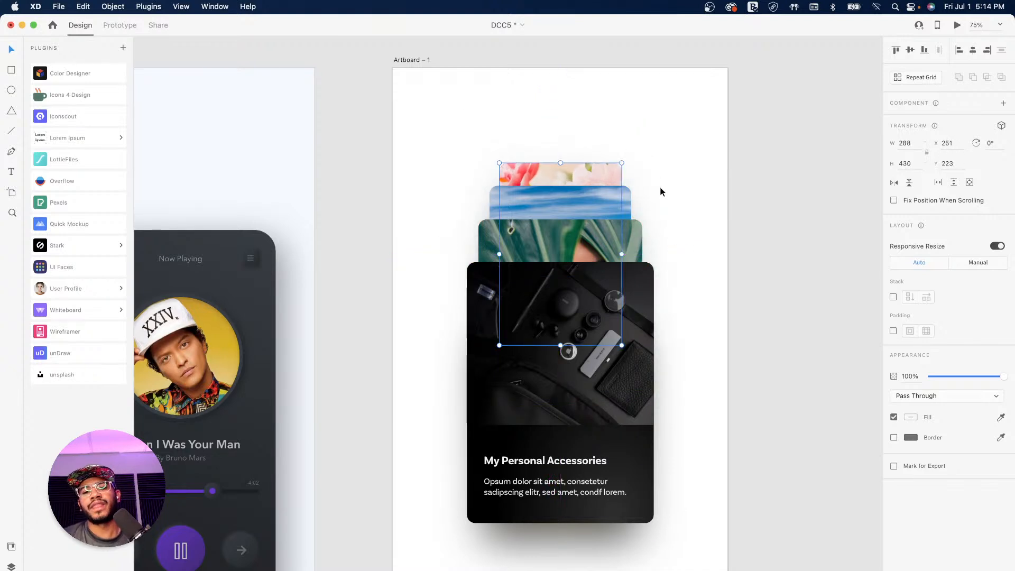
left_click(665, 173)
Step: Spread the stack vertically by moving the accessories card slightly down and the sky and flowers cards up
left_click_drag(653, 214, 592, 161)
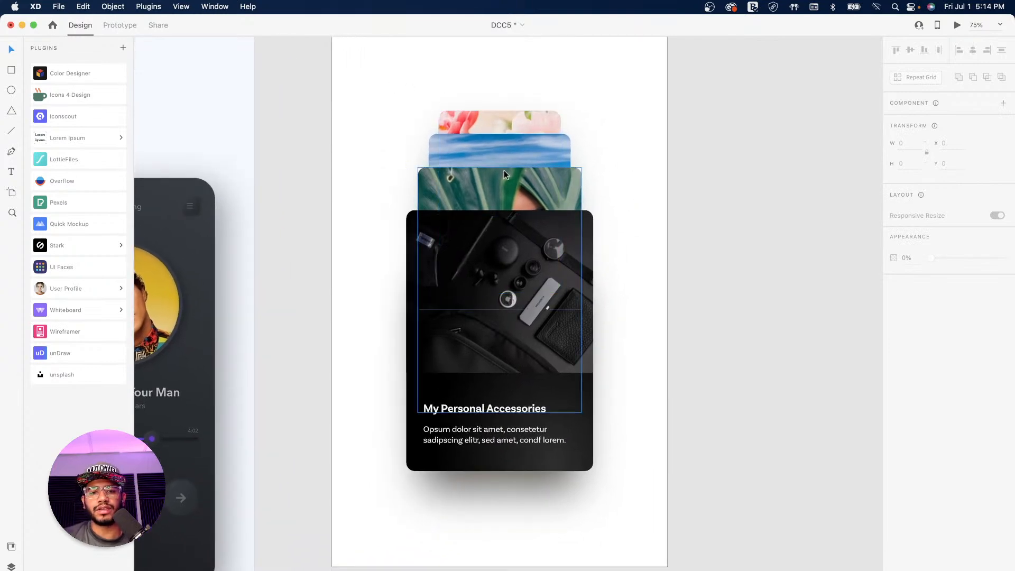
left_click_drag(521, 271, 536, 259)
left_click_drag(541, 150, 529, 71)
left_click(631, 163)
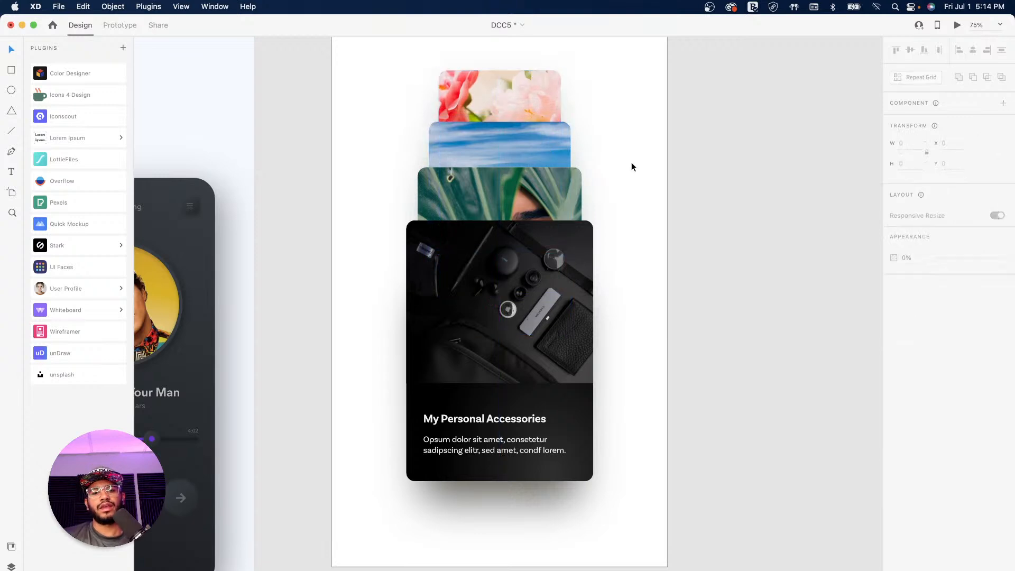
Step: Move the whole four-card stack slightly down on its artboard and nudge the flowers card down closer to the sky card
key("super+minus")
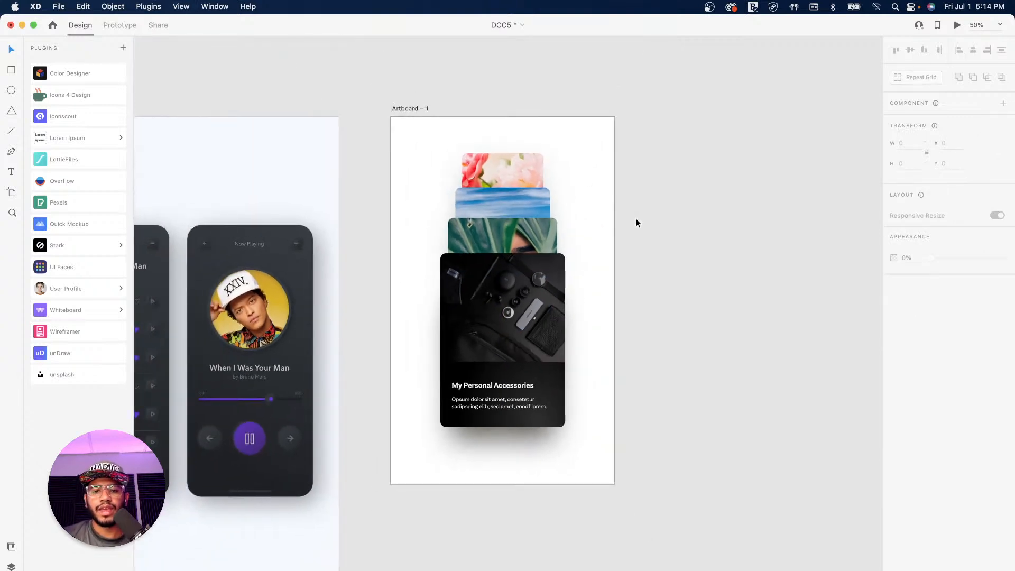
left_click_drag(428, 140, 582, 407)
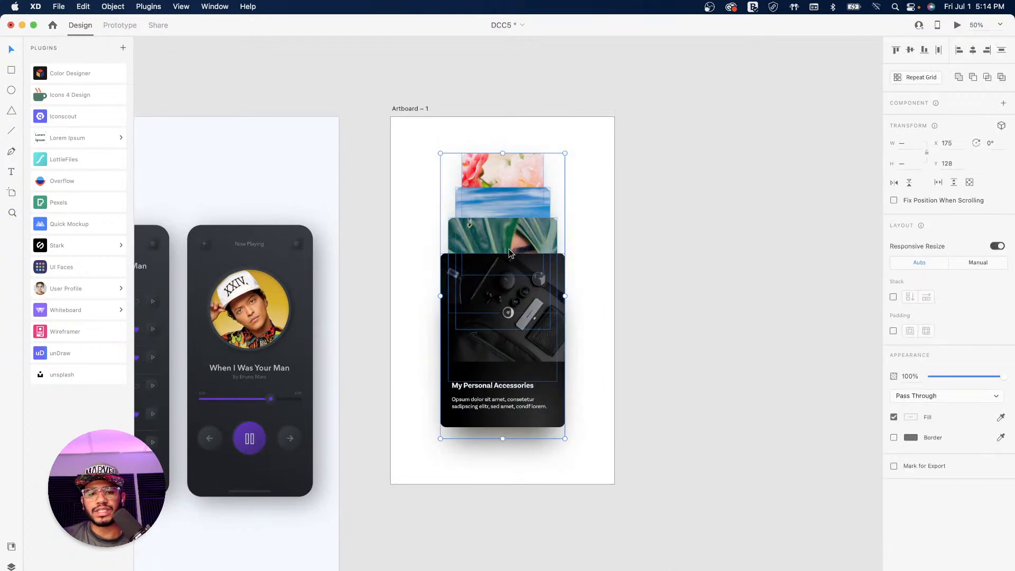
mouse_move(508, 246)
left_mouse_down()
mouse_move(509, 263)
mouse_move(519, 258)
left_mouse_up()
left_click(655, 140)
left_click_drag(706, 166, 575, 193)
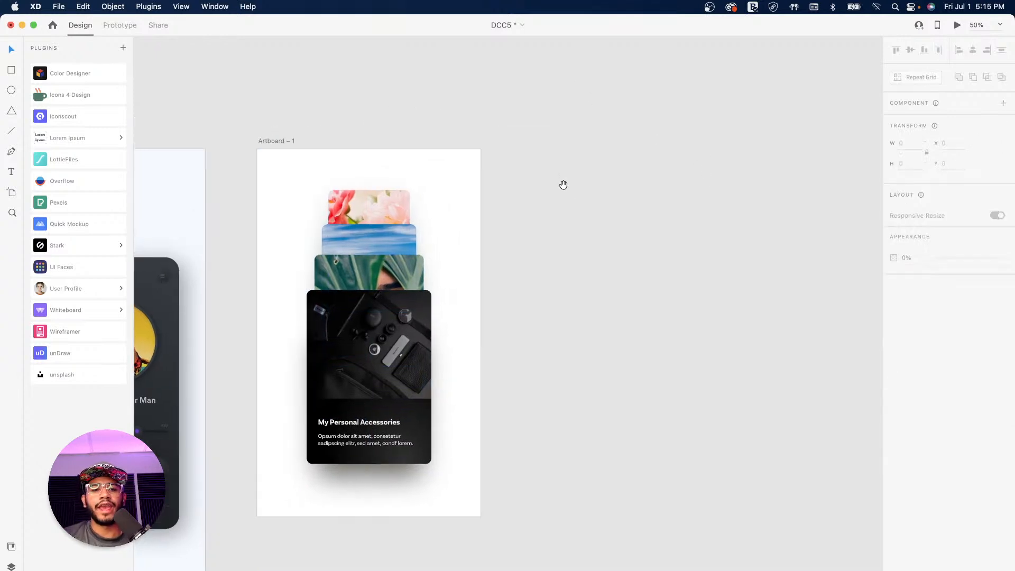
left_click_drag(363, 220, 375, 210)
Step: Duplicate the card-stack artboard and place the copy beside the original on its right
left_click(258, 109)
left_click(273, 141)
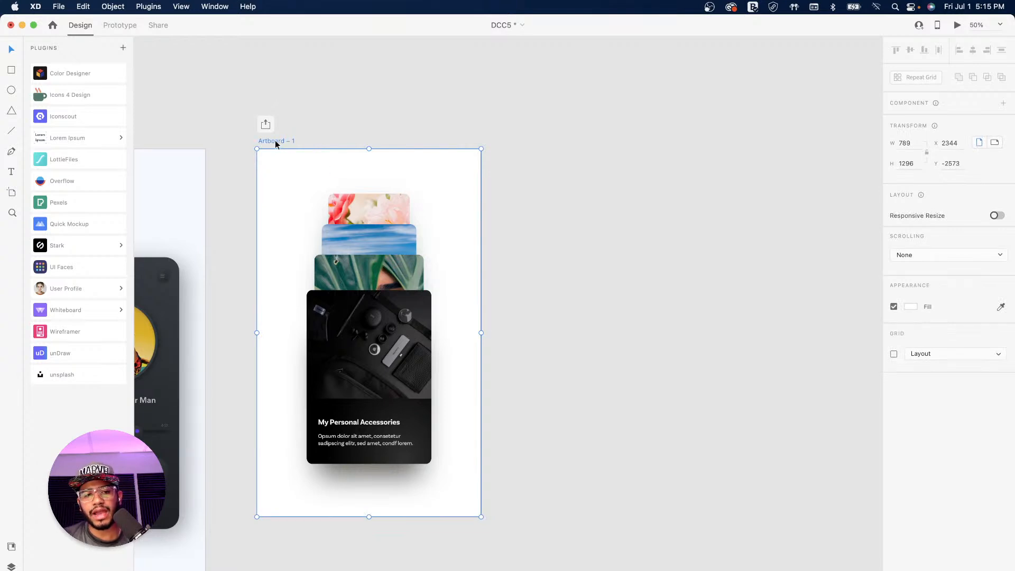
left_click_drag(275, 143, 537, 150, "alt")
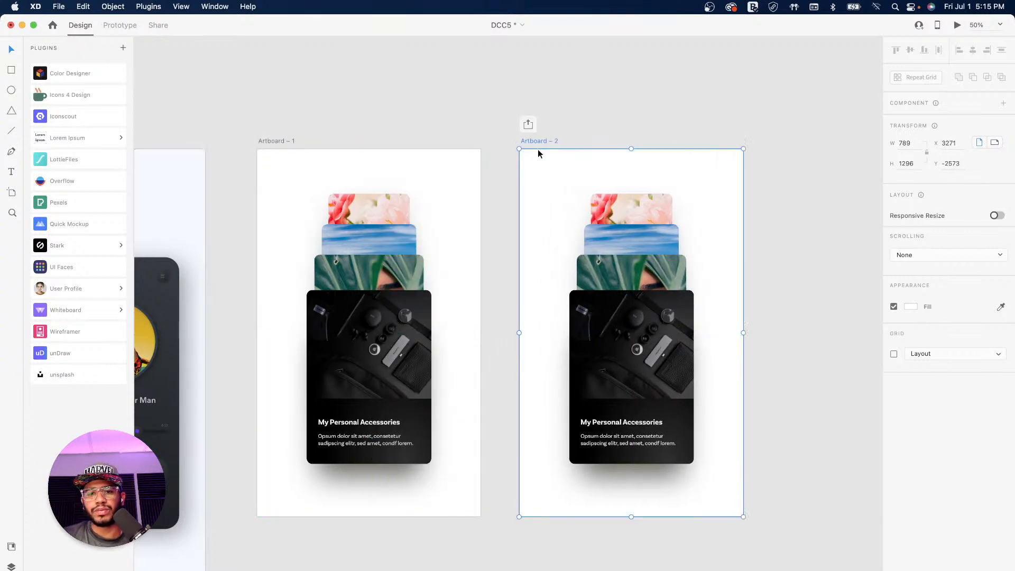
left_click(672, 171)
scroll(581, 175, "right", 5)
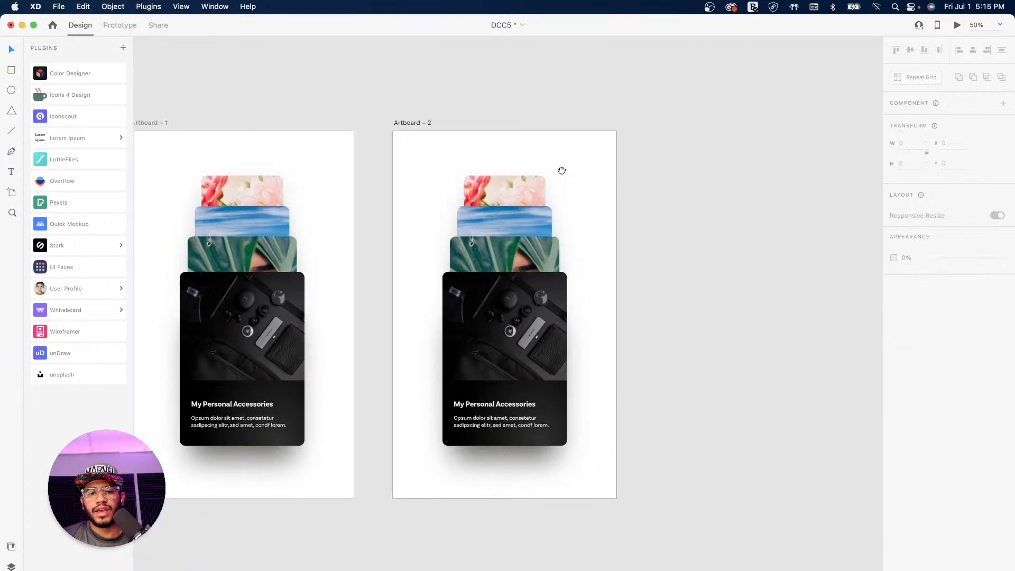
Step: Turn on 3D transforms for all four cards on Artboard – 2 and rotate them to -56° about the X axis
left_click_drag(472, 174, 625, 483)
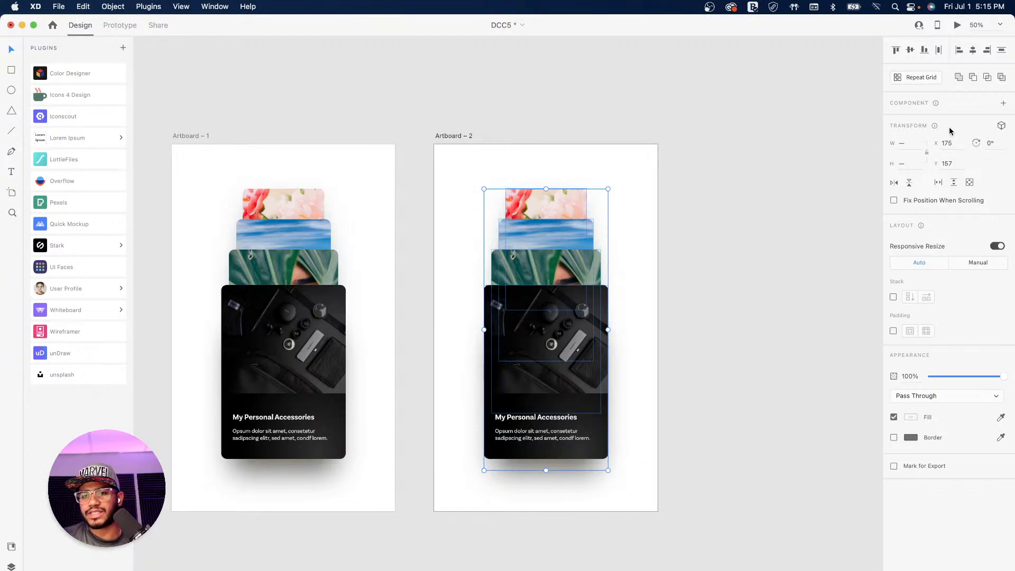
left_click(1001, 126)
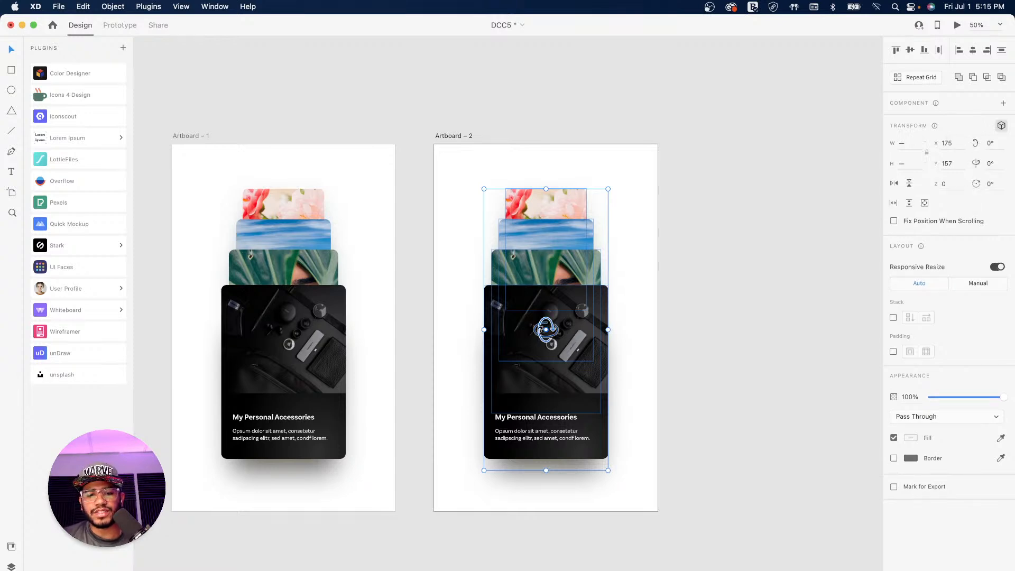
left_click_drag(539, 329, 537, 388)
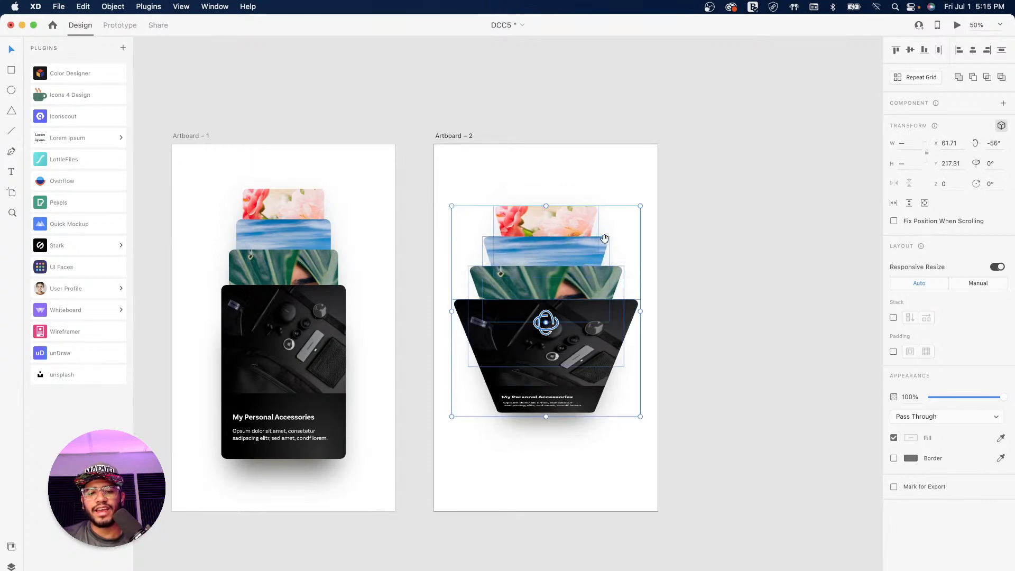
Step: Duplicate Artboard – 2 with its tilted cards and place the copy on its right
left_click_drag(543, 127, 455, 128)
left_click(363, 138)
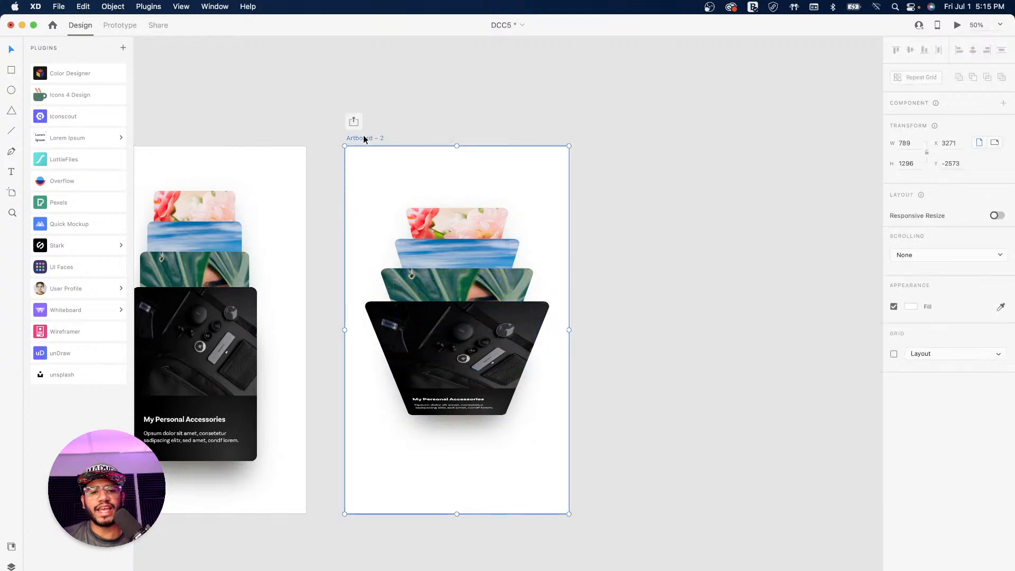
left_click_drag(357, 140, 620, 152)
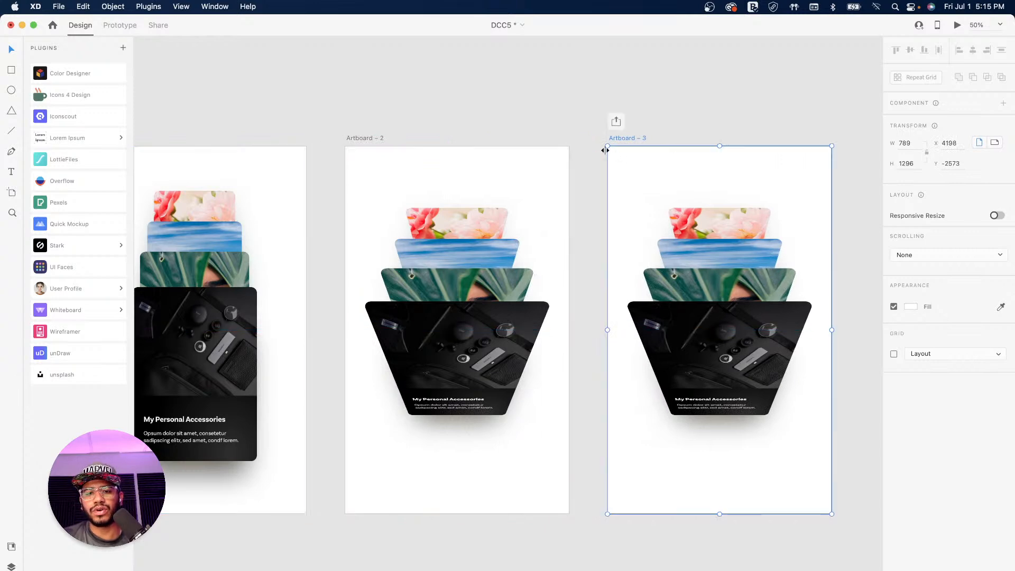
Step: Tilt all four cards on Artboard – 3 the opposite way, to 19° about the X axis
left_click(696, 192)
left_click_drag(648, 180, 789, 426)
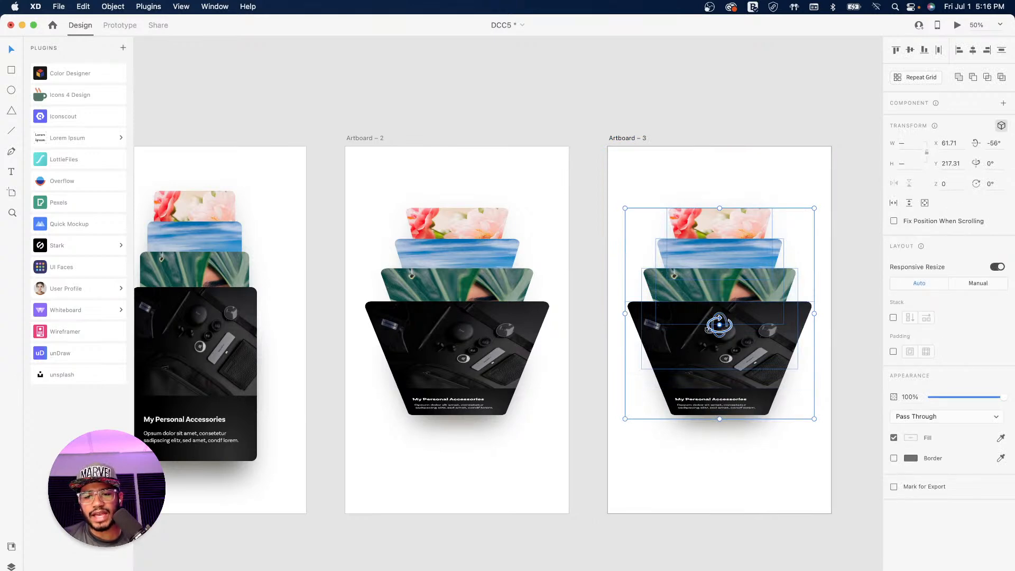
left_click_drag(719, 324, 717, 248)
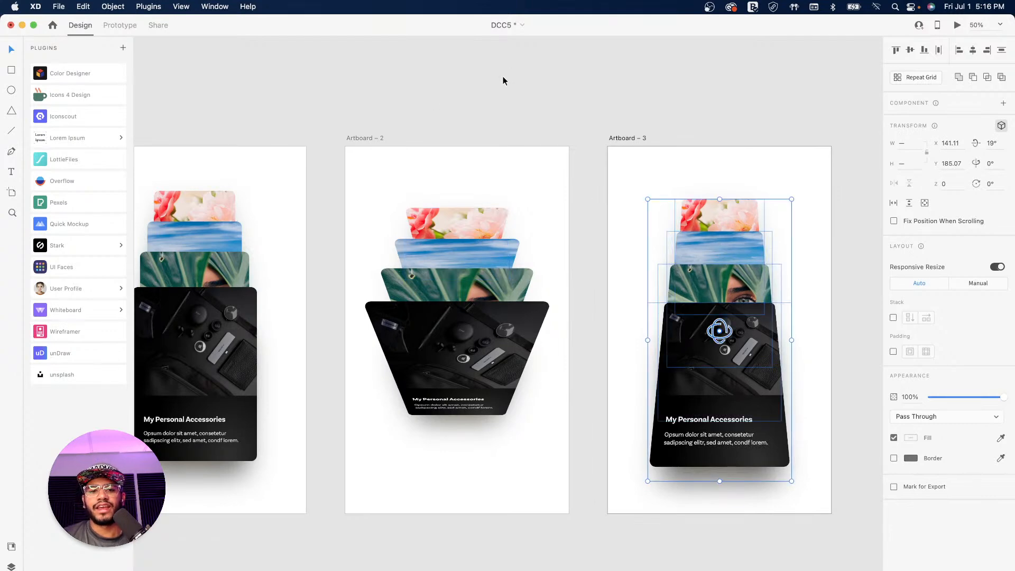
Step: Preview the design starting from Artboard – 1, flip through the three artboards, and close the preview
left_click(487, 87)
left_click_drag(473, 109, 596, 132)
scroll(546, 126, "right", 5)
left_click_drag(530, 136, 704, 146)
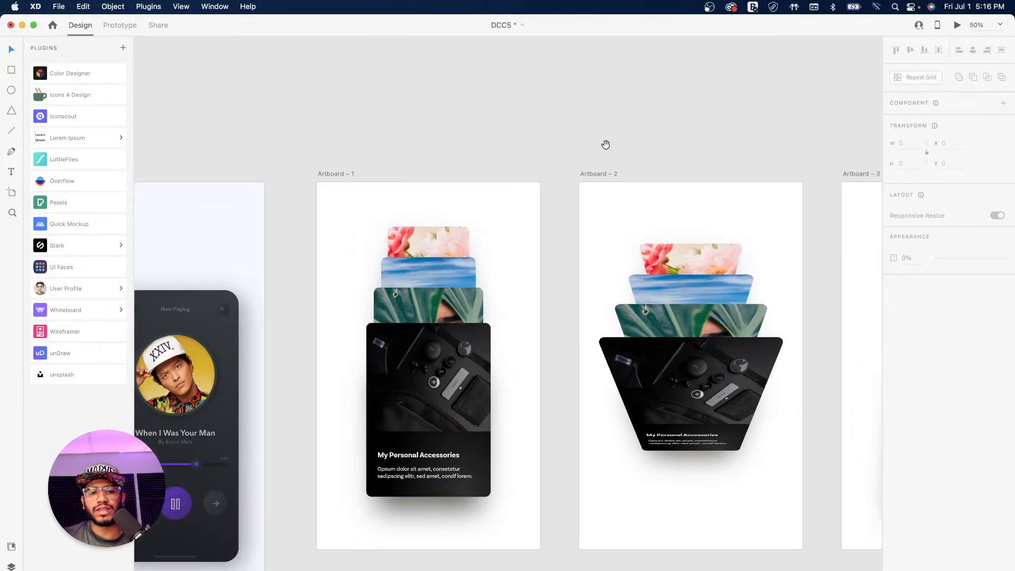
left_click_drag(603, 145, 524, 150)
left_click(236, 179)
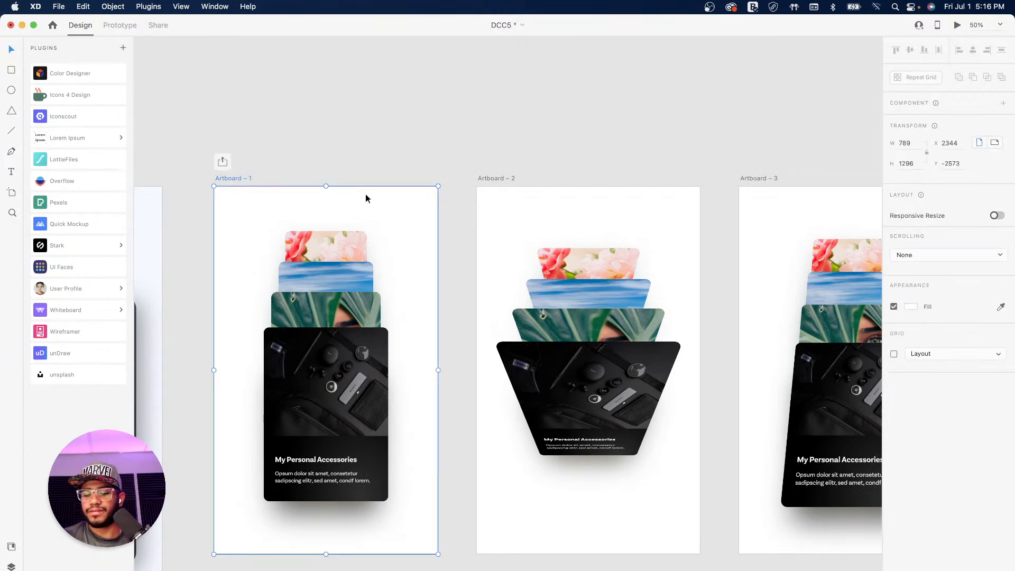
key("super+Return")
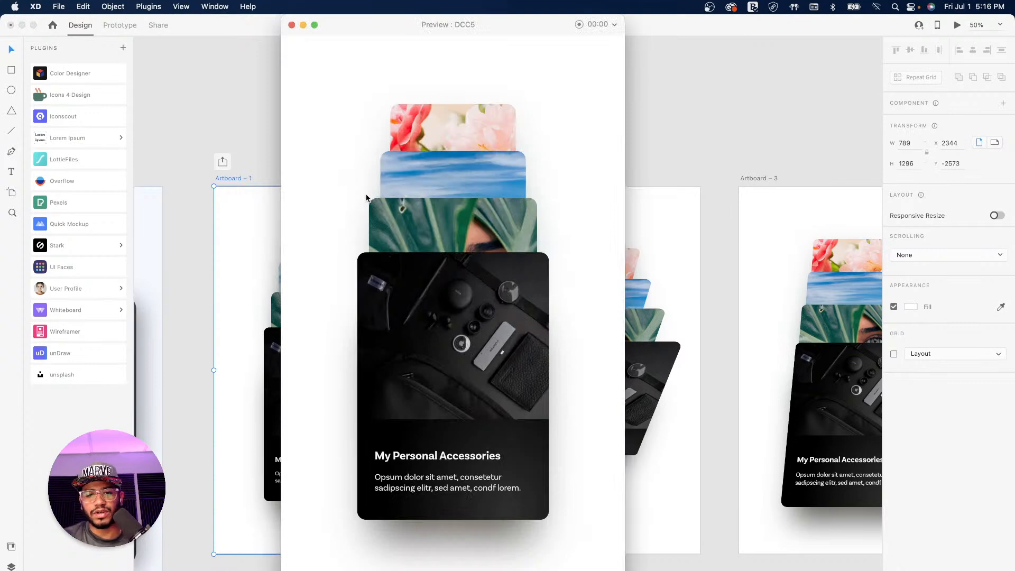
left_click(367, 195)
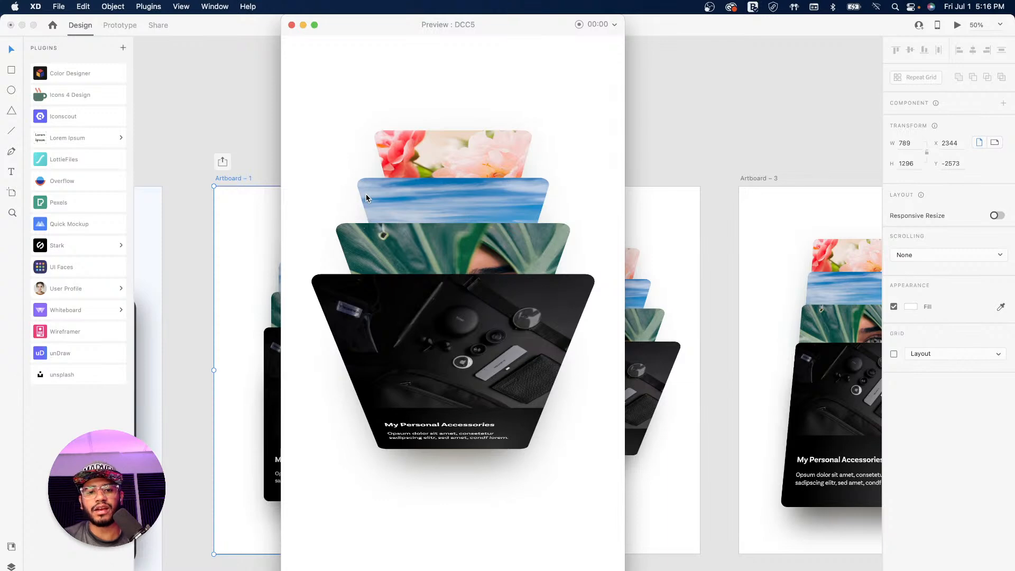
left_click(366, 197)
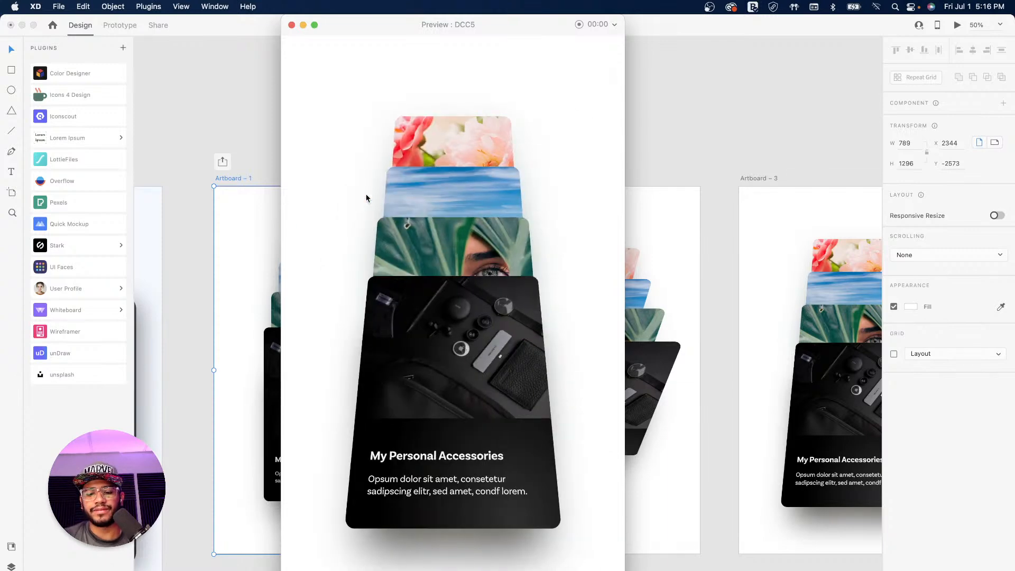
left_click(367, 198)
left_click(368, 197)
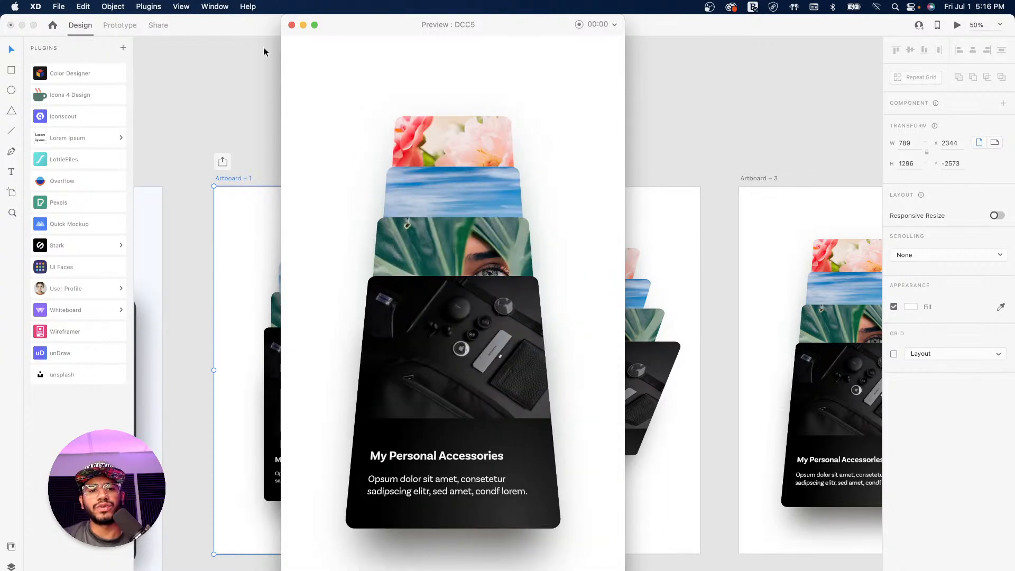
left_click(291, 25)
Step: In Prototype mode, link Artboard – 1 to Artboard – 2 and set the interaction's trigger to Time
left_click(424, 153)
scroll(439, 138, "right", 2)
left_click_drag(453, 138, 426, 120)
left_click(199, 155)
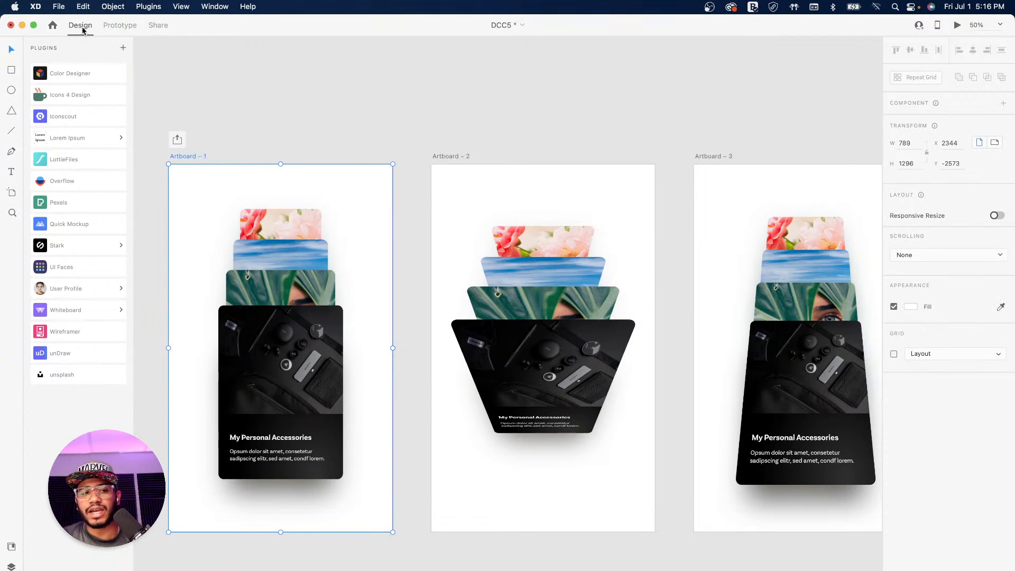
left_click(123, 25)
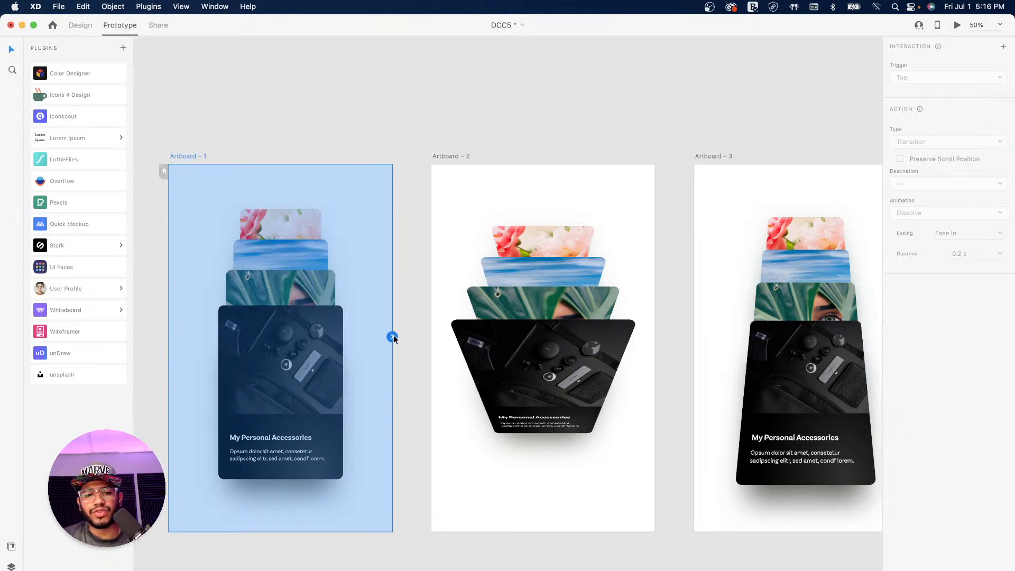
left_click_drag(392, 337, 458, 391)
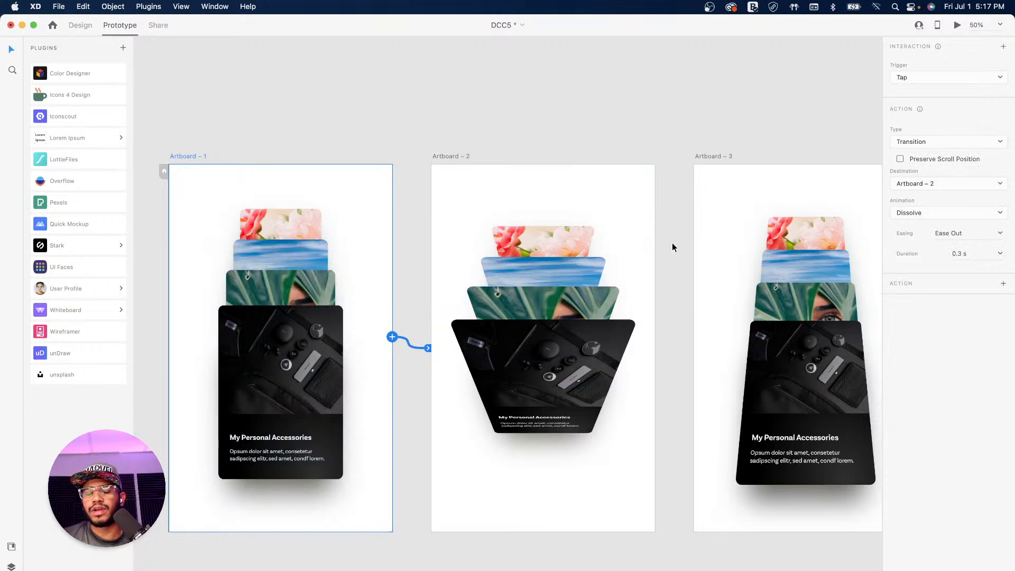
left_click(940, 79)
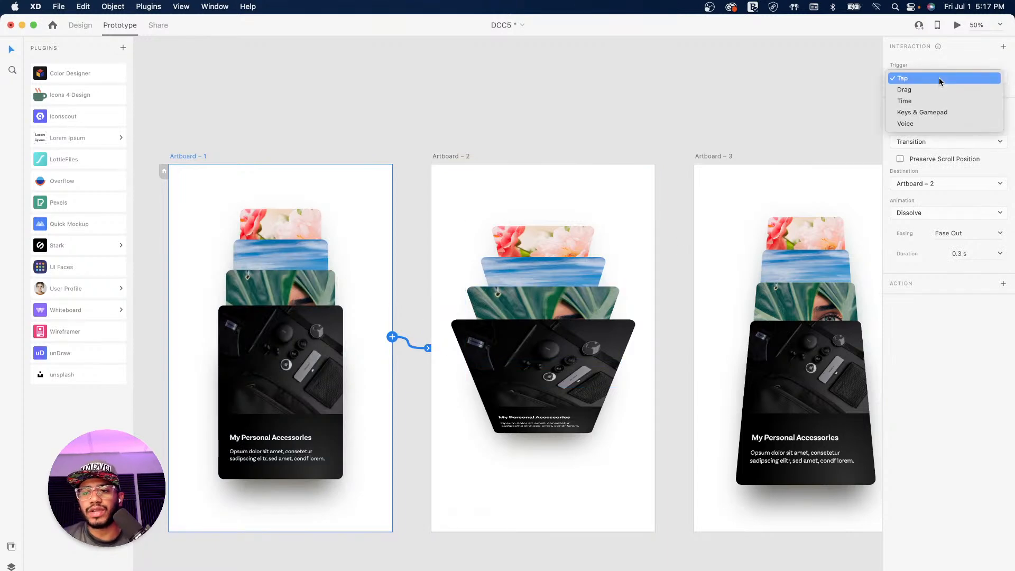
left_click(909, 100)
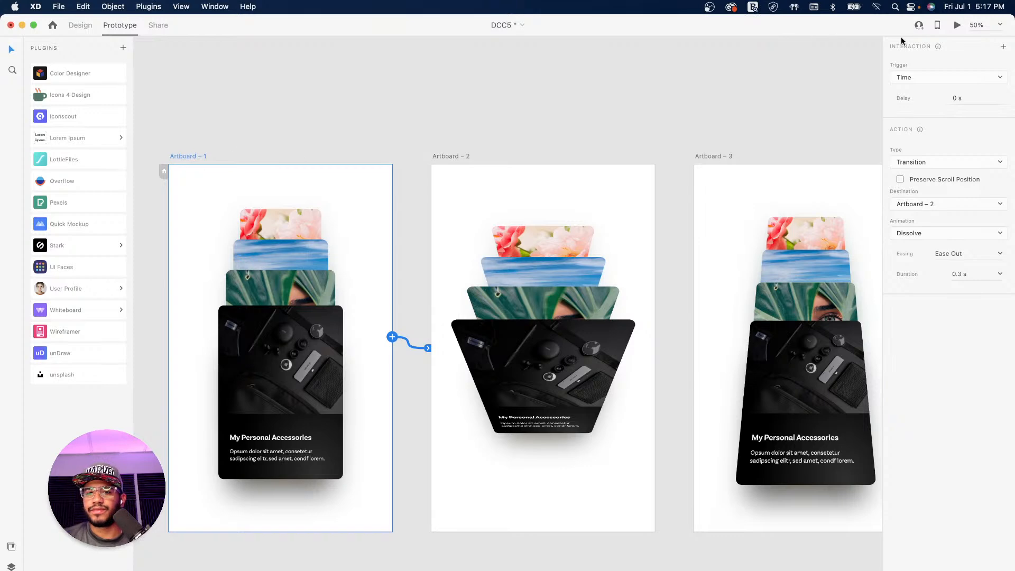
Step: Set Artboard – 1 as the flow's home screen and preview the timed transition to Artboard – 2
left_click(957, 25)
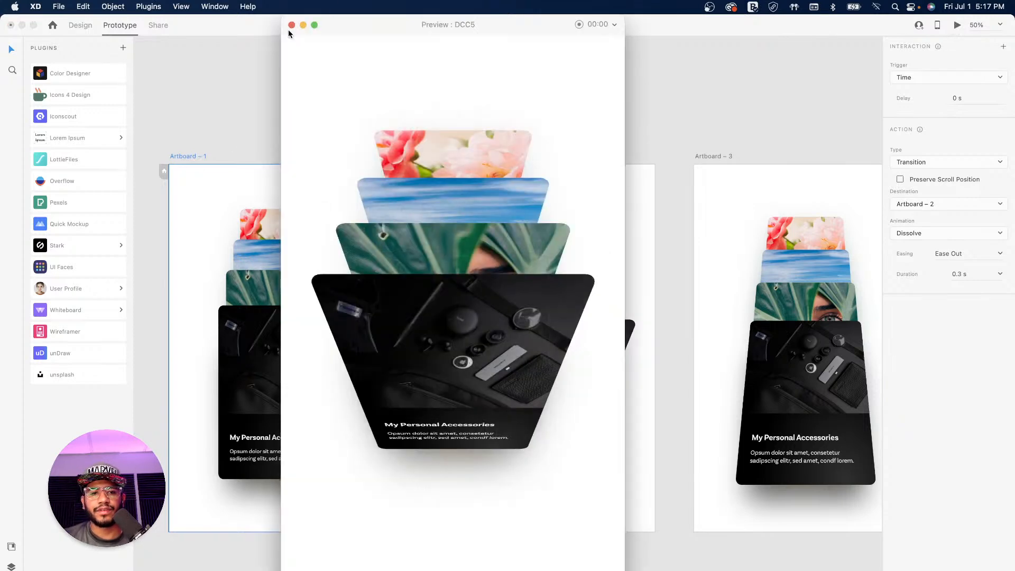
left_click(291, 26)
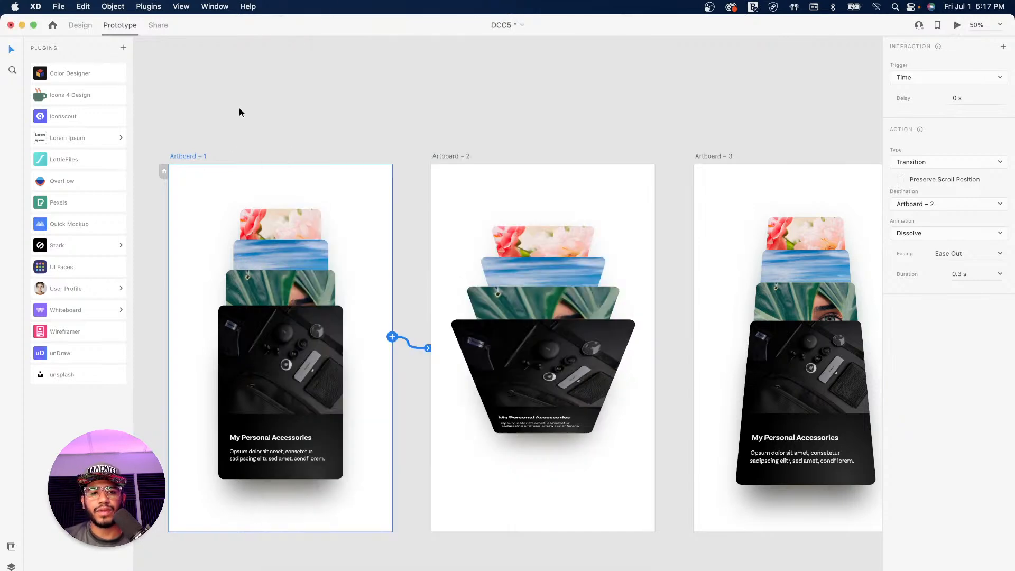
left_click(162, 173)
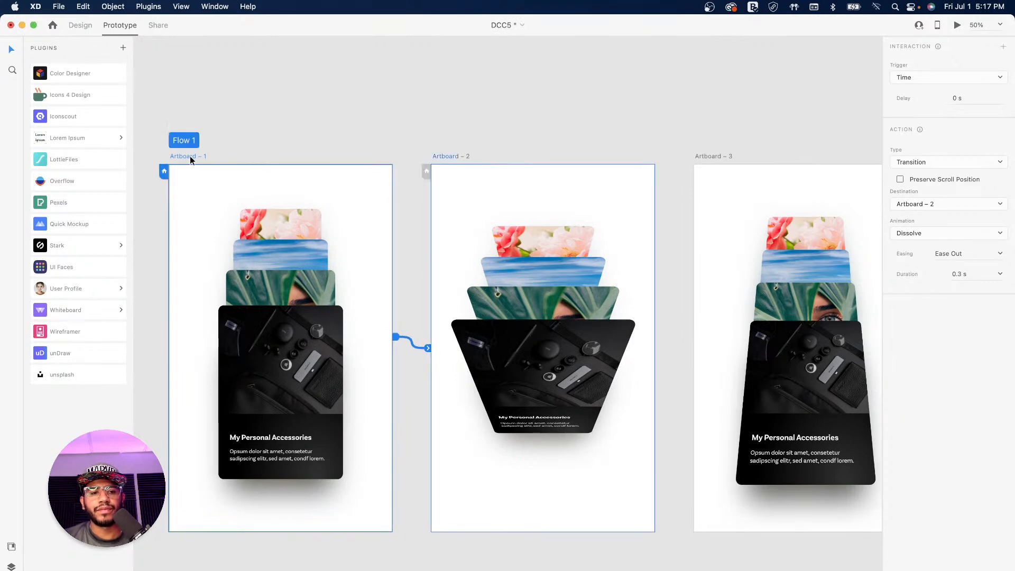
left_click(958, 25)
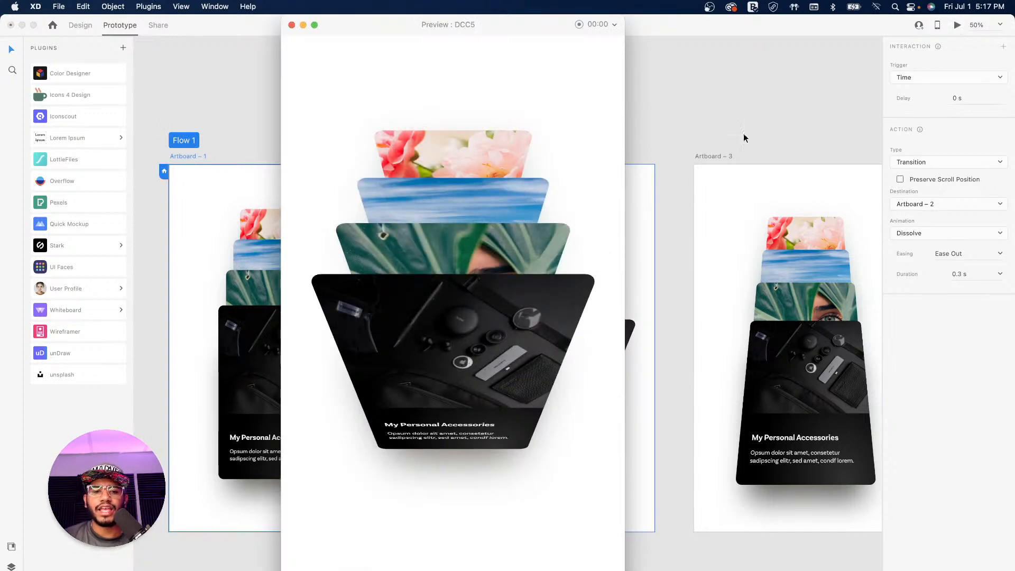
left_click(291, 25)
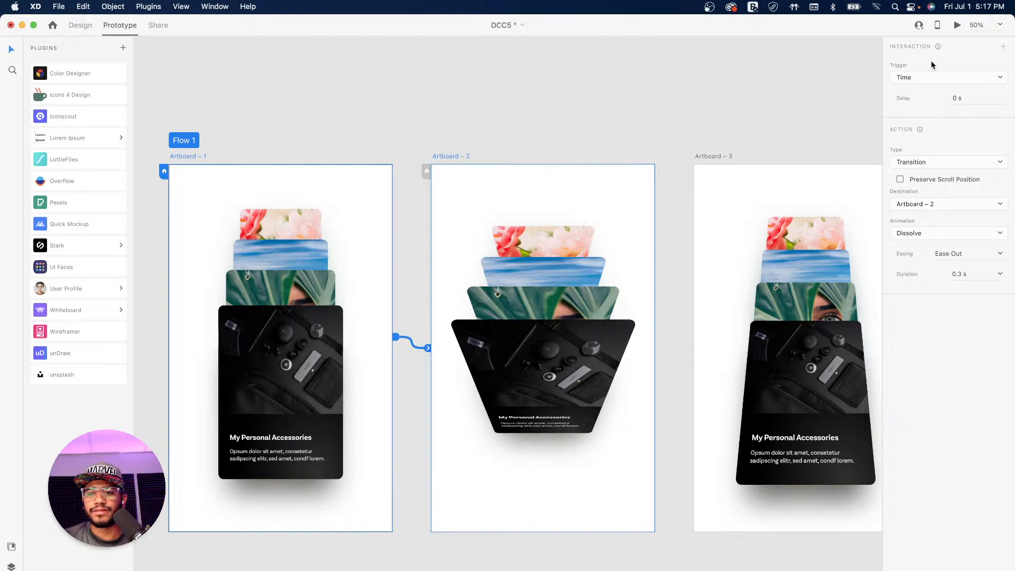
left_click(958, 25)
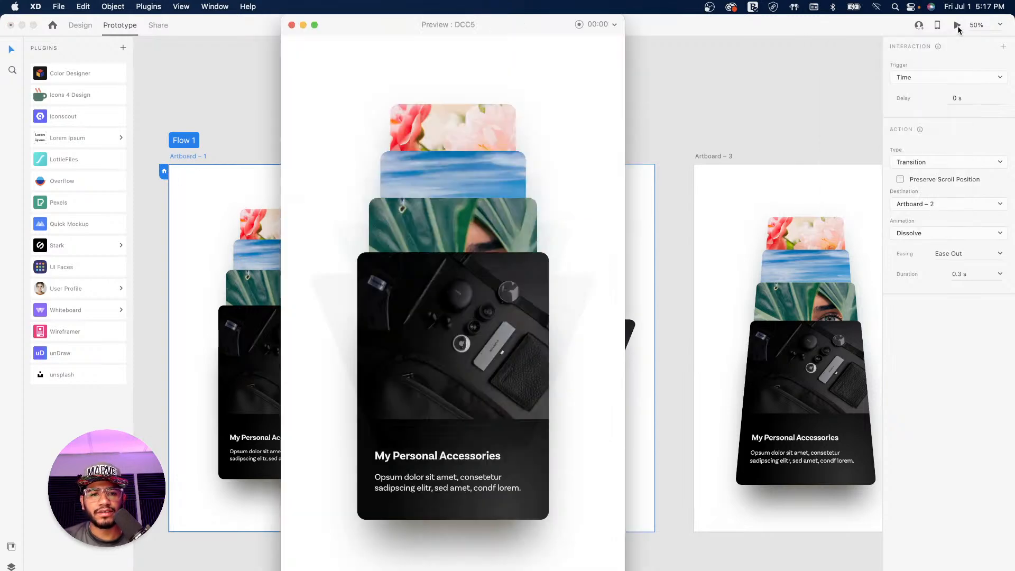
left_click(292, 25)
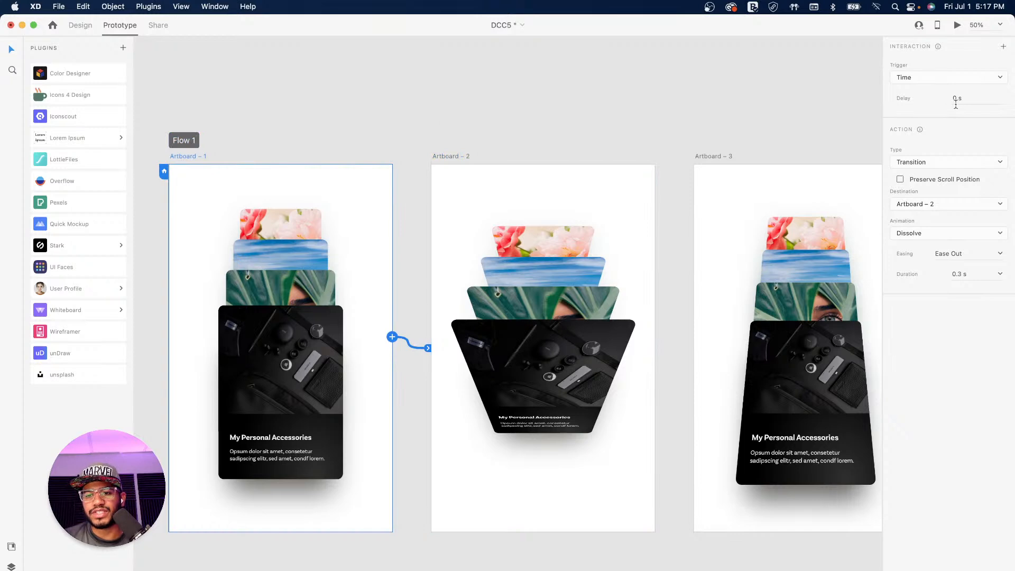
Step: Change the Artboard – 1 interaction to Auto-Animate with Ease In-Out easing and a 1 s duration
left_click(976, 163)
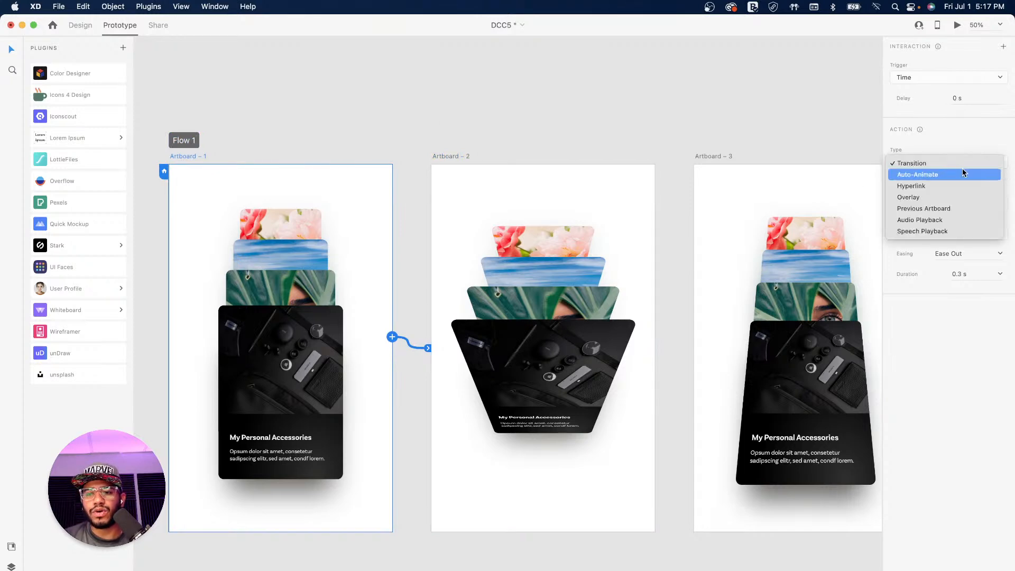
left_click(956, 176)
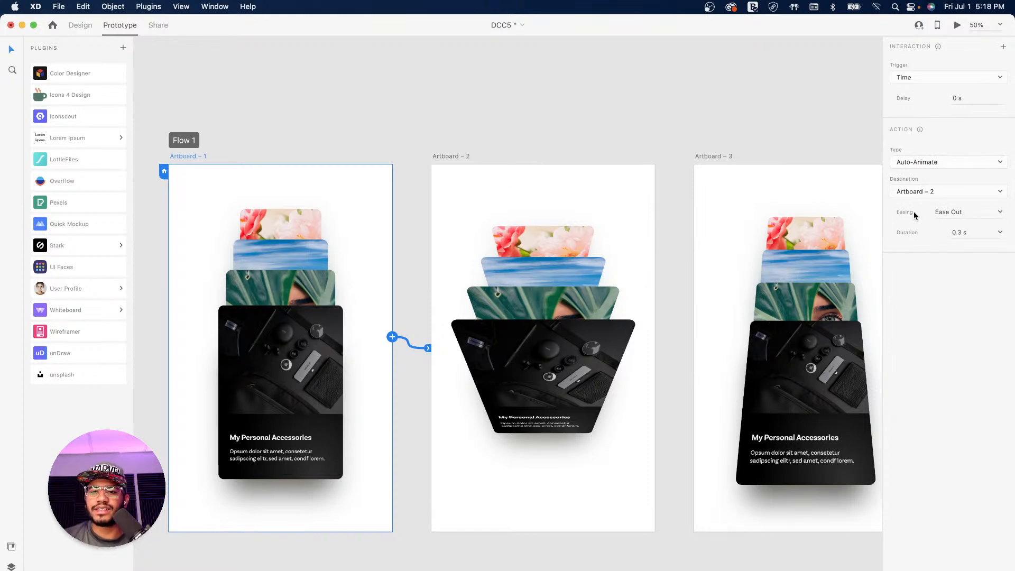
left_click(1001, 213)
left_click(971, 252)
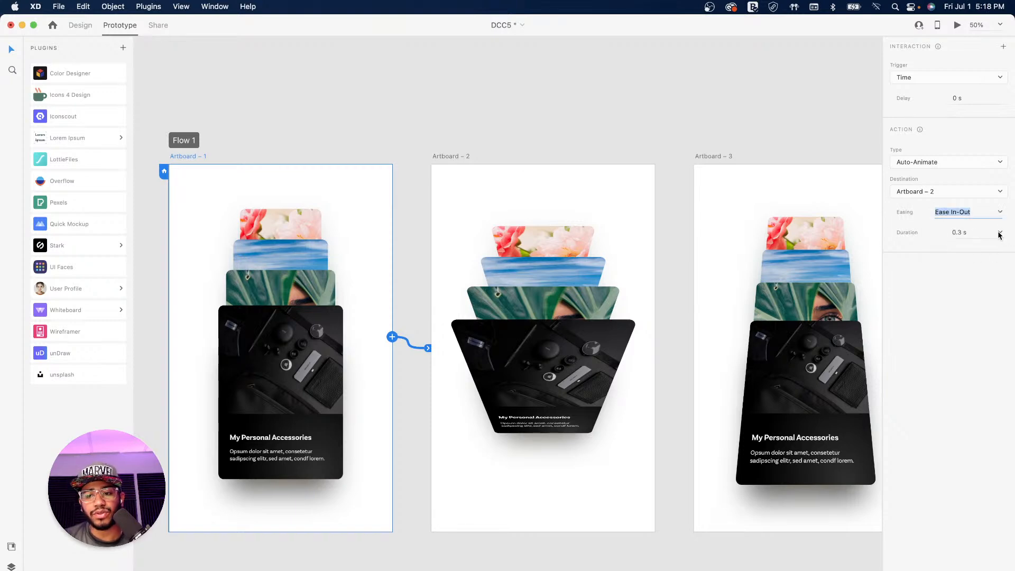
left_click(1000, 234)
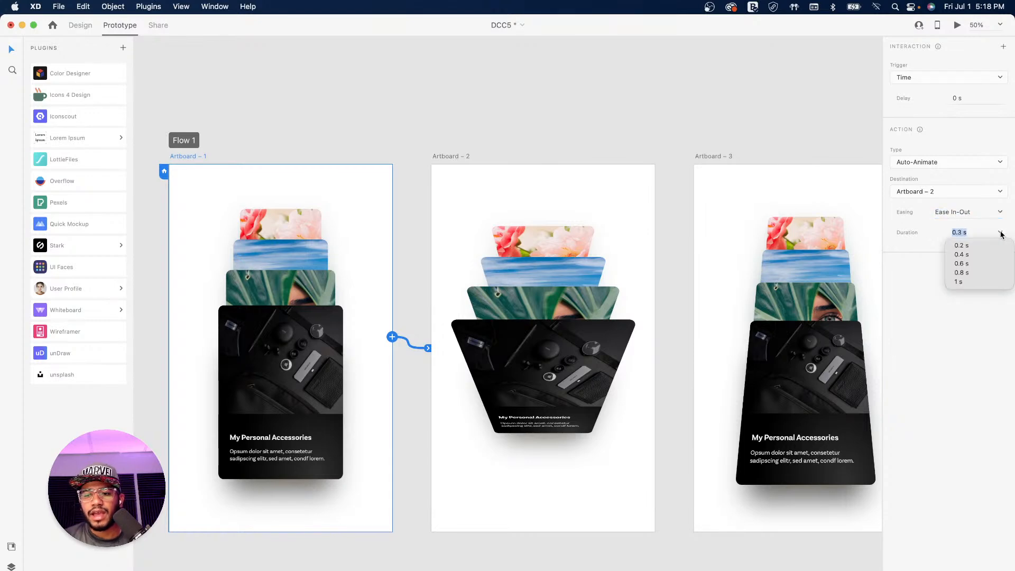
left_click(958, 281)
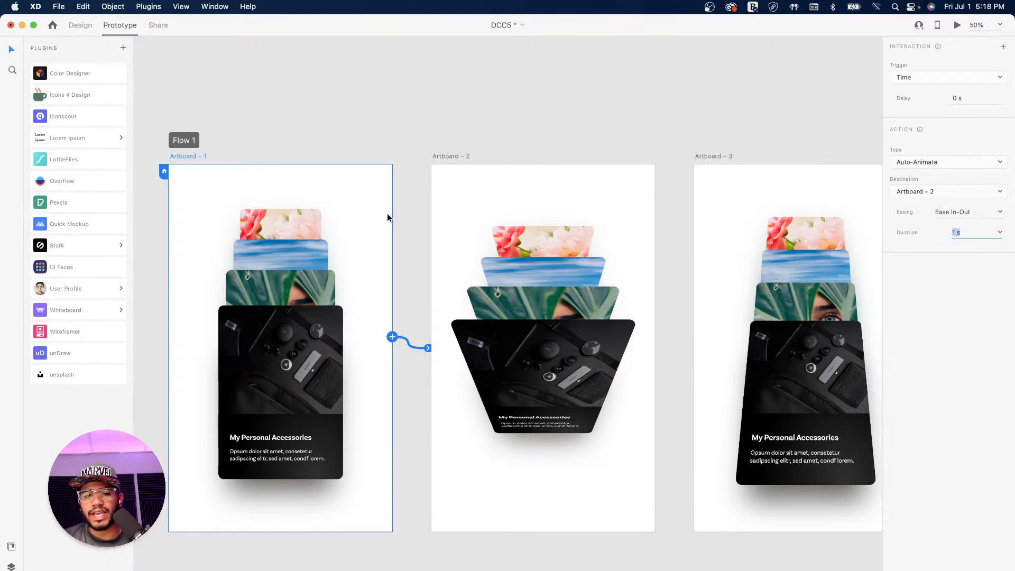
Step: Preview the Auto-Animate transition from Artboard – 1 to Artboard – 2 and close the preview
left_click(202, 157)
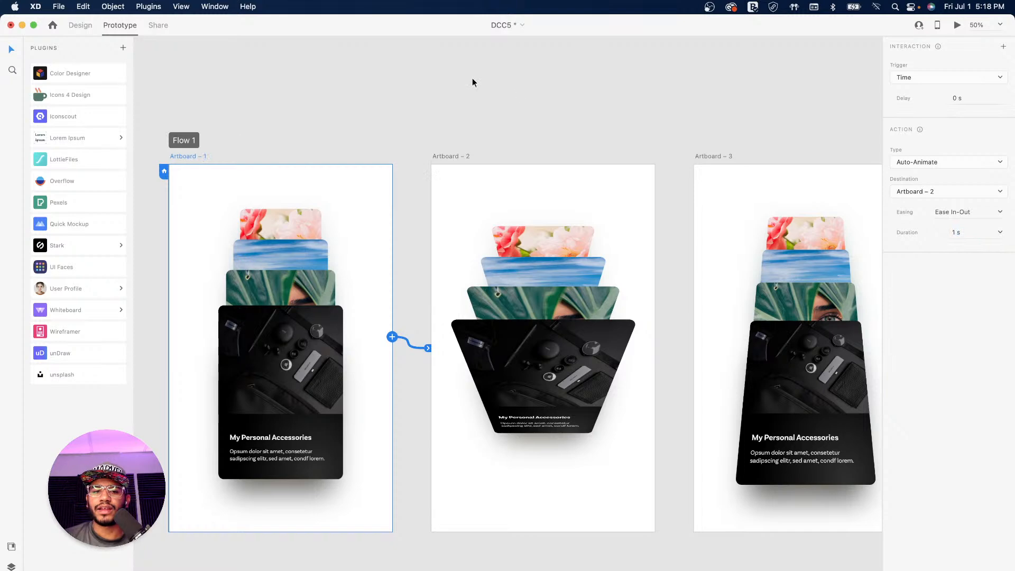
left_click(957, 25)
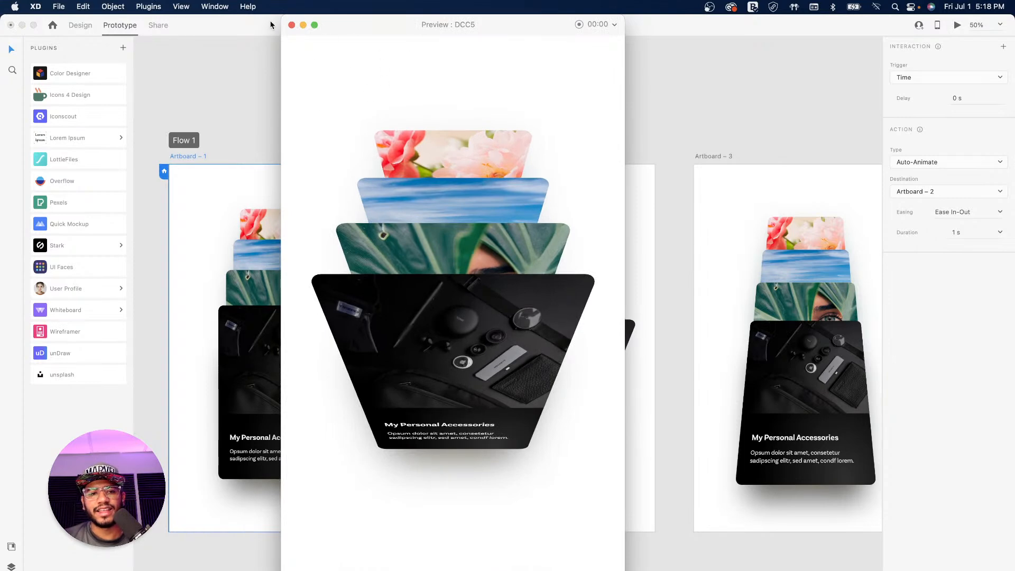
left_click(292, 26)
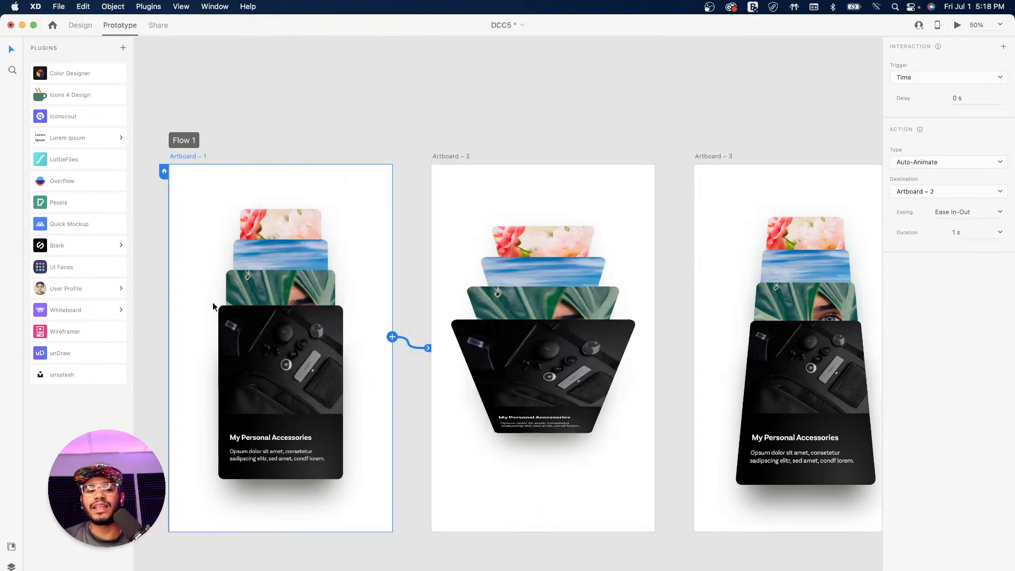
Step: Link Artboard – 2 to Artboard – 3 with the same timed Auto-Animate interaction
left_click(455, 157)
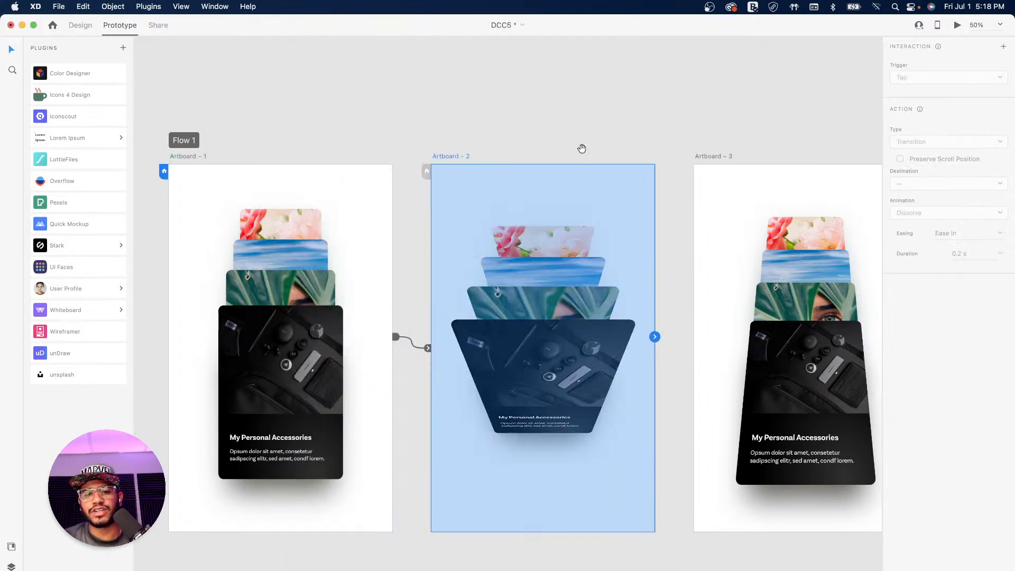
scroll(571, 158, "right", 5)
left_click_drag(531, 330, 573, 346)
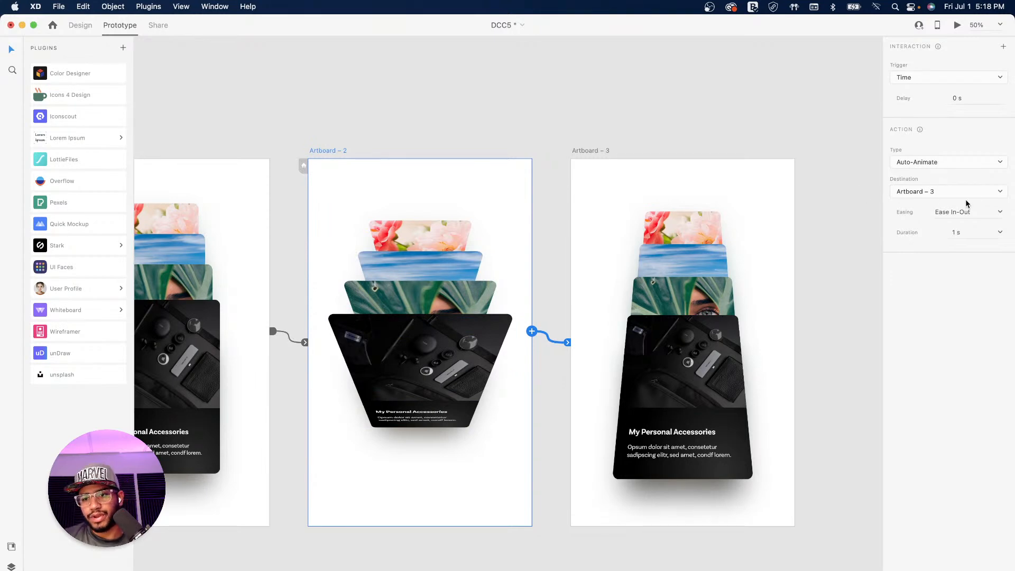
Step: Link Artboard – 3 back to Artboard – 1 with the timed Auto-Animate interaction to close the loop
left_click(590, 151)
left_click_drag(578, 117, 639, 114)
left_click_drag(857, 326, 280, 413)
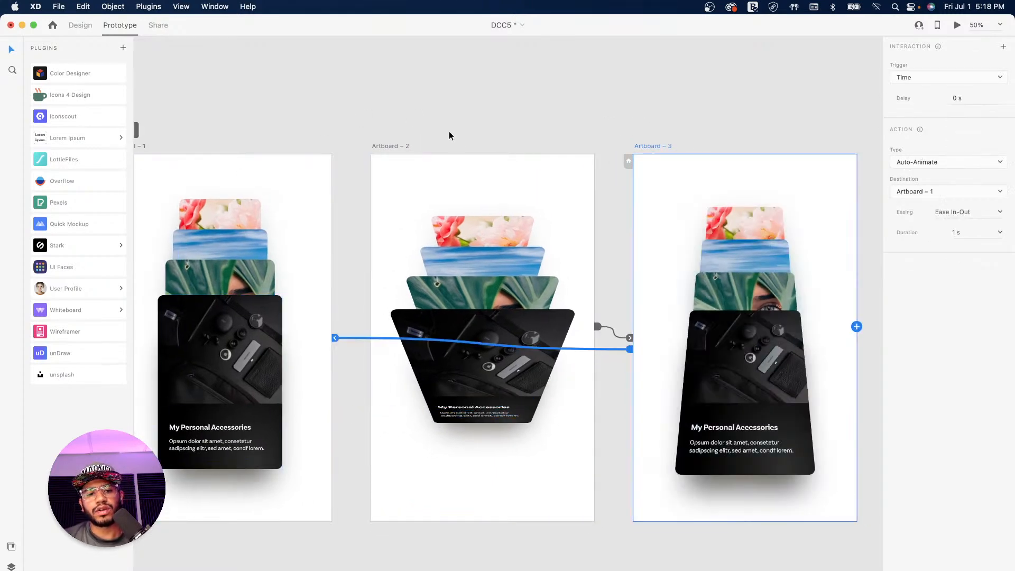
Step: Preview the looping card animation starting from Artboard – 1 and close the preview
left_click_drag(268, 137, 408, 135)
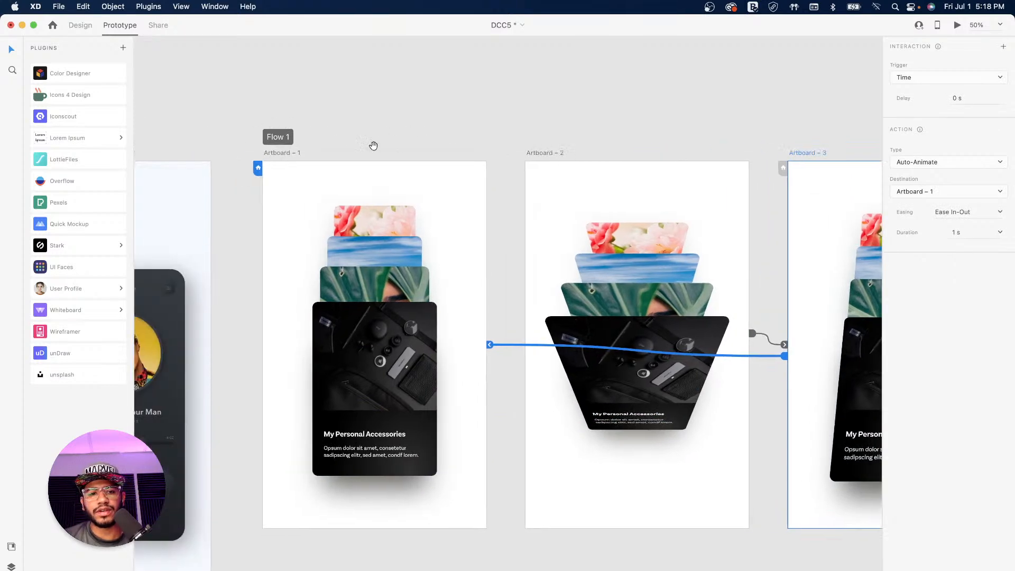
left_click(289, 153)
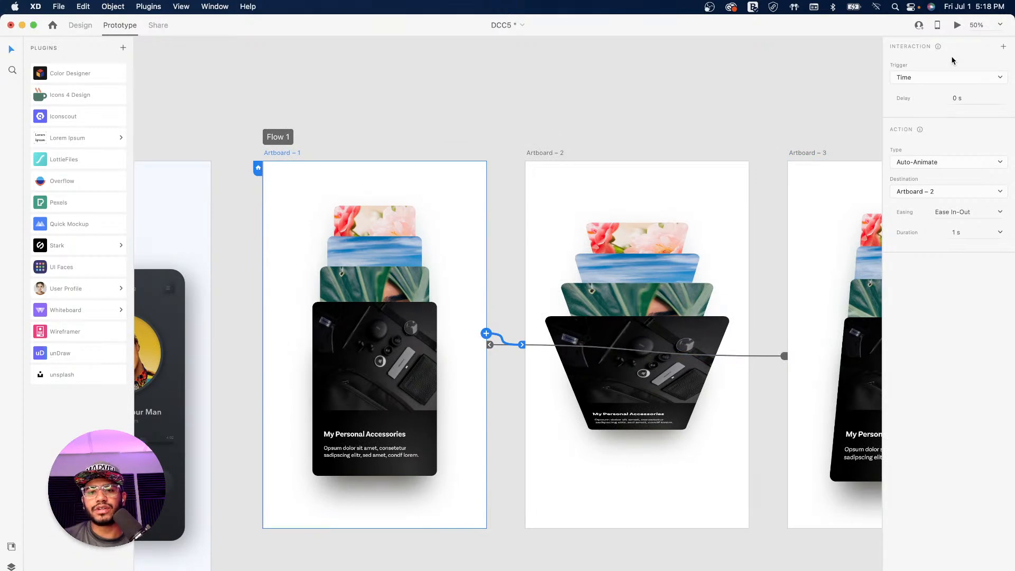
key("super+Return")
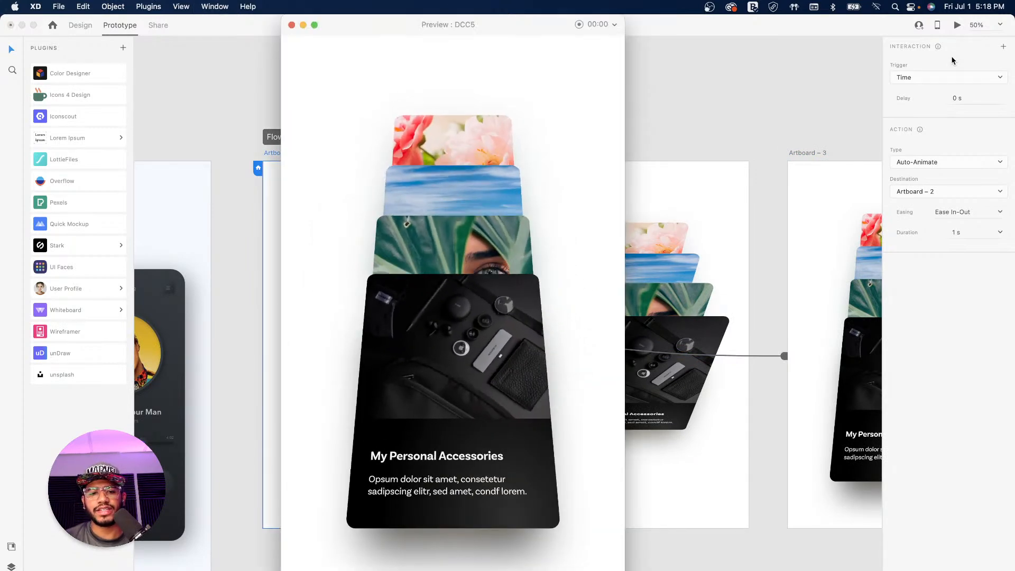
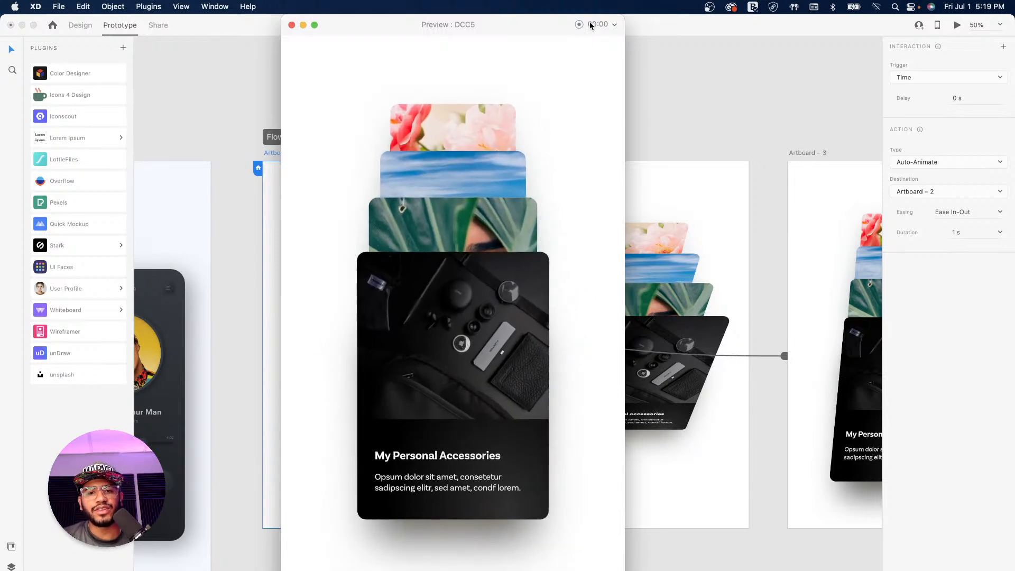
left_click(292, 25)
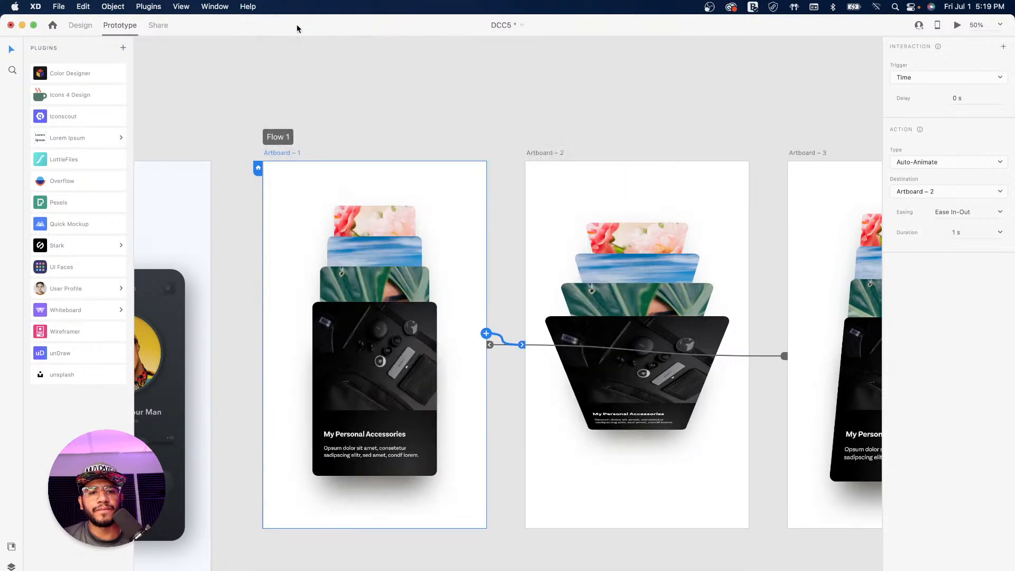
Step: In Design mode, draw a new artboard about 789 × 1309 in the empty space below Artboard – 1
left_click(416, 100)
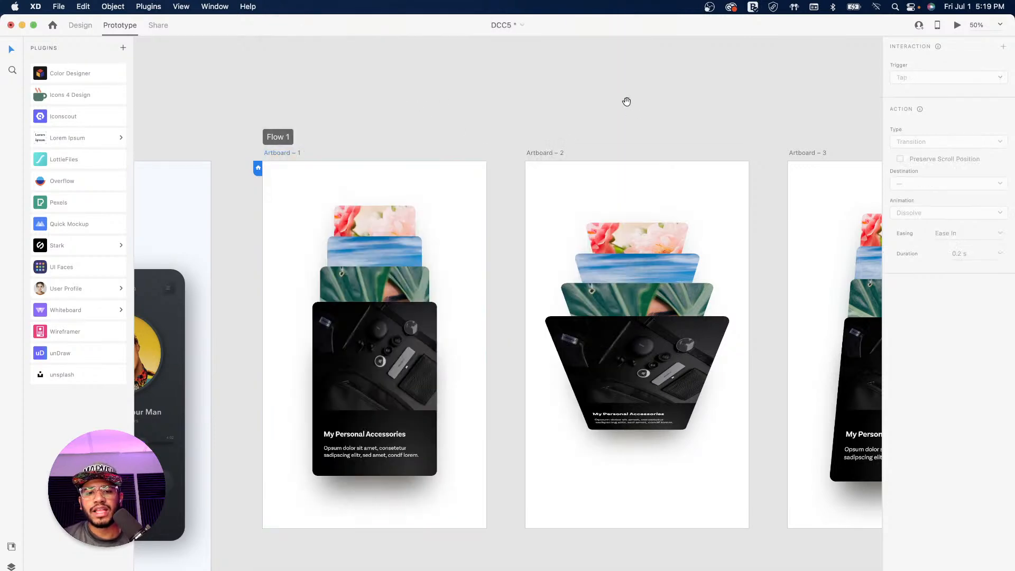
left_click_drag(625, 102, 523, 118)
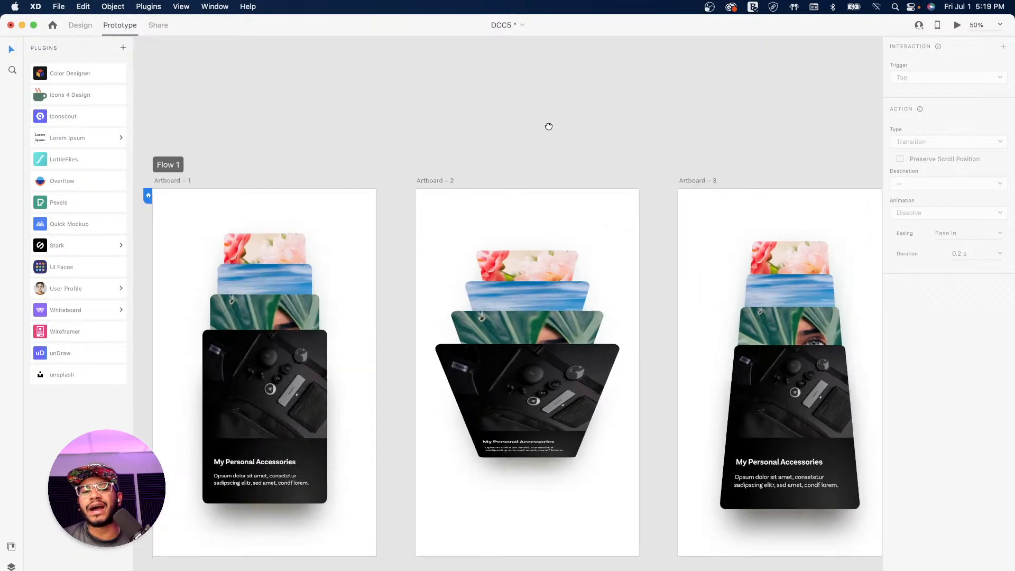
left_click_drag(356, 131, 471, 46)
left_click_drag(517, 281, 548, 88)
left_click_drag(535, 302, 546, 218)
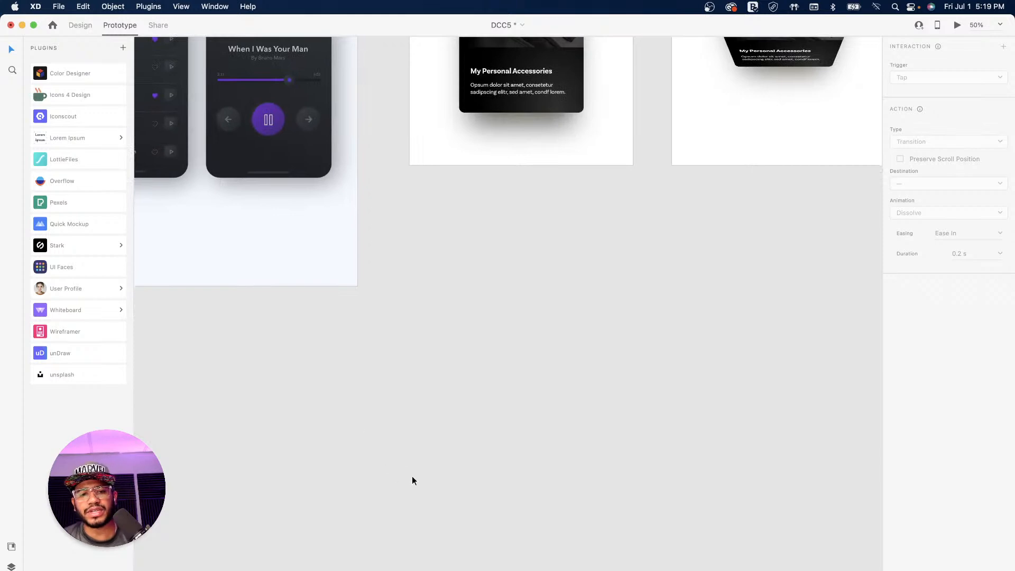
left_click_drag(407, 257, 576, 460)
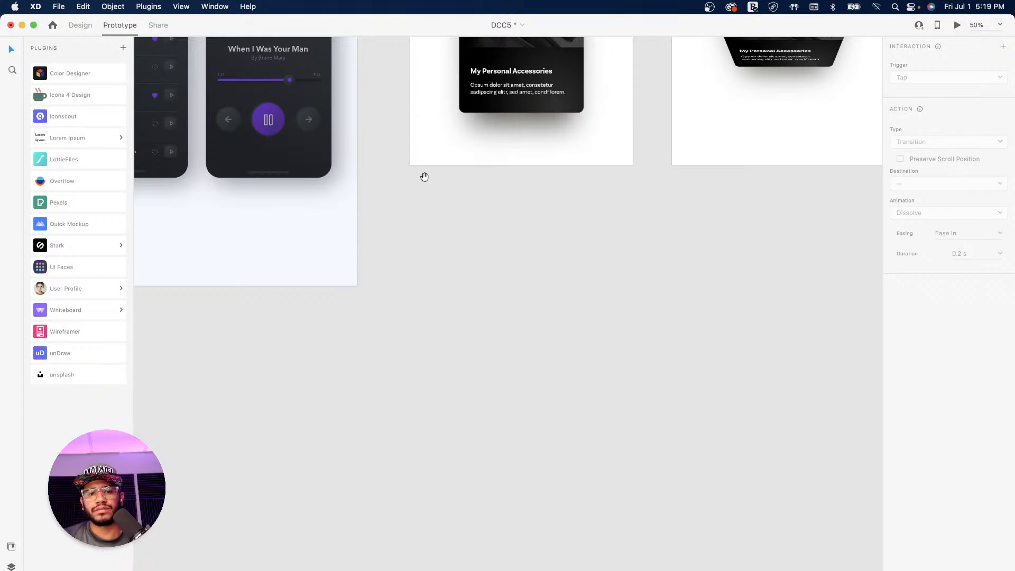
left_click_drag(428, 178, 567, 399)
left_click(81, 25)
mouse_move(708, 491)
left_mouse_down()
mouse_move(408, 186)
mouse_move(513, 255)
left_mouse_up()
key("a")
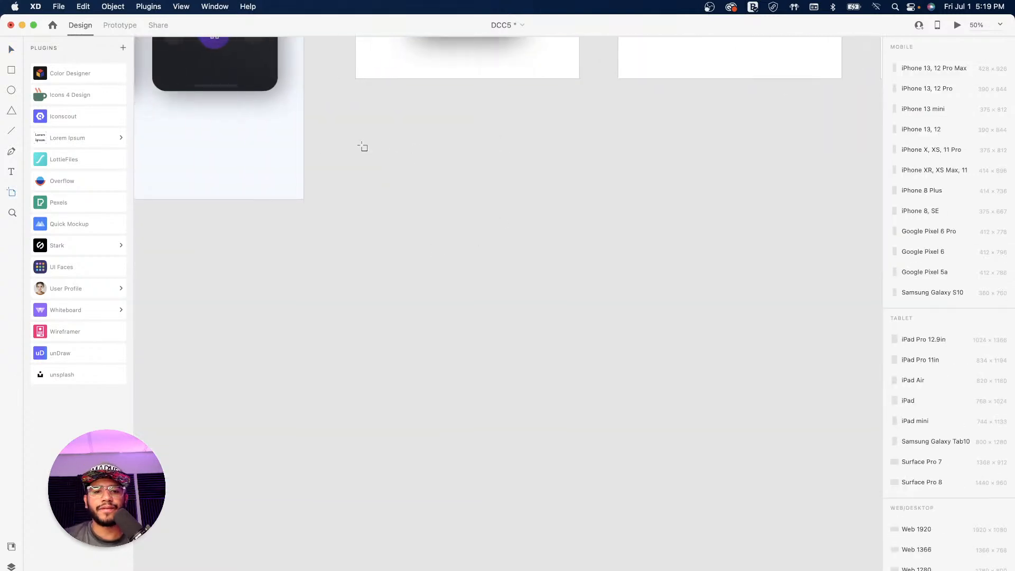
left_click_drag(356, 143, 582, 517)
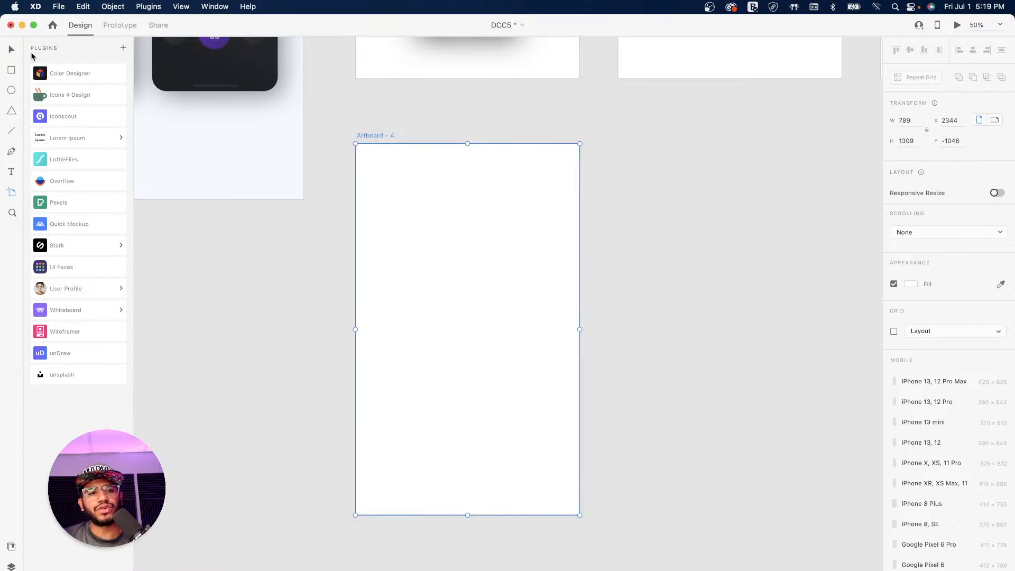
Step: Turn off 3D Transforms for the Now Playing player screen and place a copy of it on Artboard – 4
left_click(11, 50)
scroll(417, 179, "up", 5)
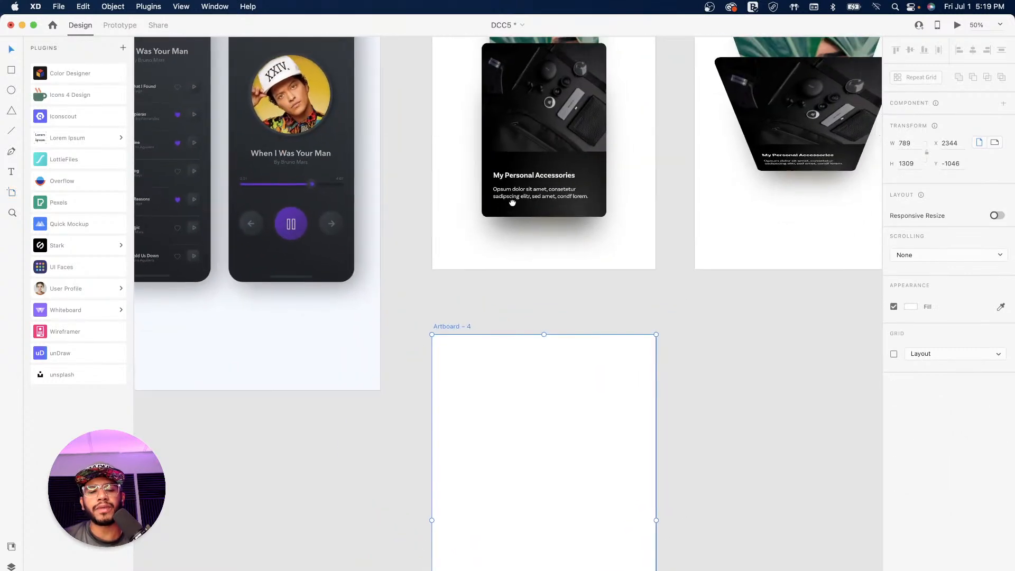
left_click(350, 66)
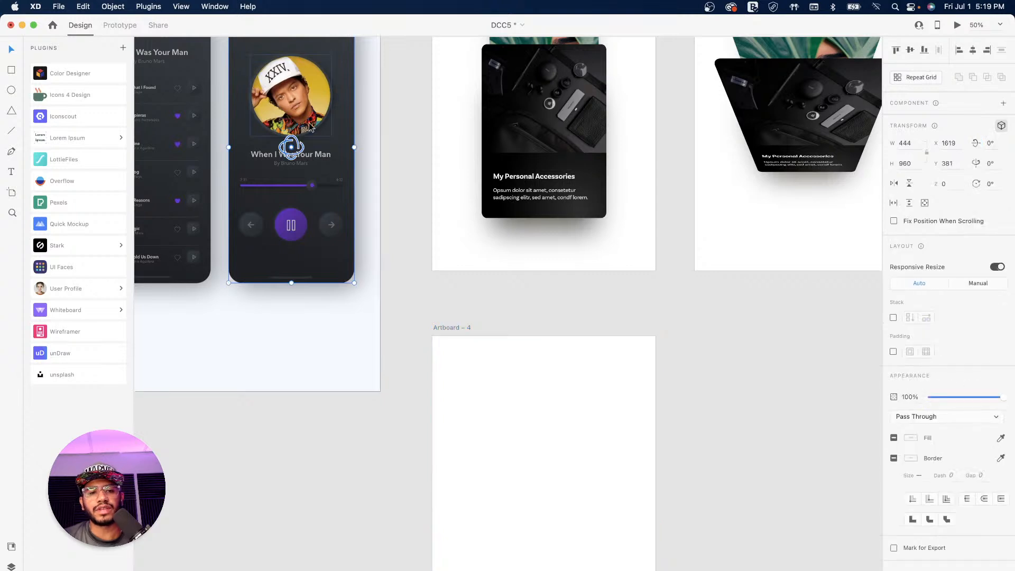
left_click(1001, 126)
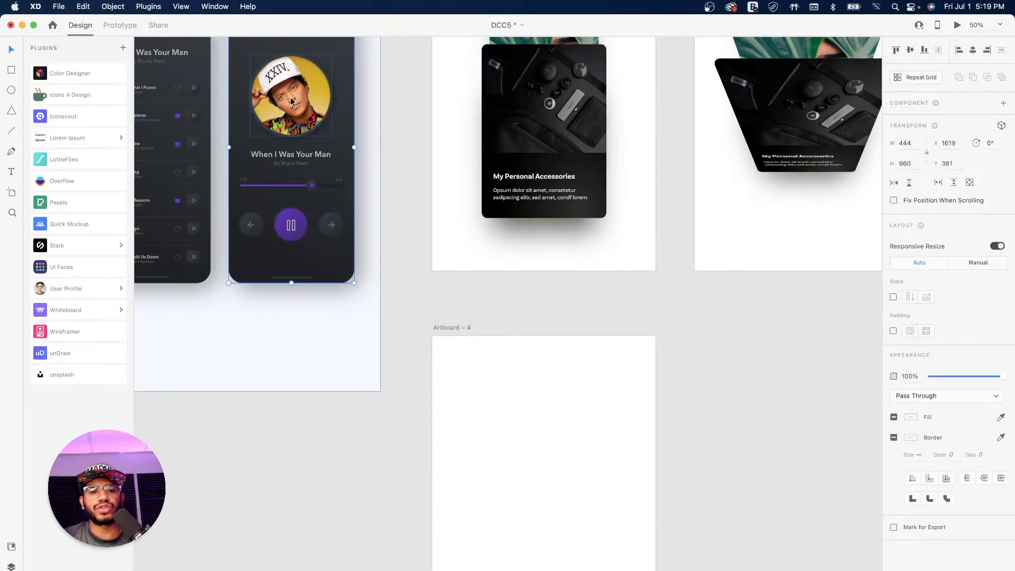
left_click_drag(292, 99, 548, 426)
Step: Center the player screen on Artboard – 4 and duplicate the artboard beside it
scroll(662, 374, "down", 7)
scroll(662, 374, "right", 3)
mouse_move(468, 248)
left_mouse_down()
mouse_move(460, 271)
mouse_move(461, 258)
left_mouse_up()
left_click_drag(372, 135, 638, 144)
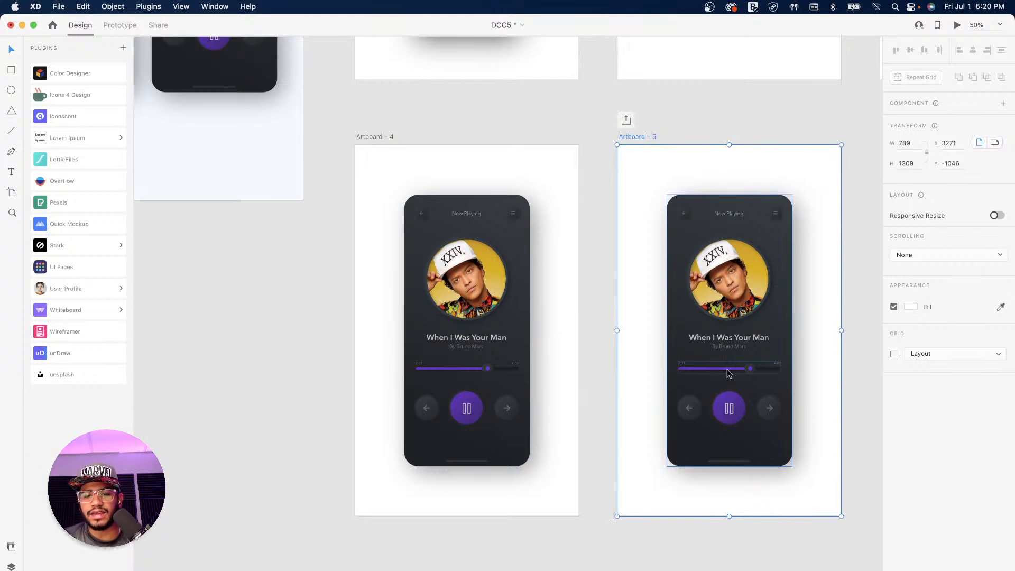
Step: Select both circles of the player's slider knob on Artboard – 4 and move them to the track's start
left_click(461, 372)
scroll(461, 370, "up", 5)
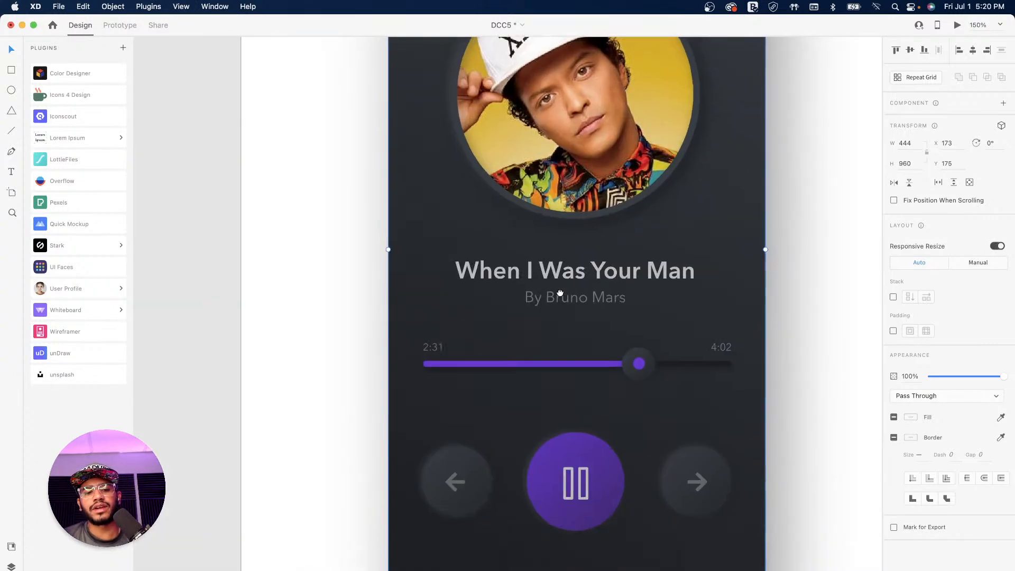
left_click_drag(560, 293, 539, 268)
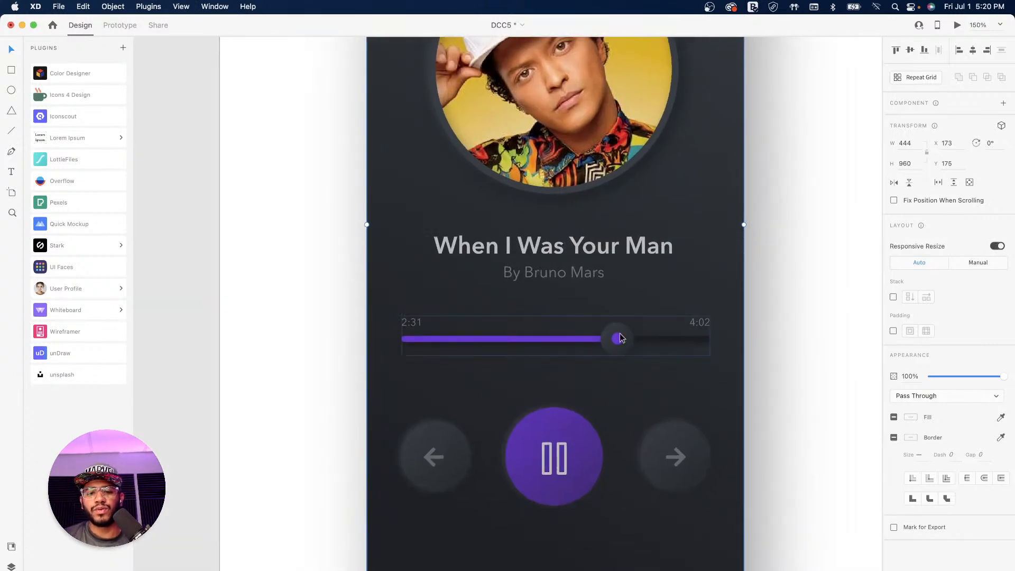
double_click(620, 337)
left_click(620, 339, "shift")
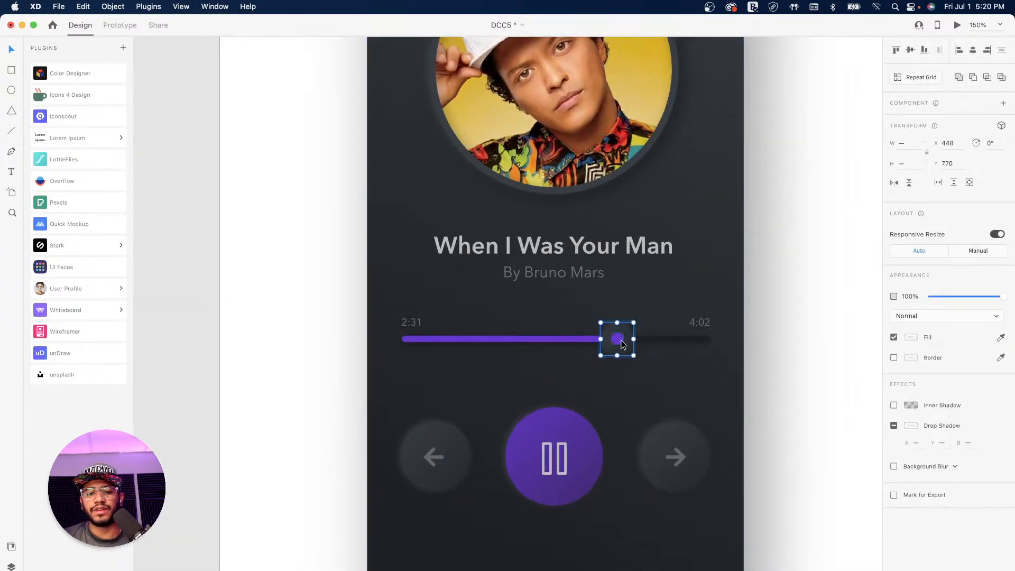
left_click_drag(617, 338, 416, 343)
Step: Shorten the purple progress bar on Artboard – 4 to about 29 wide, keeping its height at 7, so it ends under the knob
left_click(587, 338)
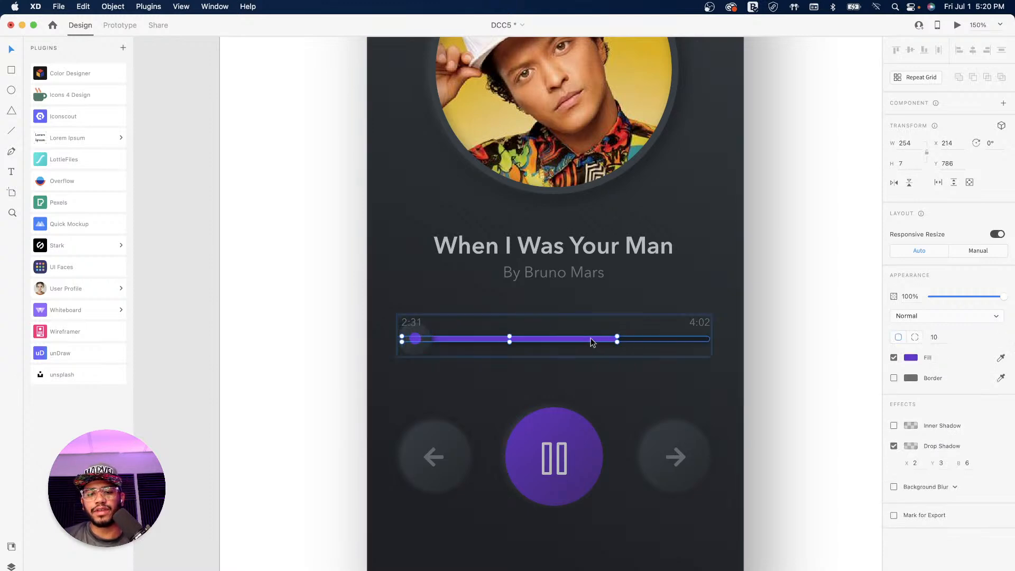
left_click_drag(617, 341, 465, 344)
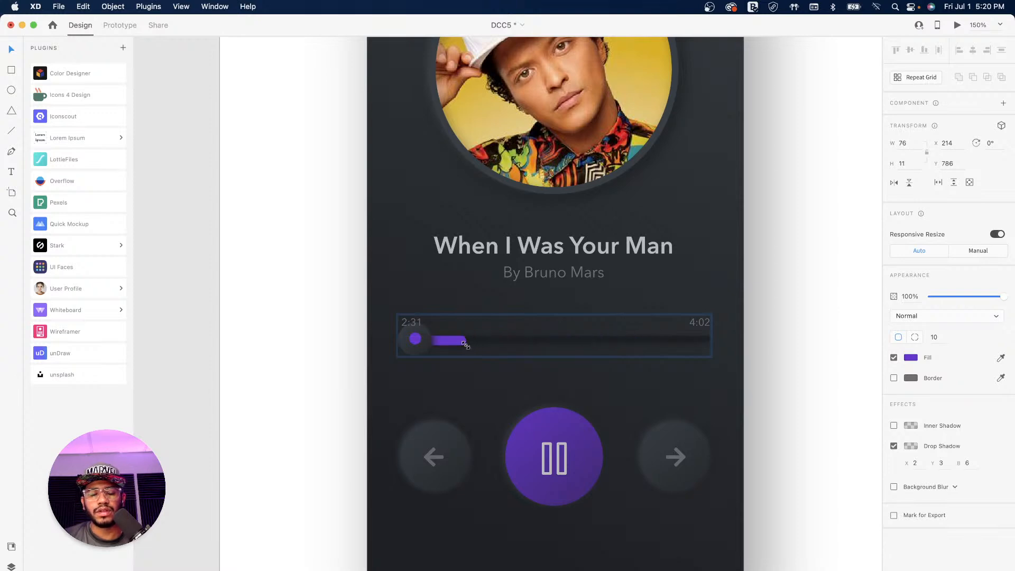
key("super+z")
key("super+equal")
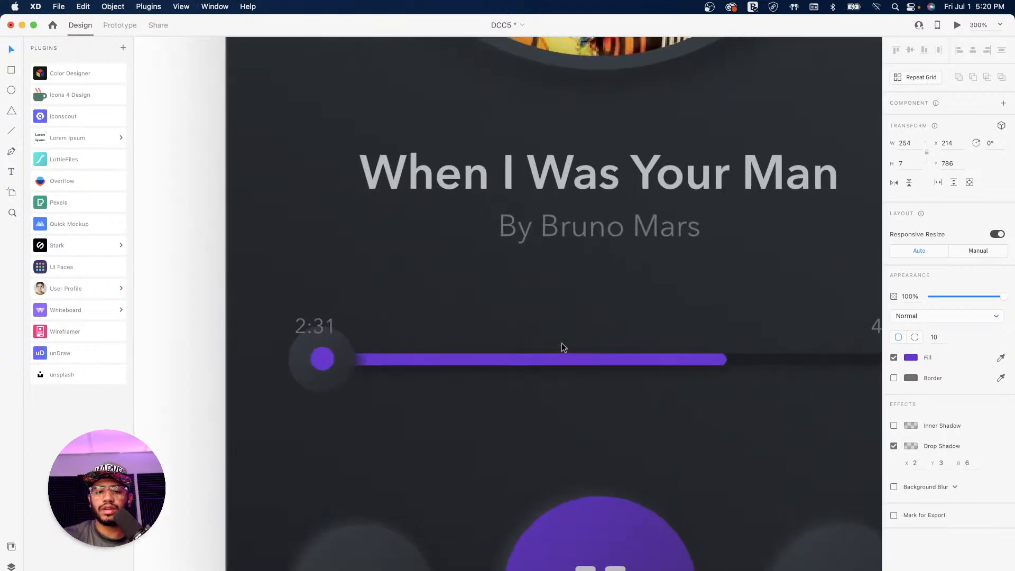
left_click_drag(726, 359, 342, 359)
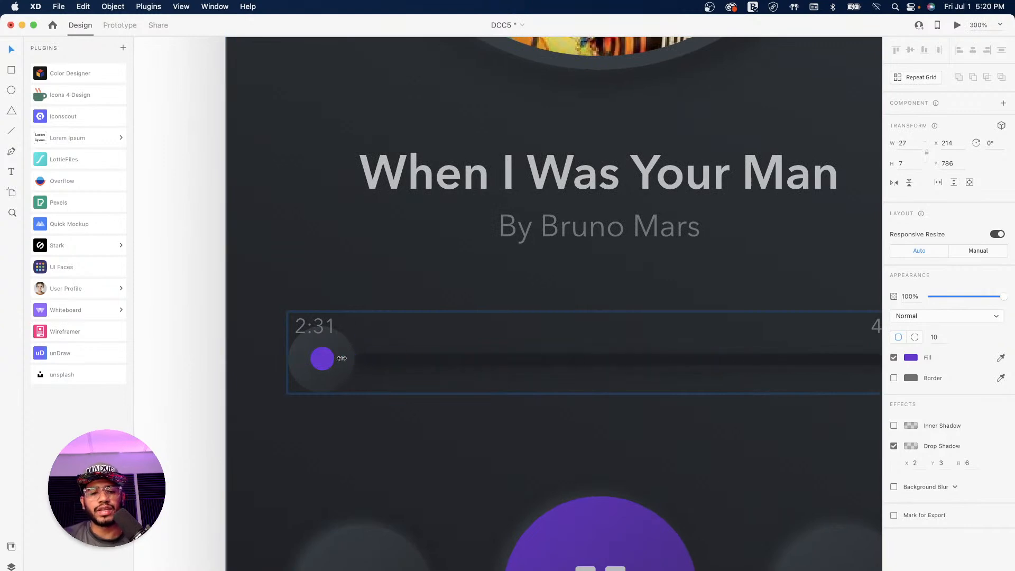
key("super+minus")
key("super+minus")
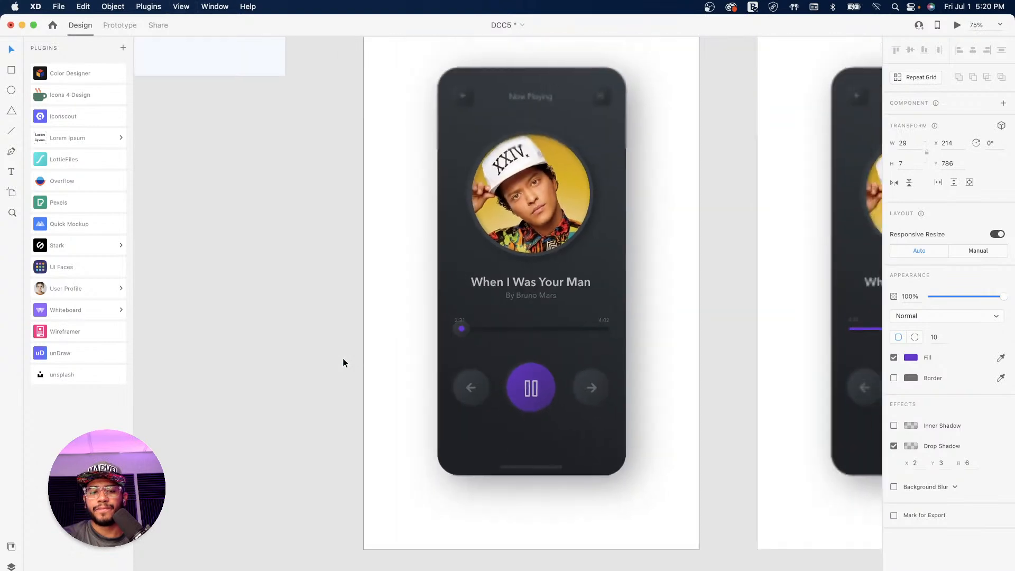
left_click_drag(641, 213, 459, 338)
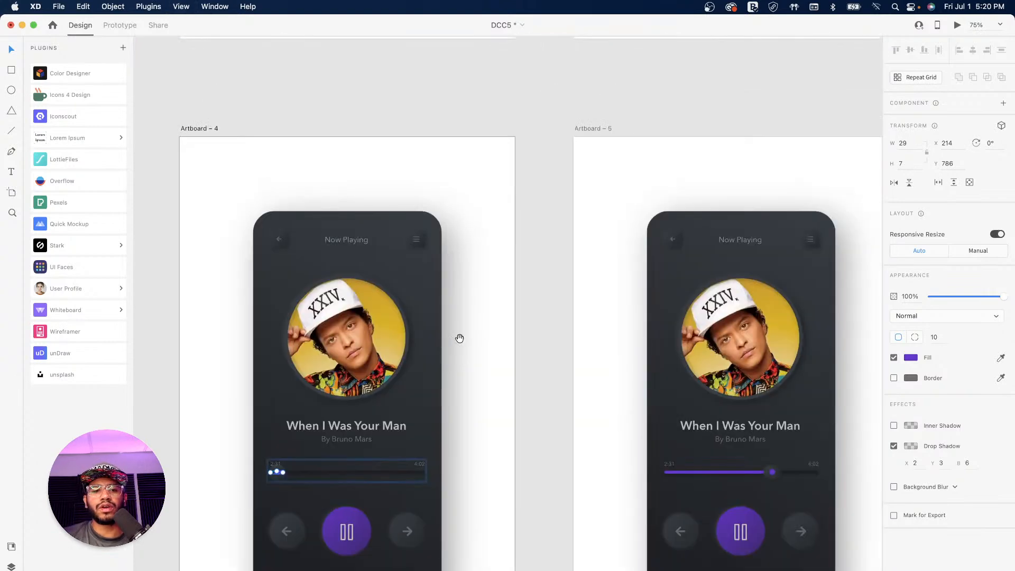
Step: Connect Artboard – 4 to Artboard – 5 with a Time-triggered Auto-Animate interaction and preview the player animation
left_click(210, 128)
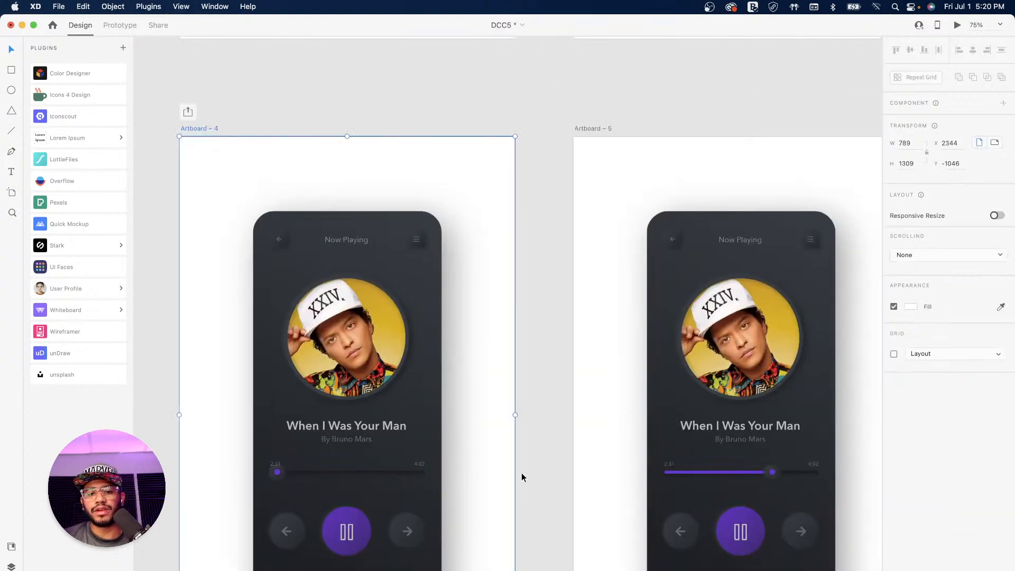
left_click(121, 25)
left_click_drag(515, 404, 605, 429)
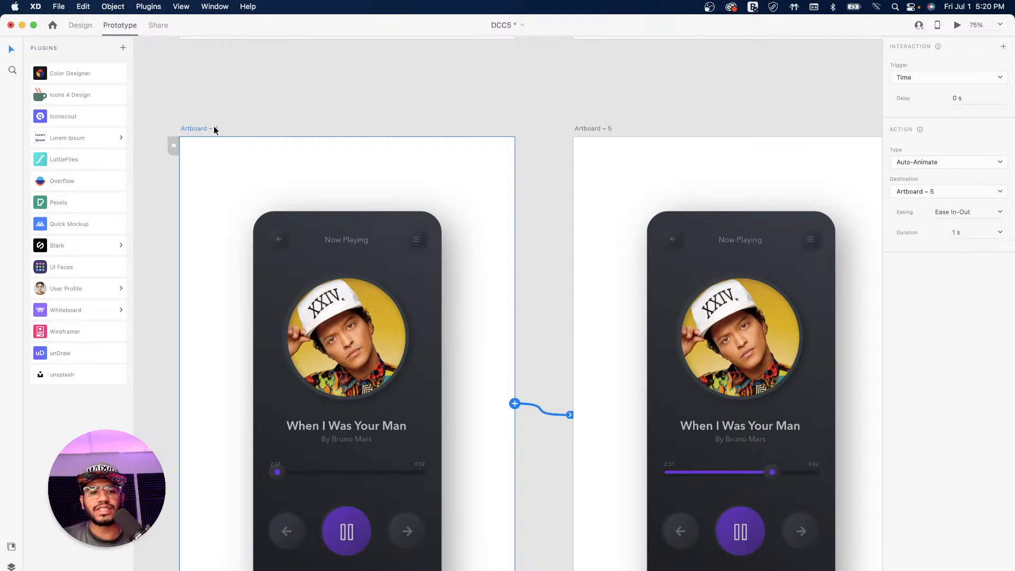
left_click(957, 26)
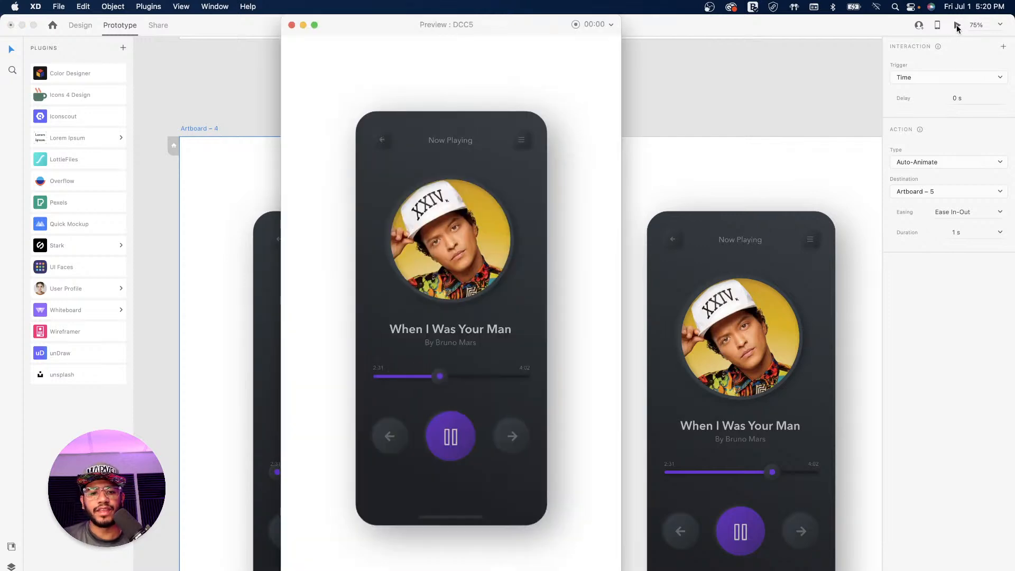
left_click(291, 25)
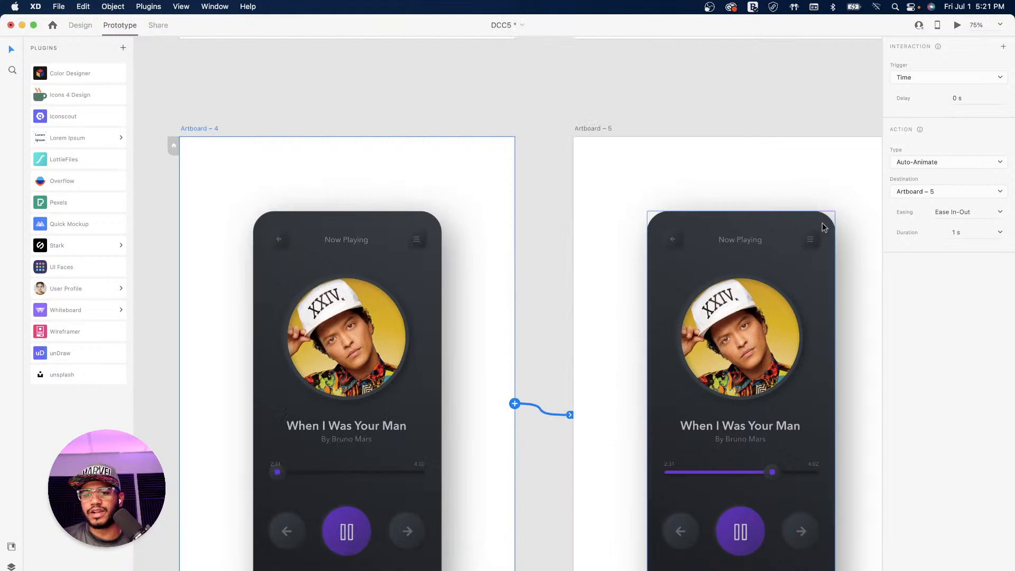
Step: Set the duration of Artboard – 4's Auto-Animate interaction to 5 s and preview the slider's movement
left_click(956, 232)
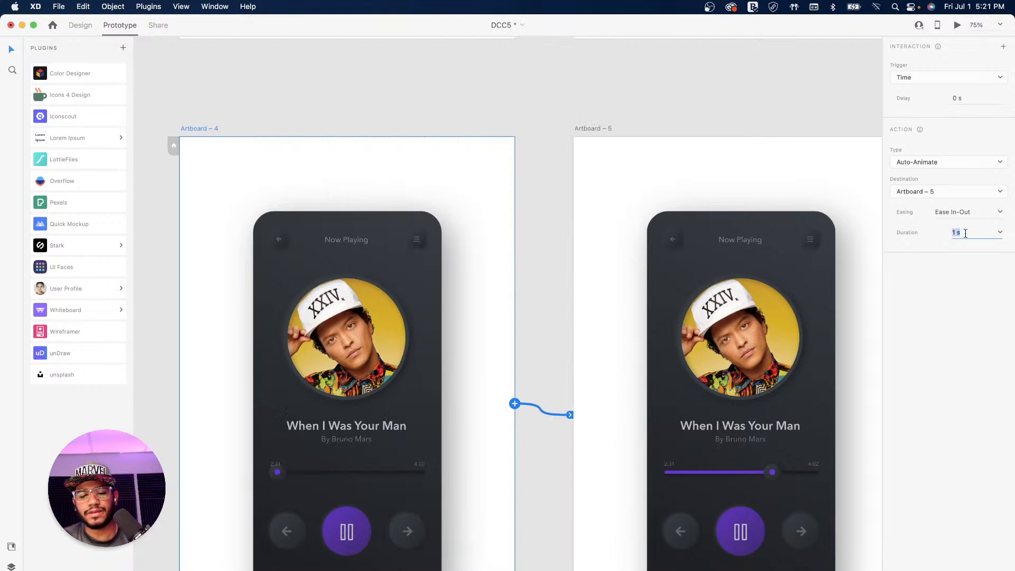
type("5")
key("Return")
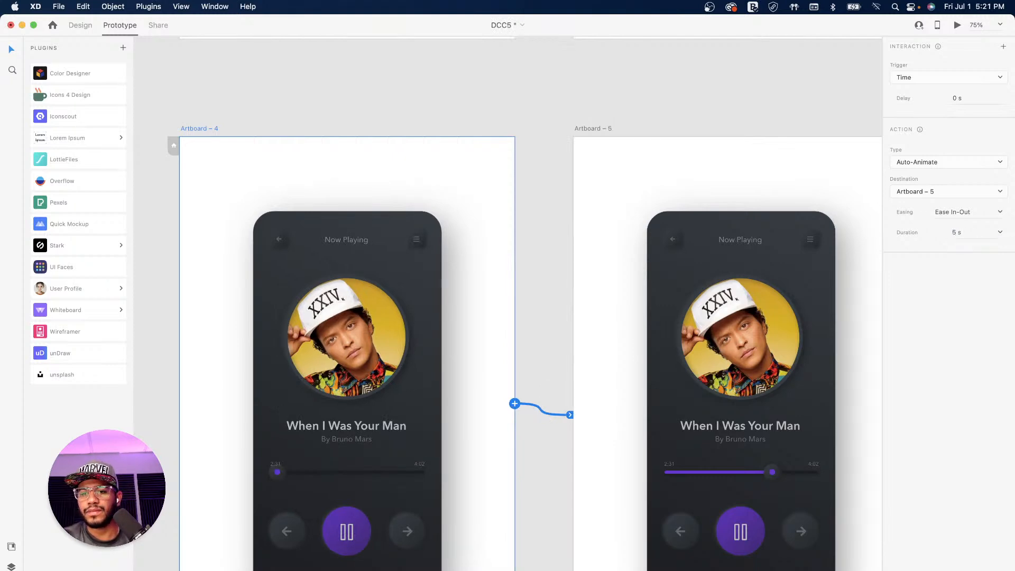
left_click(958, 25)
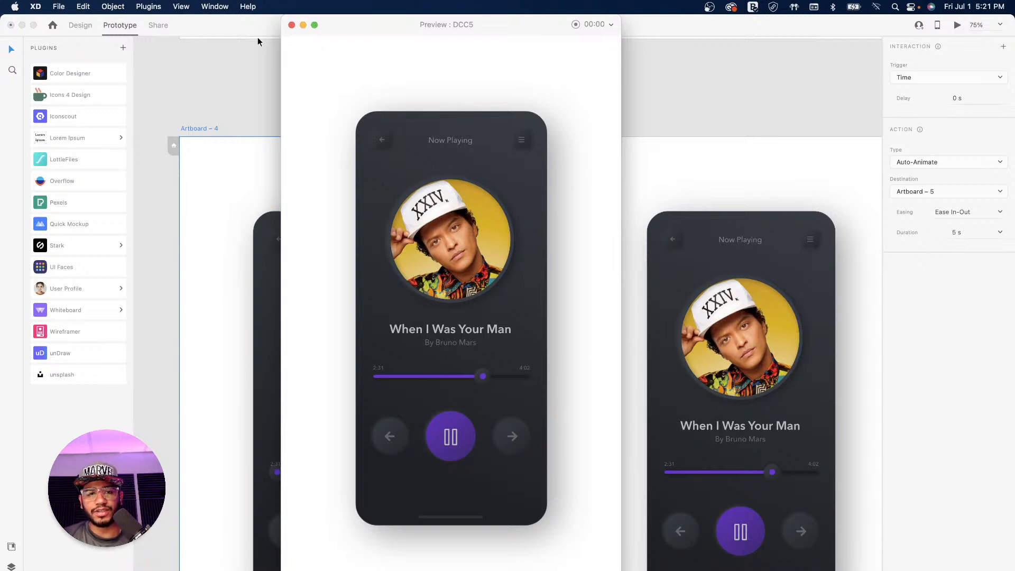
left_click(292, 24)
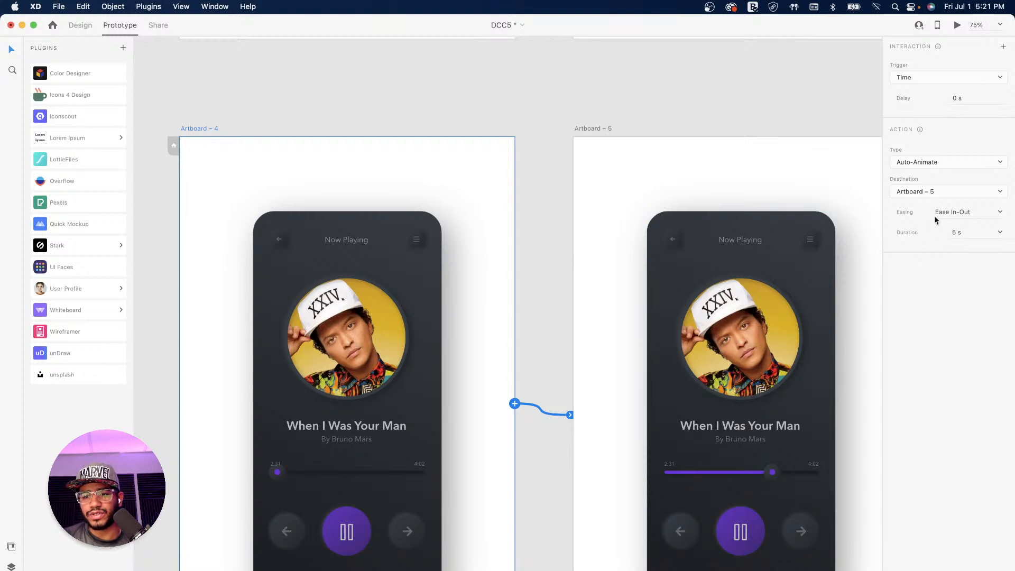
Step: Change the easing of Artboard – 4's interaction to Bounce and preview the result
left_click(1001, 212)
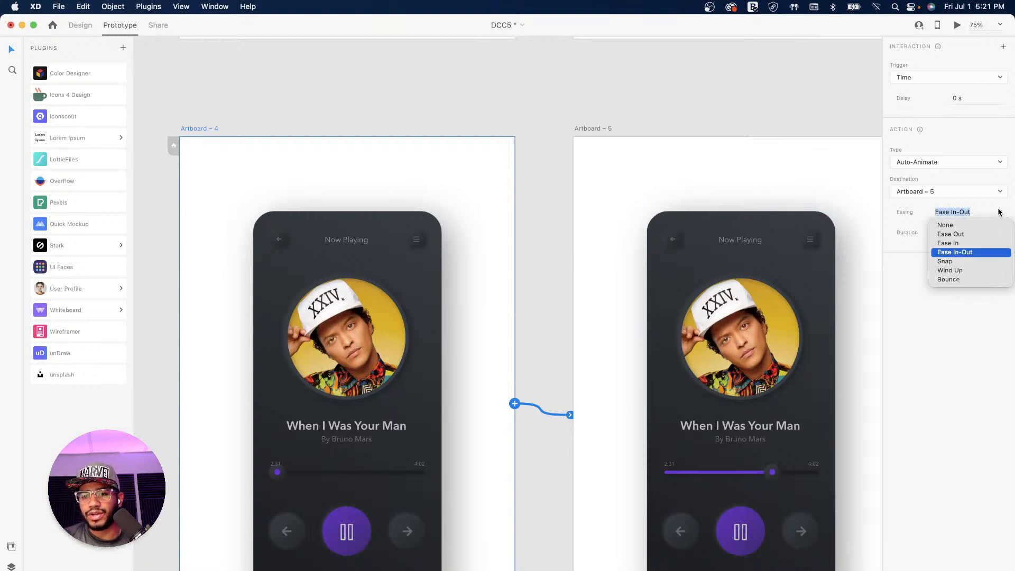
left_click(963, 280)
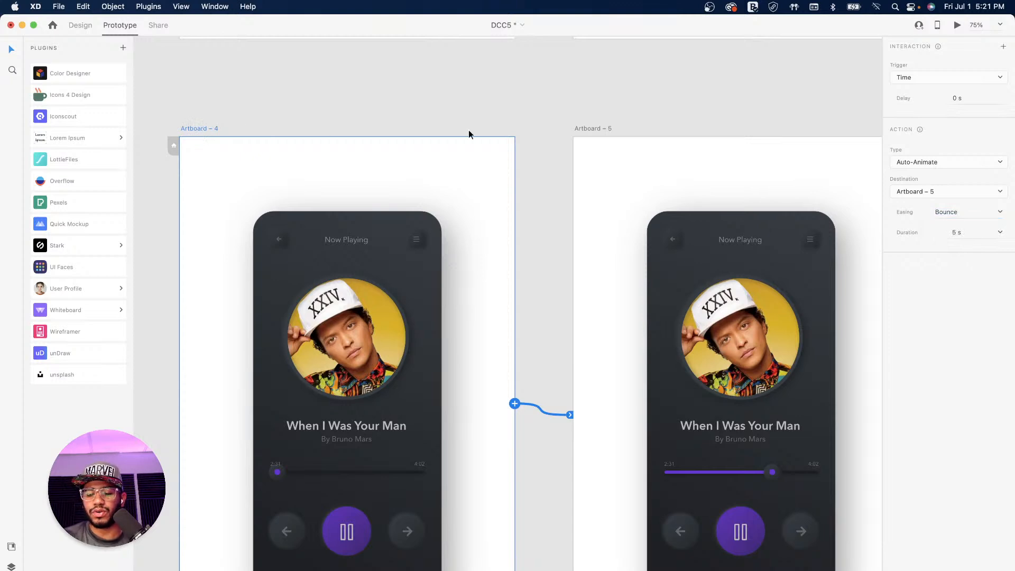
key("super+Return")
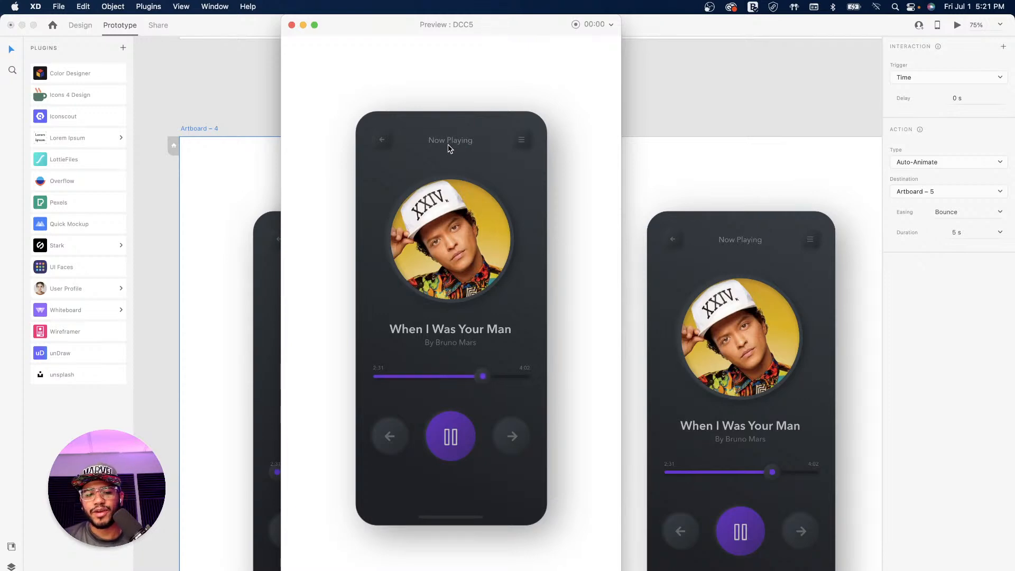
left_click(291, 25)
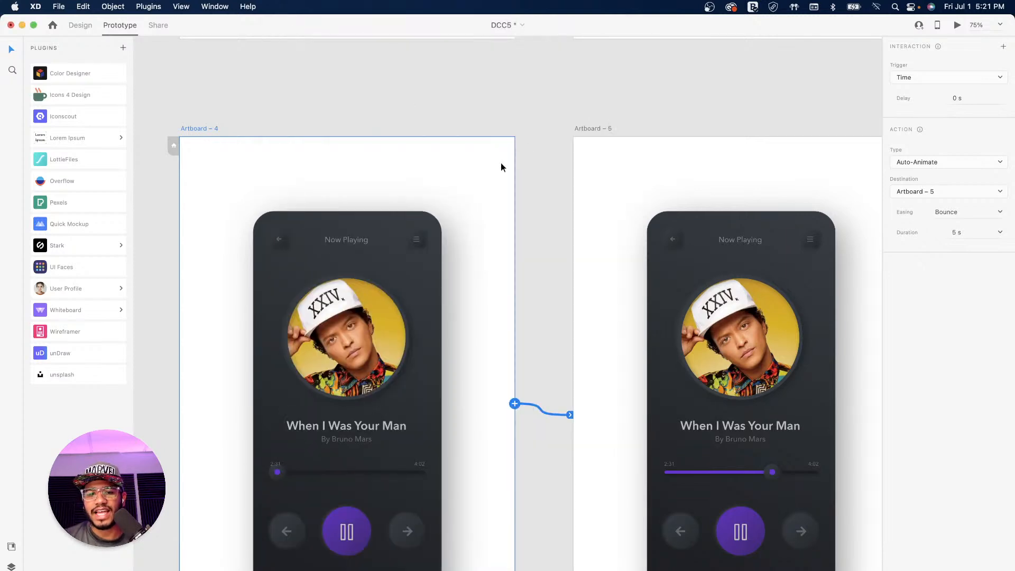
Step: Bring up the share settings for the card-stack flow, Flow 1, and name its link Animation
left_click(543, 112)
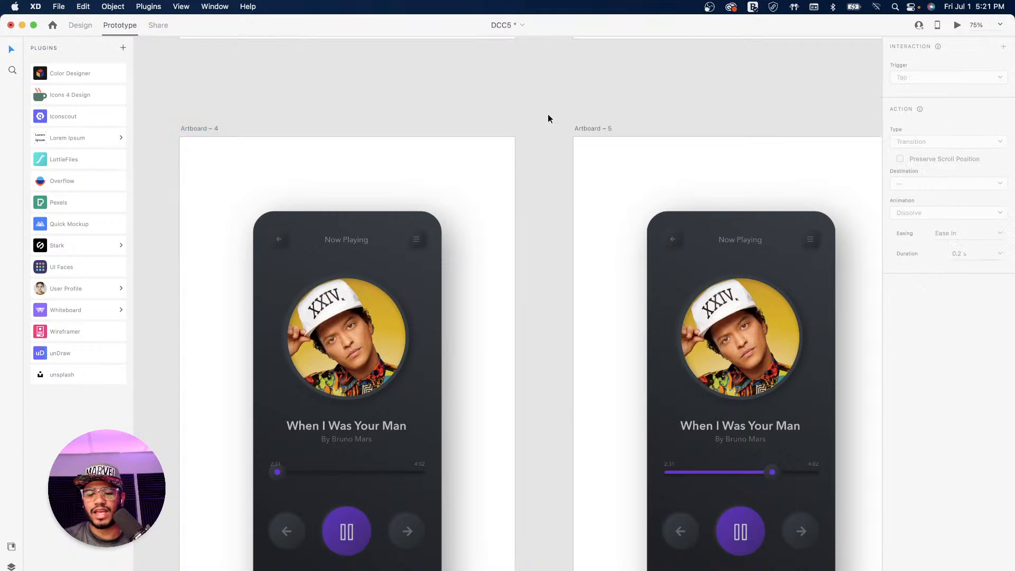
key("super+minus")
key("super+minus")
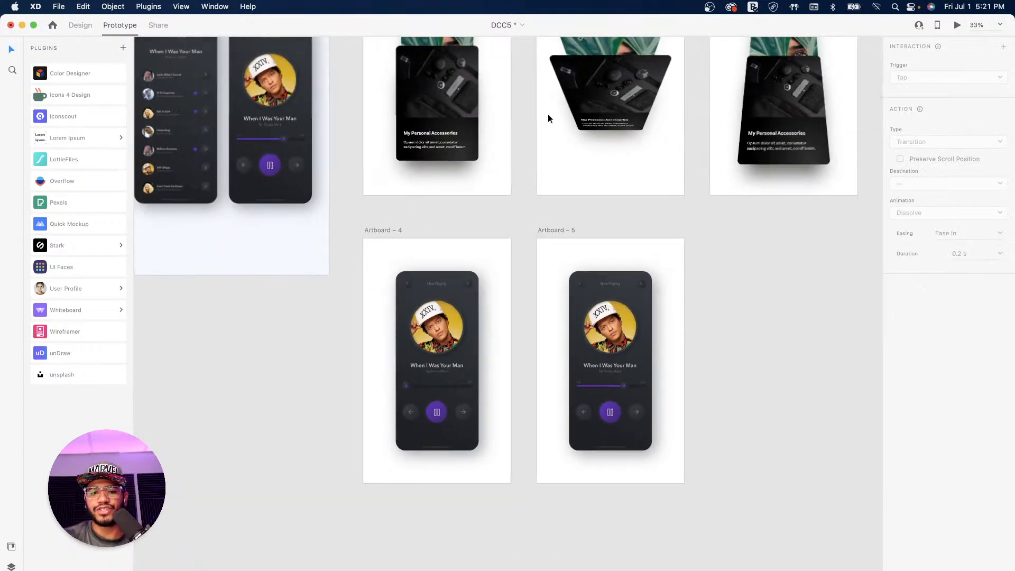
key("super+minus")
key("super+minus")
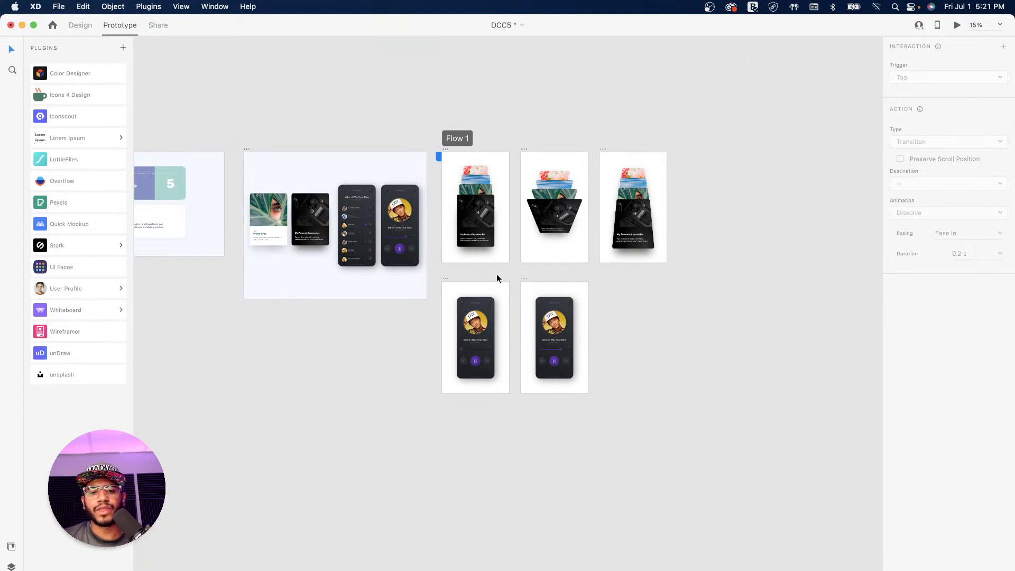
mouse_move(600, 294)
left_mouse_down()
mouse_move(553, 333)
mouse_move(587, 326)
mouse_move(544, 351)
left_mouse_up()
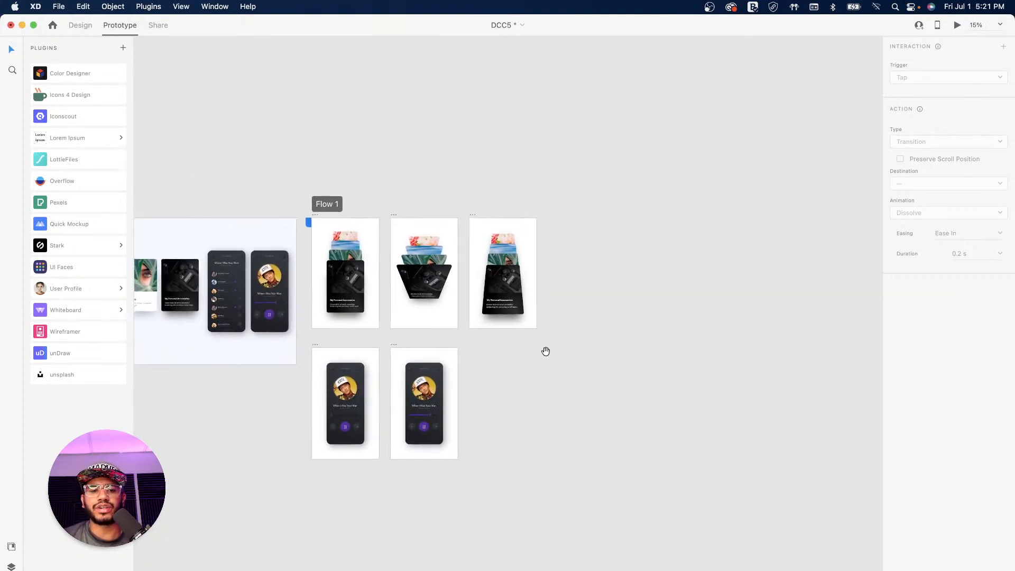
left_click(316, 214)
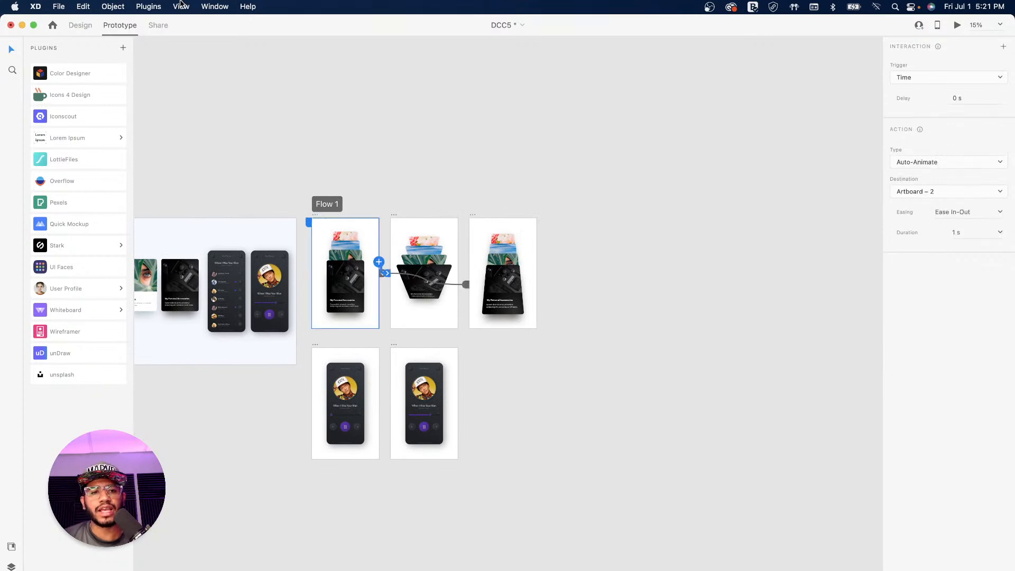
left_click(158, 25)
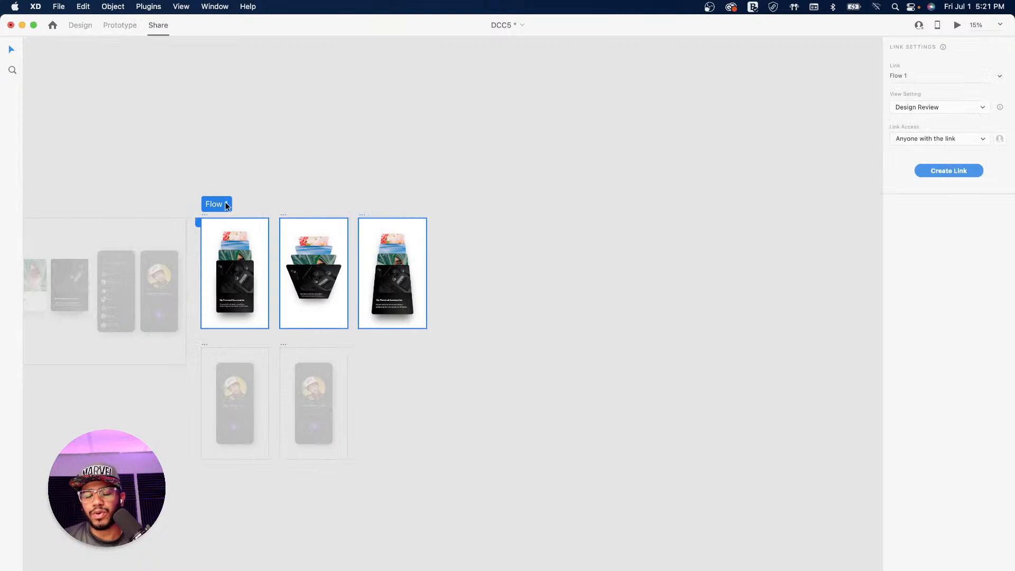
left_click(918, 75)
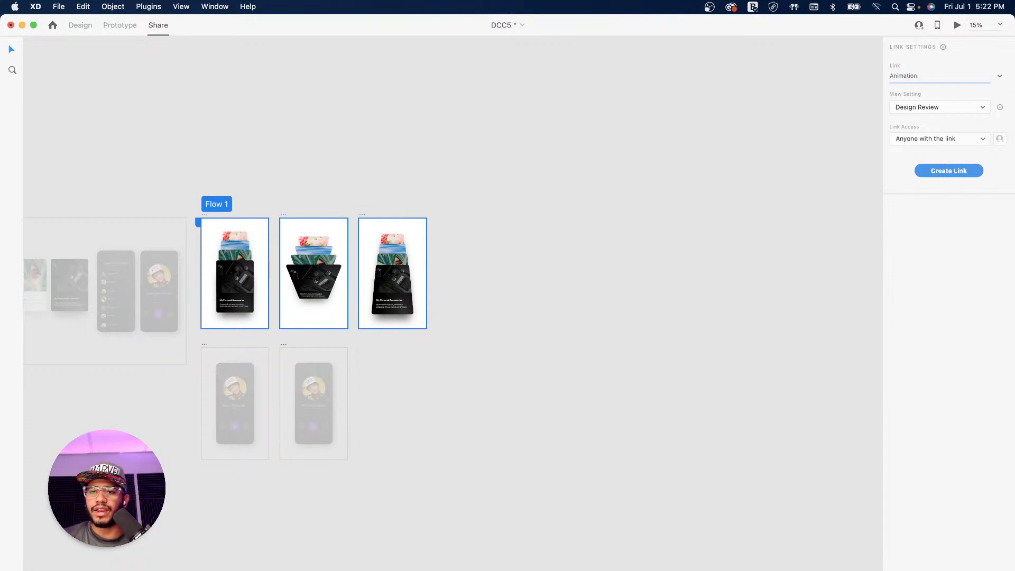
Step: Keep the view setting on Design Review, create the share link for Flow 1 and copy it
left_click(958, 110)
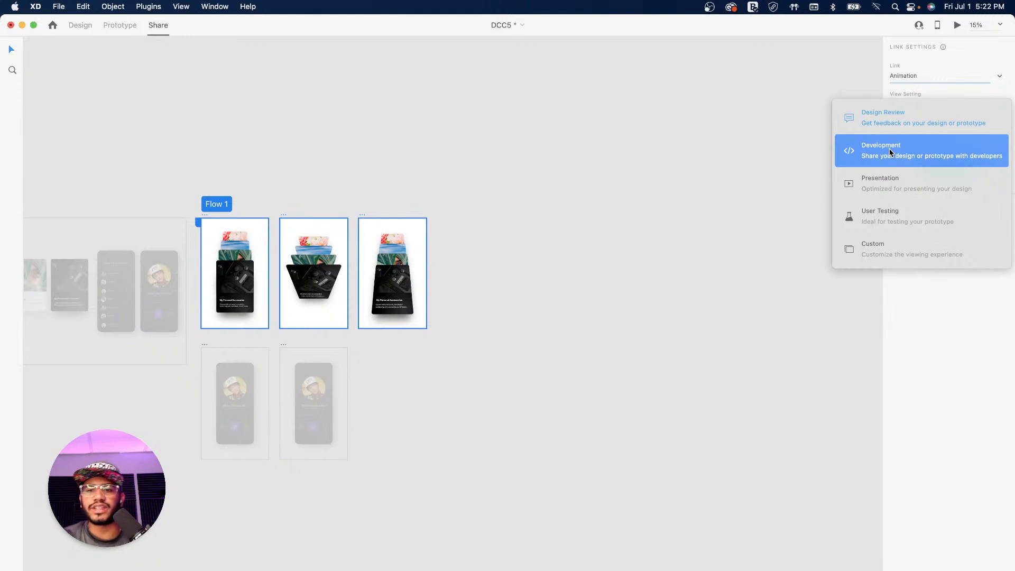
left_click(899, 122)
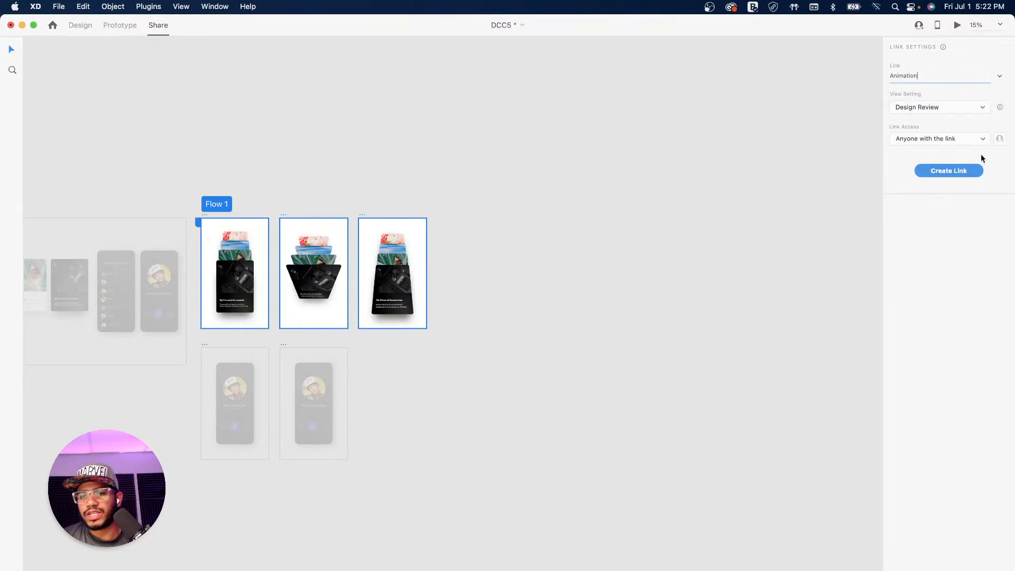
left_click(944, 173)
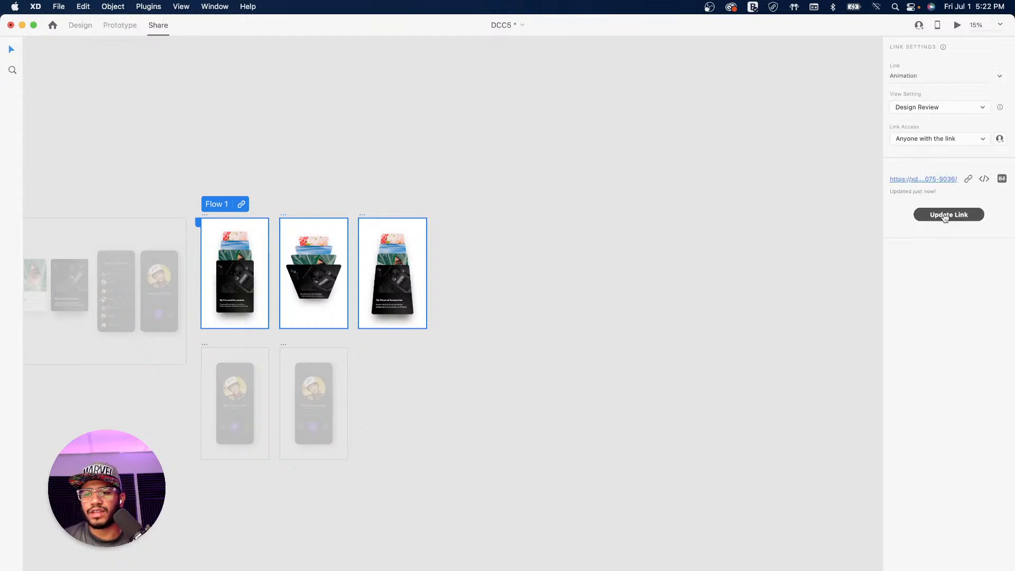
left_click(968, 179)
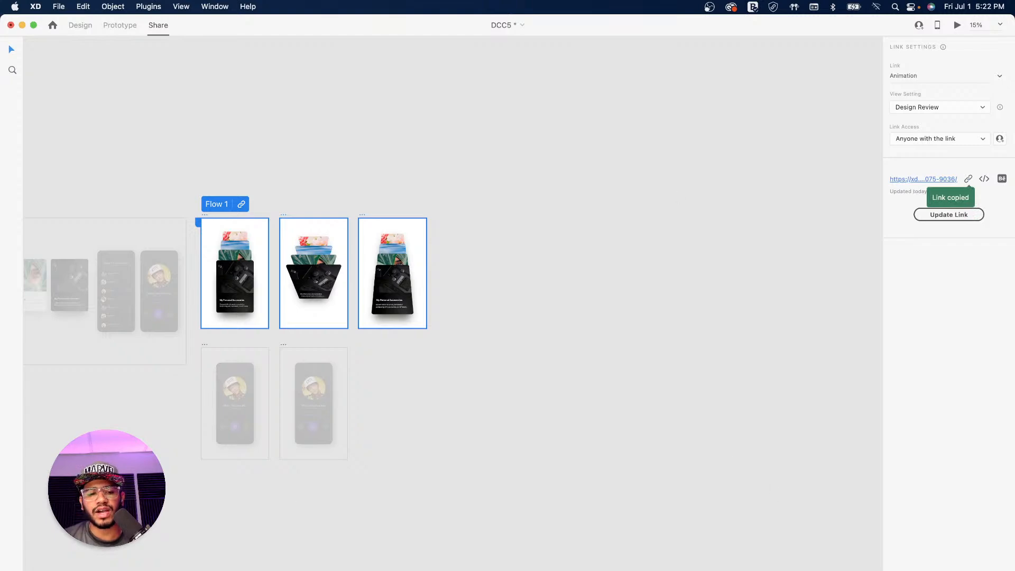
Step: Switch to Chrome, load the copied prototype link in a new tab to watch the card animation, and close that tab
key("super+Tab")
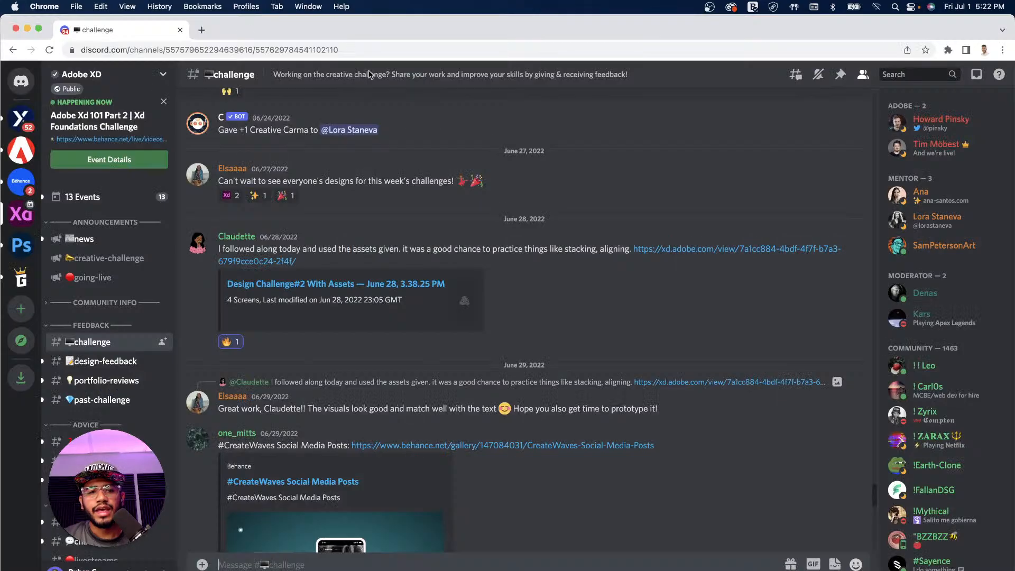
left_click(202, 29)
left_click(228, 45)
key("super+v")
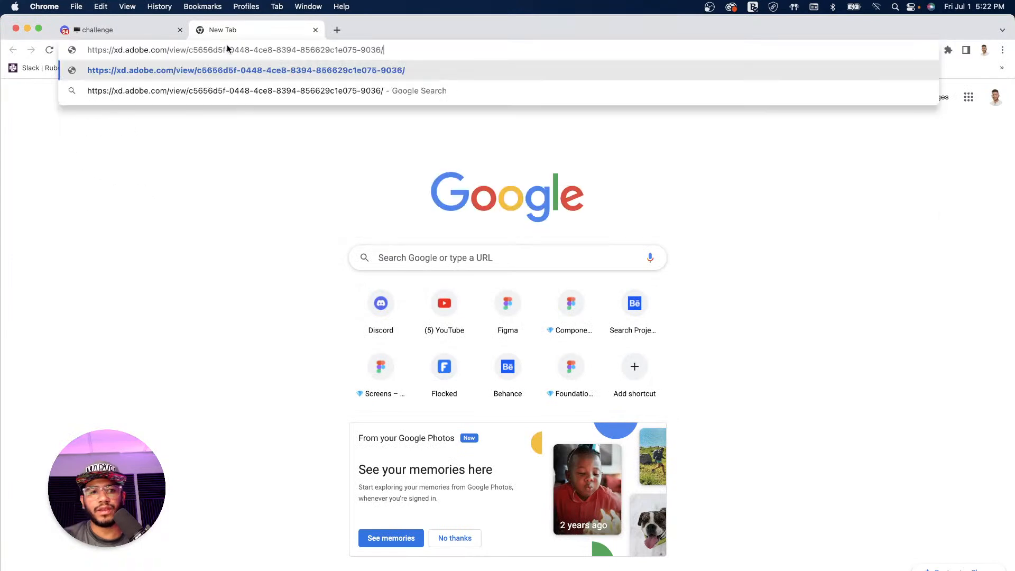
key("Return")
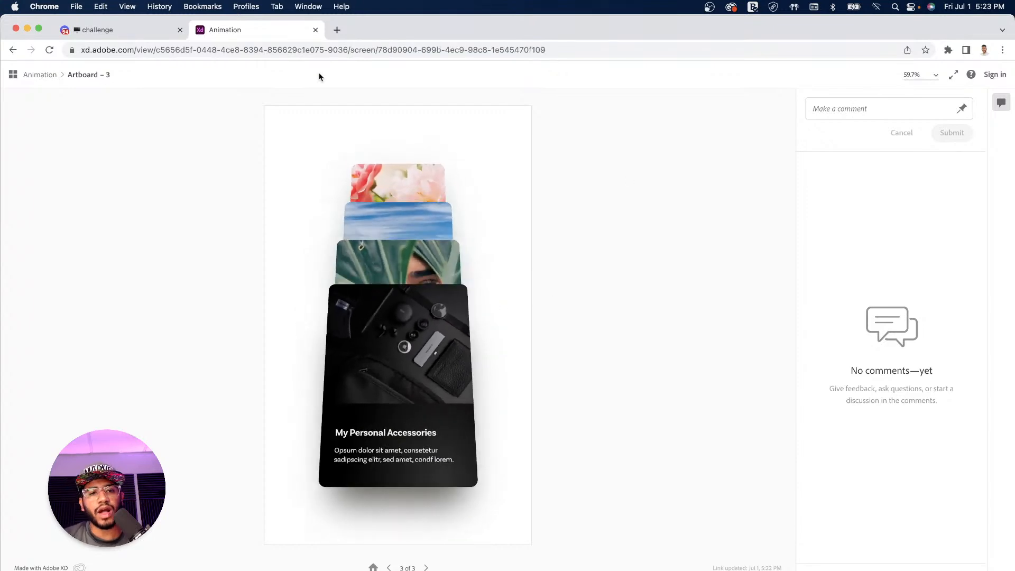
left_click(315, 32)
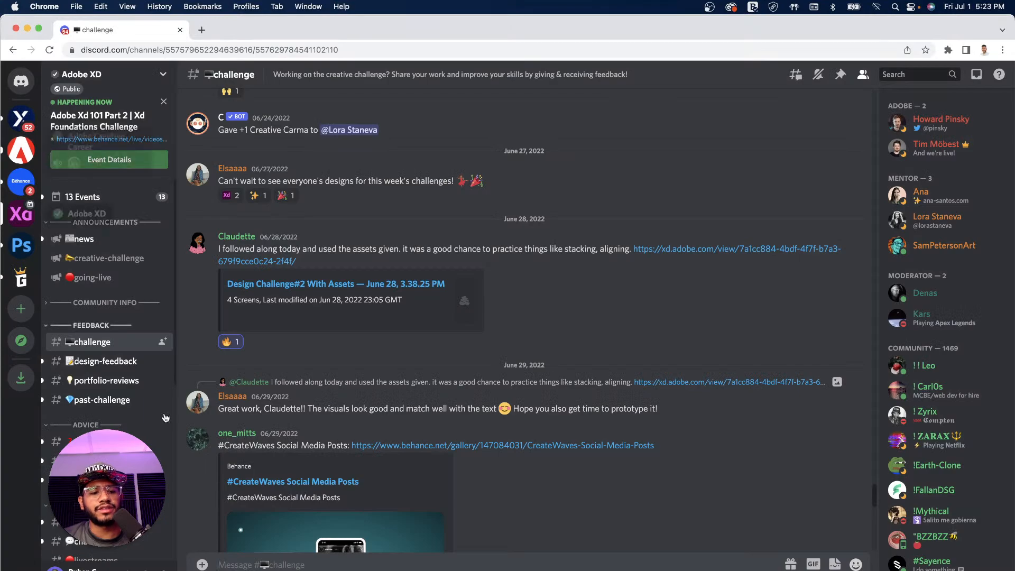
Step: Switch back to Adobe XD and make Artboard – 4 the home screen of a second prototype flow
key("super+Tab")
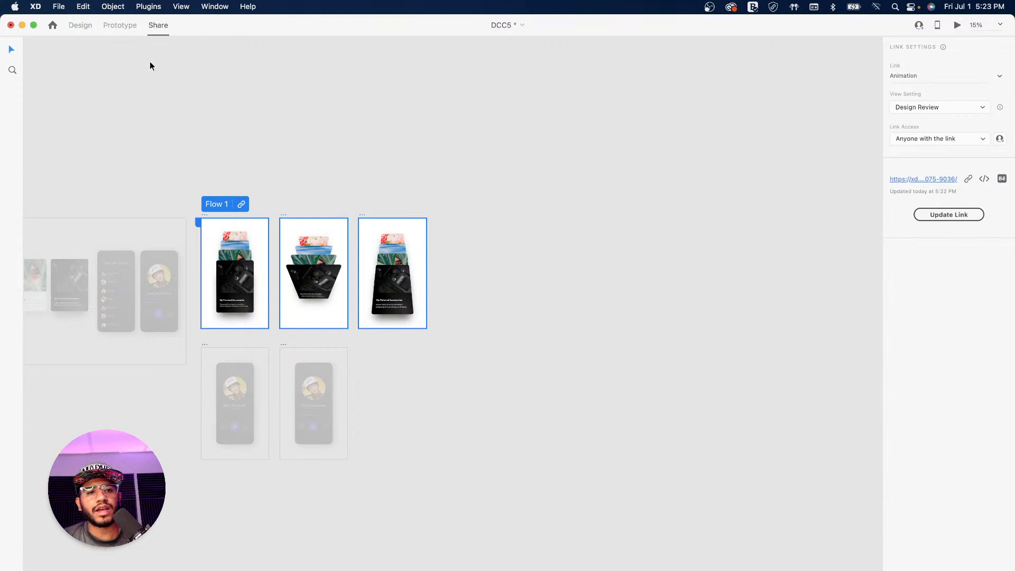
left_click(123, 26)
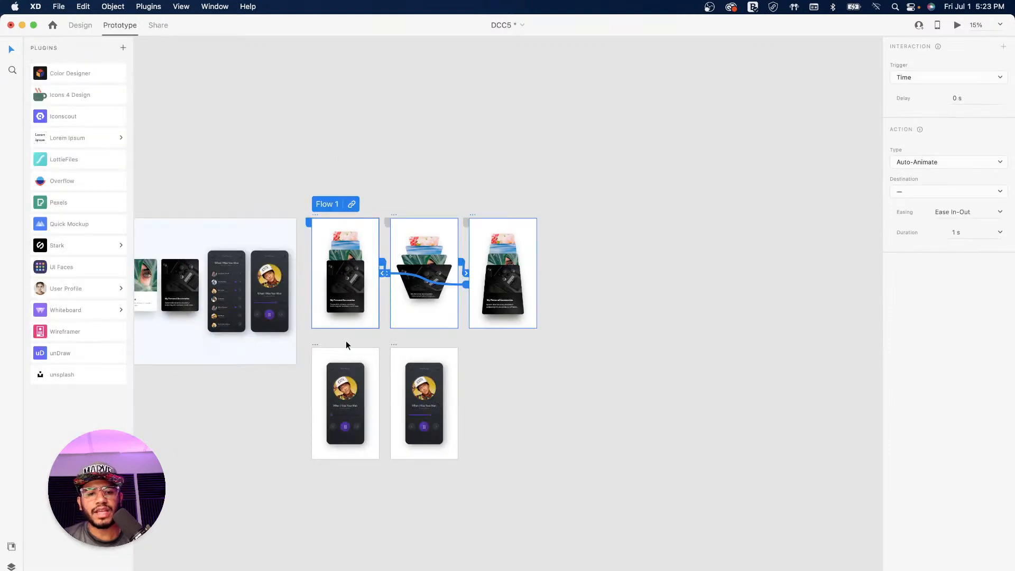
left_click(395, 346)
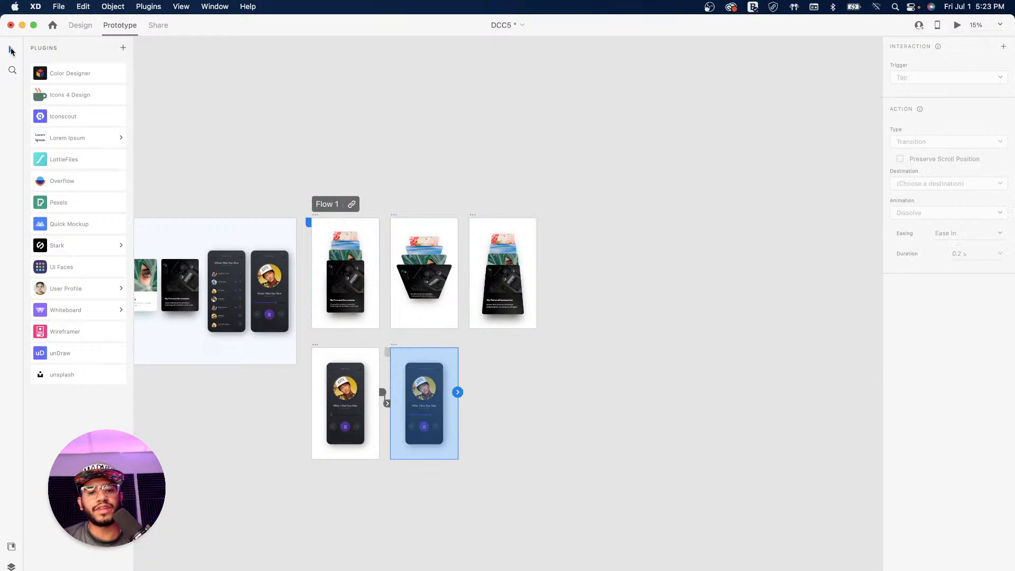
left_click(320, 349)
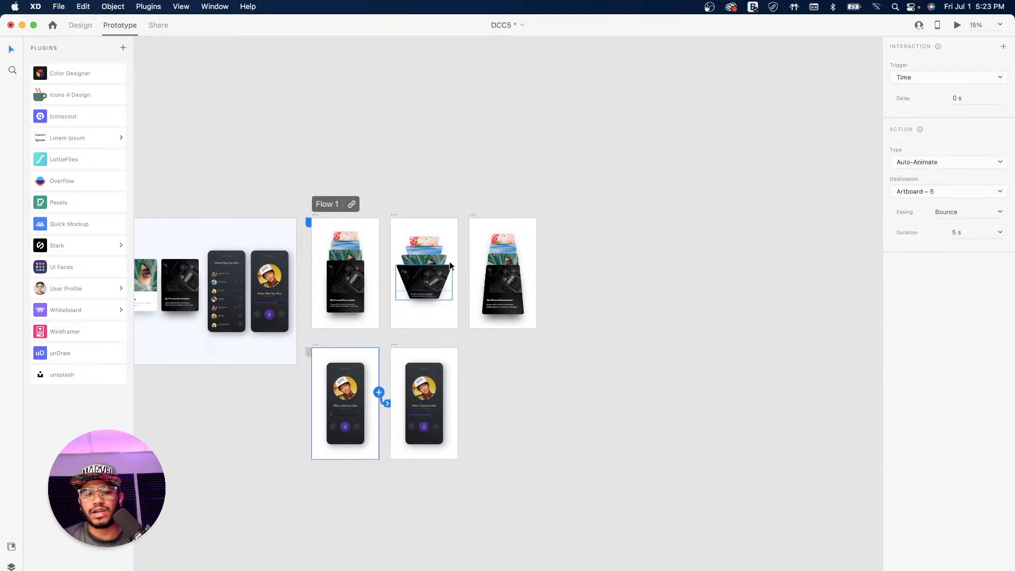
left_click(158, 25)
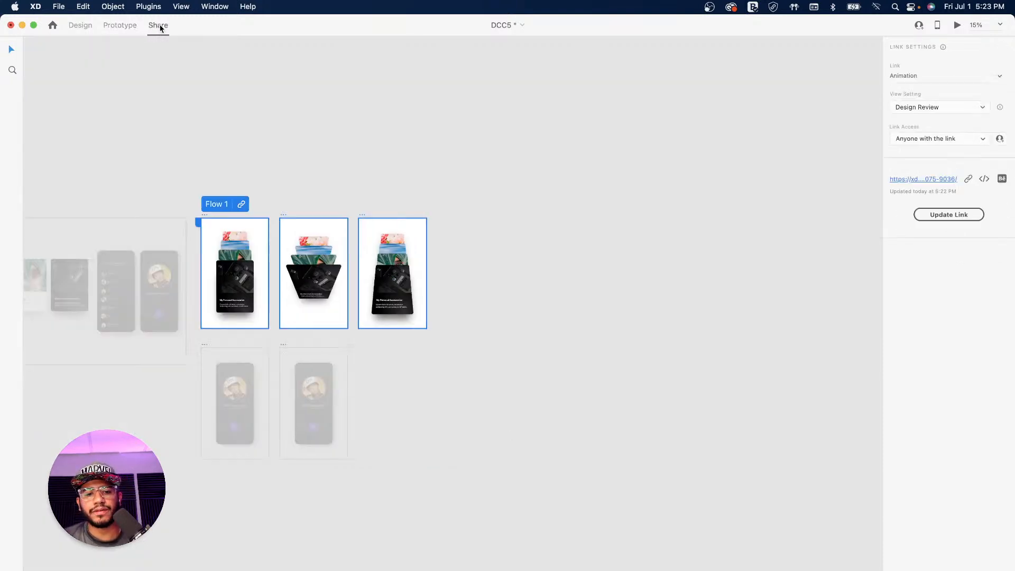
left_click(118, 26)
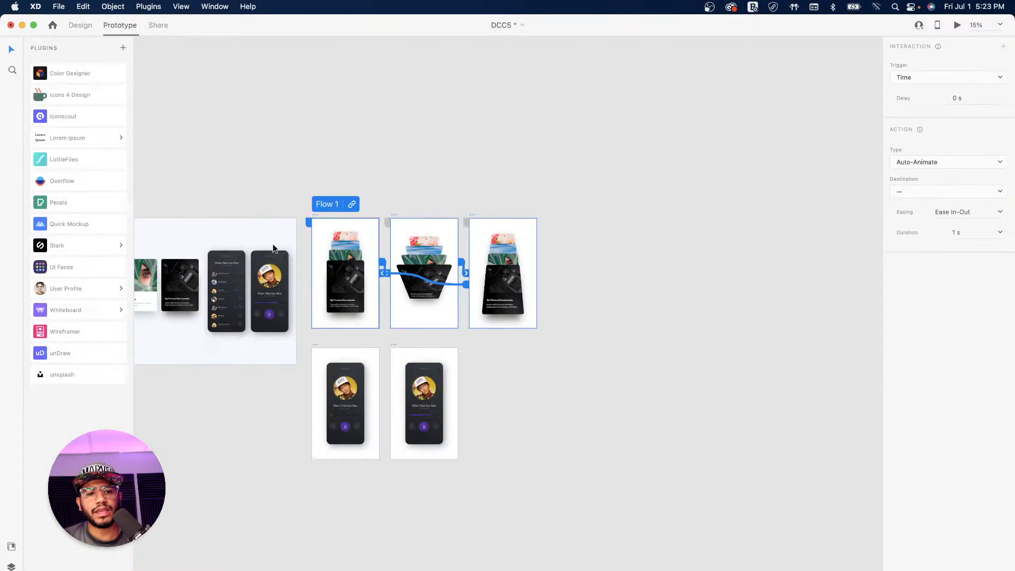
left_click(313, 345)
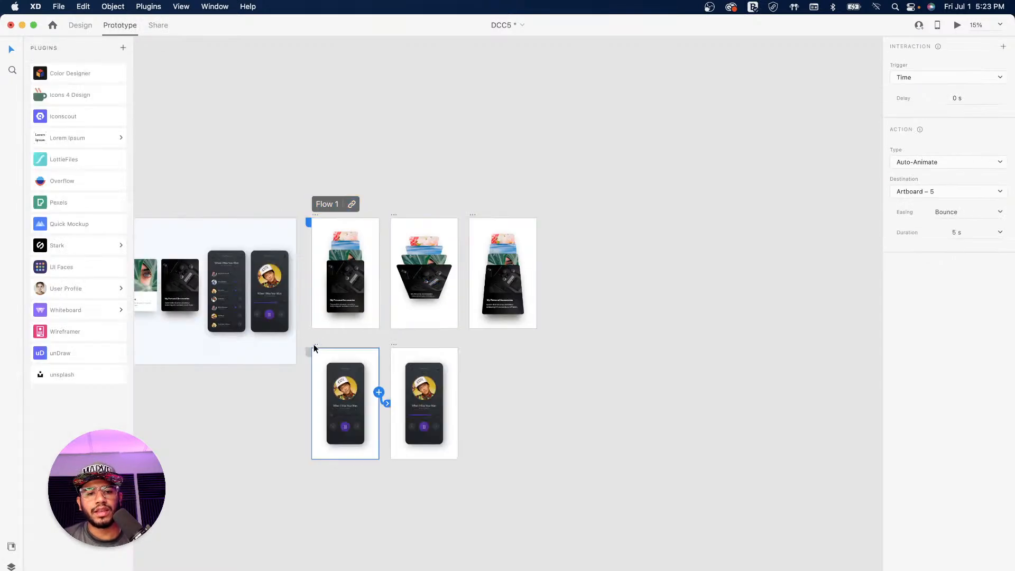
left_click(309, 353)
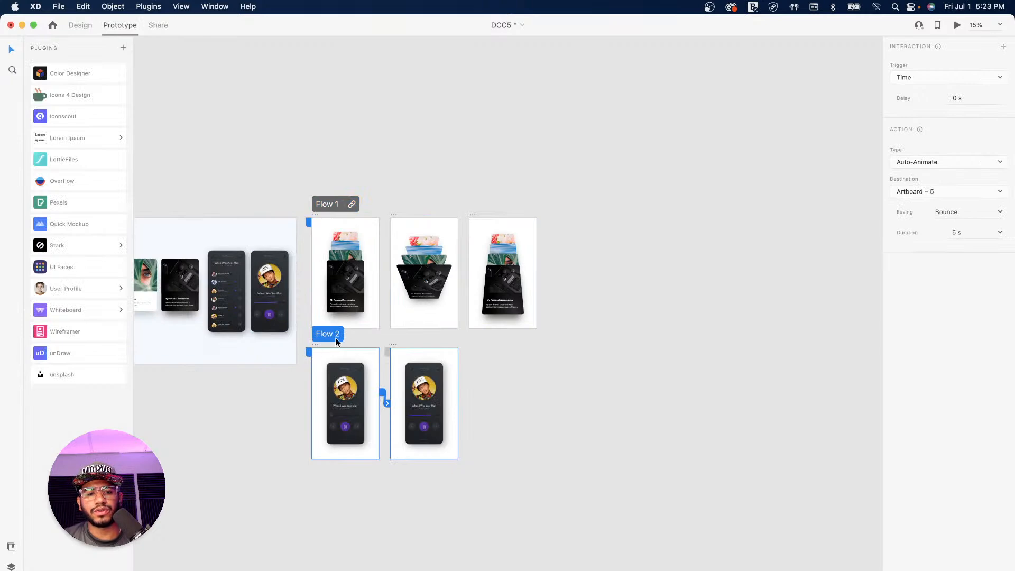
Step: Share Flow 2 with the view setting on Development, create its link and copy the link
left_click(158, 26)
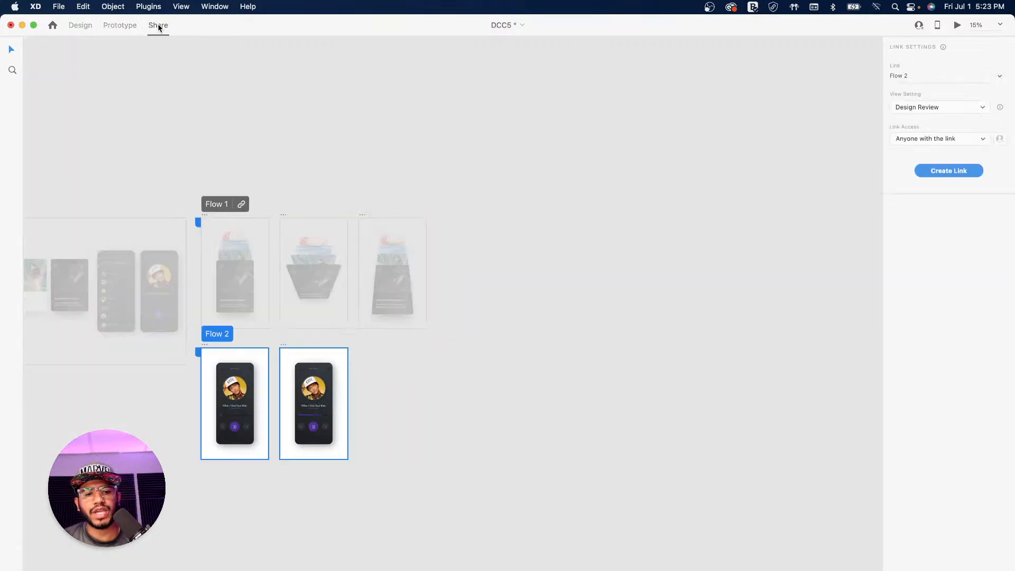
left_click(952, 108)
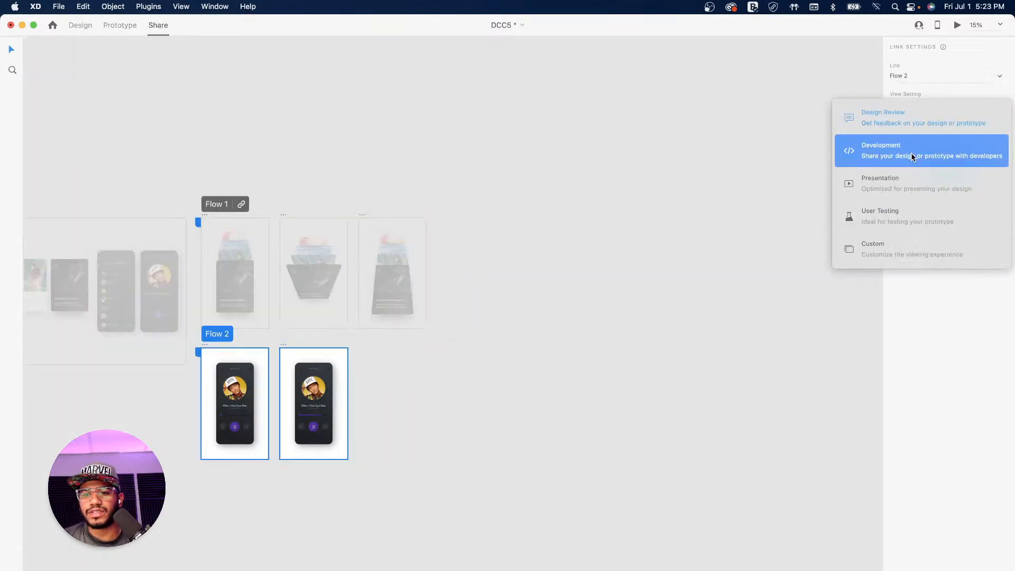
left_click(886, 154)
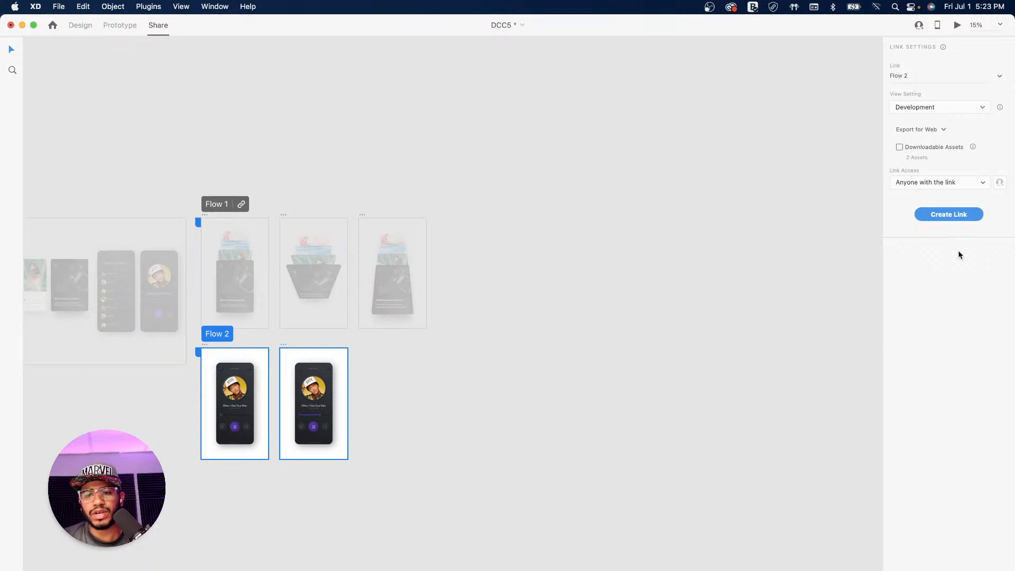
left_click(943, 214)
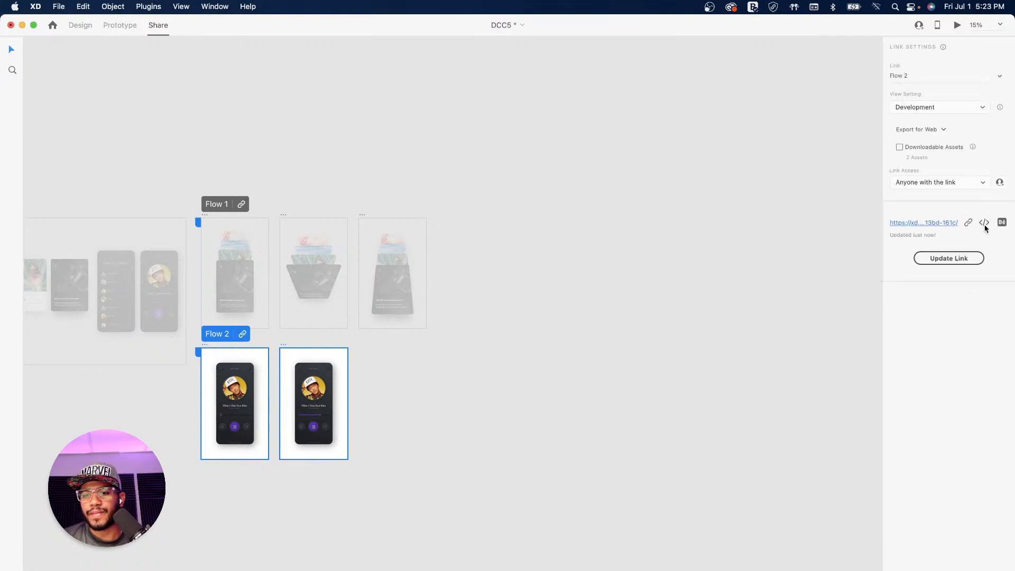
left_click(969, 222)
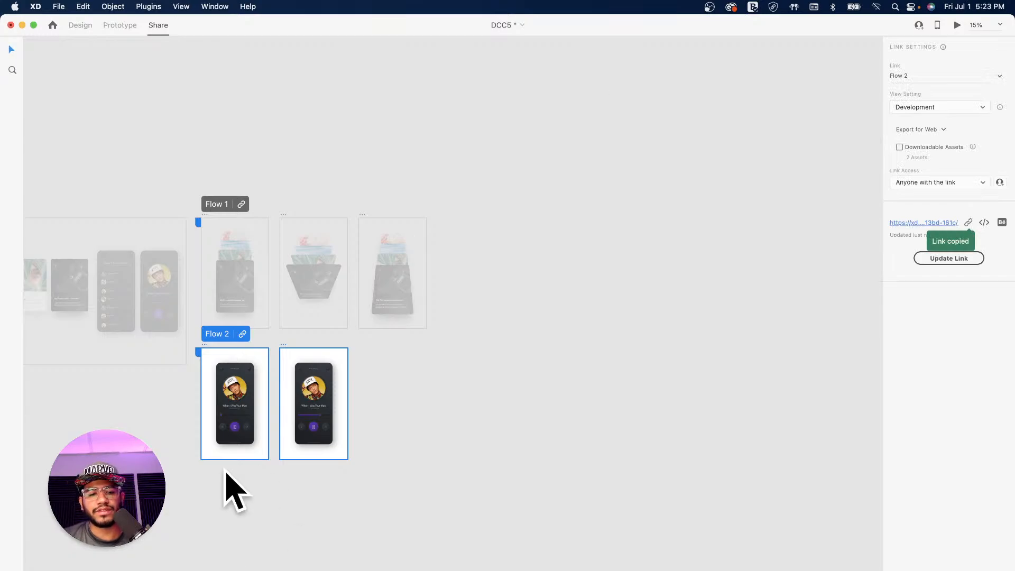
Step: Switch to Chrome and load the copied Flow 2 prototype link in a new tab to watch the music player animation
key("super+Tab")
left_click(203, 32)
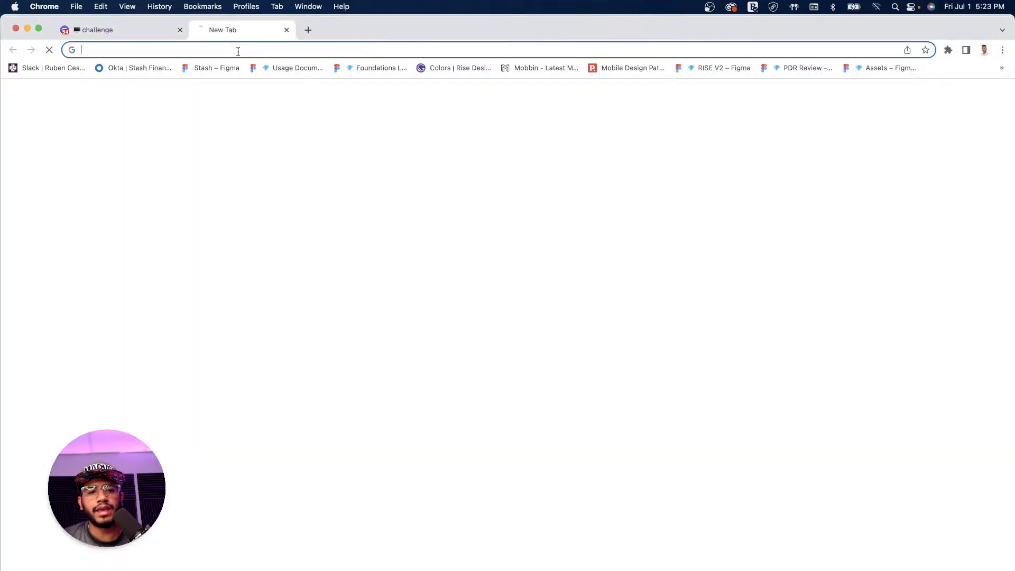
left_click(240, 49)
key("super+v")
key("Return")
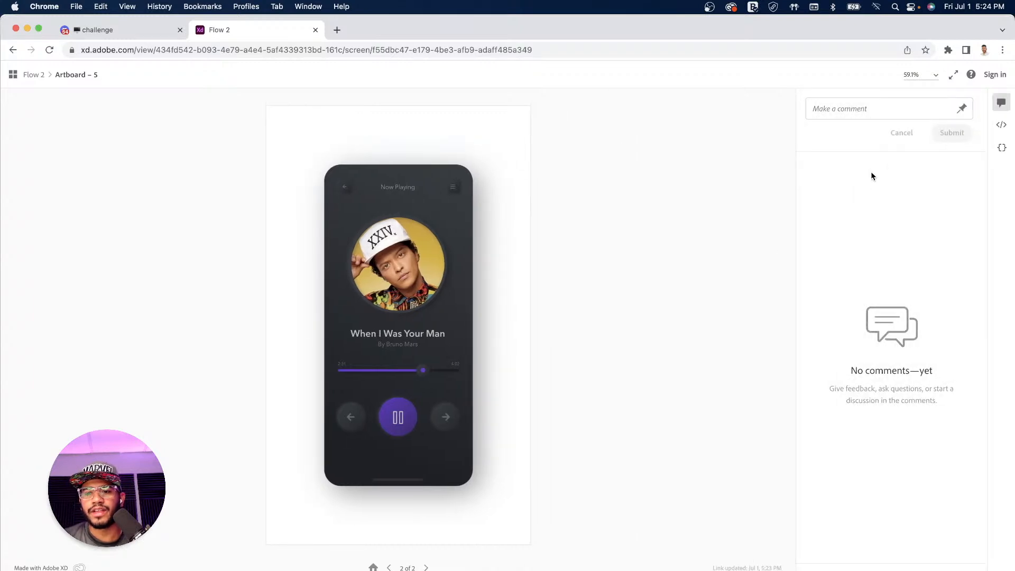
Step: Inspect the design specs of Artboard – 5 and of the circular album picture, and close the prototype tab
left_click(1002, 125)
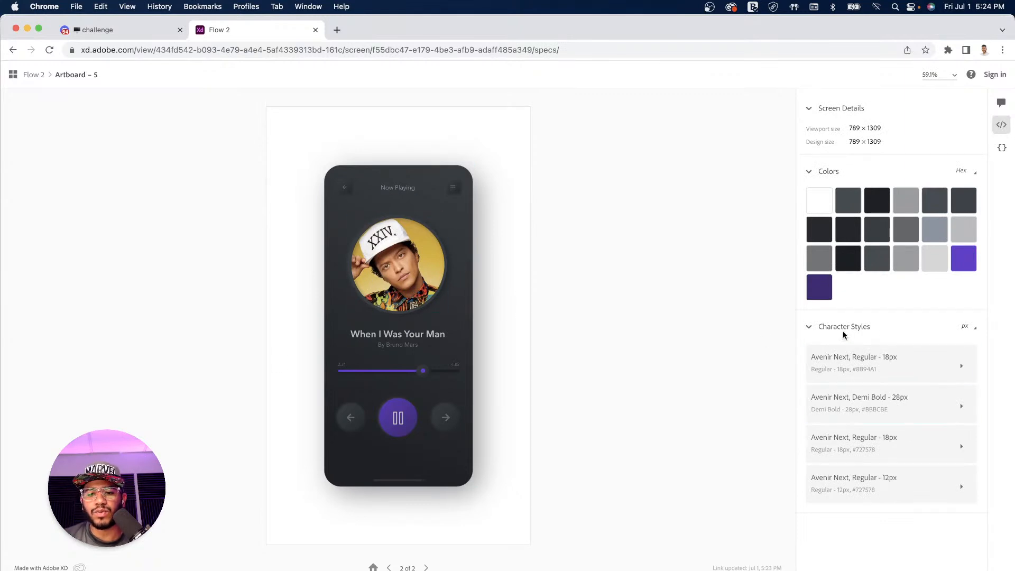
left_click(422, 242)
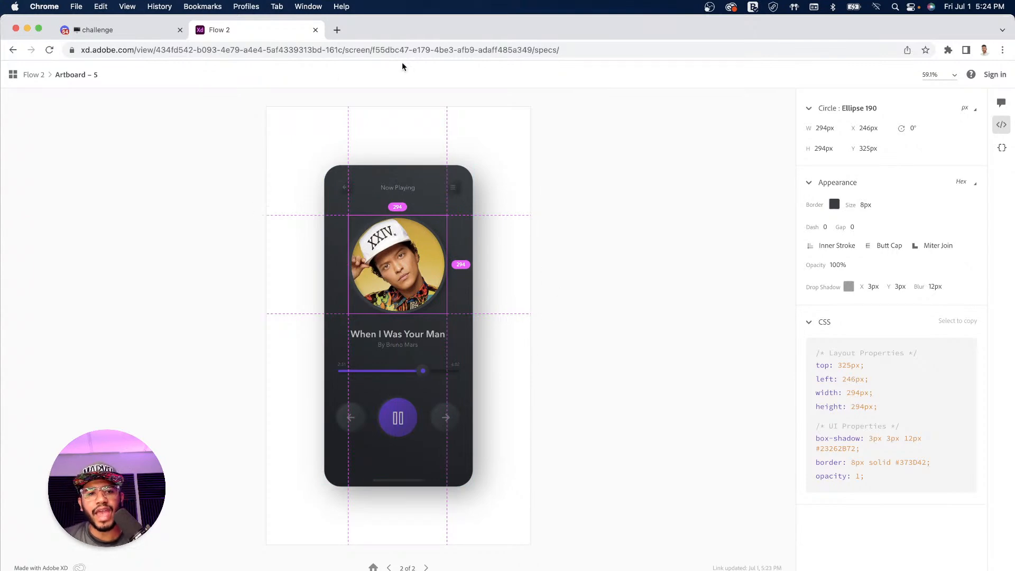
left_click(315, 29)
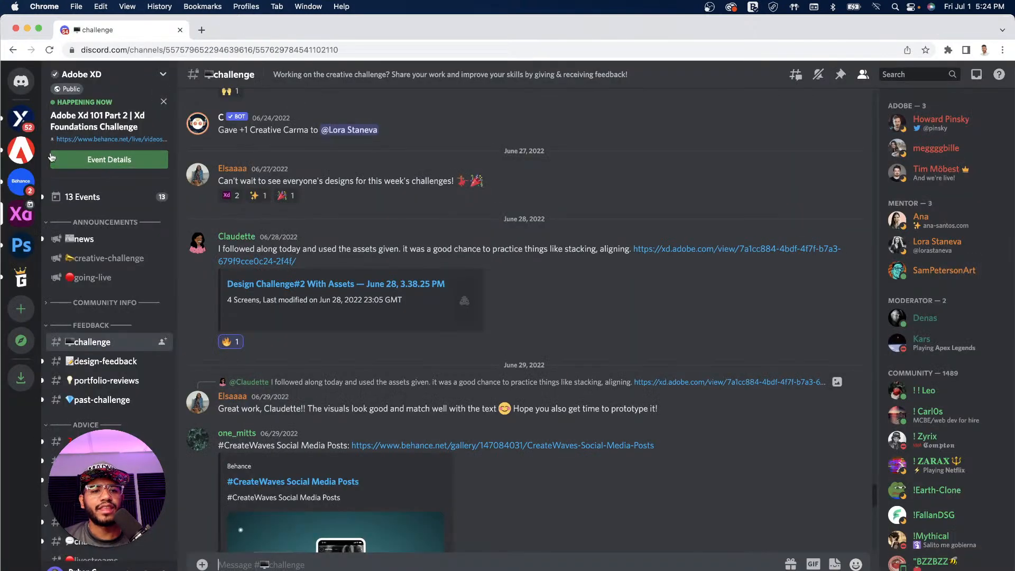
Step: Switch back to Adobe XD and return to Design mode with nothing selected to view the artboards of both flows
key("super+Tab")
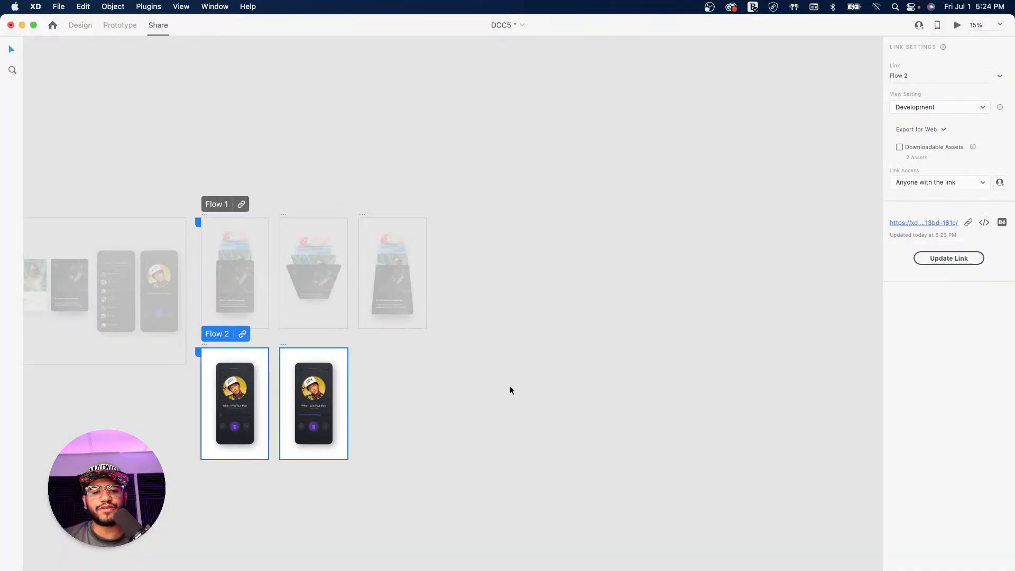
left_click(122, 31)
left_click(80, 25)
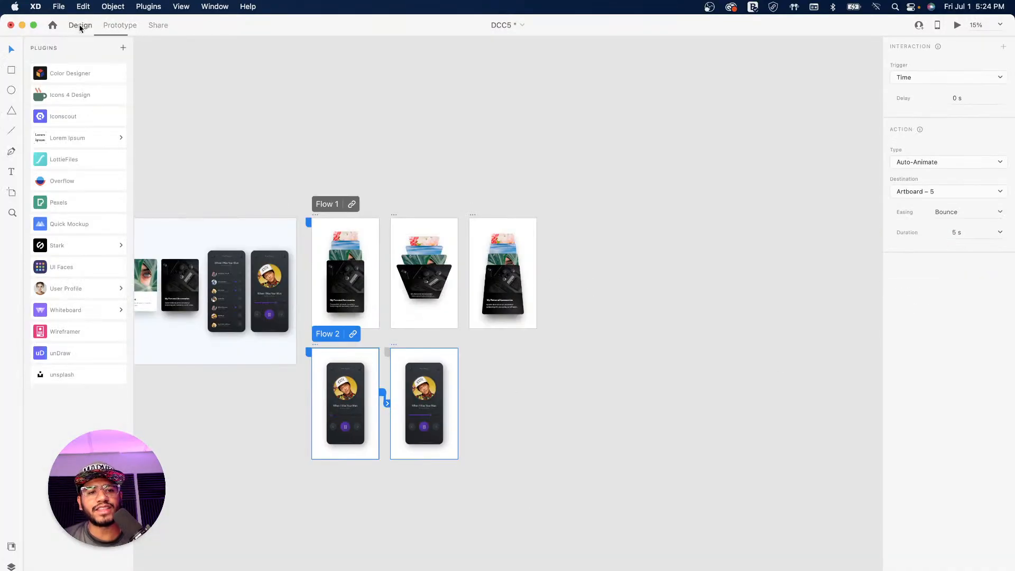
left_click_drag(238, 125, 412, 163)
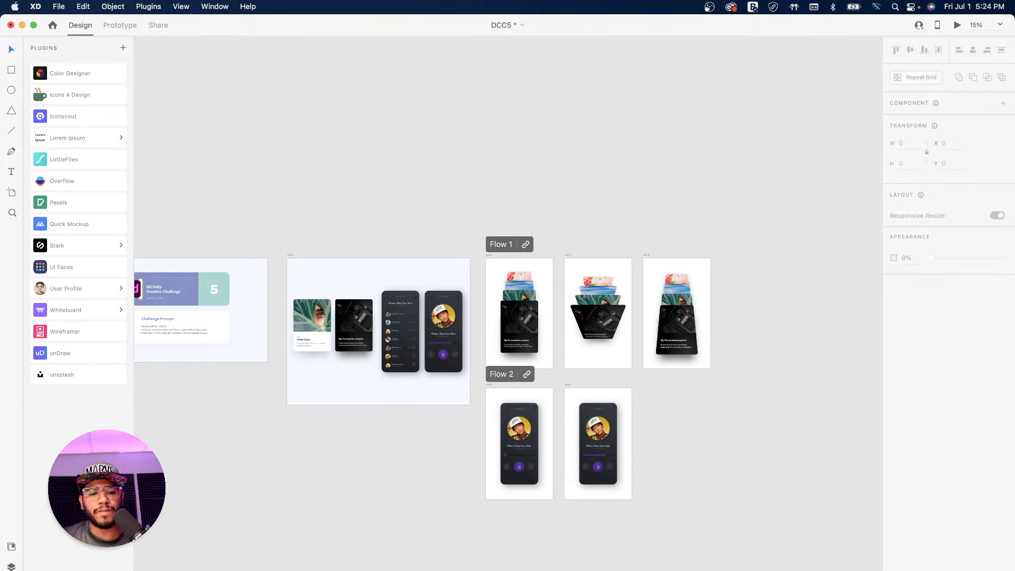
Step: Switch to Chrome, look through the Discord challenge channel and open the shared Design Challenge#2 With Assets prototype link
key("super+Tab")
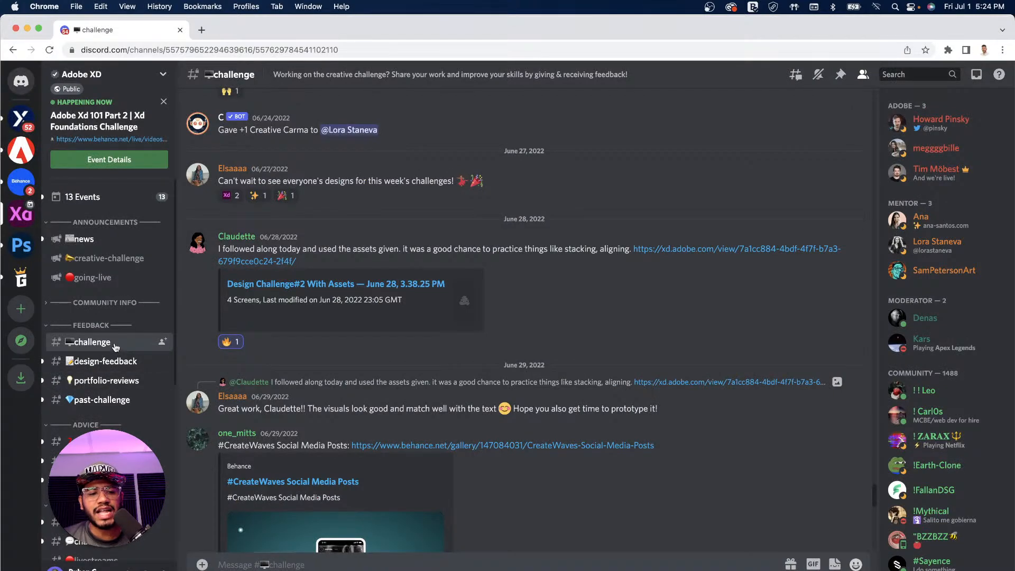
scroll(601, 318, "down", 6)
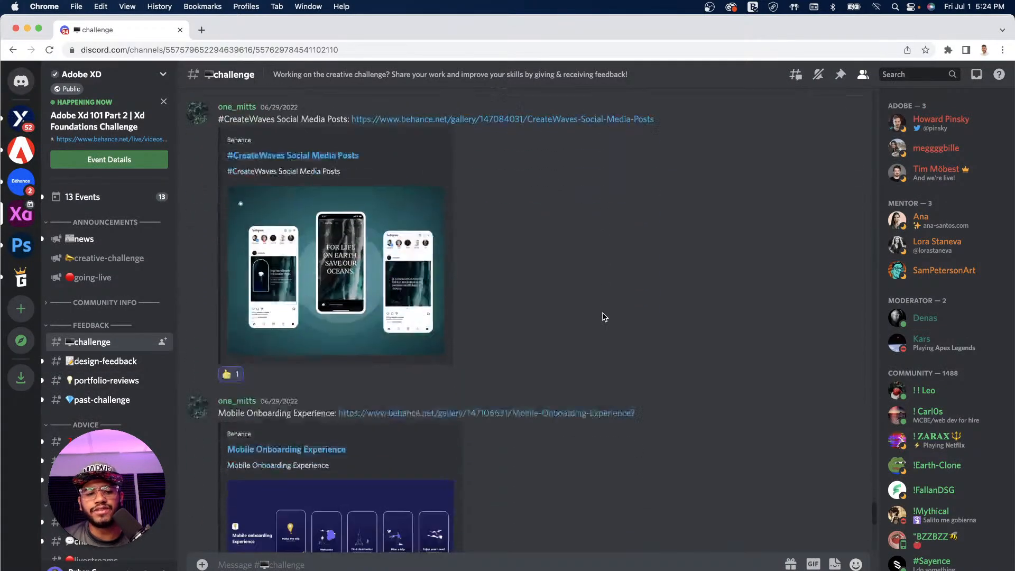
scroll(602, 319, "down", 6)
scroll(612, 335, "up", 10)
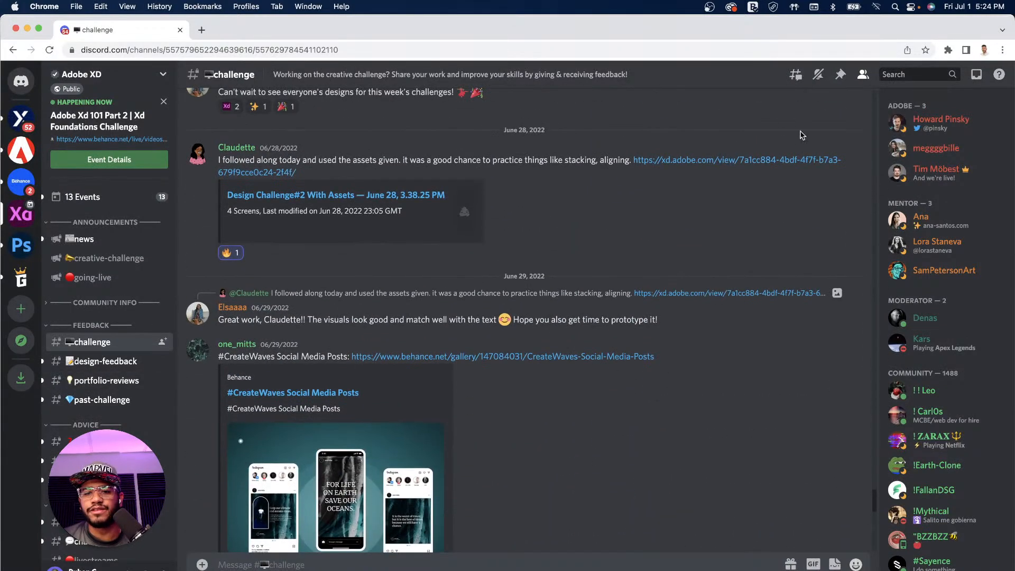
left_click(696, 160)
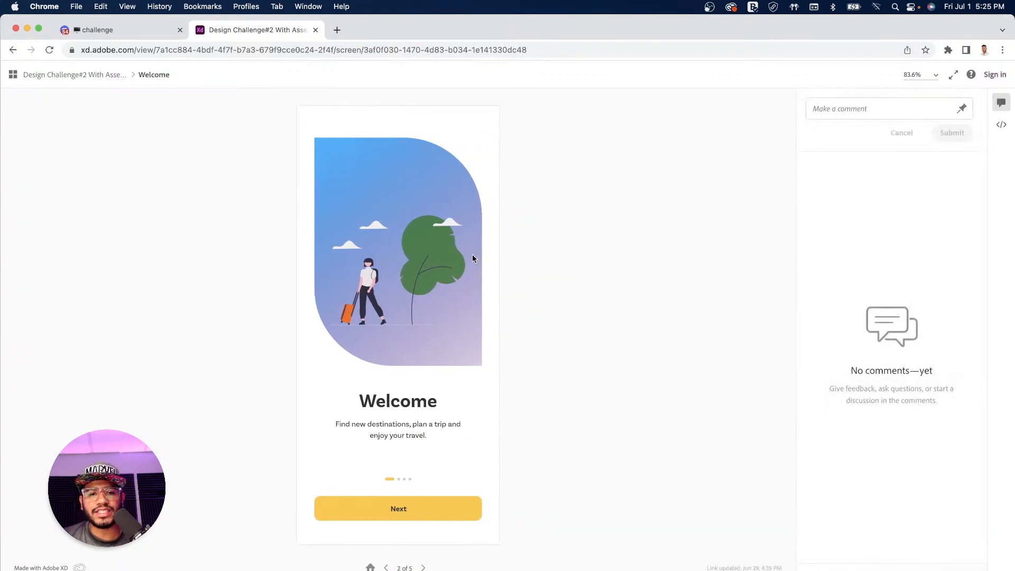
Step: Step through the prototype's onboarding screens from Welcome to Enjoy your travel, and close its tab
left_click(420, 511)
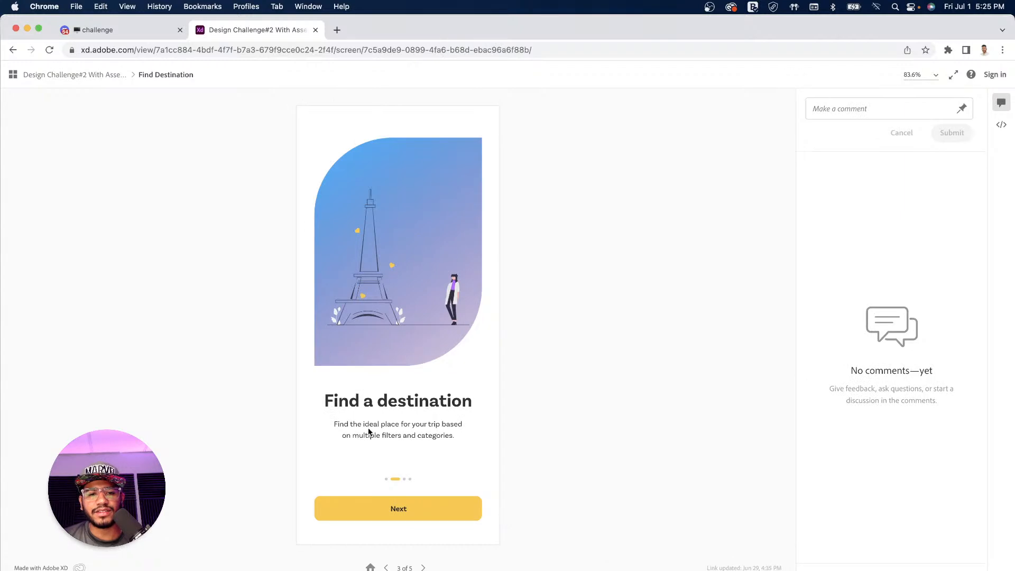
left_click(454, 518)
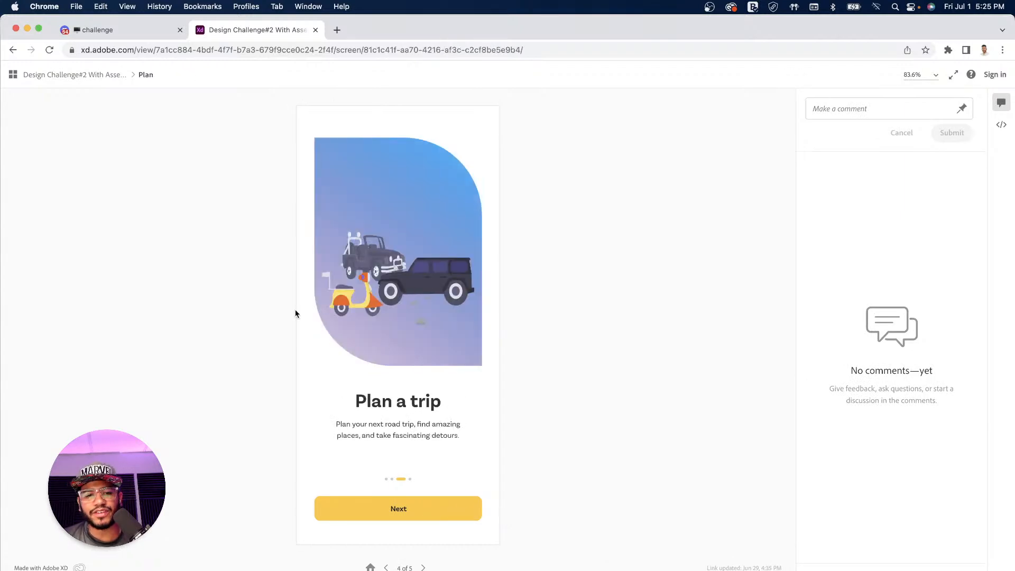
left_click(441, 508)
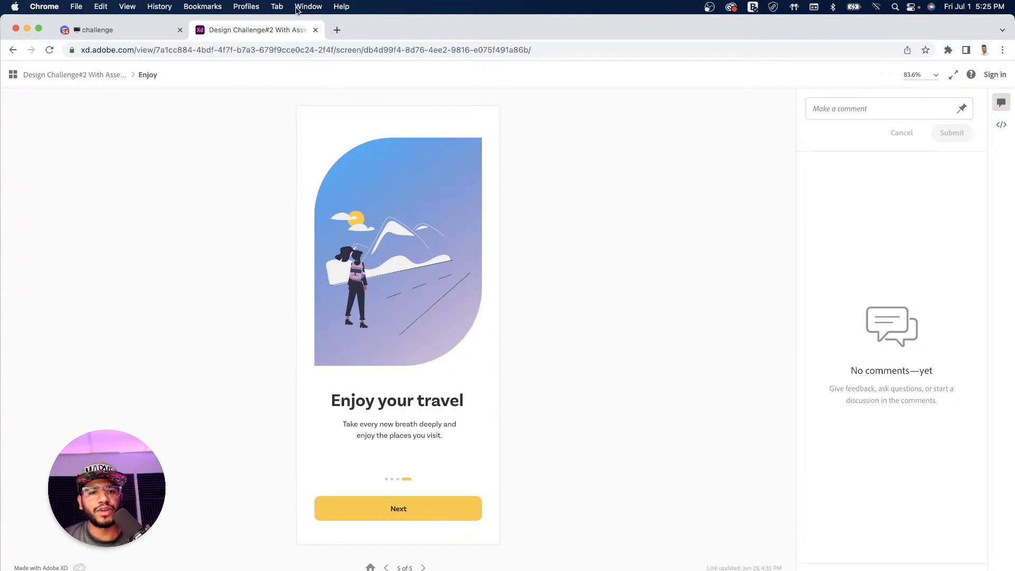
left_click(314, 30)
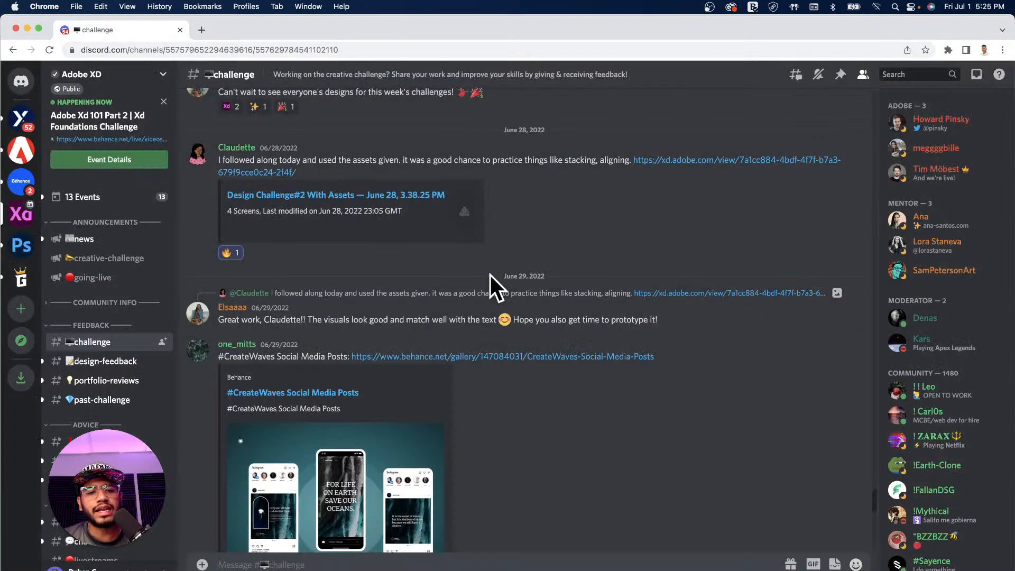
Step: Open the #CreateWaves Social Media Posts project from the challenge channel and examine its Instagram Story mockups
left_click(517, 357)
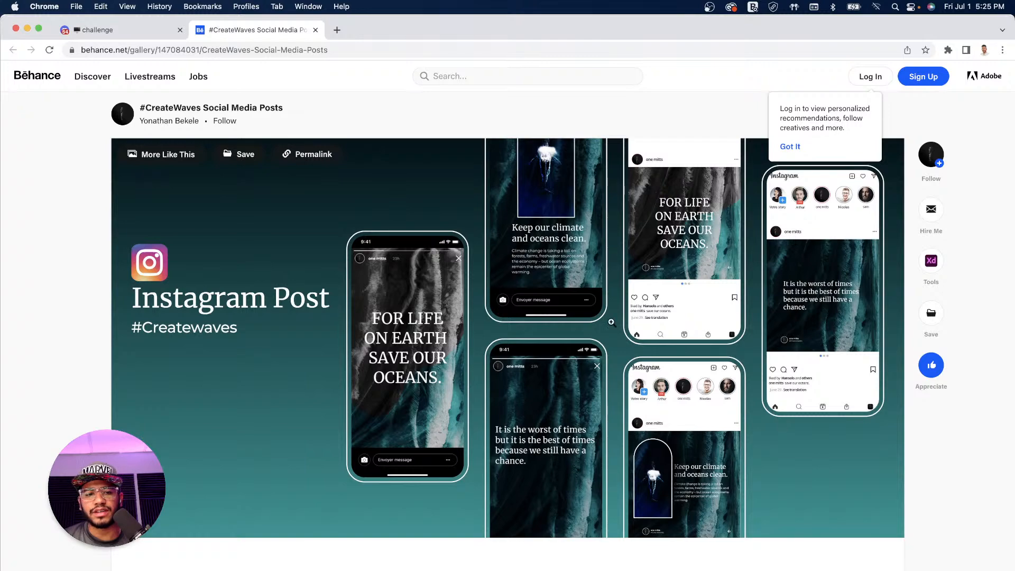
scroll(747, 380, "down", 1)
scroll(747, 379, "down", 2)
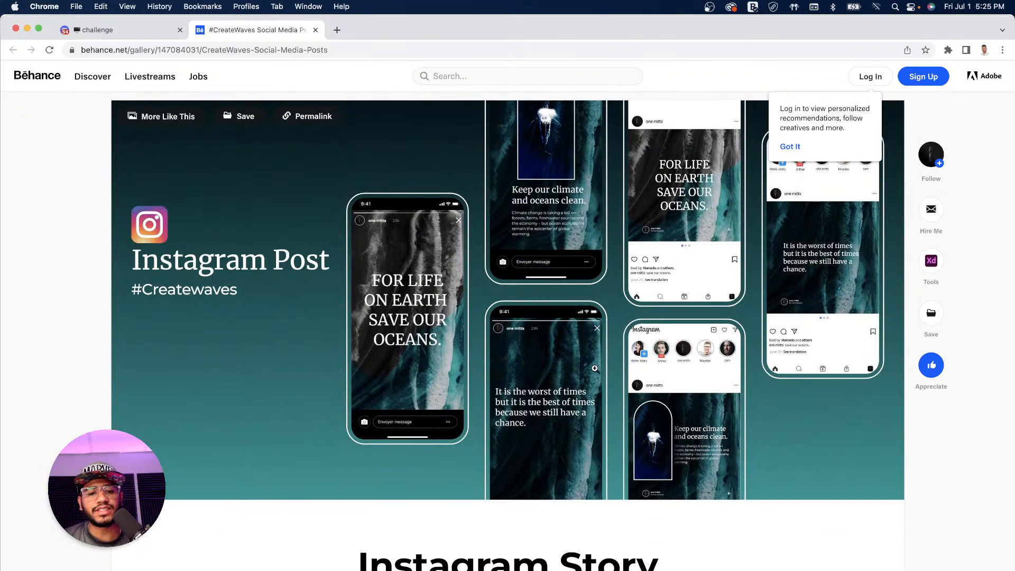
scroll(624, 357, "down", 5)
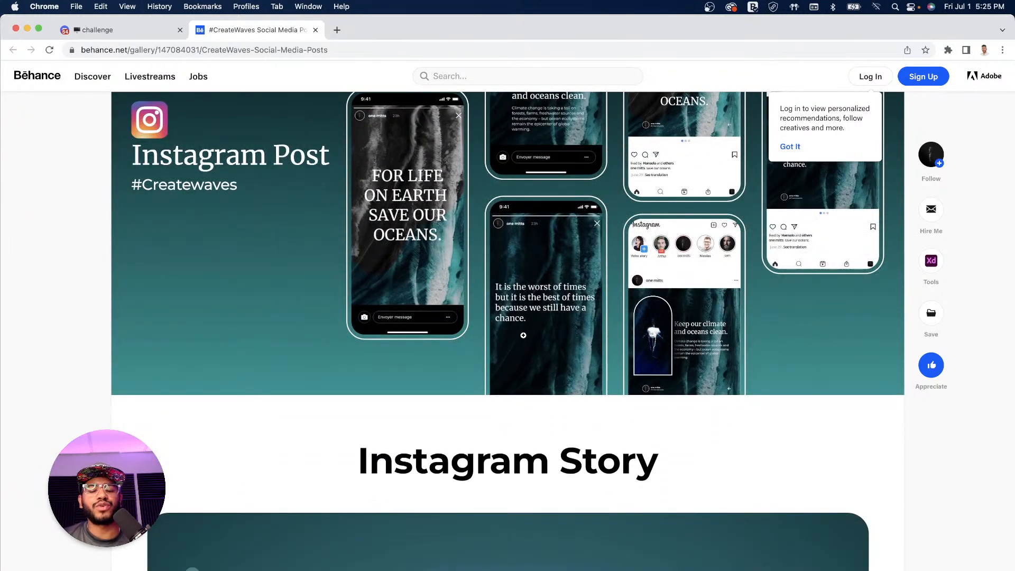
scroll(683, 302, "down", 10)
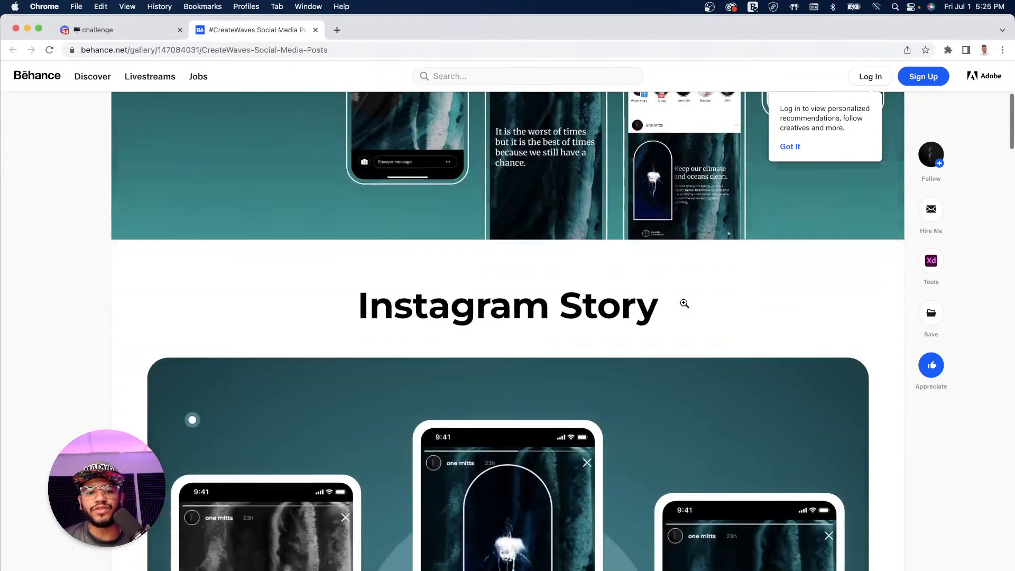
scroll(684, 302, "down", 9)
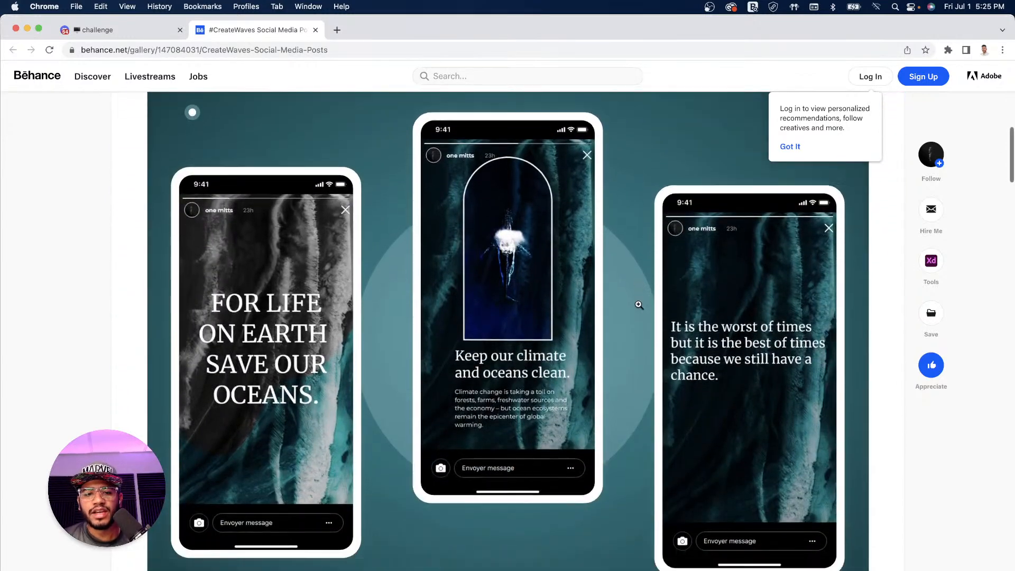
scroll(637, 306, "down", 2)
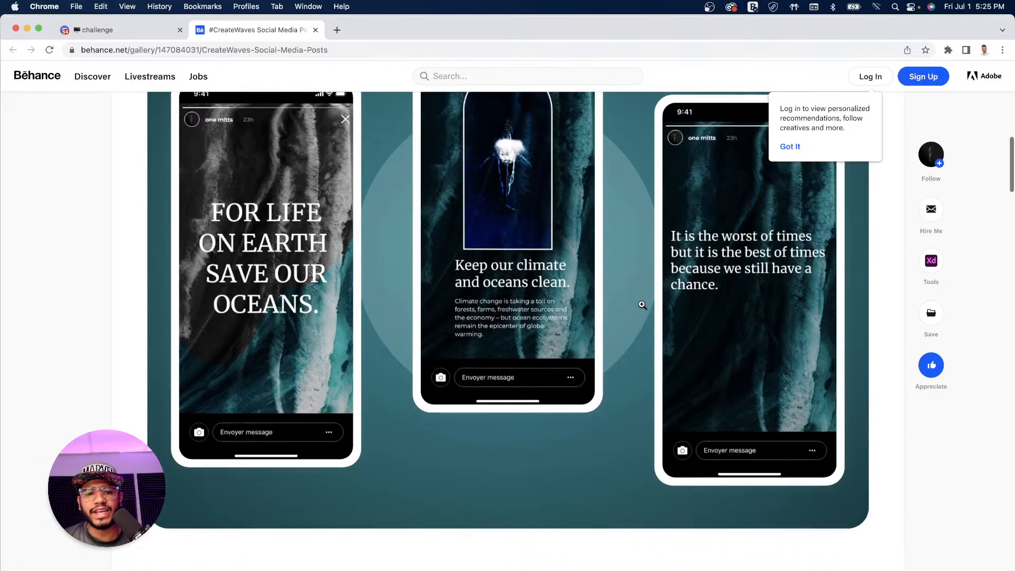
scroll(487, 362, "up", 3)
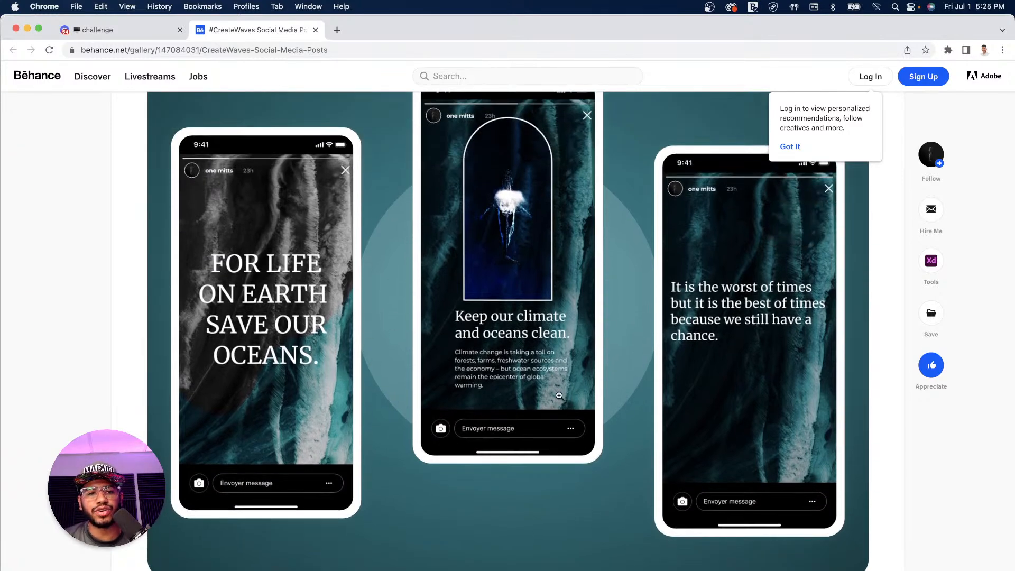
Step: Examine the Instagram post mockups further down the #CreateWaves project, and close its tab
scroll(525, 362, "down", 10)
scroll(621, 373, "down", 5)
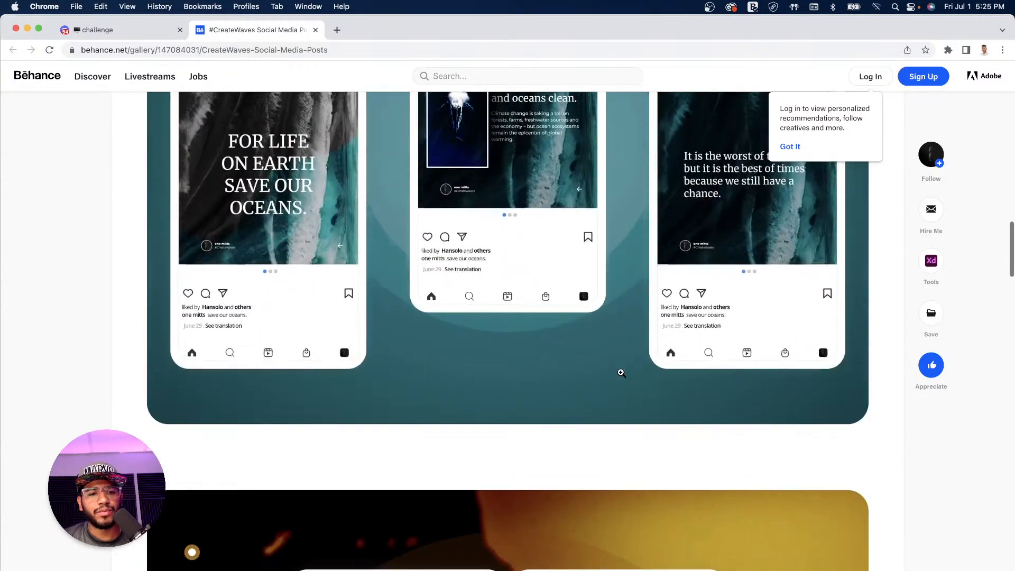
scroll(389, 296, "up", 2)
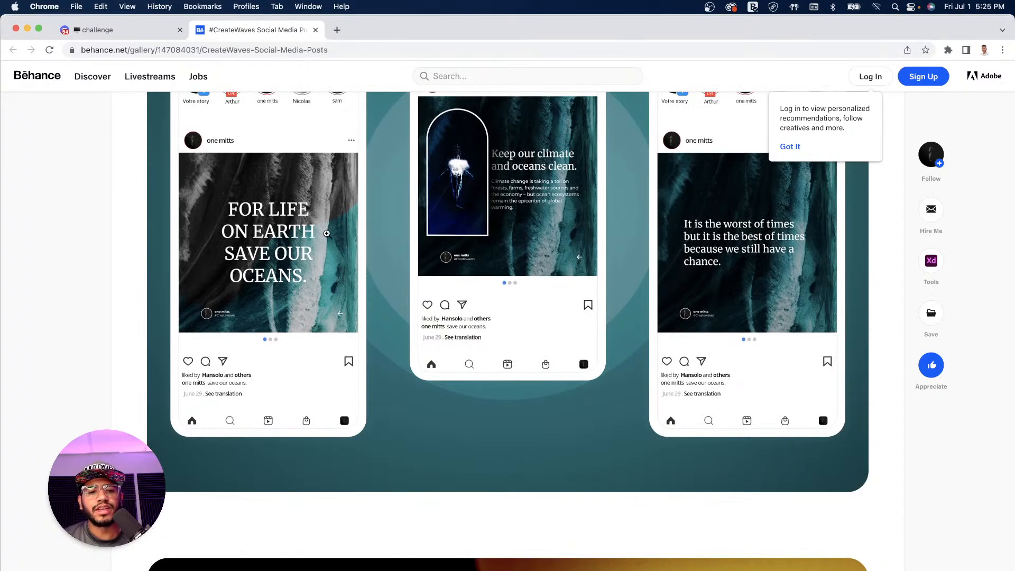
scroll(484, 321, "down", 5)
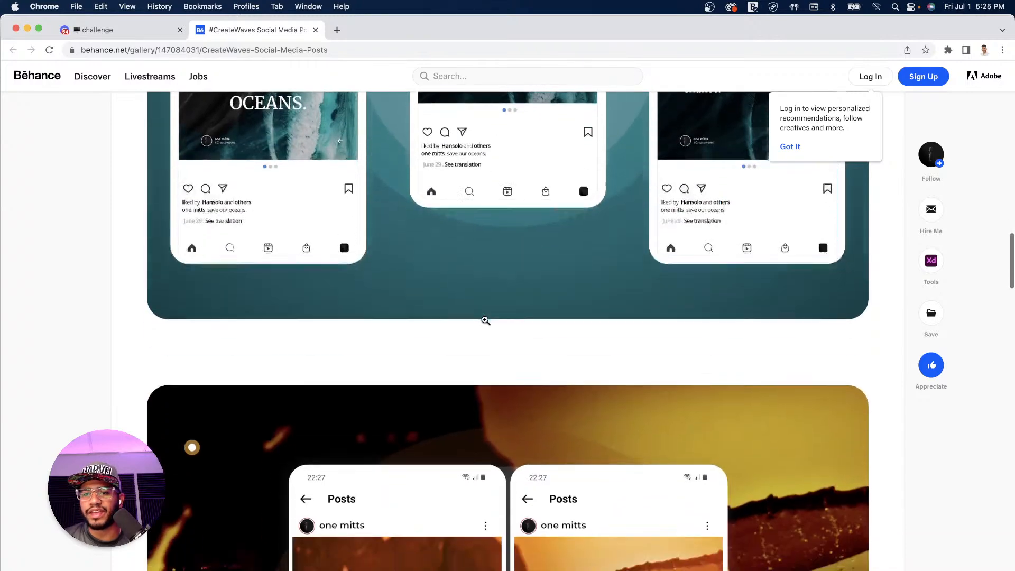
scroll(485, 320, "down", 10)
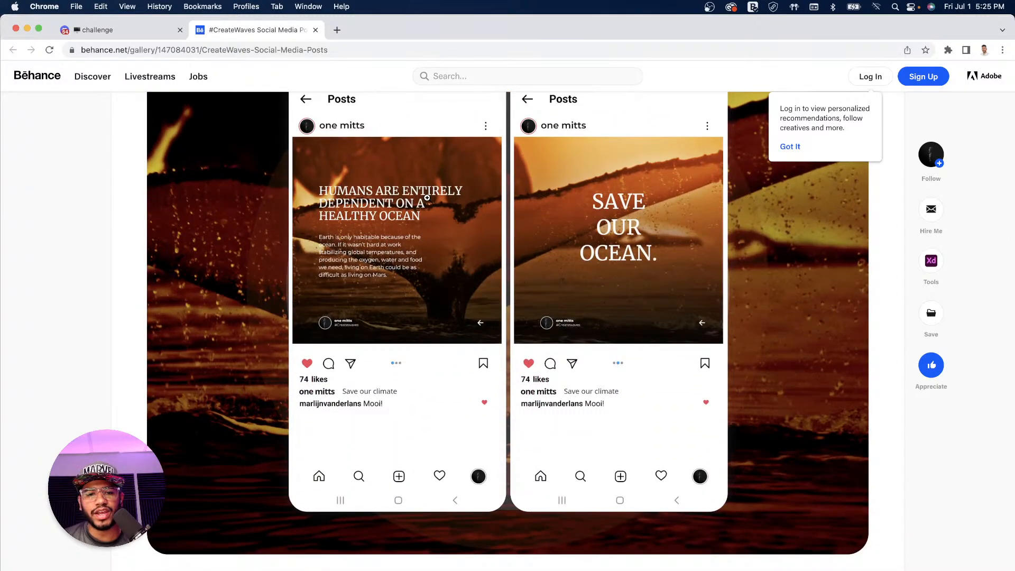
scroll(579, 263, "down", 12)
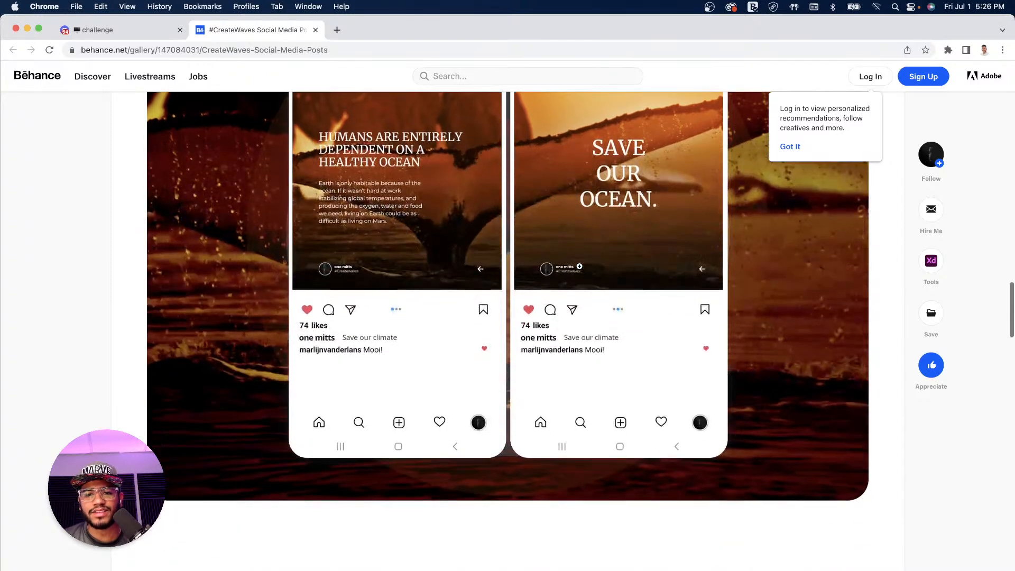
scroll(580, 267, "down", 6)
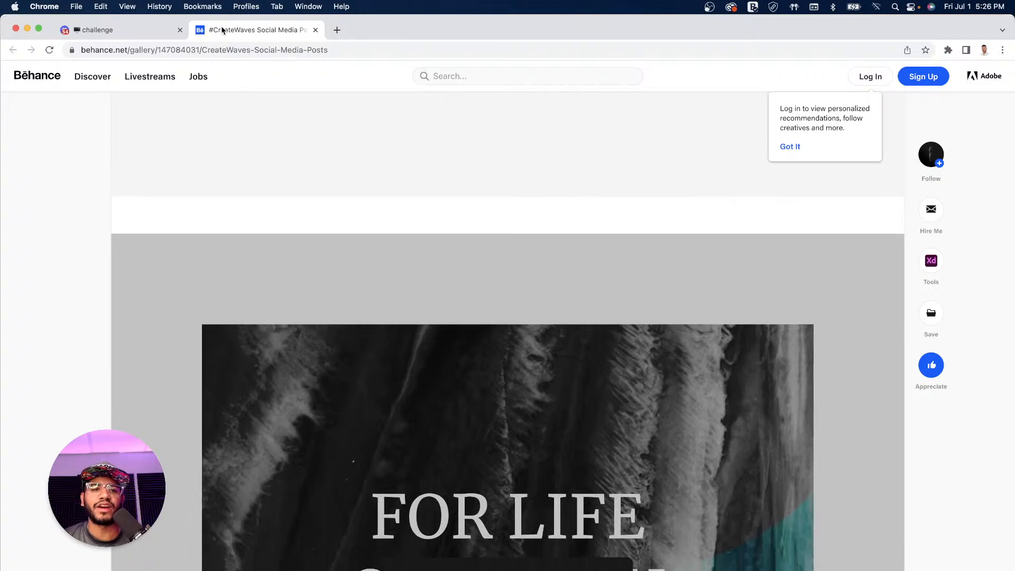
left_click(315, 30)
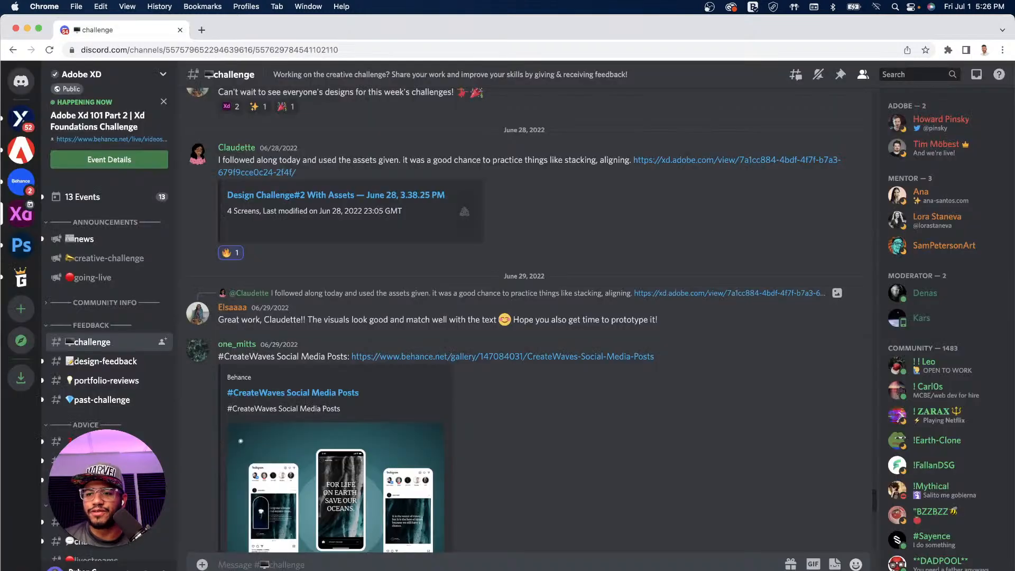